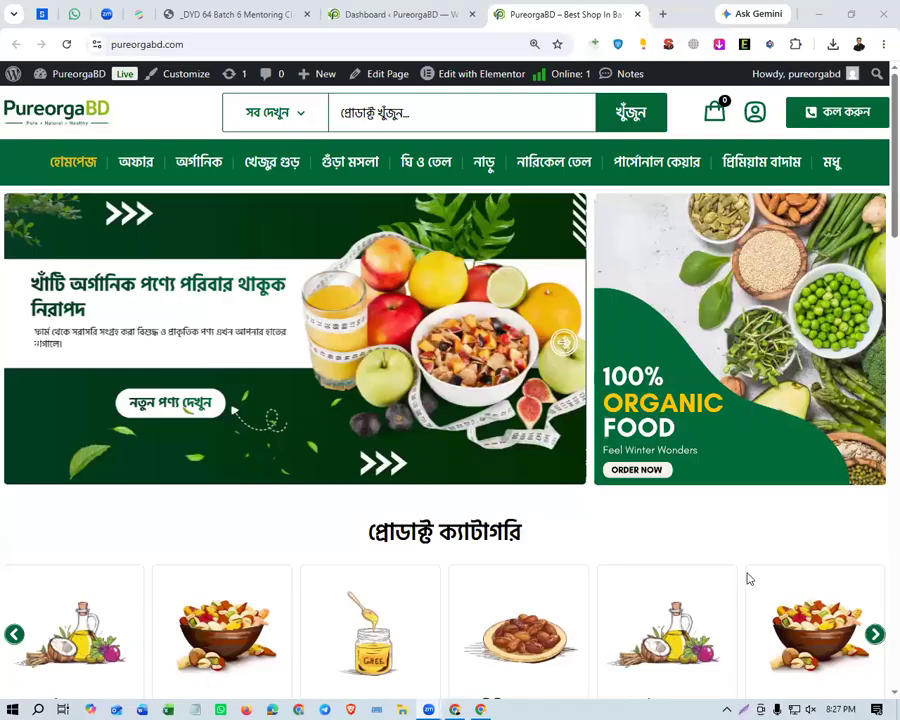
# Open the Footer v1 template from the site's homepage for editing in Elementor.
pyautogui.hotkey('ctrl', '-')
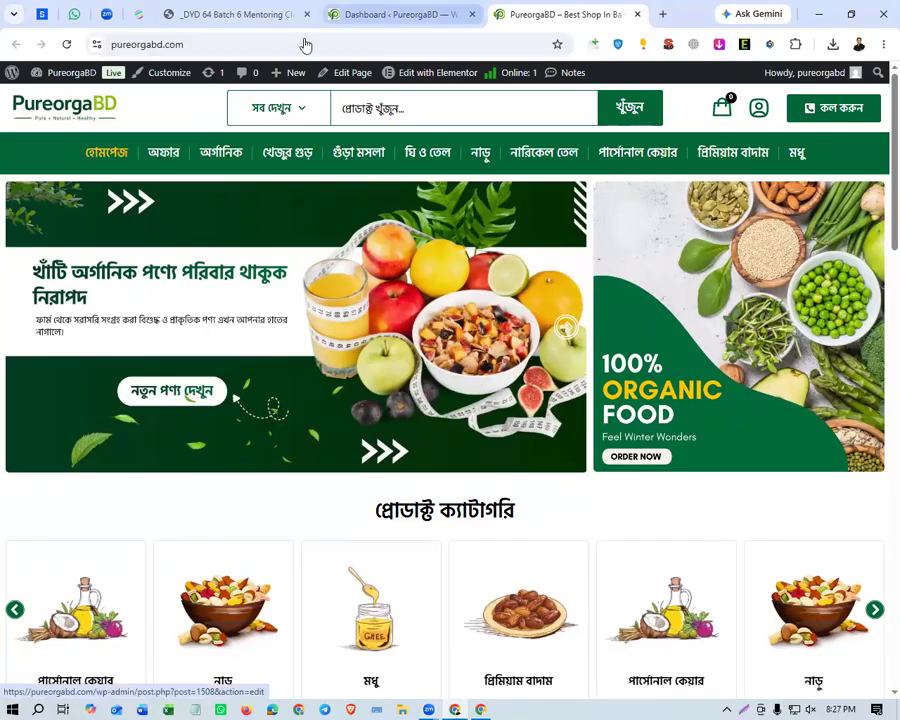
pyautogui.click(302, 110)
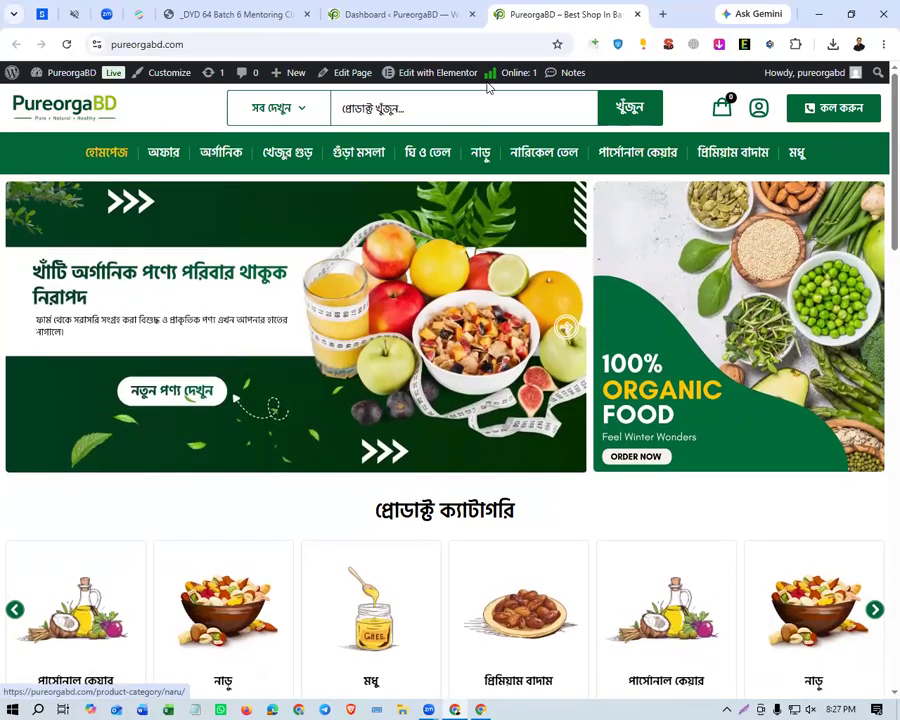
pyautogui.moveTo(449, 74)
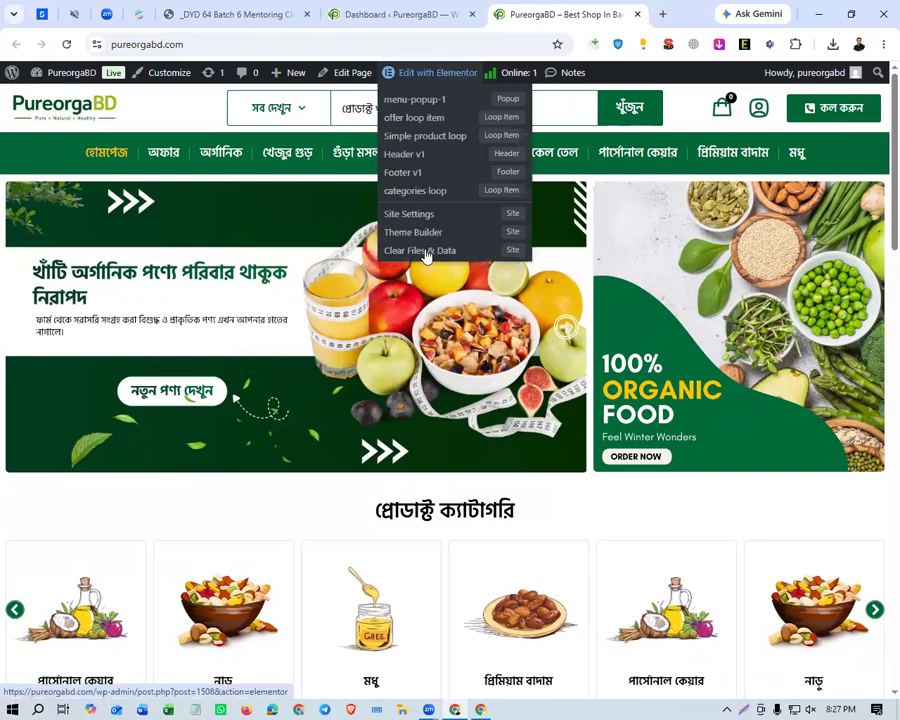
pyautogui.click(438, 175)
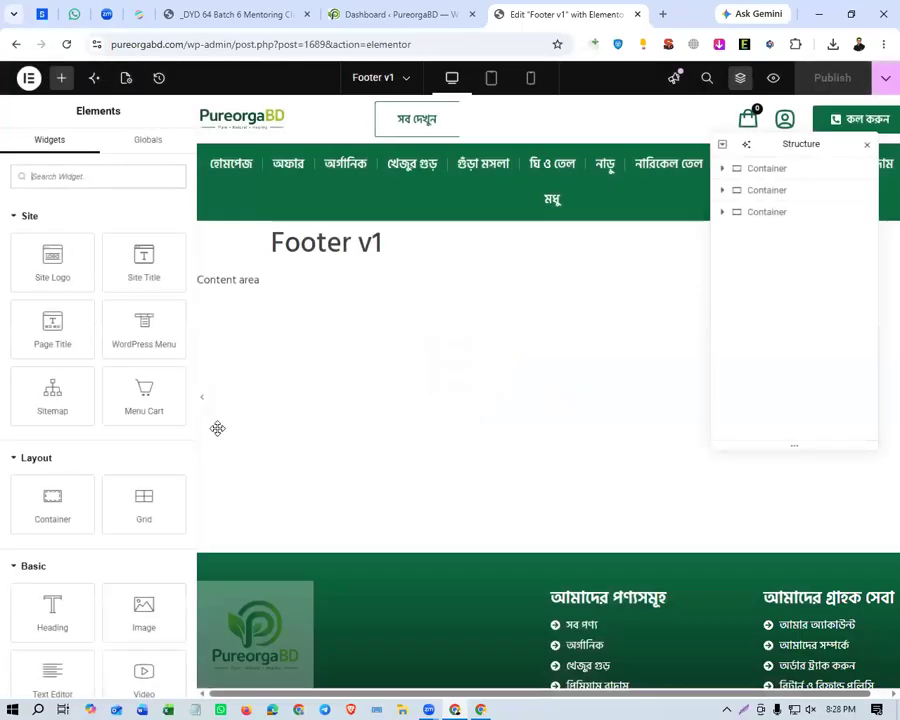
# Select the logo image in the footer's first column and open the media library to choose its image.
pyautogui.scroll(-3, 230, 498)
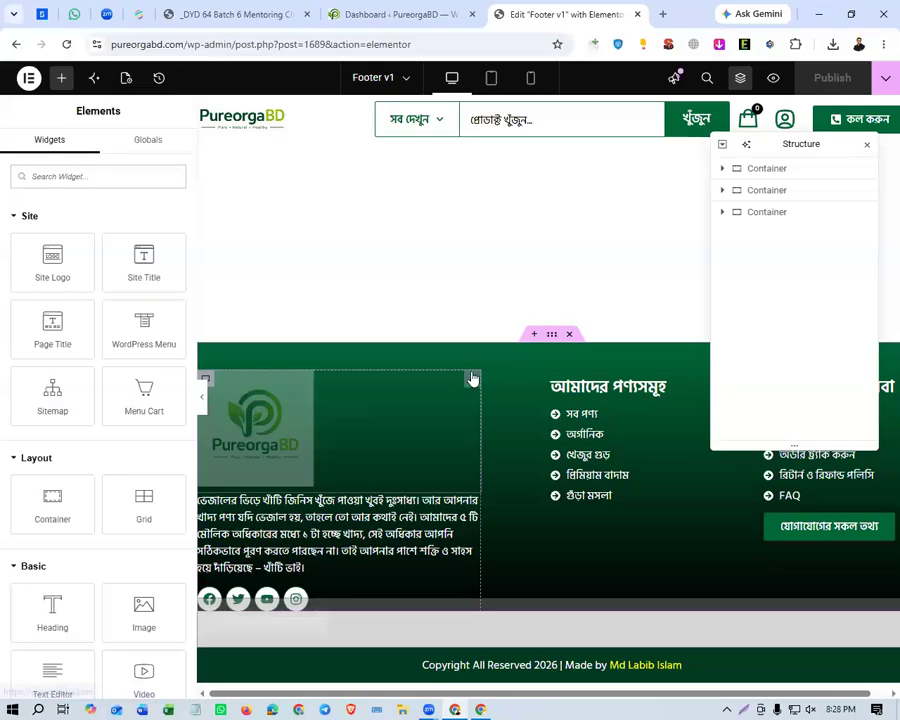
pyautogui.click(478, 476)
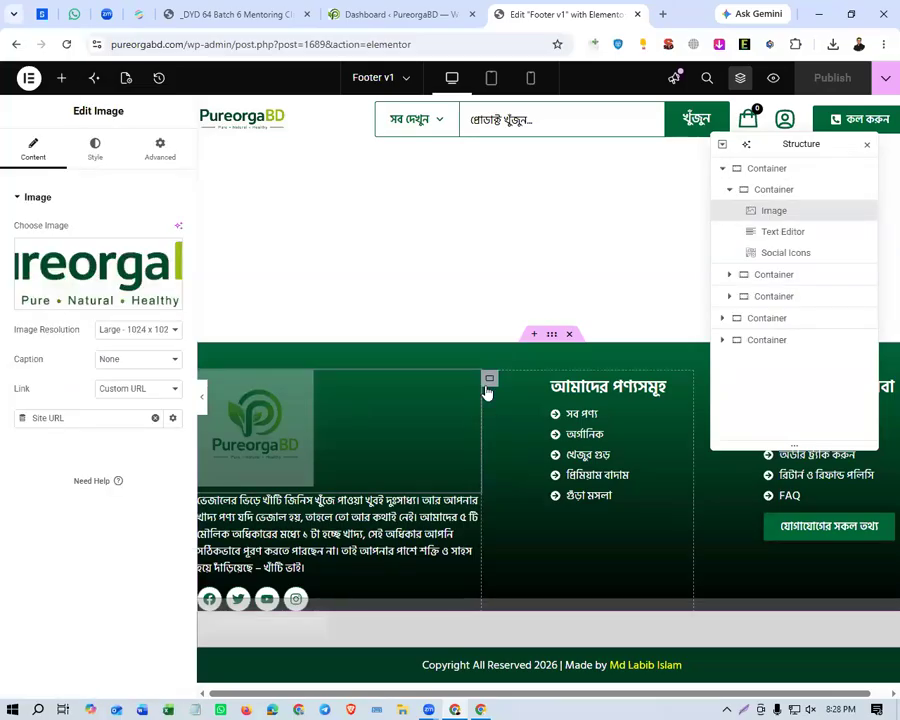
pyautogui.moveTo(160, 268)
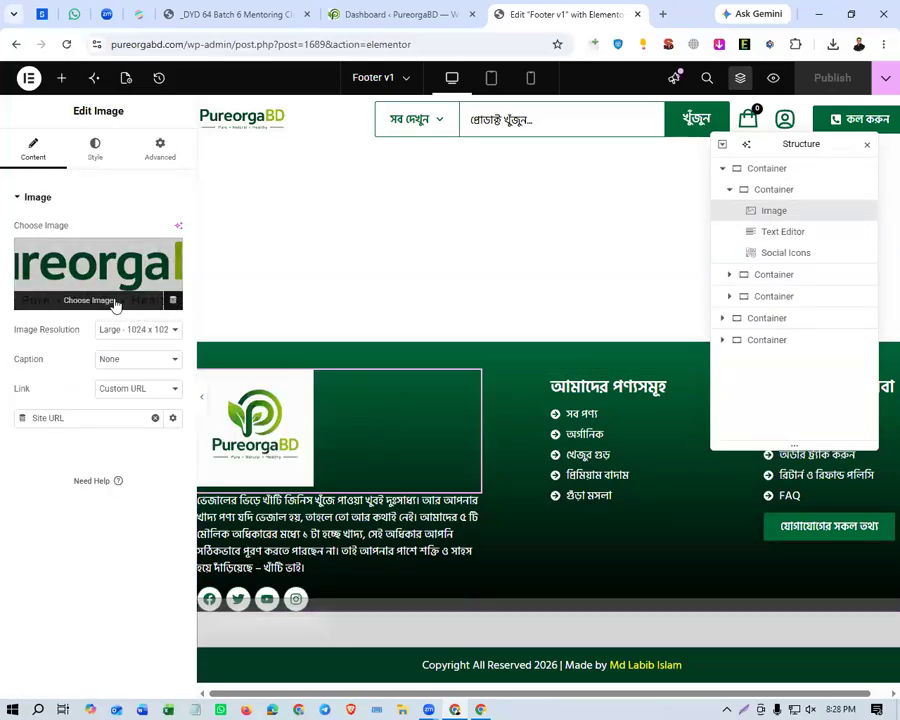
pyautogui.click(142, 262)
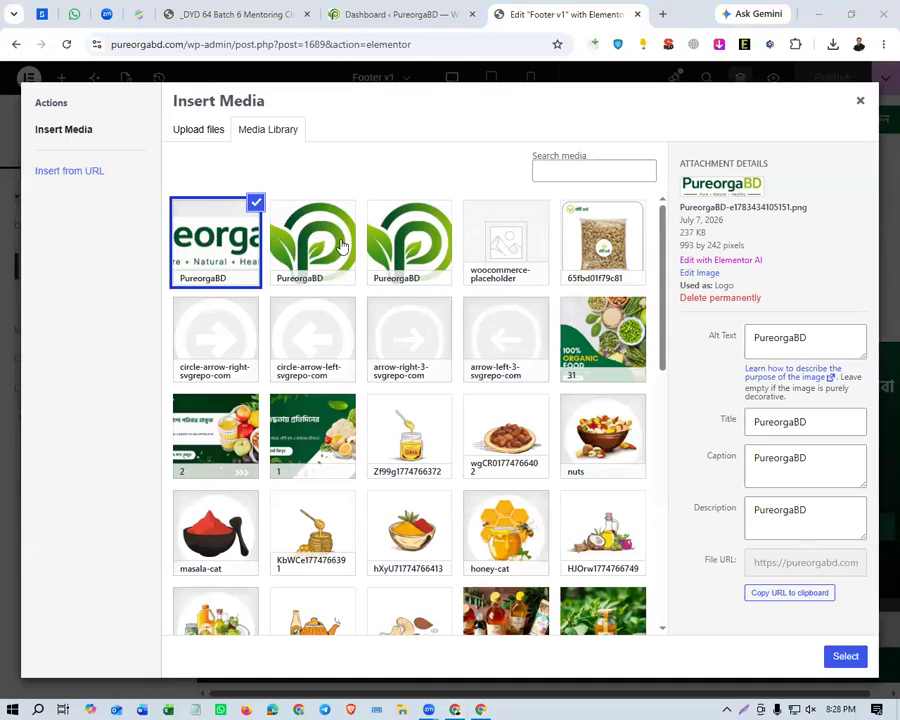
# Try to crop the wide PureorgaBD logo in the media library's image editor, and return to the library.
pyautogui.click(700, 275)
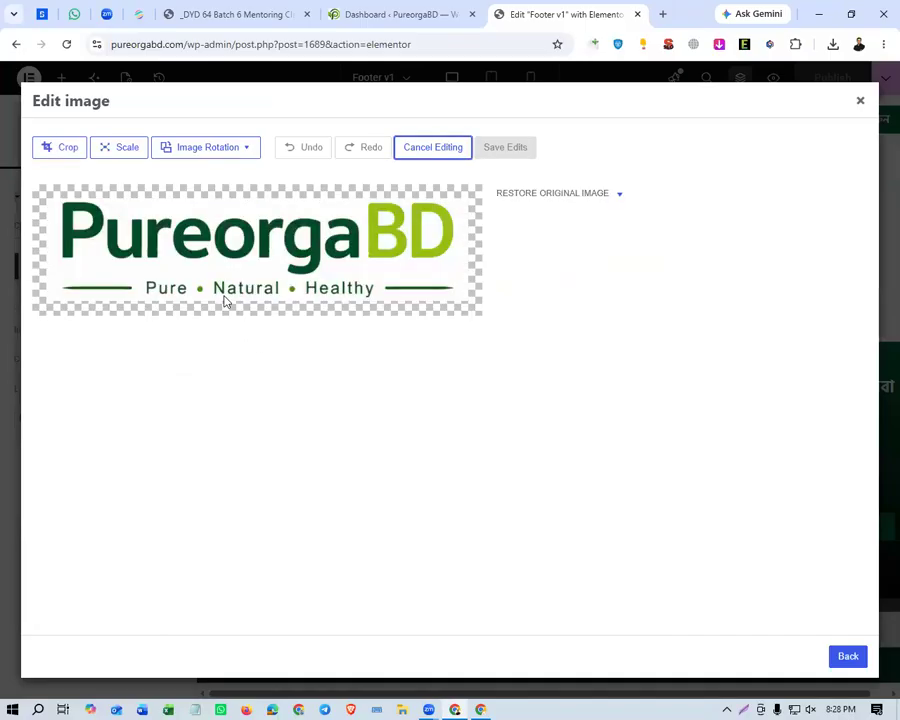
pyautogui.click(67, 150)
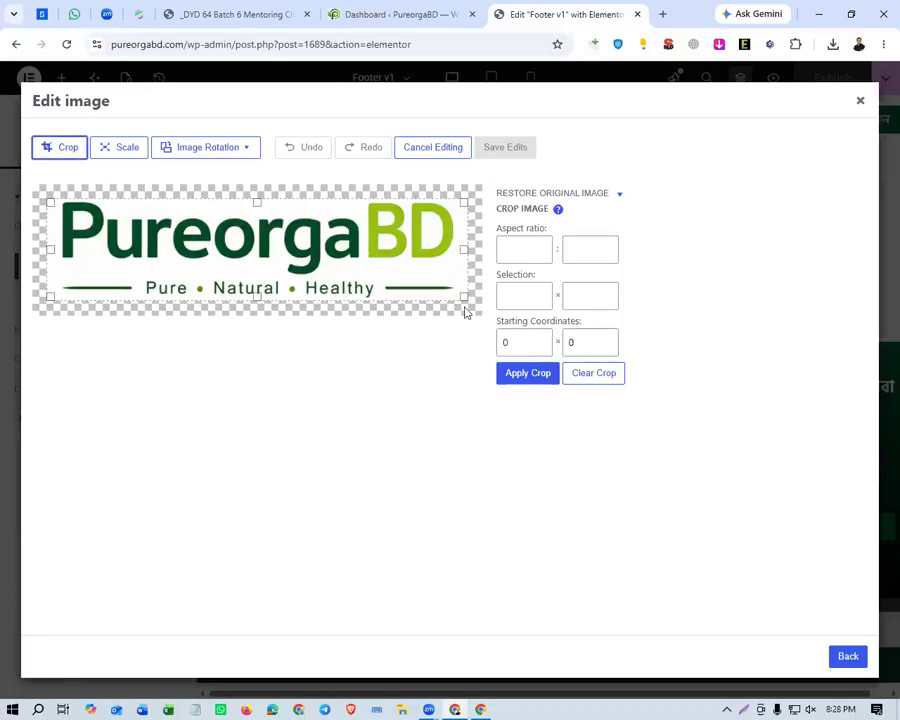
pyautogui.click(521, 377)
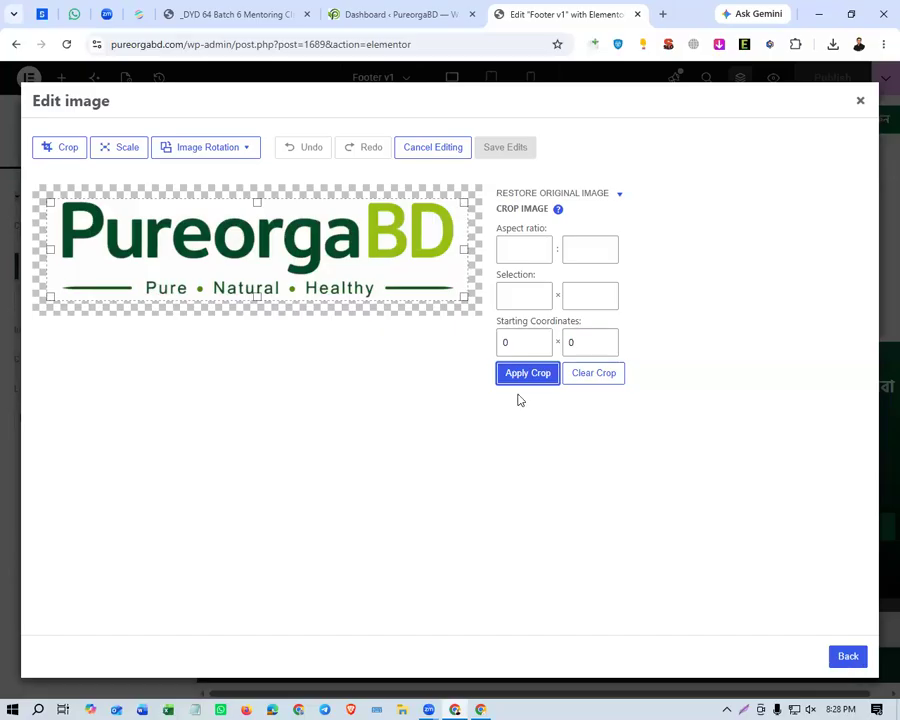
pyautogui.click(845, 652)
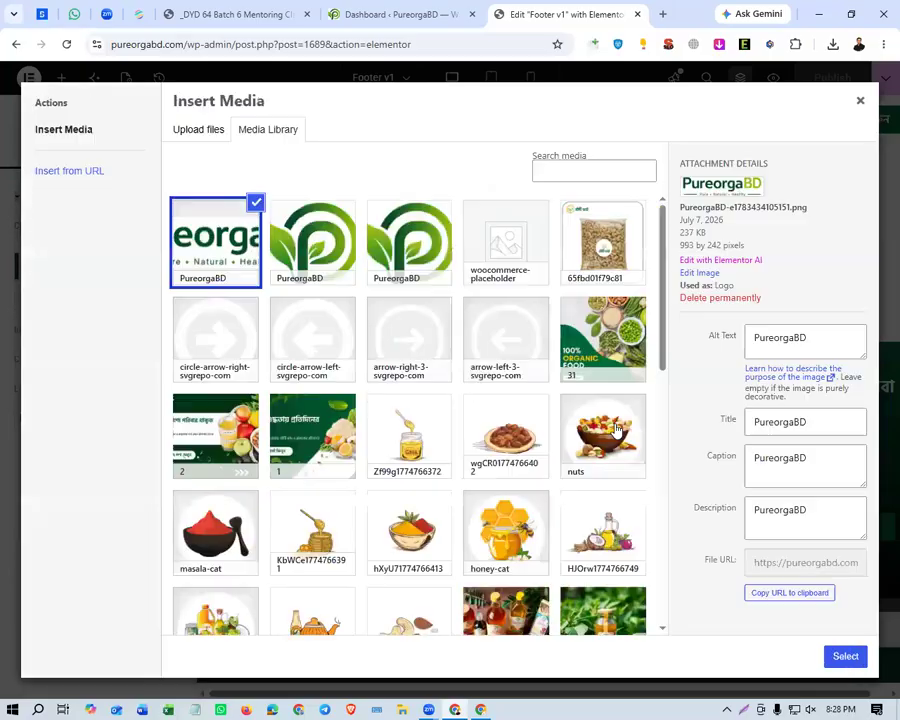
# Use the wide PureorgaBD logo as the footer image and publish the footer template.
pyautogui.click(845, 658)
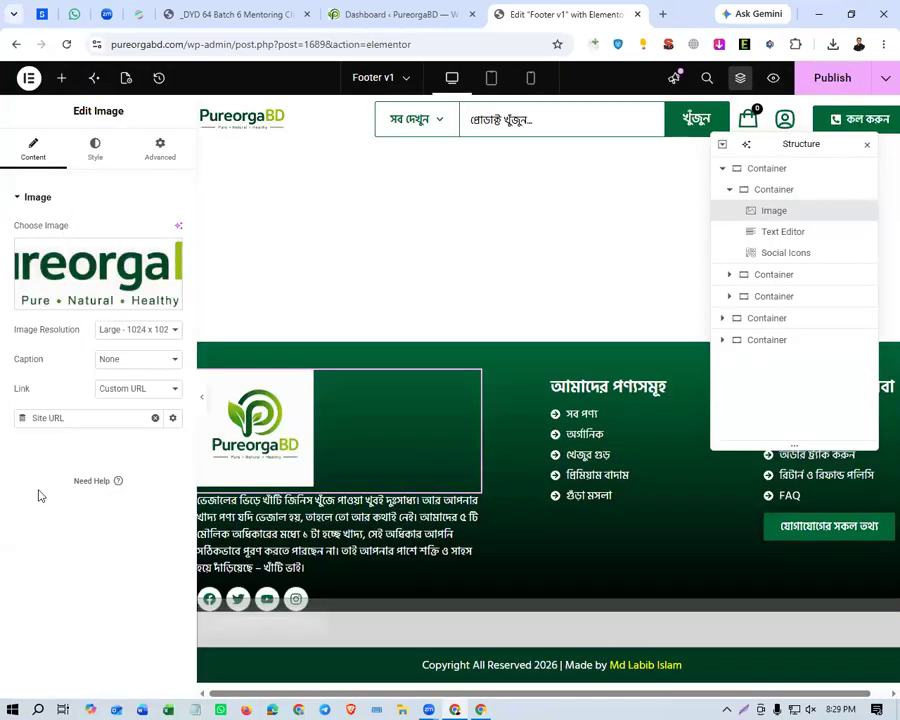
pyautogui.click(800, 78)
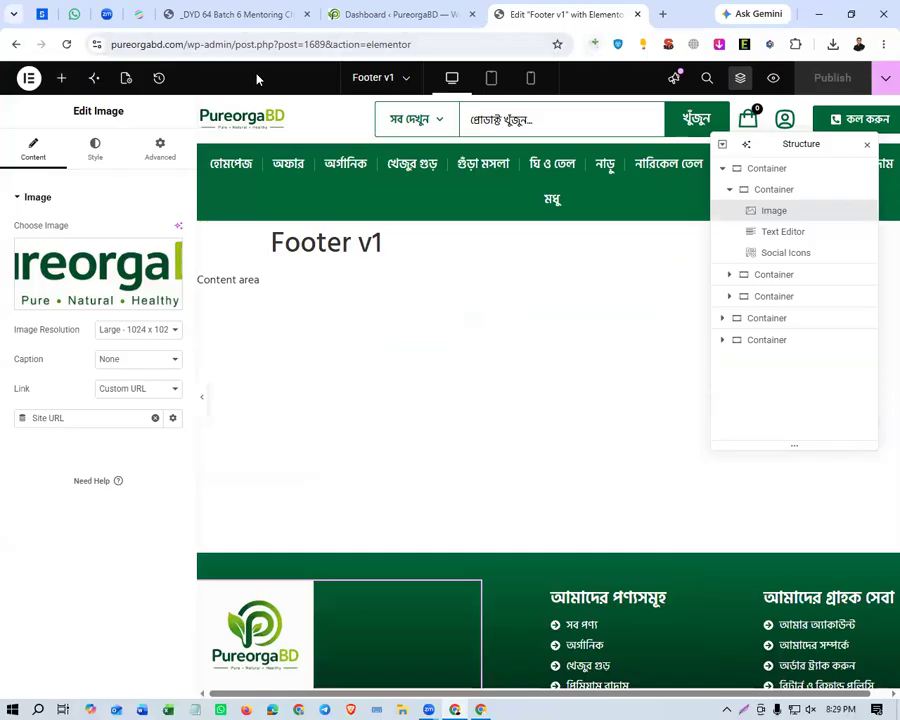
# Open the pureorgabd.com homepage in a new incognito window.
pyautogui.moveTo(187, 45); pyautogui.dragTo(10, 58)
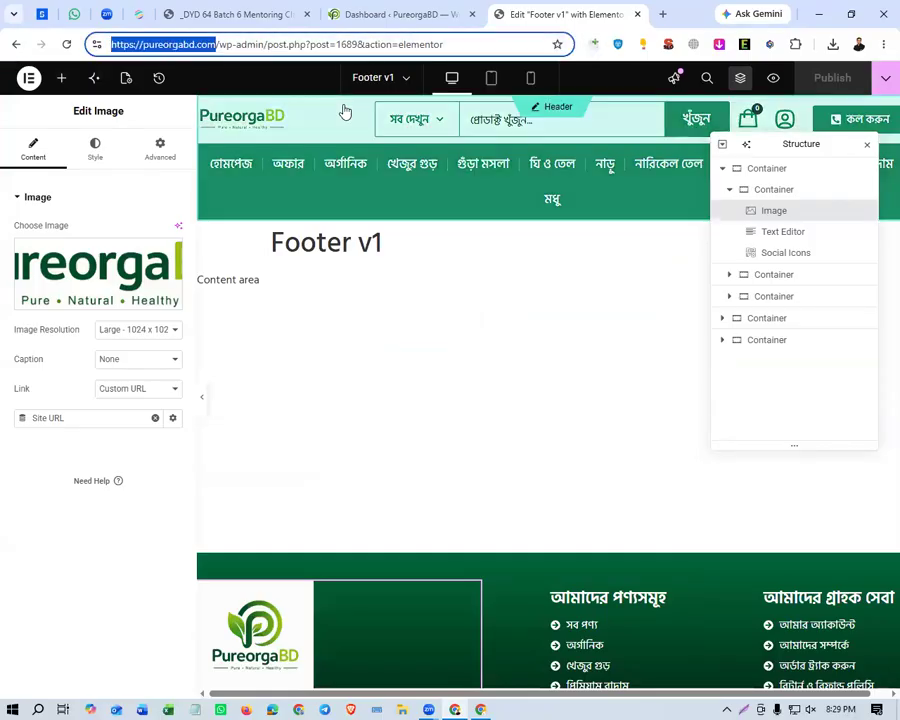
pyautogui.hotkey('ctrl', 'c')
pyautogui.hotkey('ctrl', 'shift', 'n')
pyautogui.hotkey('ctrl', 'v')
pyautogui.press('Return')
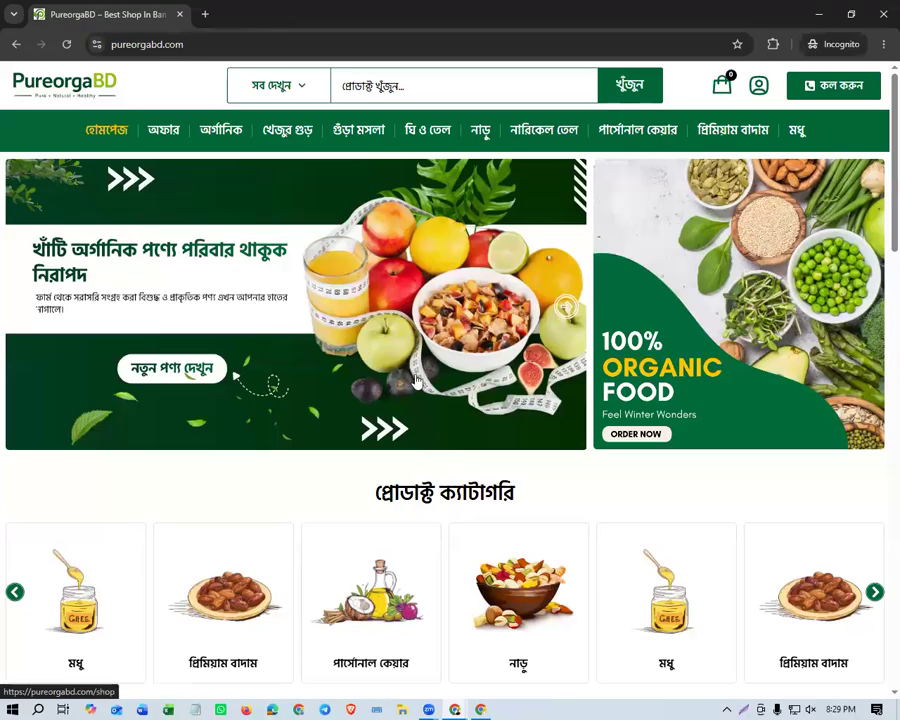
# Examine the homepage's product category carousel, special discount section and product grid.
pyautogui.scroll(-5, 235, 372)
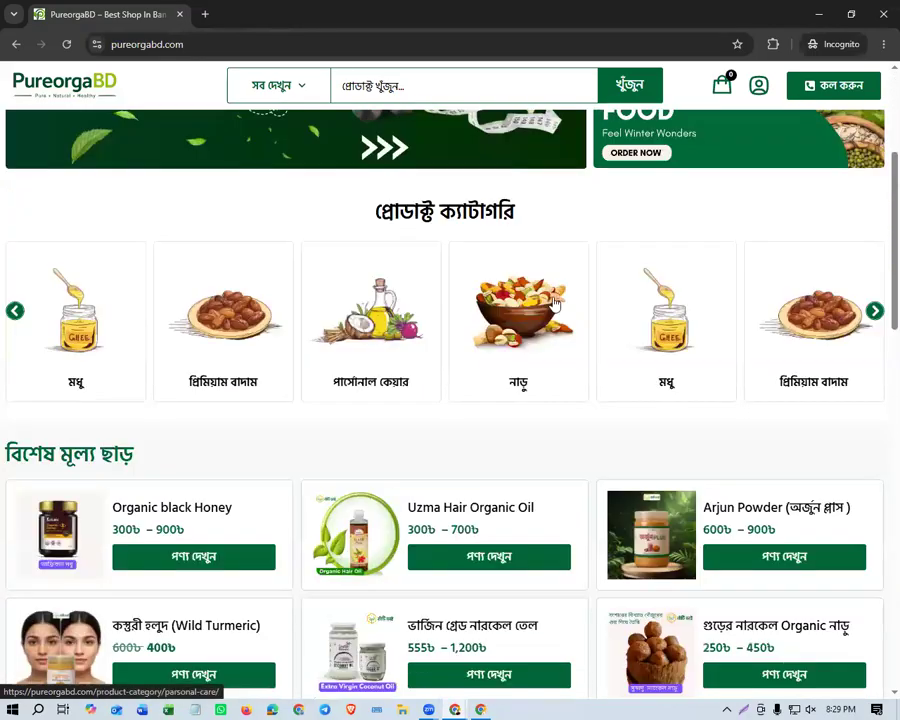
pyautogui.doubleClick(875, 311)
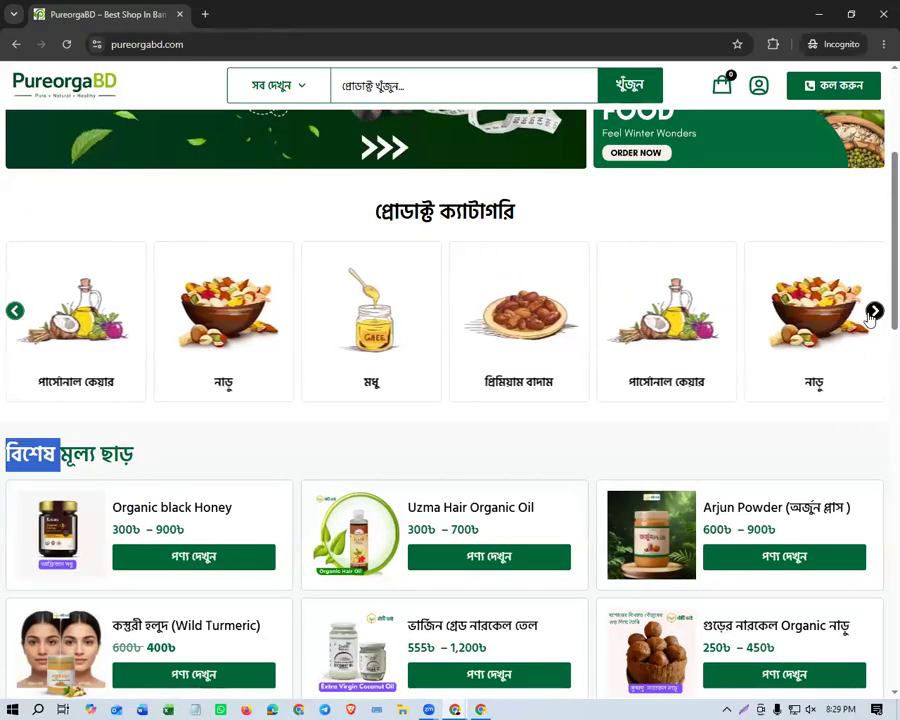
pyautogui.scroll(-1, 279, 388)
pyautogui.click(253, 392)
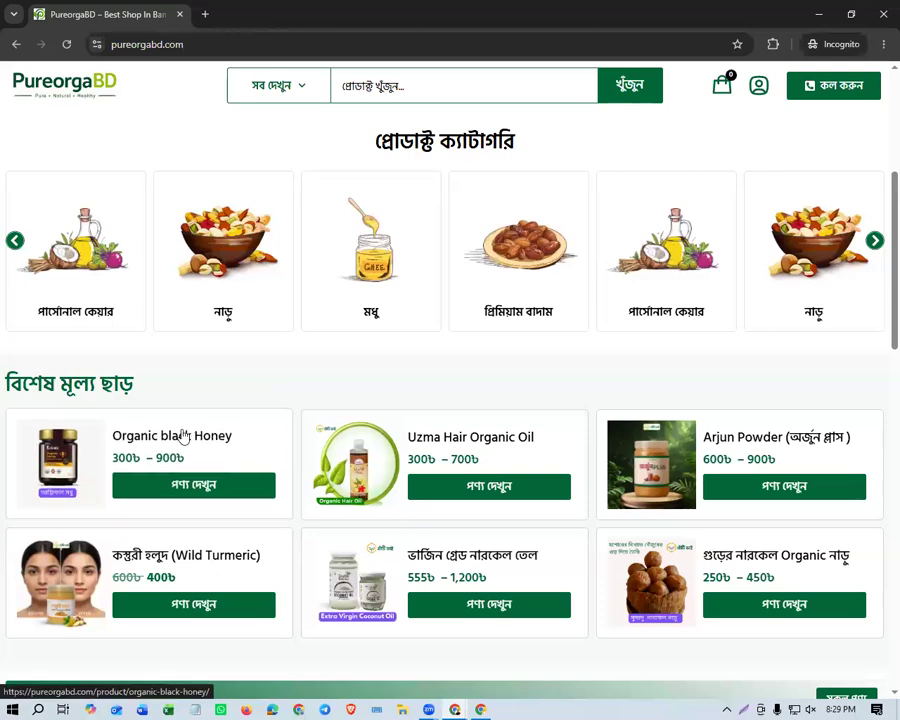
pyautogui.scroll(-3, 183, 441)
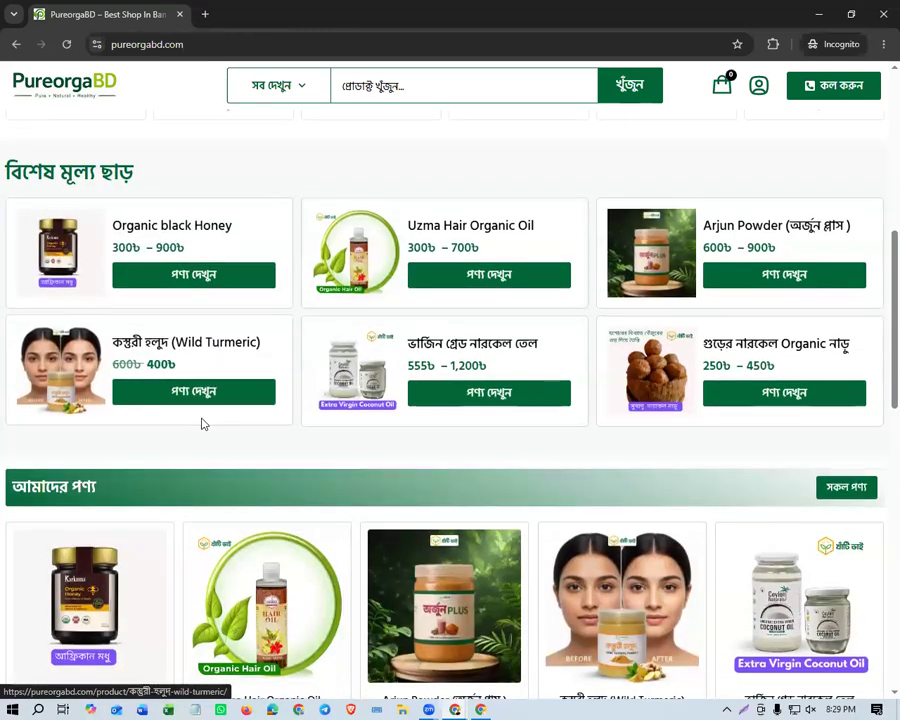
pyautogui.scroll(-2, 203, 424)
pyautogui.scroll(-2, 170, 432)
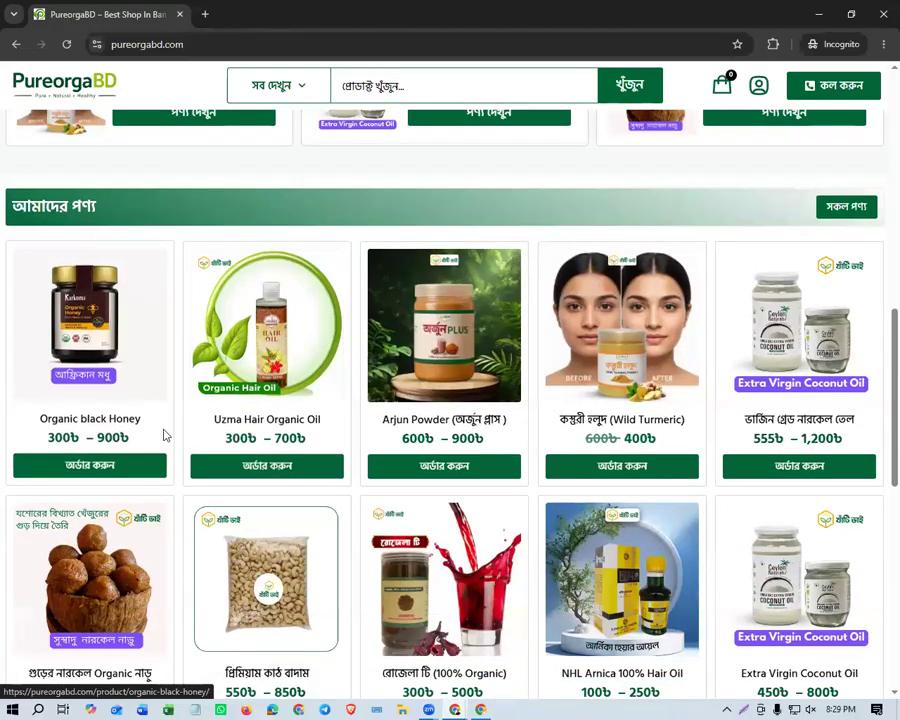
# Open the Organic black Honey product page and go through its size options, ending on ৫০০ গ্রাম.
pyautogui.click(96, 426)
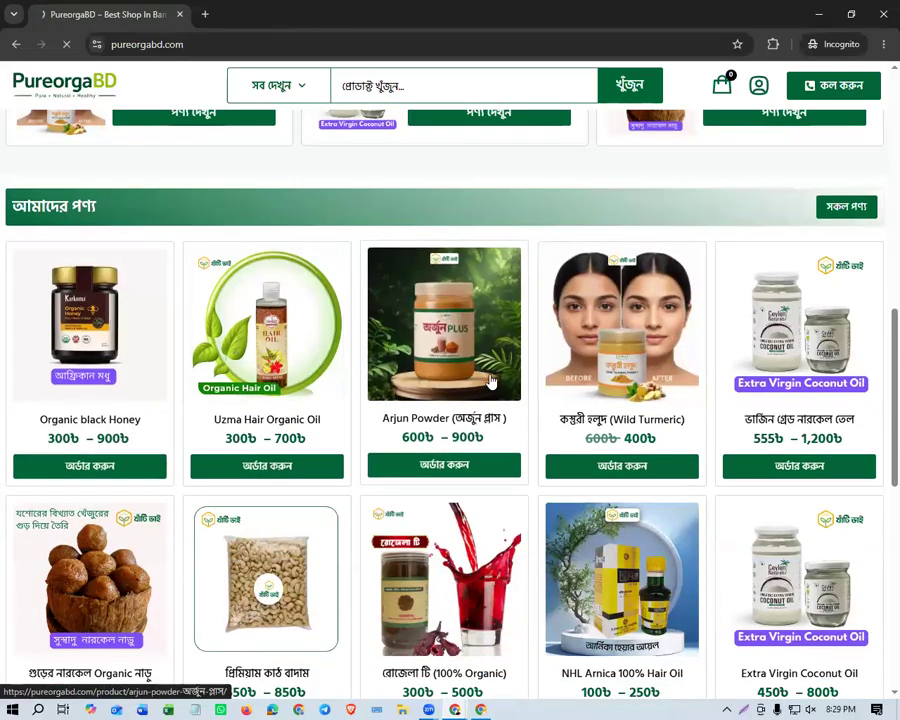
pyautogui.moveTo(512, 219); pyautogui.dragTo(721, 245)
pyautogui.click(563, 280)
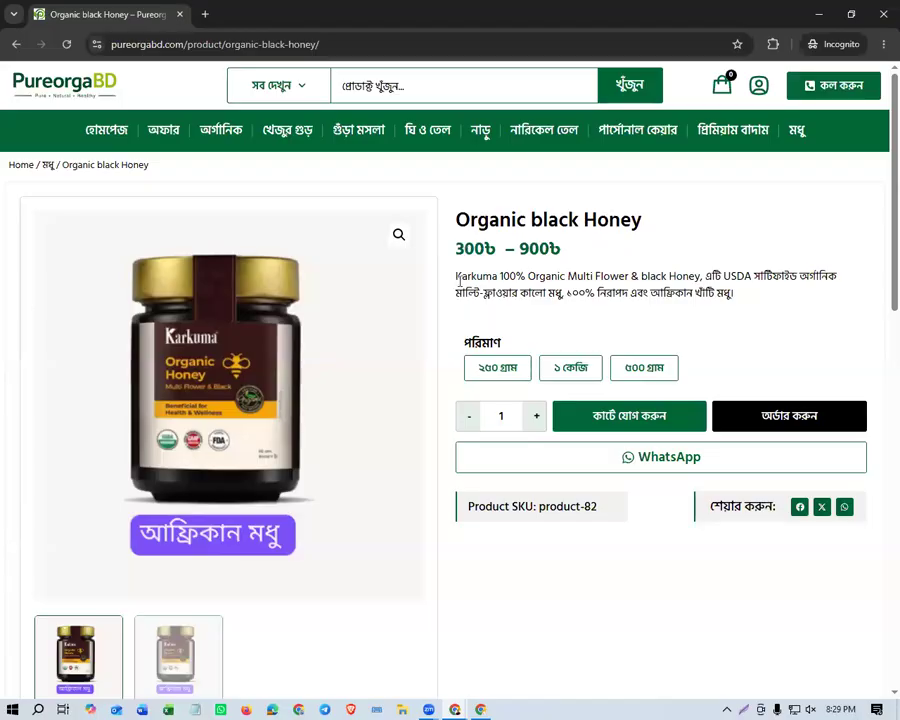
pyautogui.moveTo(459, 281); pyautogui.dragTo(595, 281)
pyautogui.click(492, 376)
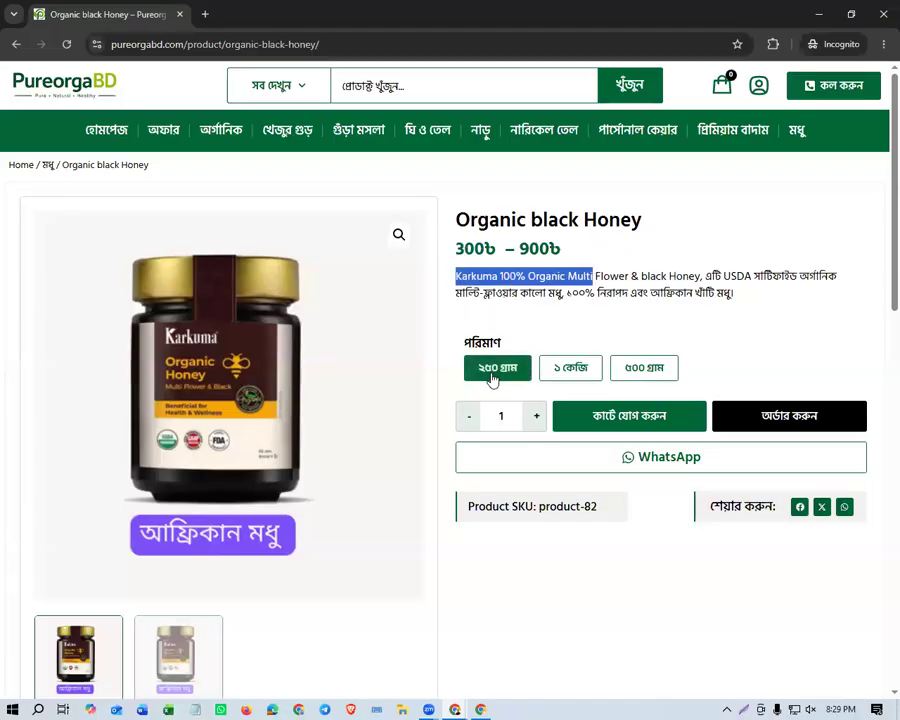
pyautogui.click(588, 370)
pyautogui.click(640, 368)
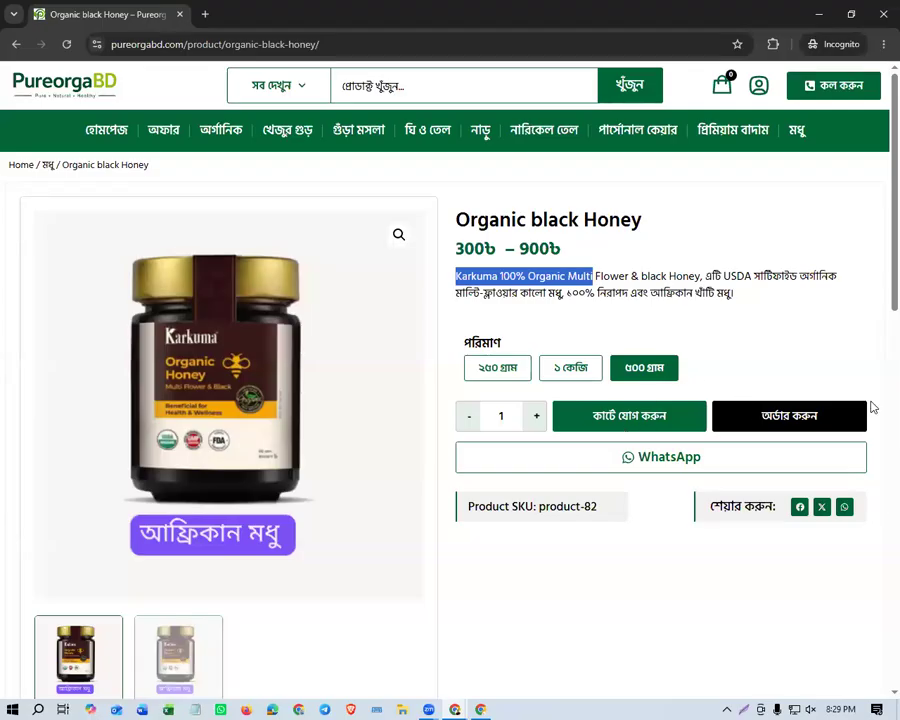
# Review the honey product's description, additional information and reviews further down its page.
pyautogui.scroll(-1, 675, 472)
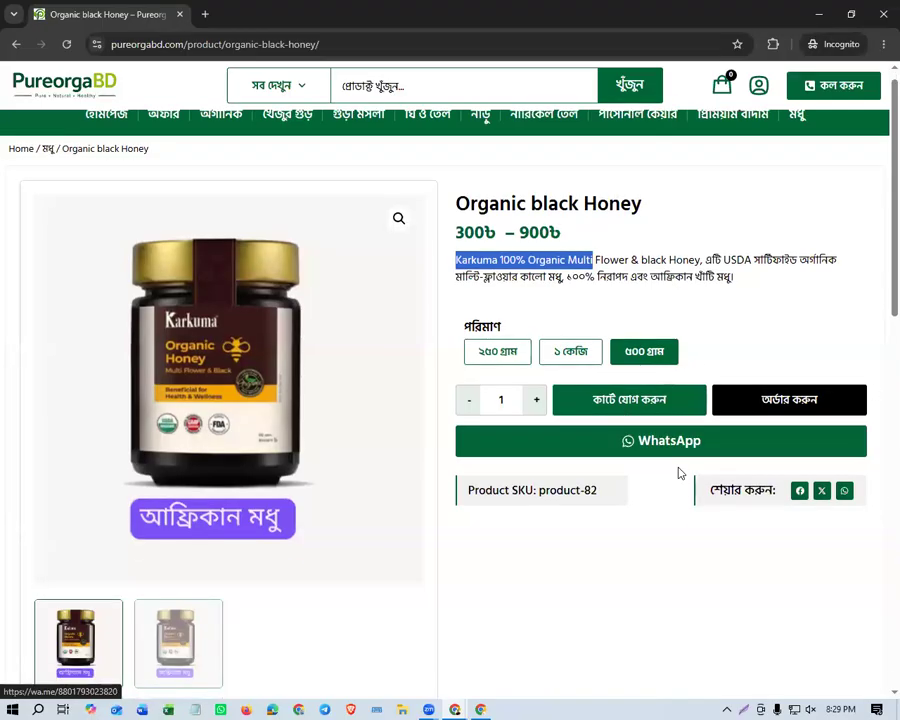
pyautogui.scroll(-2, 384, 479)
pyautogui.scroll(-4, 384, 479)
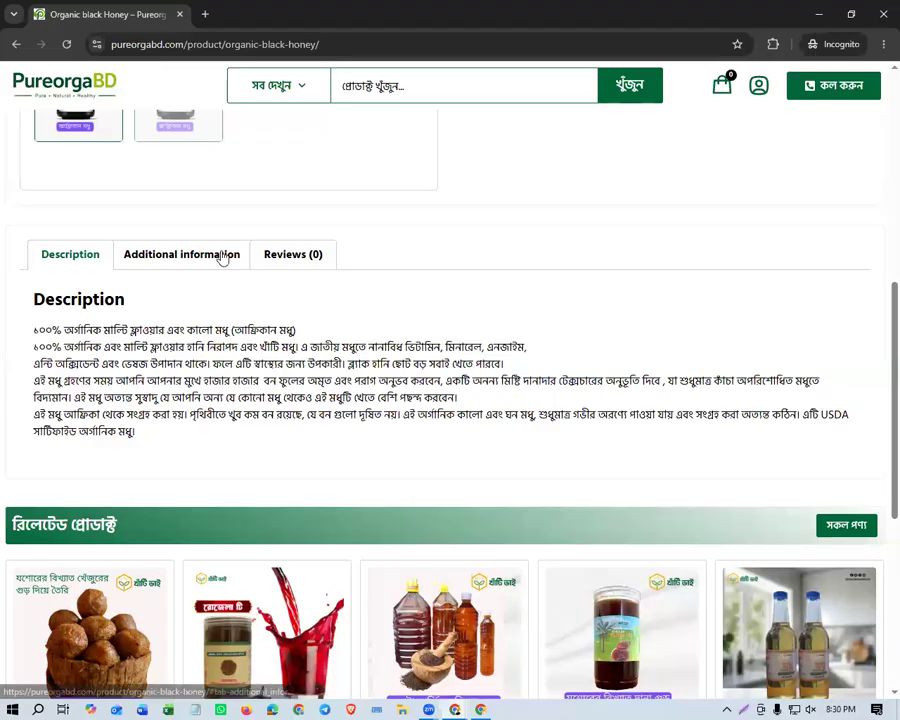
pyautogui.click(201, 256)
pyautogui.click(308, 256)
pyautogui.click(83, 260)
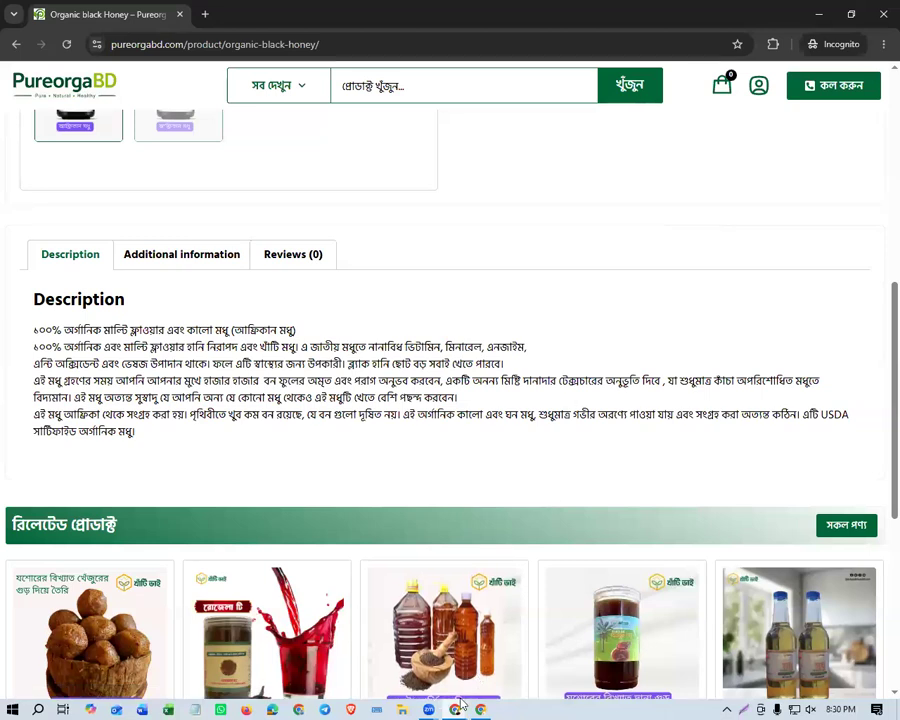
# Return to the Footer v1 editor, exit it to WordPress and open the admin dashboard.
pyautogui.hotkey('alt', 'Tab')
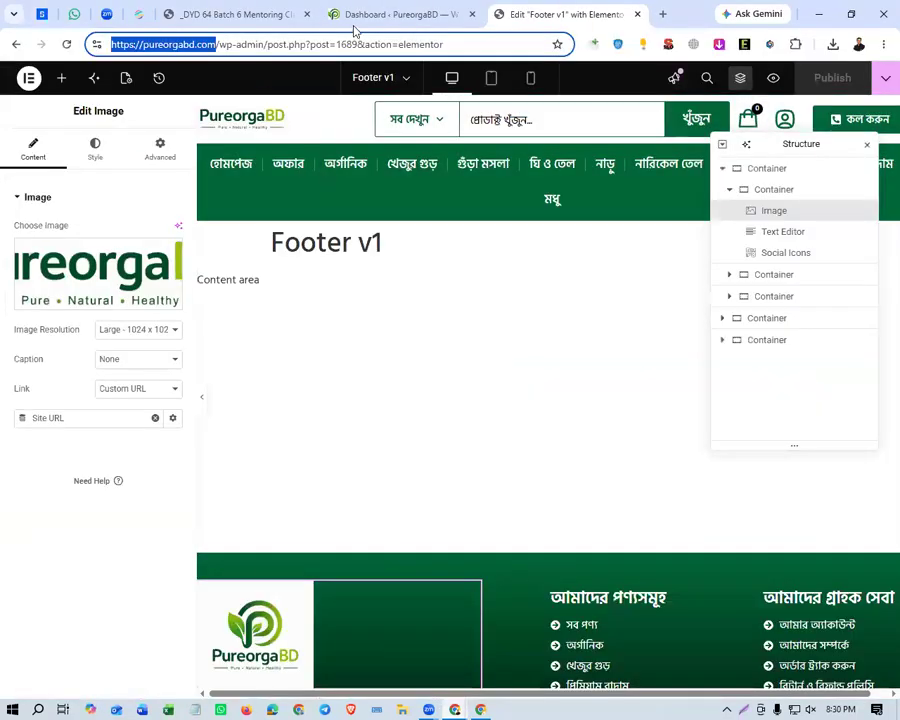
pyautogui.click(357, 18)
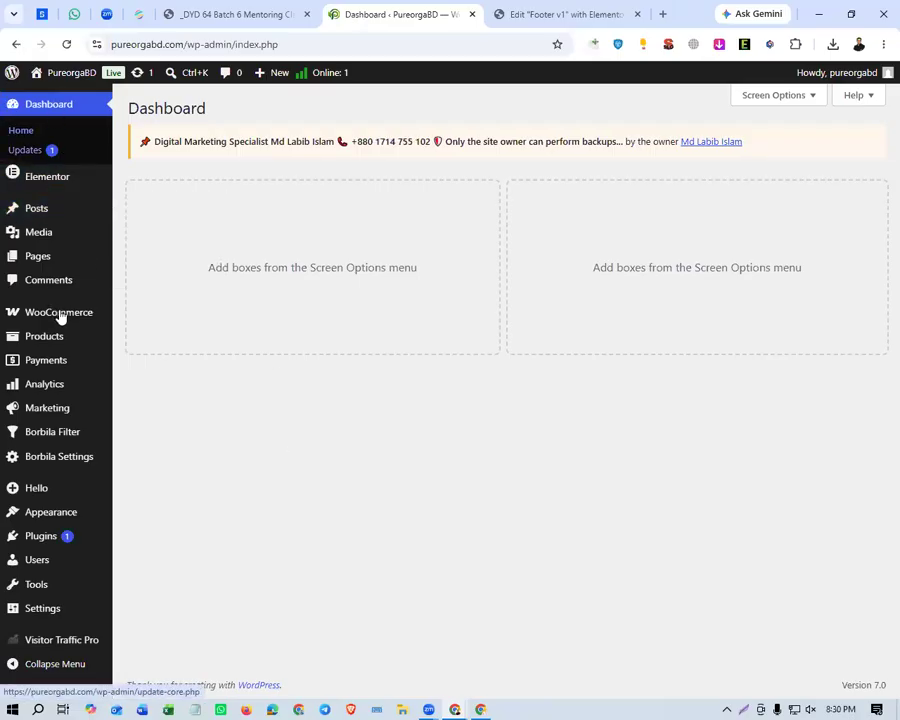
pyautogui.click(545, 16)
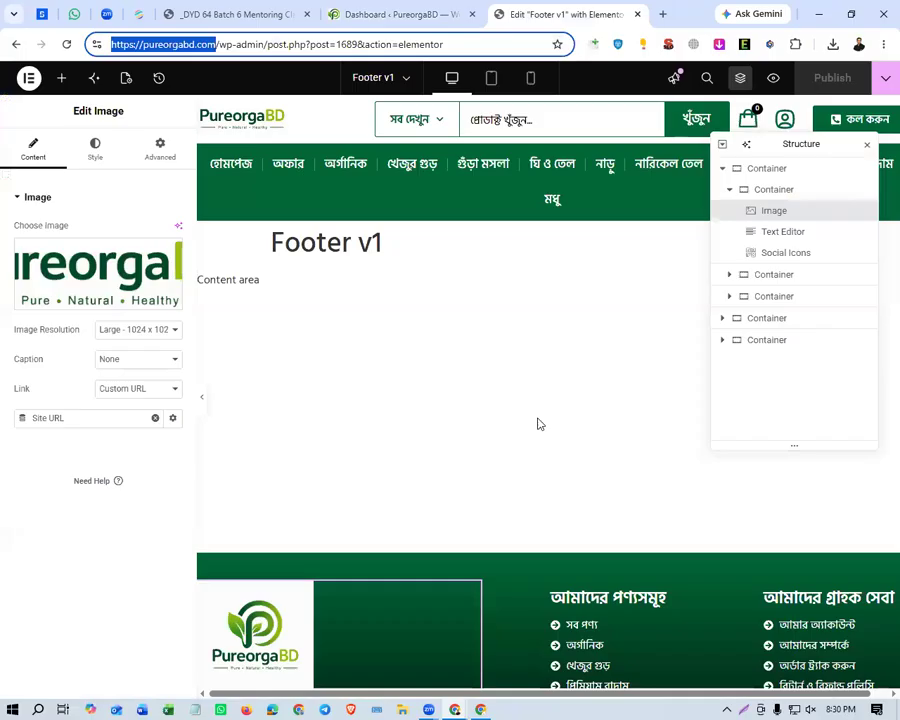
pyautogui.click(30, 79)
pyautogui.click(92, 285)
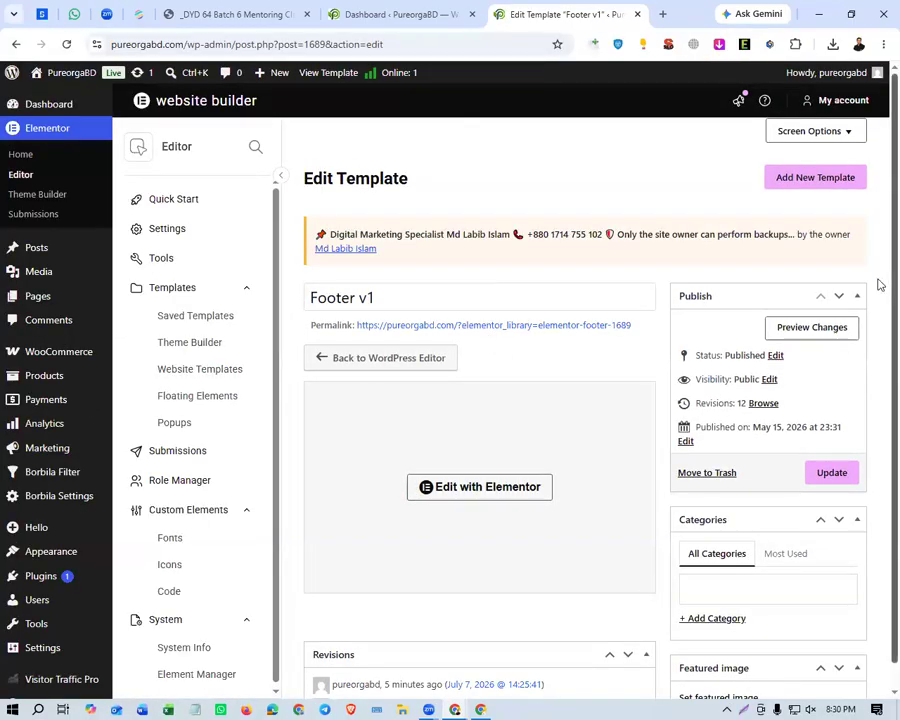
pyautogui.click(68, 104)
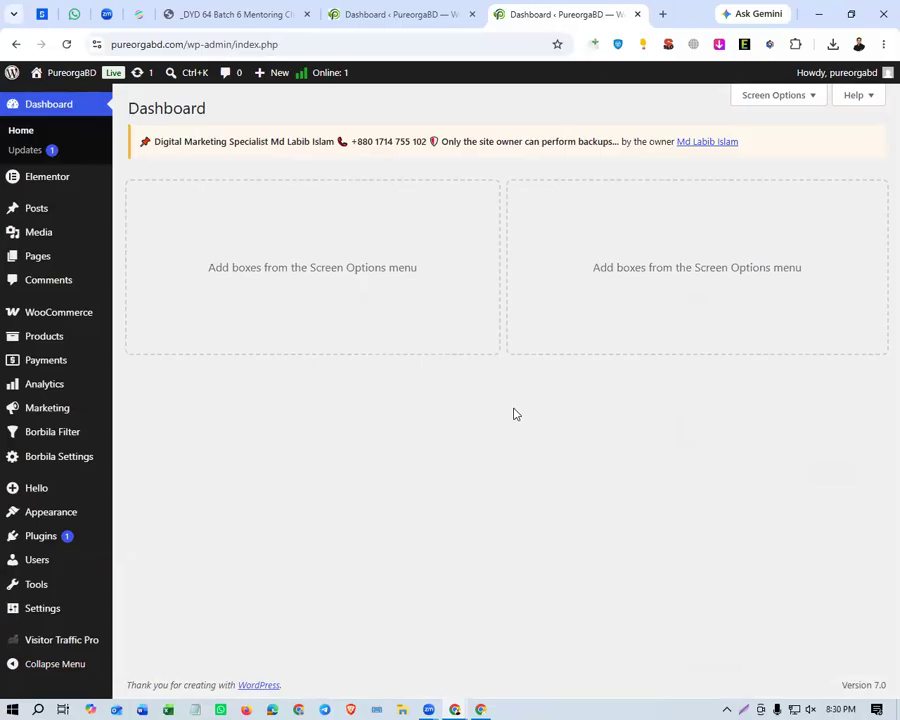
# Collapse the WordPress admin navigation menu to icons only.
pyautogui.click(70, 666)
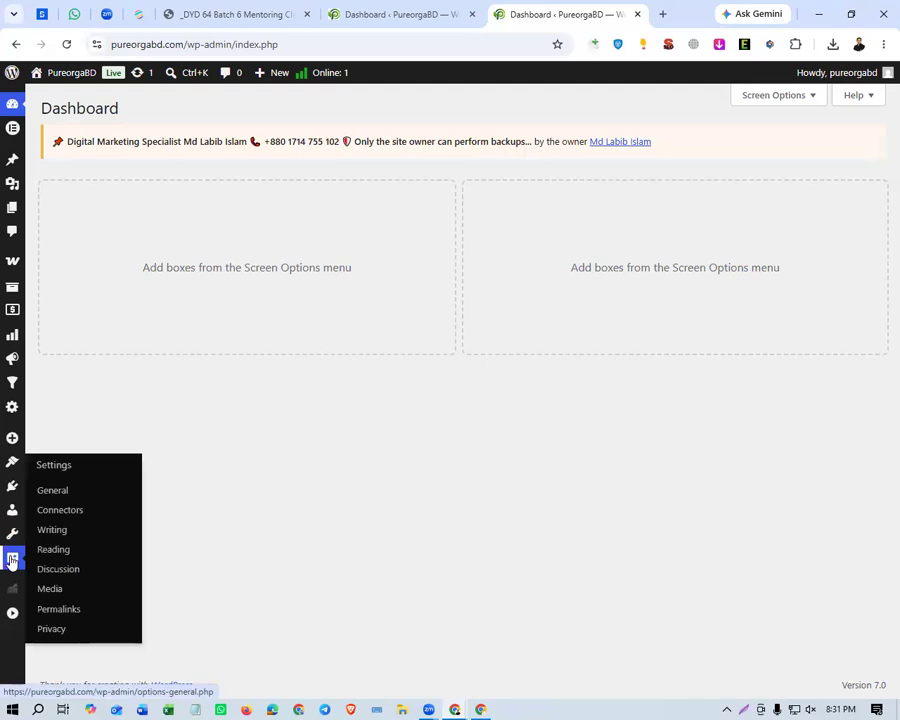
pyautogui.moveTo(15, 533)
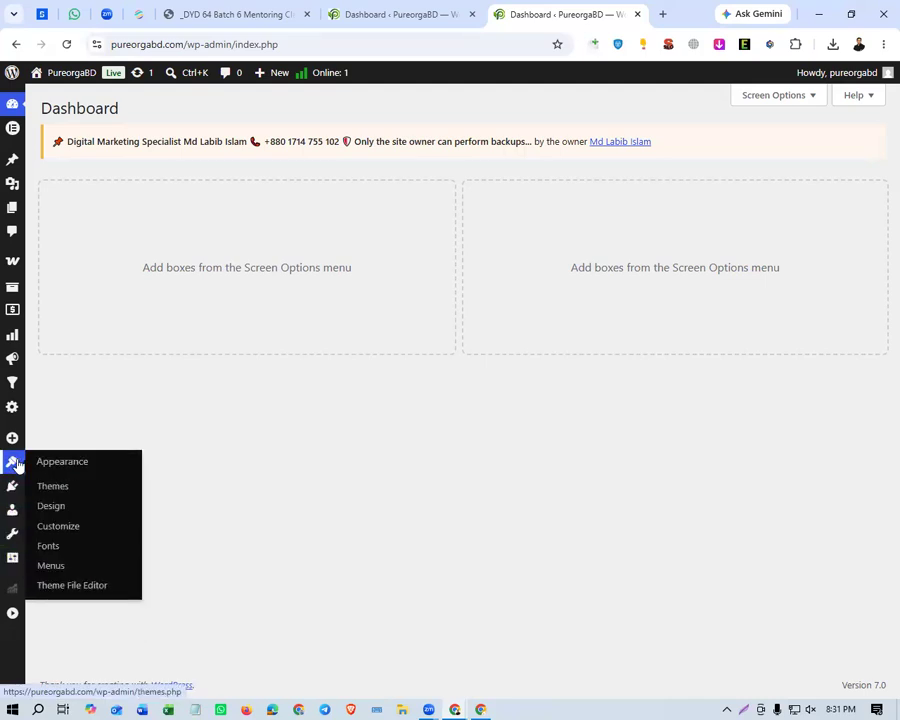
# Open the Visitor Traffic Pro statistics page and review its overview cards and the traffic report chart.
pyautogui.moveTo(12, 595)
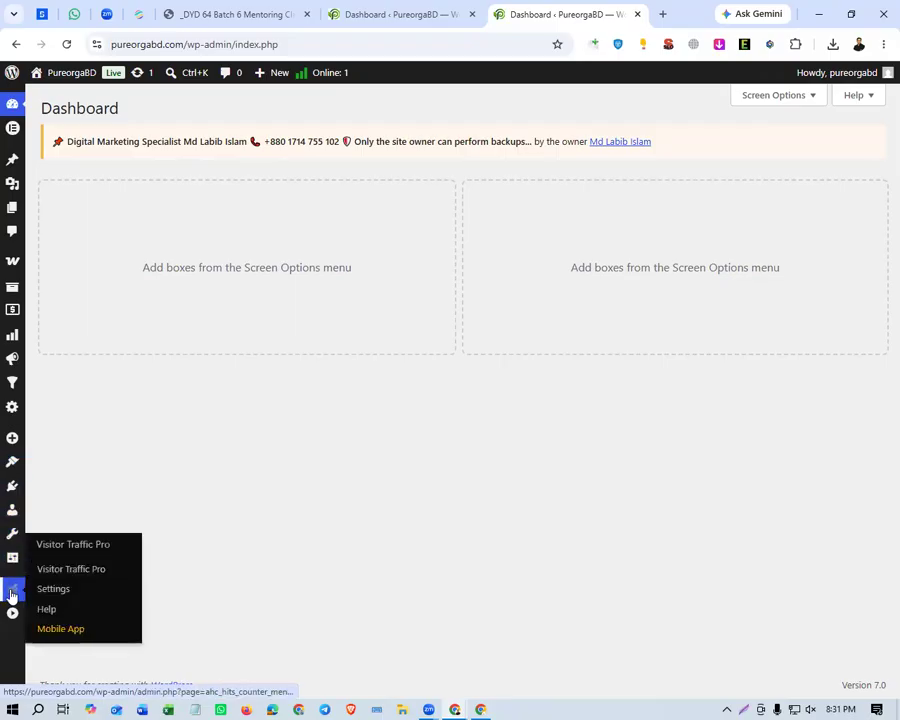
pyautogui.click(112, 543)
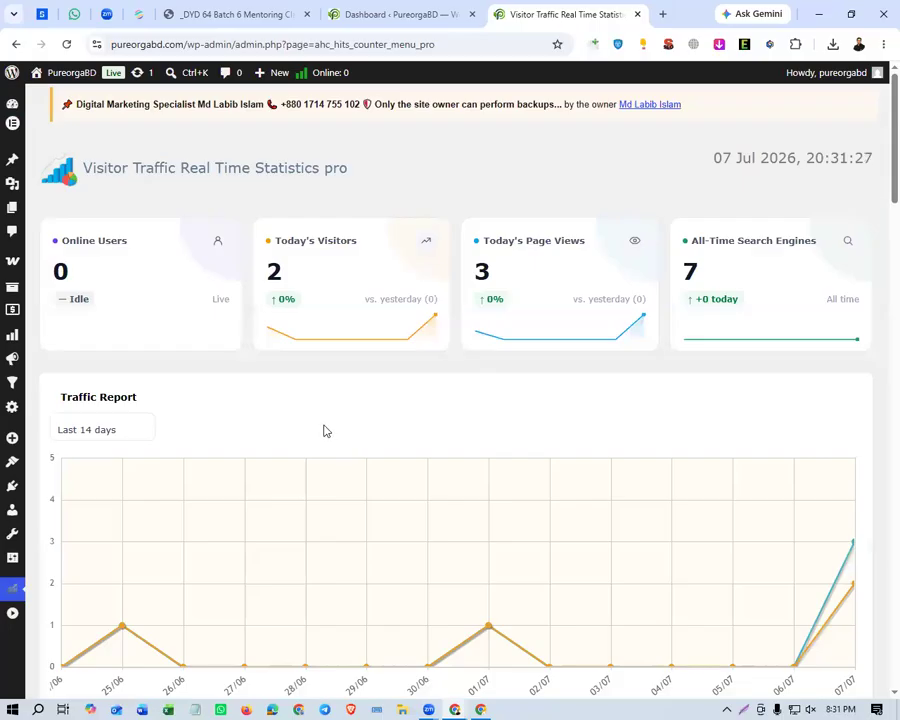
pyautogui.scroll(-1, 271, 362)
pyautogui.scroll(1, 268, 340)
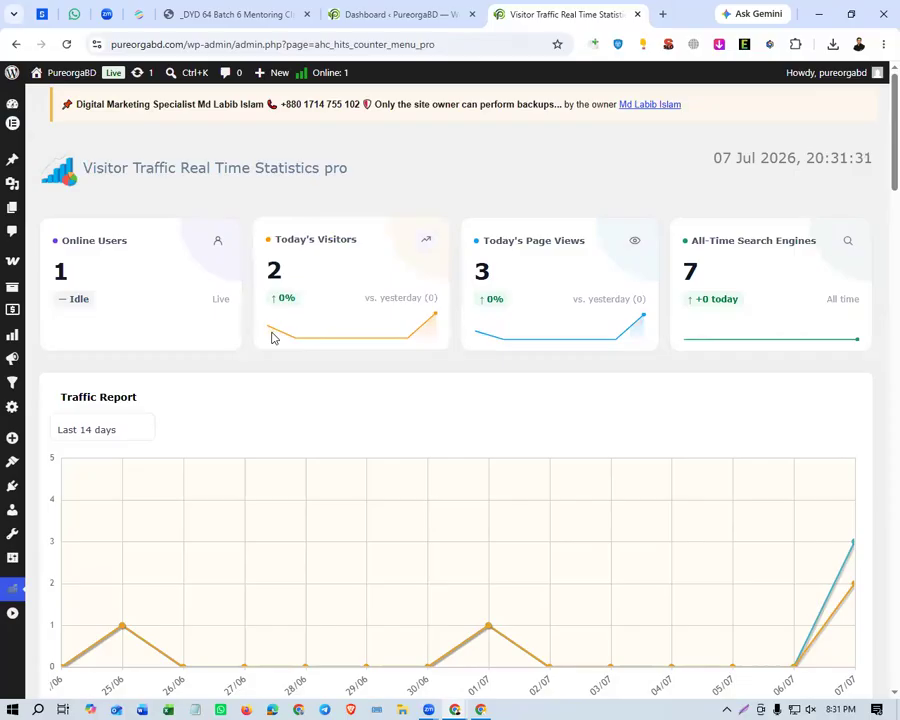
pyautogui.scroll(-1, 183, 353)
pyautogui.scroll(-1, 106, 287)
pyautogui.scroll(-2, 578, 344)
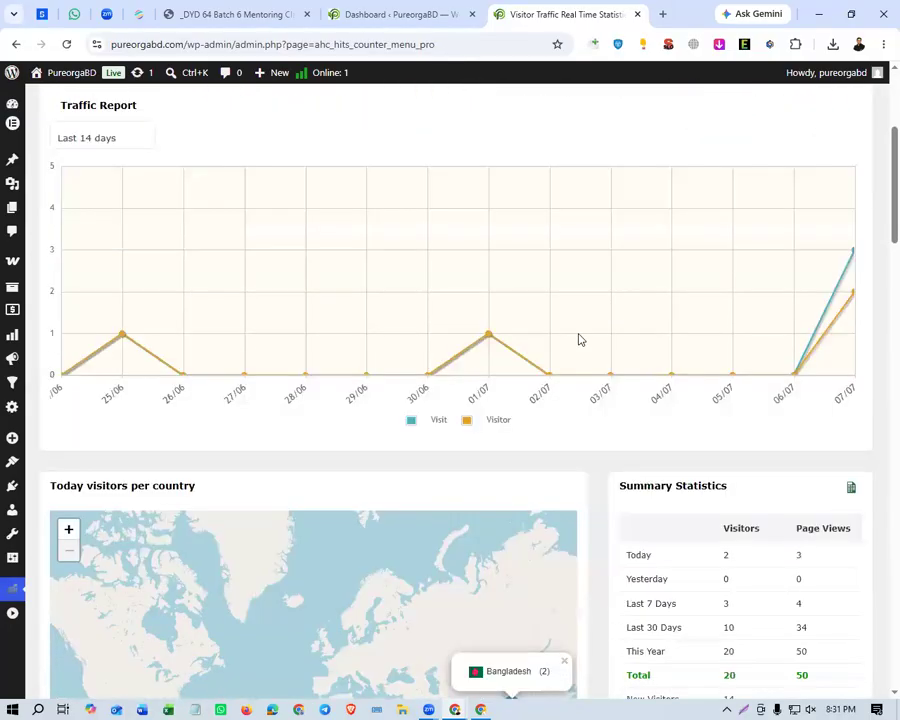
# Examine the summary statistics table and zoom the map of today's visitors in on Bangladesh.
pyautogui.scroll(-3, 578, 344)
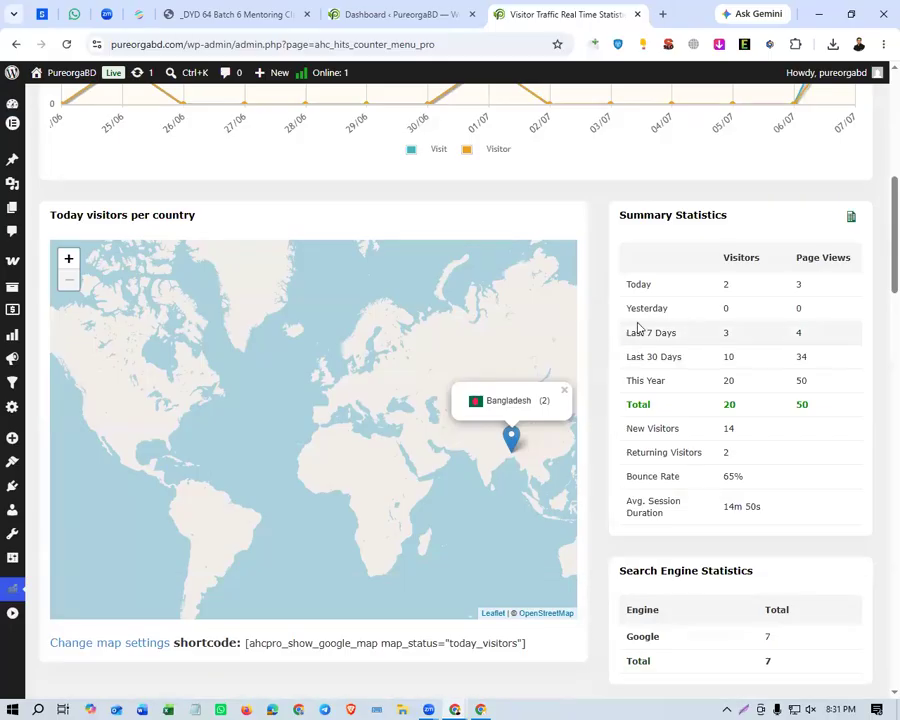
pyautogui.moveTo(627, 284); pyautogui.dragTo(818, 504)
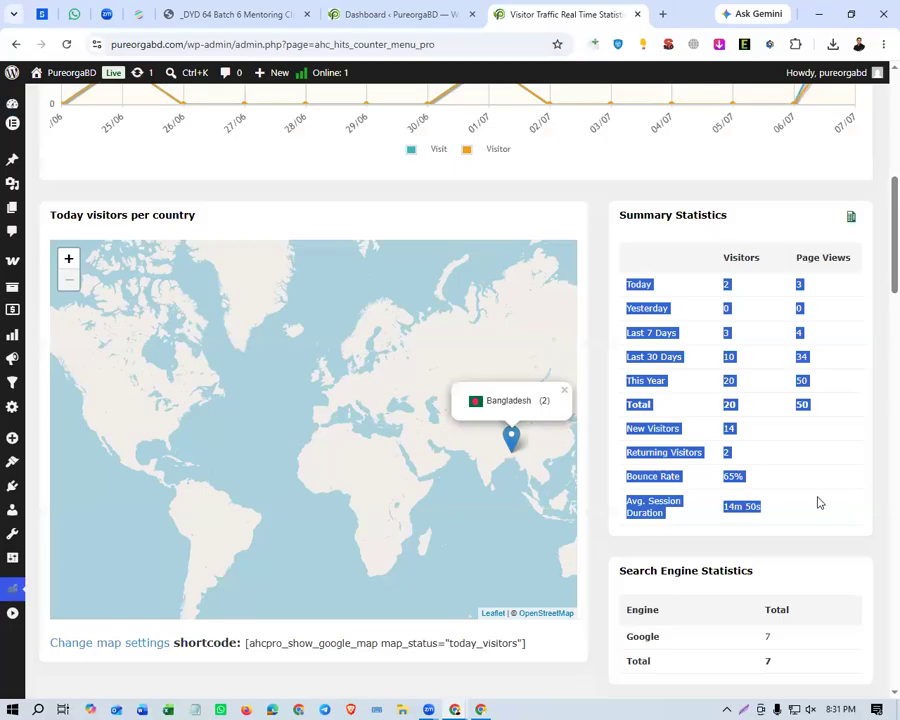
pyautogui.moveTo(484, 464); pyautogui.dragTo(374, 440)
pyautogui.scroll(1, 366, 432)
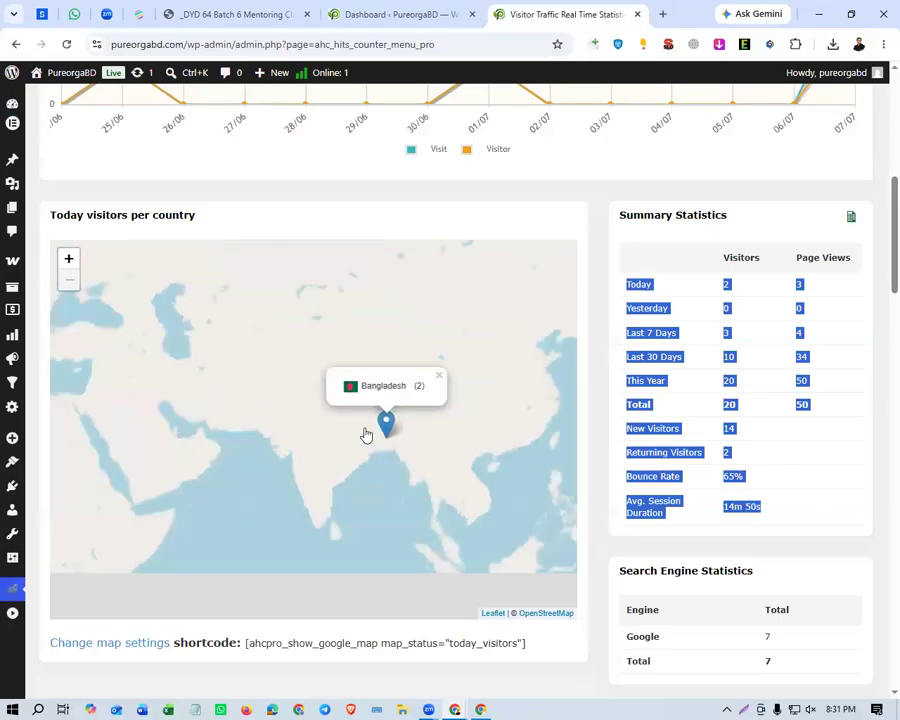
pyautogui.scroll(2, 404, 440)
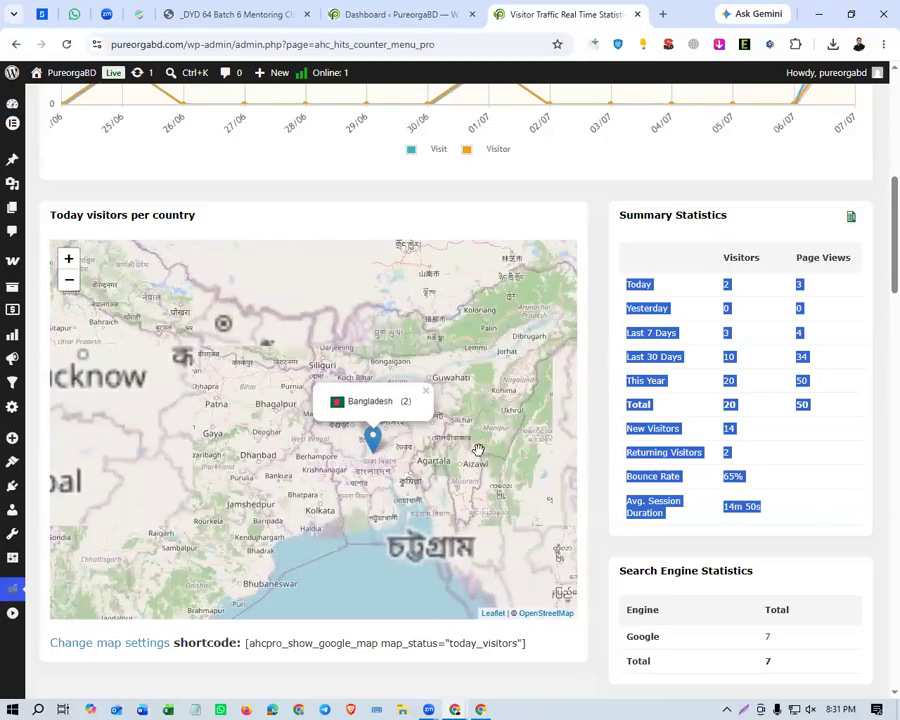
# Examine the Last 30 Days Traffic by IP table, including the locations, visit times, durations and hits.
pyautogui.scroll(-5, 616, 540)
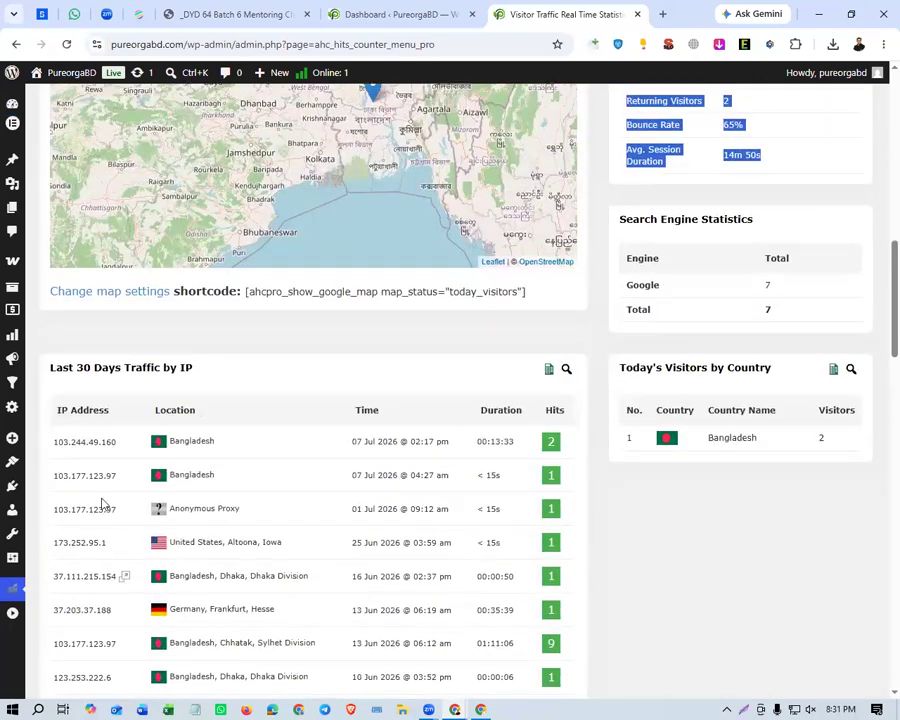
pyautogui.scroll(-1, 400, 454)
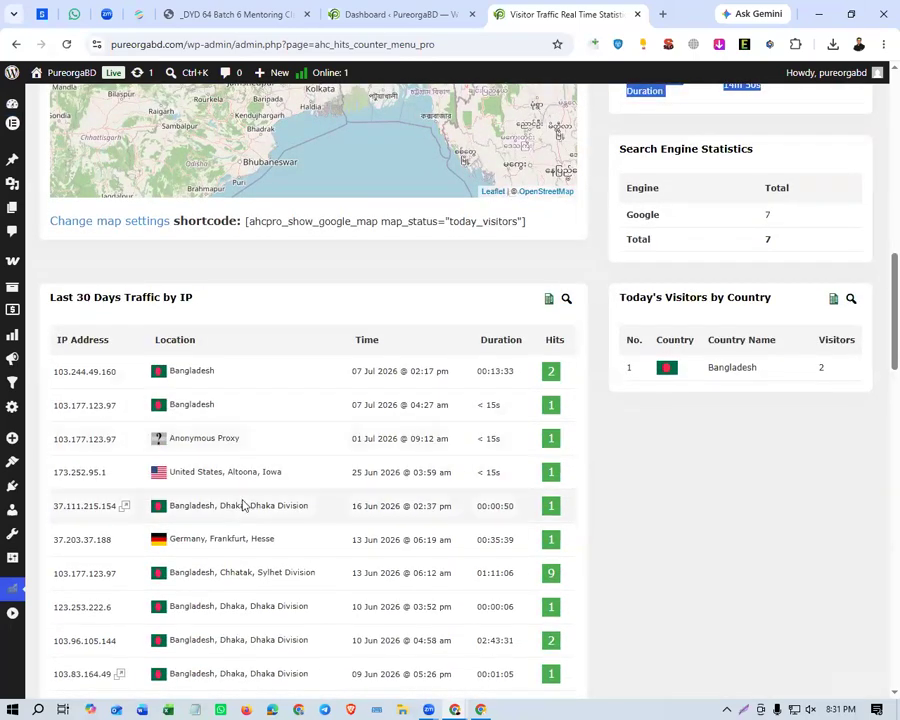
pyautogui.click(80, 371)
pyautogui.moveTo(96, 485); pyautogui.dragTo(405, 497)
pyautogui.click(405, 497)
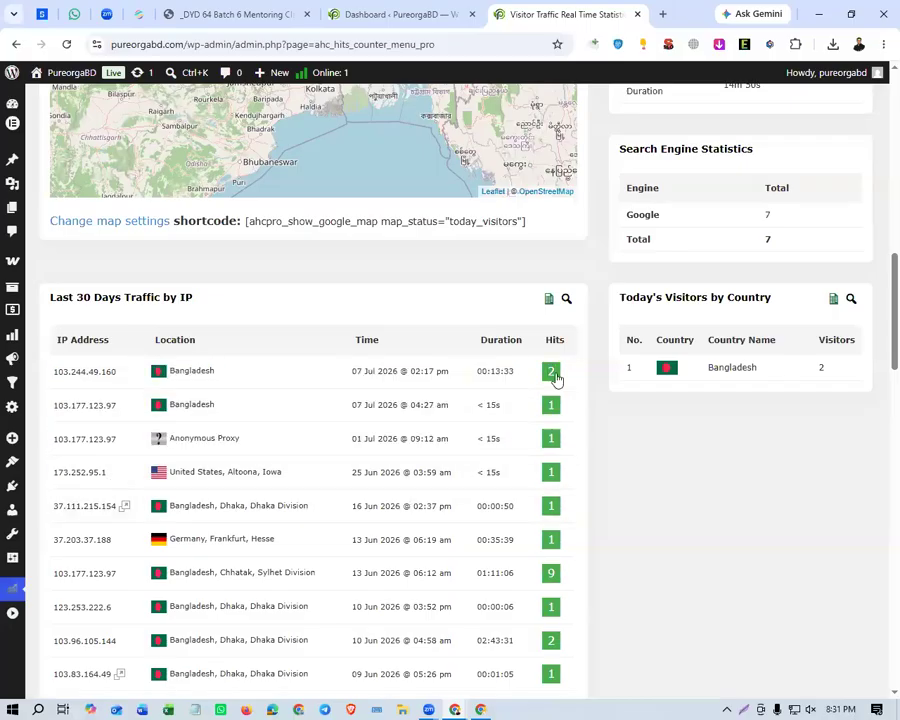
pyautogui.scroll(-3, 552, 526)
pyautogui.scroll(2, 552, 530)
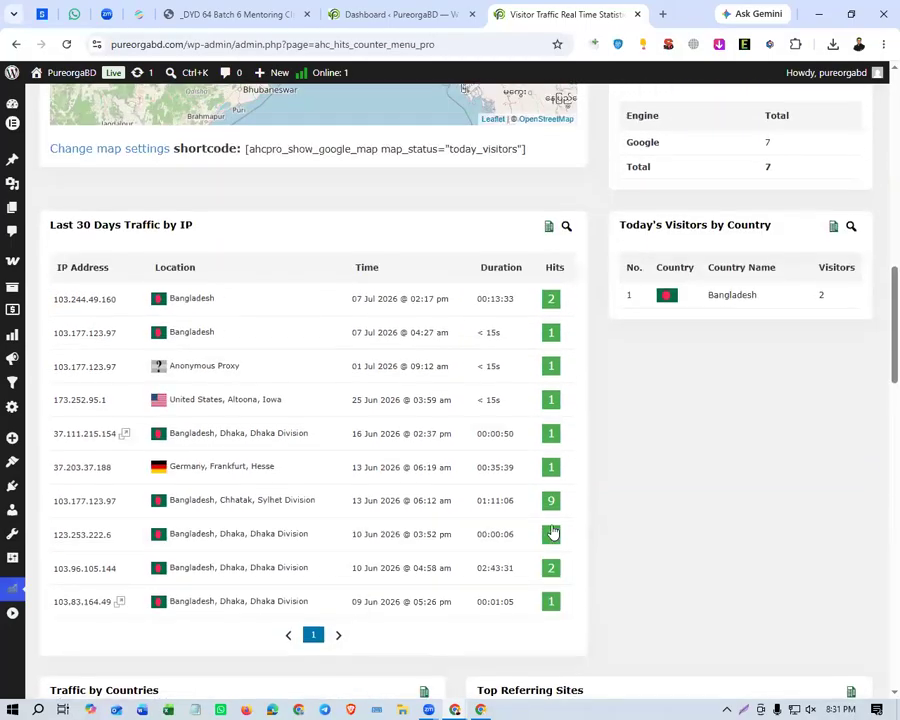
# Review the Traffic by Countries table, the top referring sites and the browser and referring-country charts.
pyautogui.scroll(-5, 550, 530)
pyautogui.scroll(-2, 550, 529)
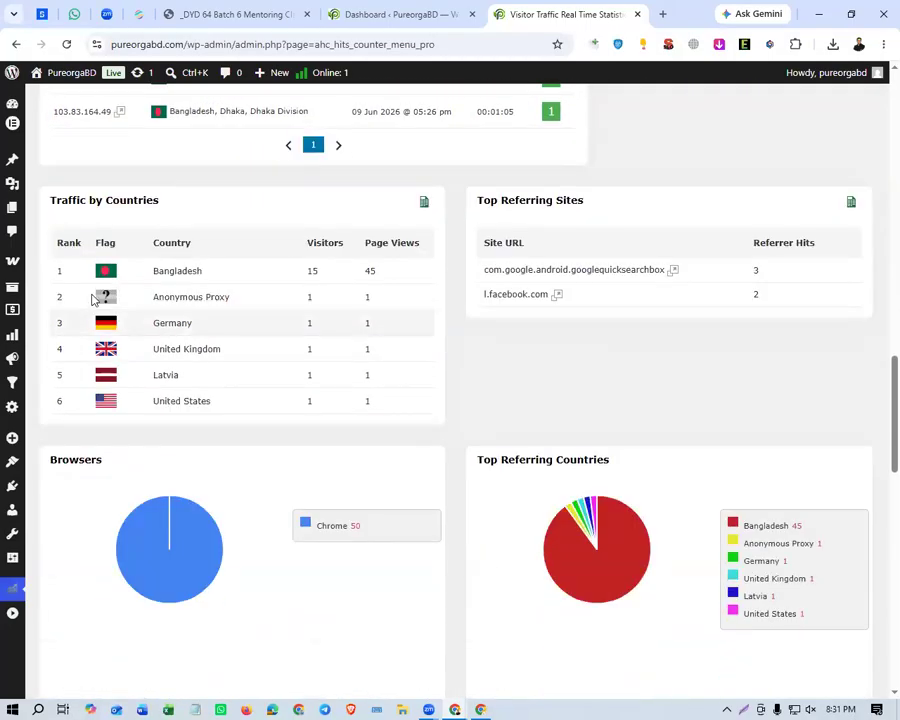
pyautogui.moveTo(136, 270); pyautogui.dragTo(251, 396)
pyautogui.click(330, 481)
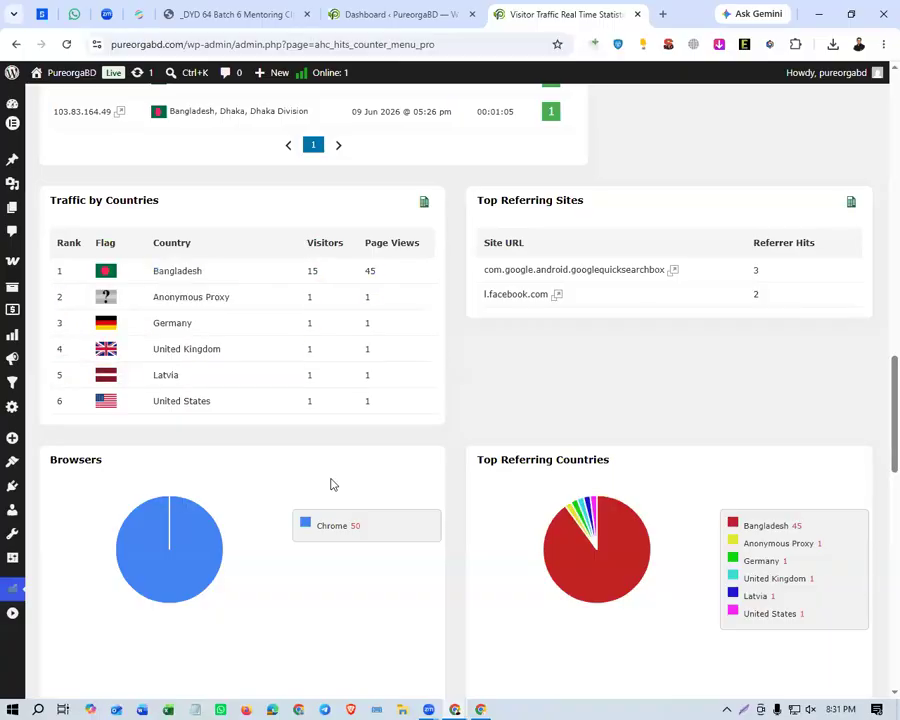
pyautogui.scroll(-4, 332, 480)
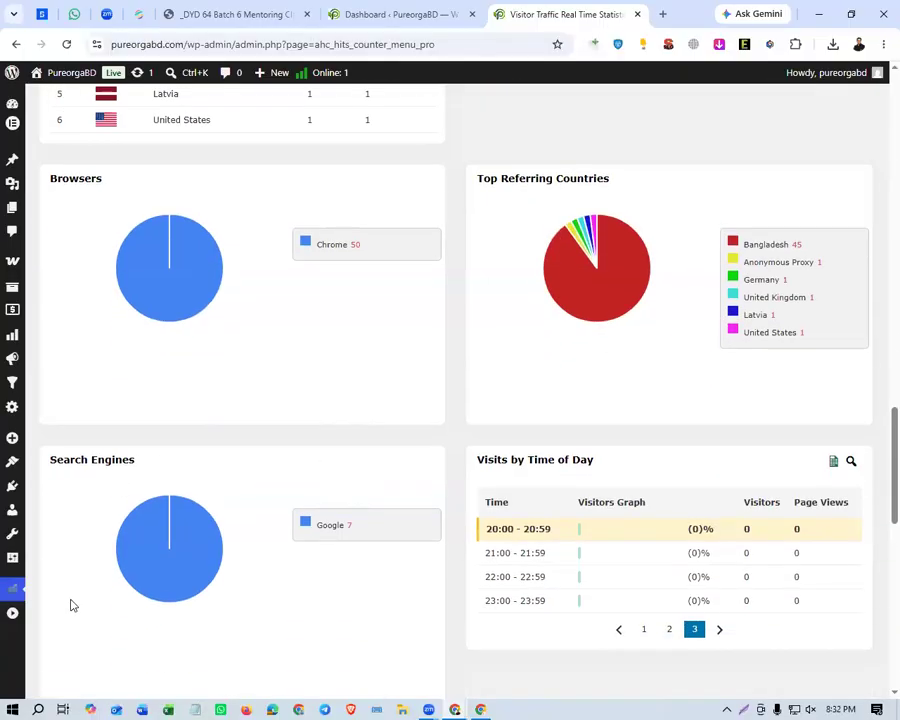
# Look through the traffic by title and traffic sources tables, and return to the overview cards.
pyautogui.moveTo(12, 588)
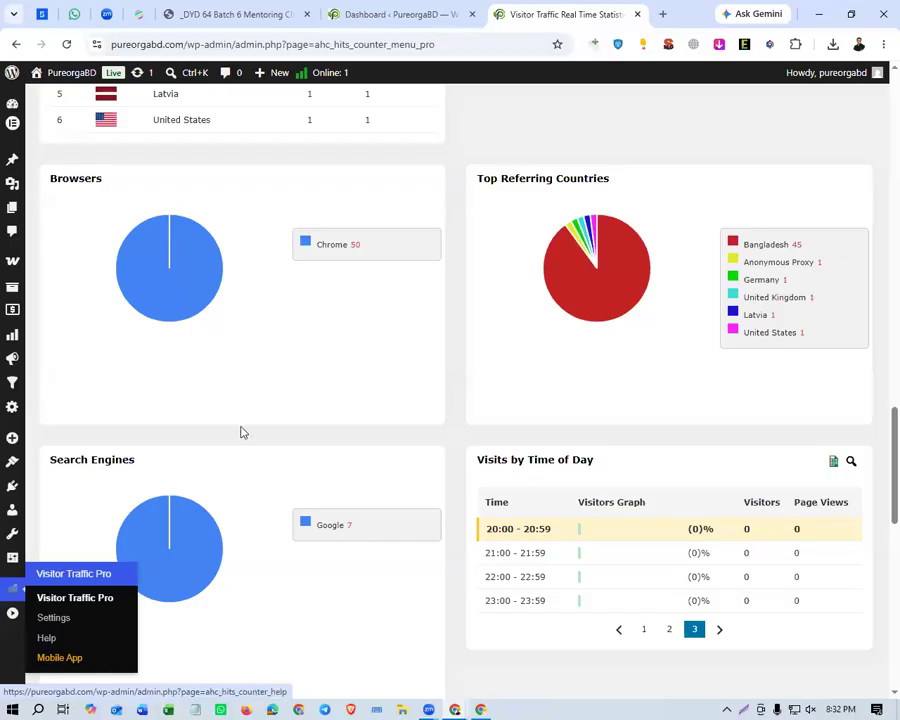
pyautogui.scroll(-1, 244, 453)
pyautogui.scroll(-4, 244, 453)
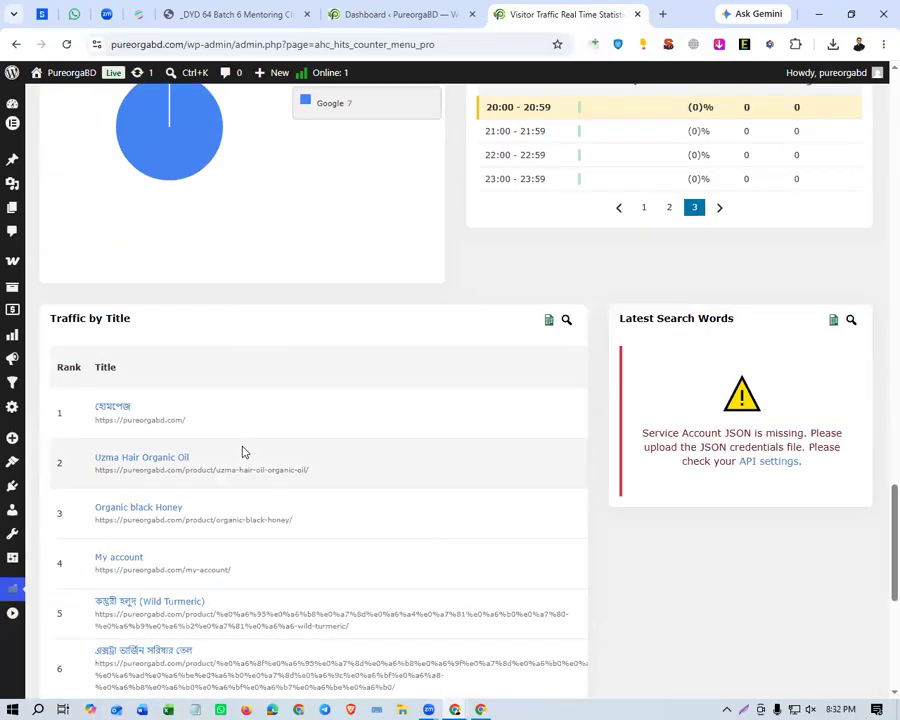
pyautogui.scroll(-5, 244, 453)
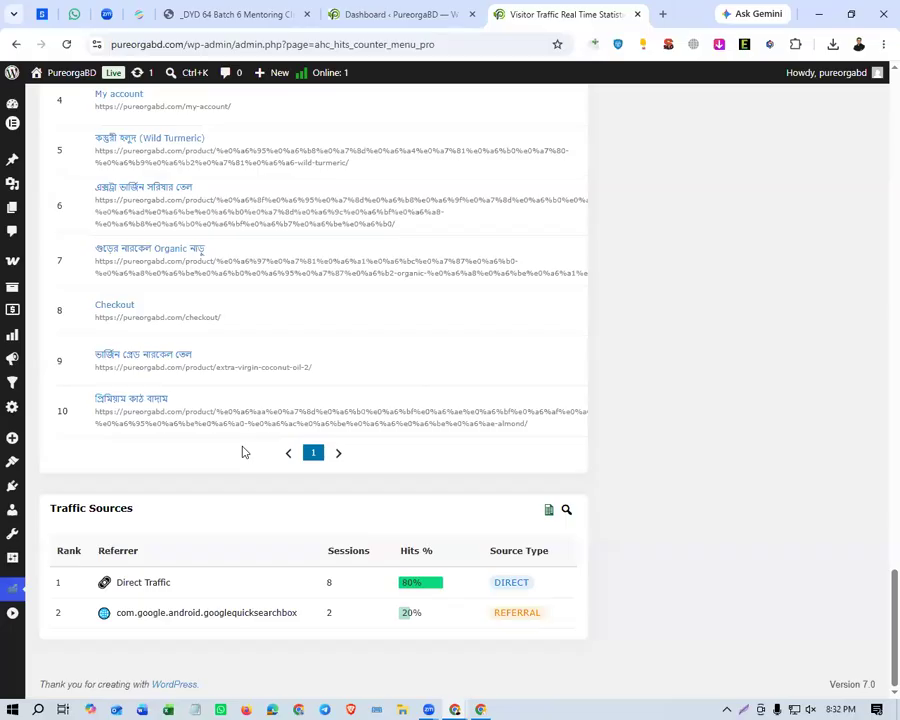
pyautogui.scroll(20, 244, 453)
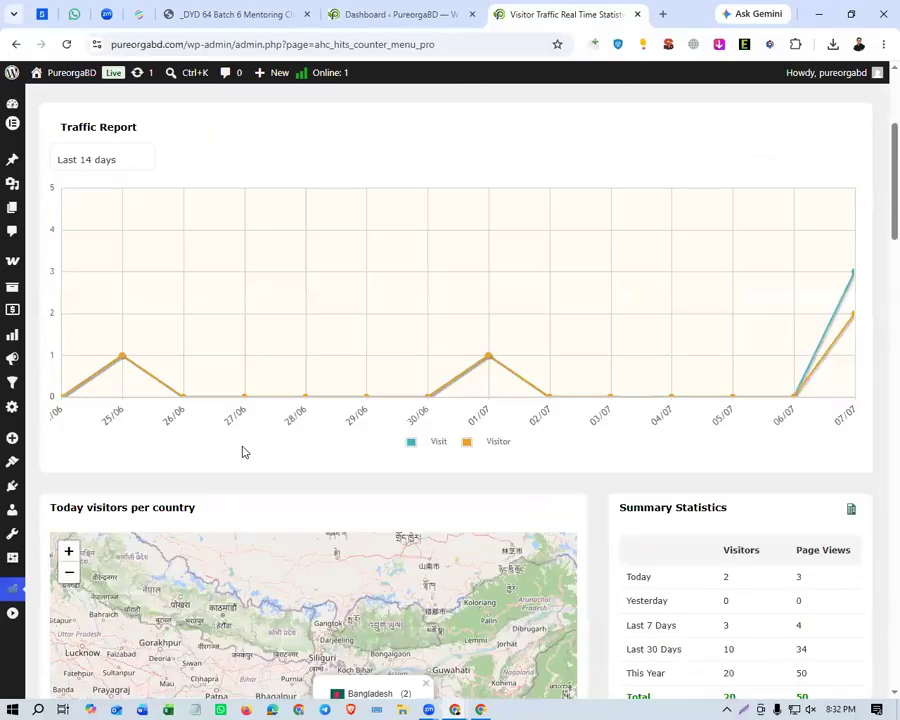
pyautogui.scroll(3, 242, 452)
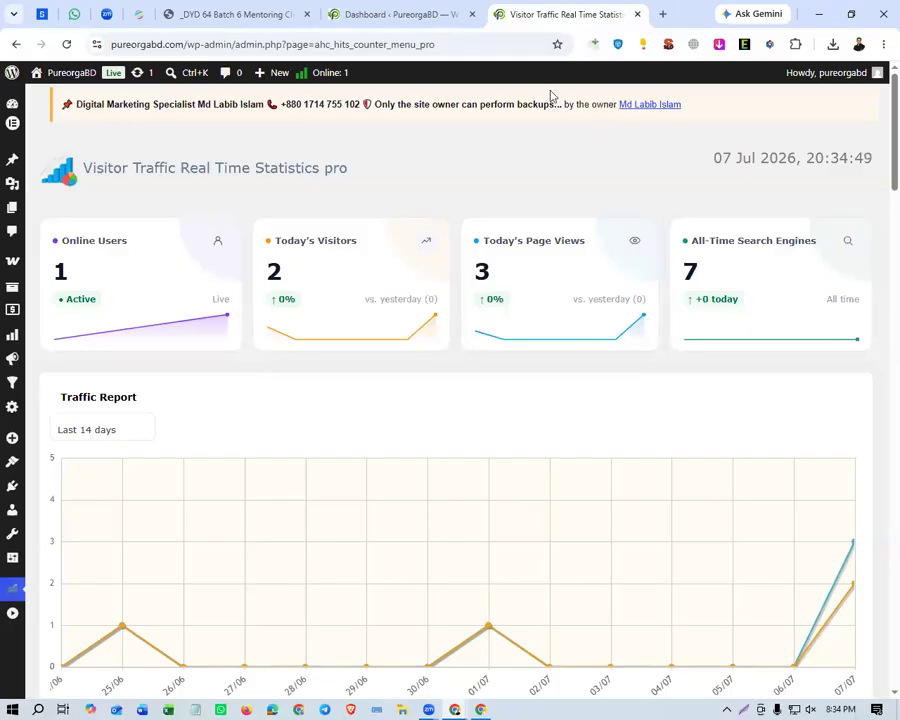
# Read the site-owner backup notice above the visitor traffic statistics heading.
pyautogui.moveTo(79, 105); pyautogui.dragTo(196, 106)
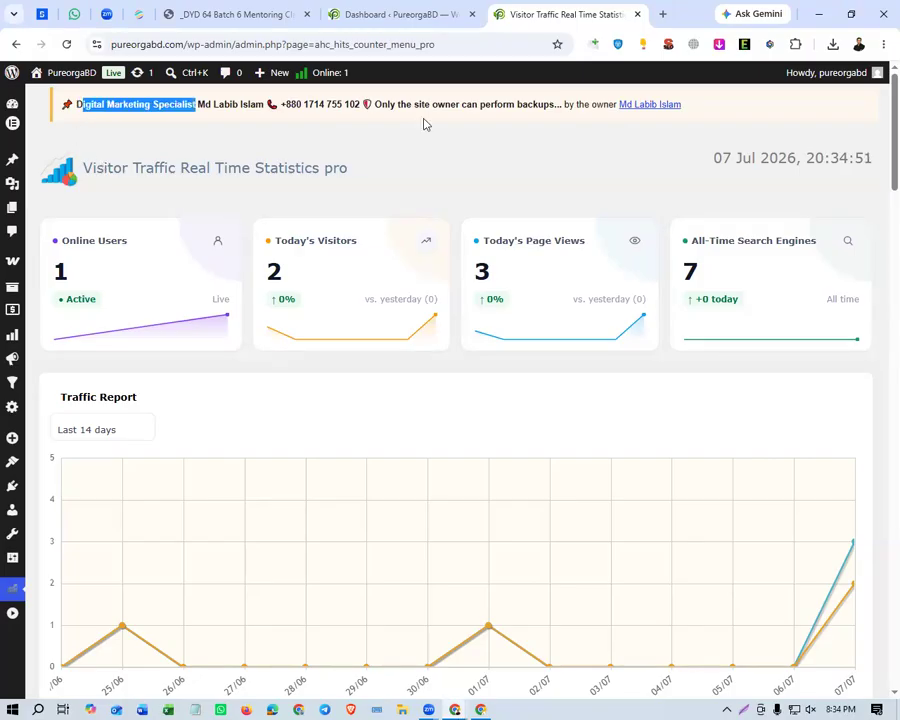
pyautogui.moveTo(425, 124); pyautogui.dragTo(558, 124)
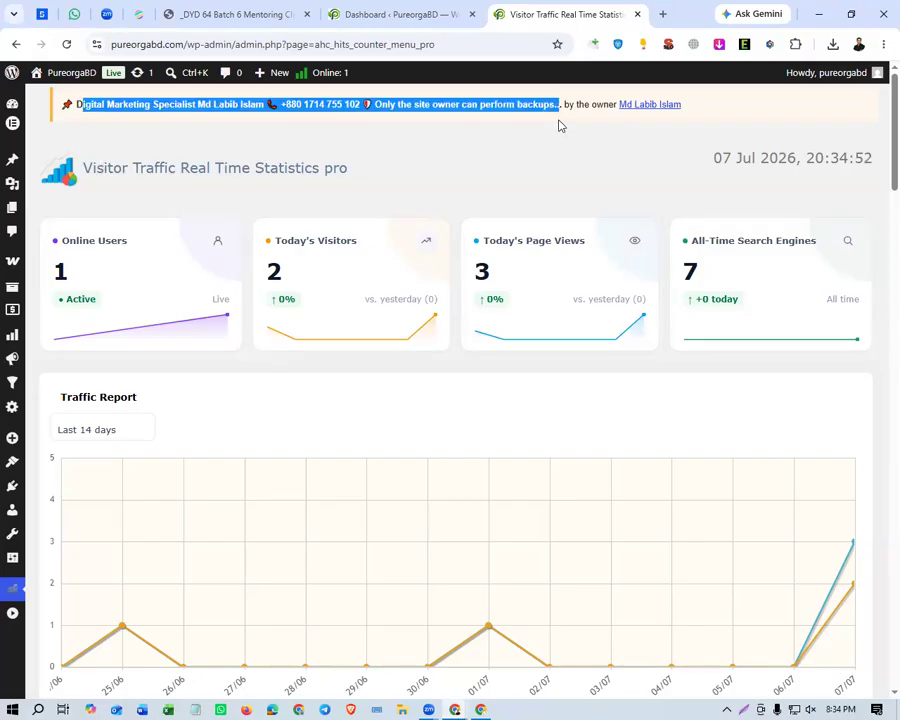
pyautogui.click(532, 169)
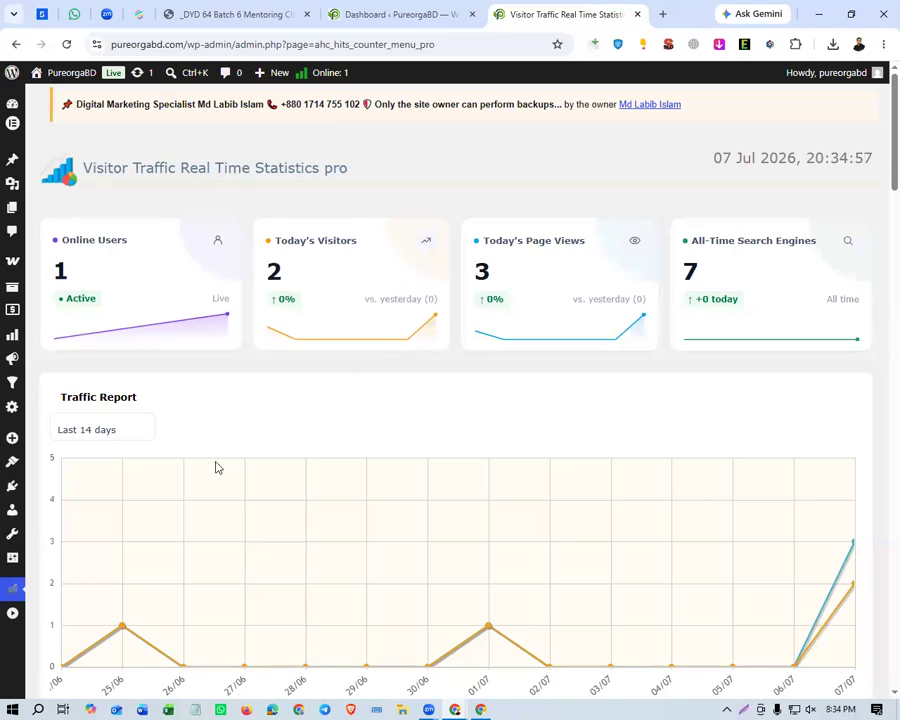
# Open the store's full product list and look through the listed products.
pyautogui.moveTo(12, 106)
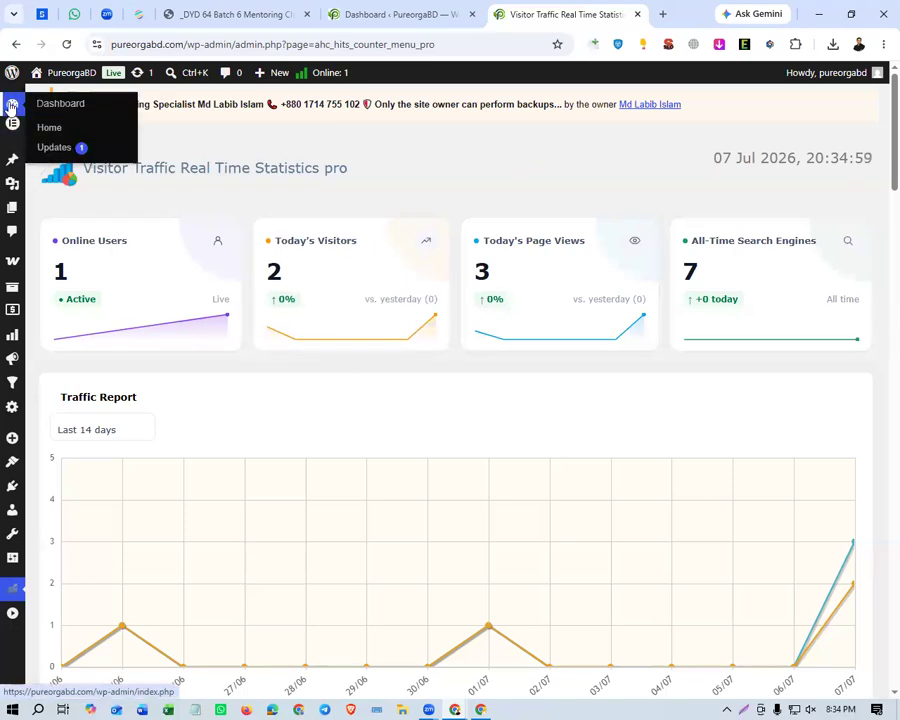
pyautogui.moveTo(10, 262)
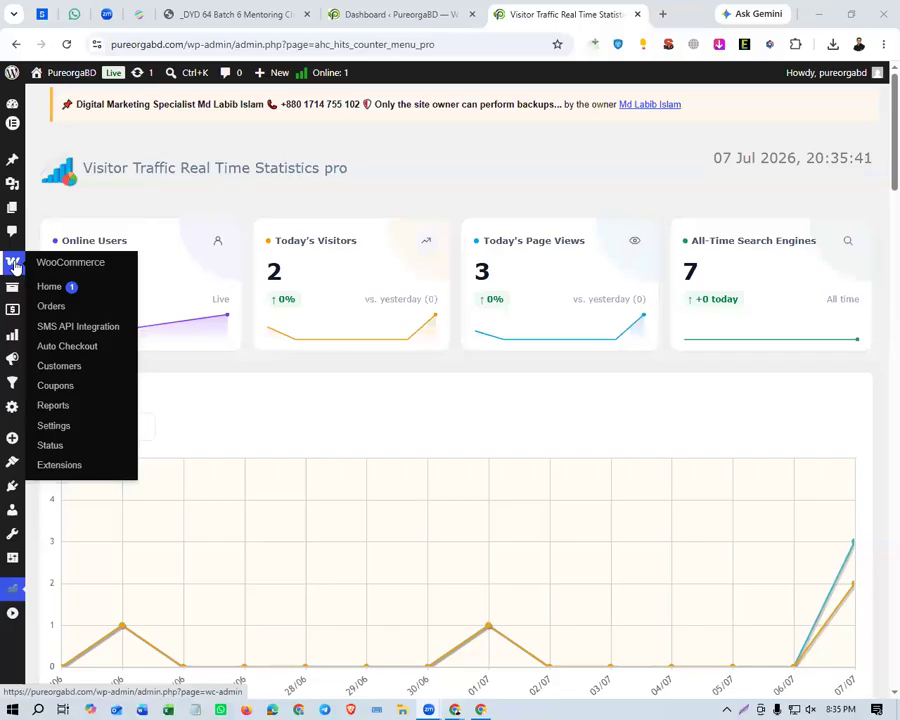
pyautogui.moveTo(12, 290)
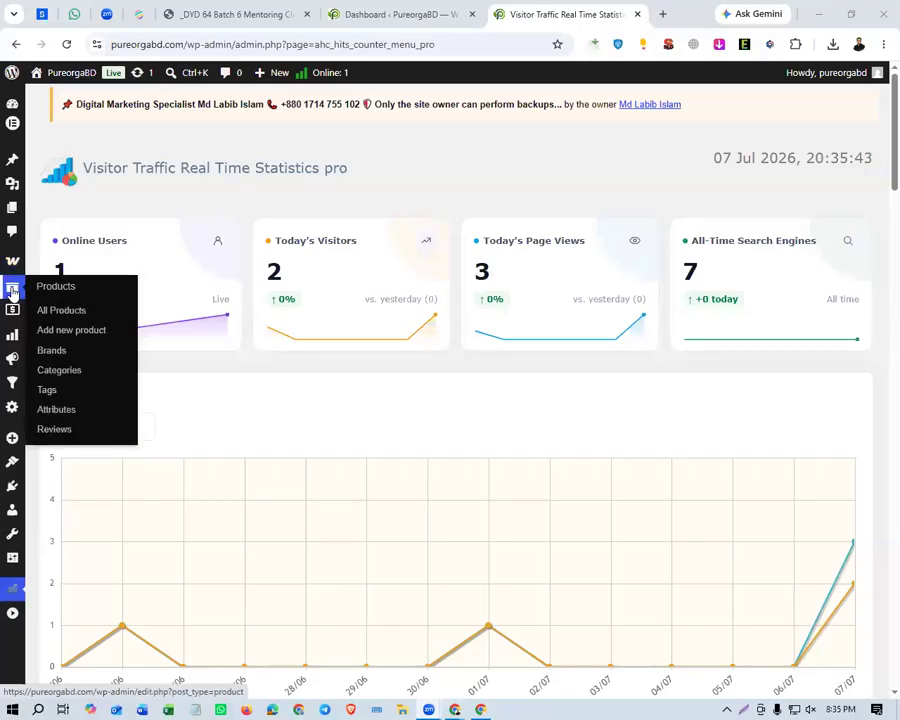
pyautogui.click(12, 290)
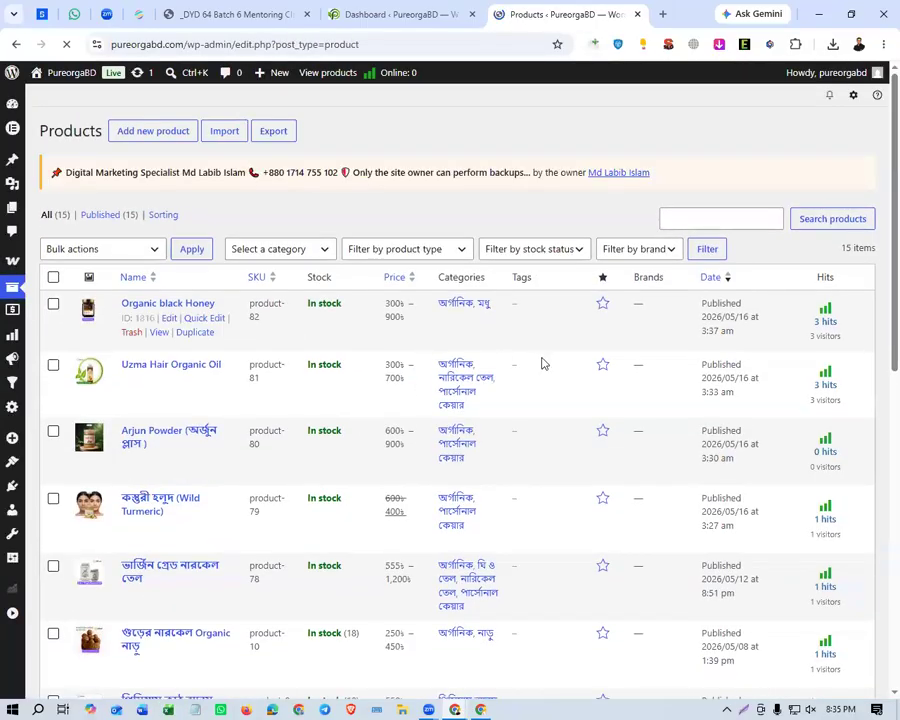
pyautogui.scroll(-2, 315, 454)
pyautogui.scroll(2, 315, 454)
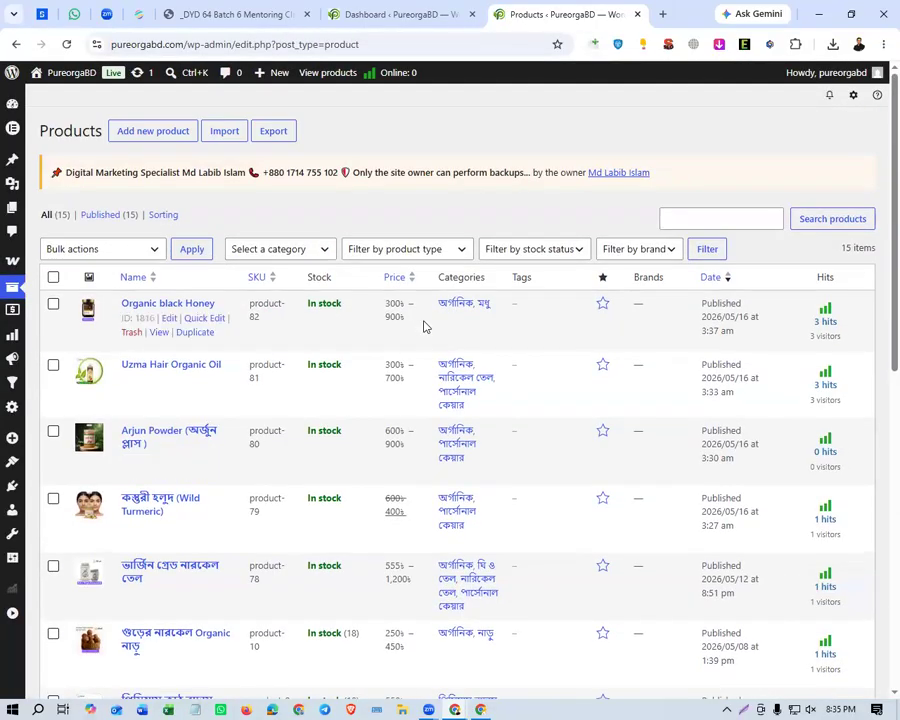
# View the Organic black Honey product page in a separate tab and review its short description and image gallery.
pyautogui.middleClick(166, 338)
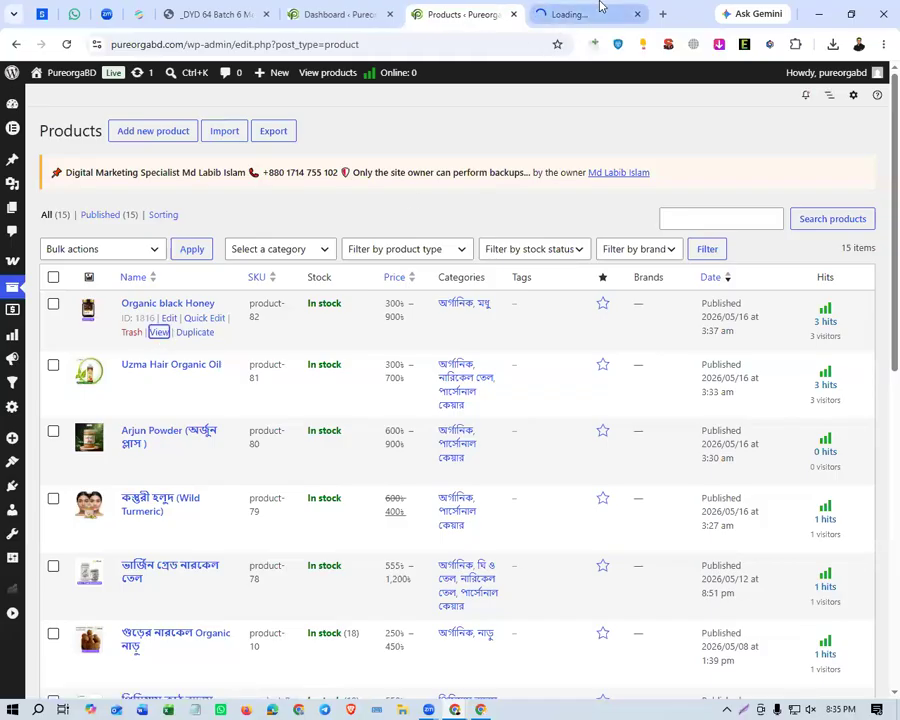
pyautogui.click(600, 12)
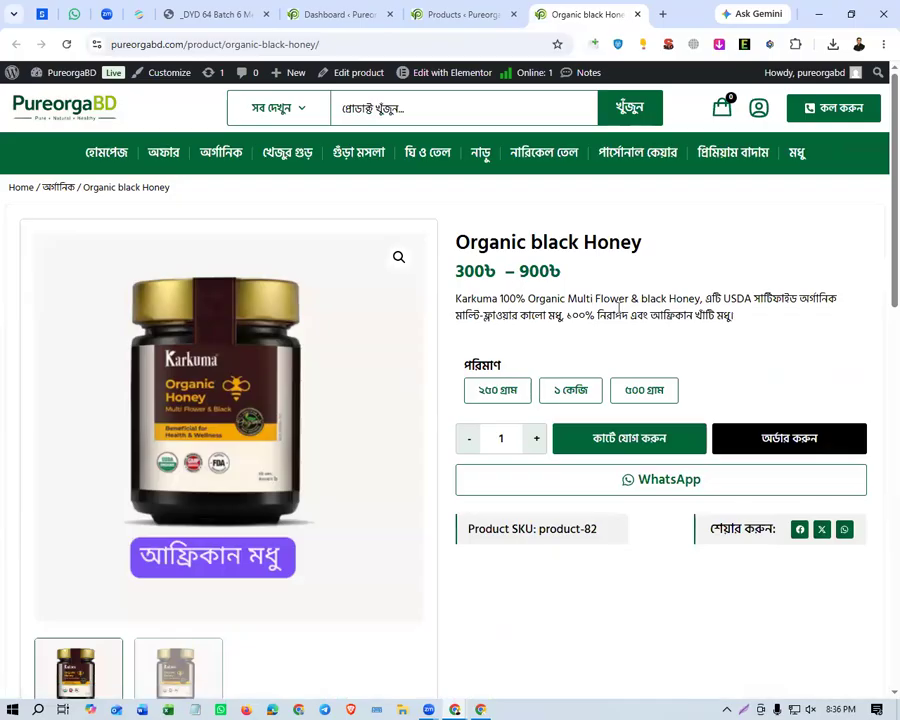
pyautogui.tripleClick(620, 304)
pyautogui.scroll(-3, 762, 316)
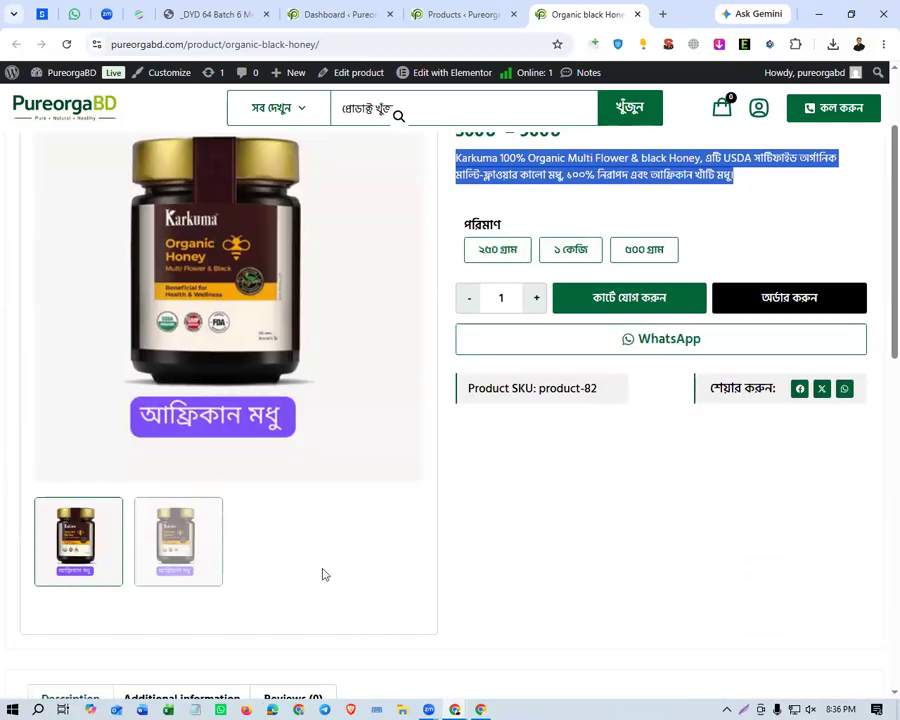
pyautogui.scroll(3, 322, 574)
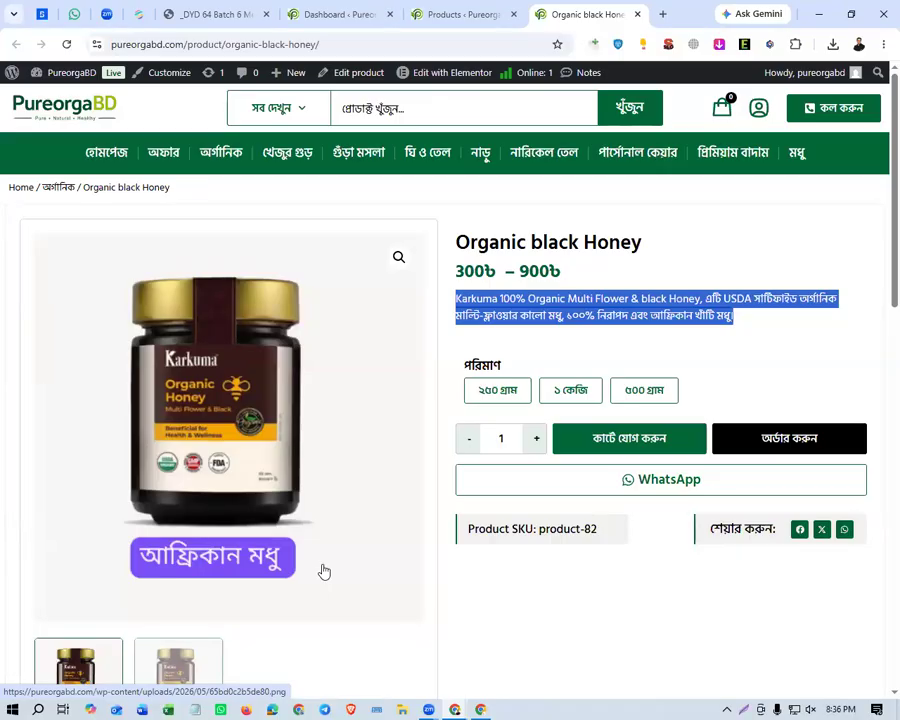
# Return to the store's product administration and open the product Brands page.
pyautogui.click(465, 16)
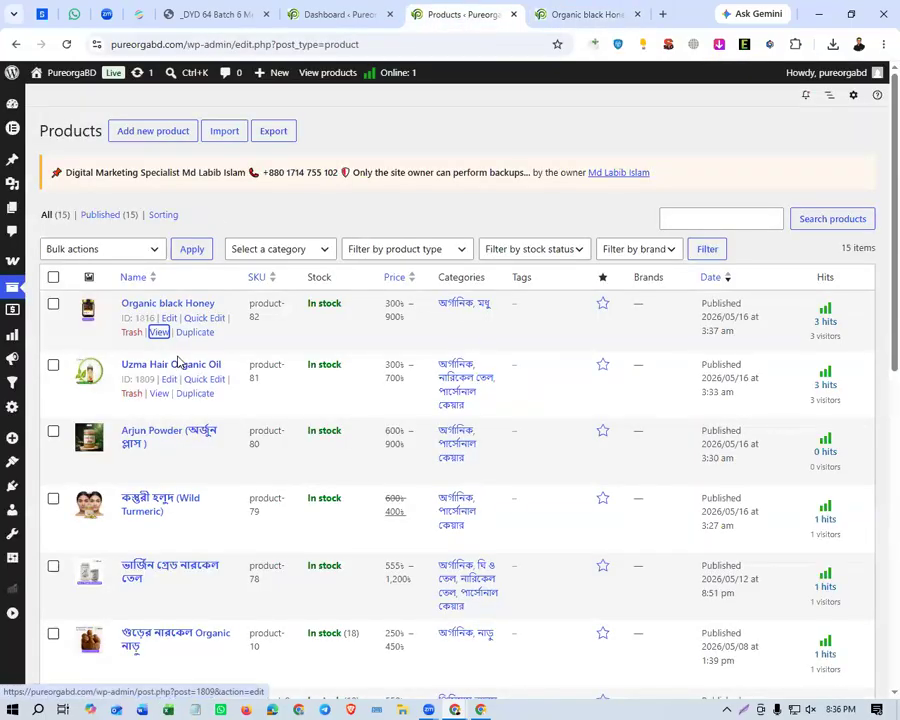
pyautogui.moveTo(12, 290)
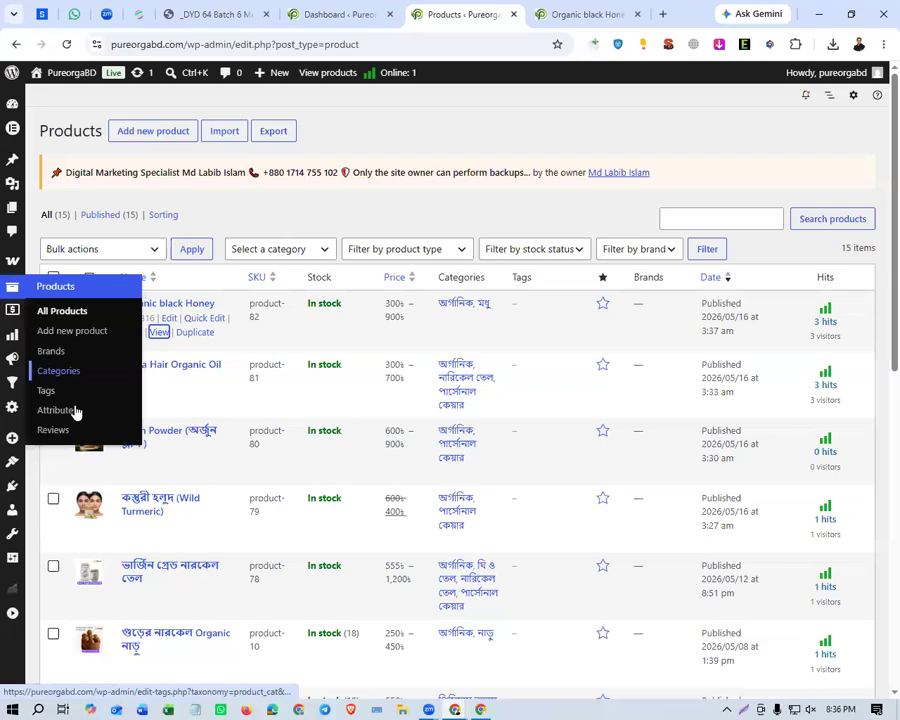
pyautogui.click(96, 356)
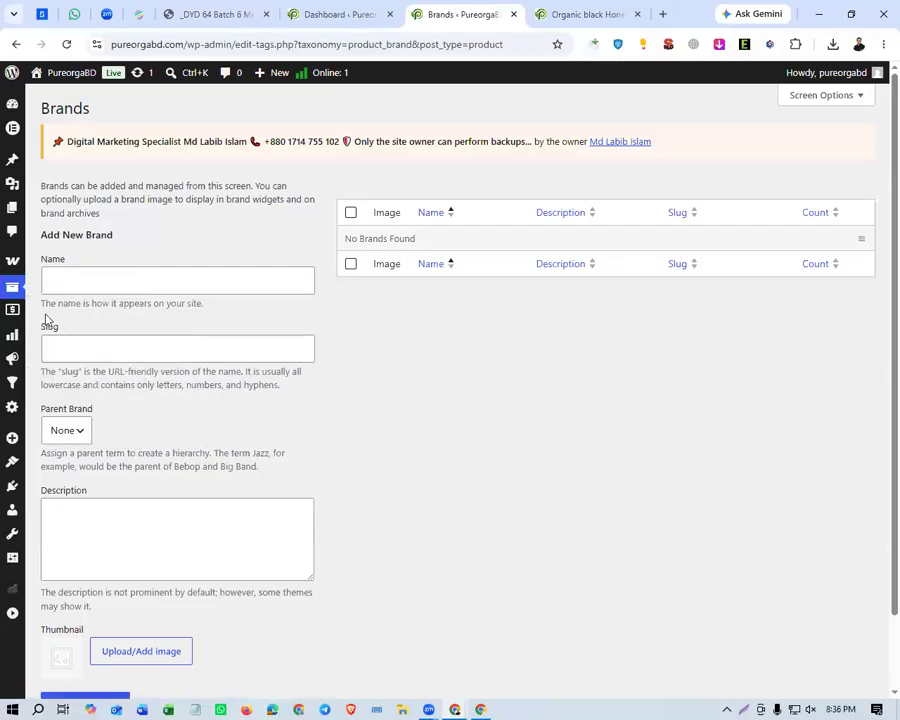
# Open the product categories page and look through the whole category list.
pyautogui.click(90, 374)
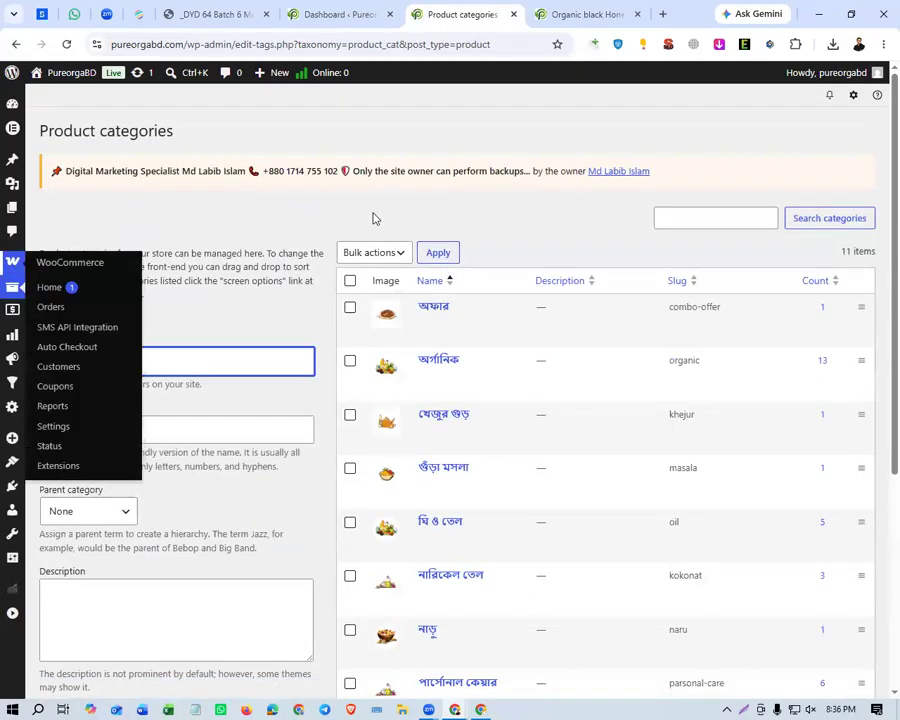
pyautogui.moveTo(12, 287)
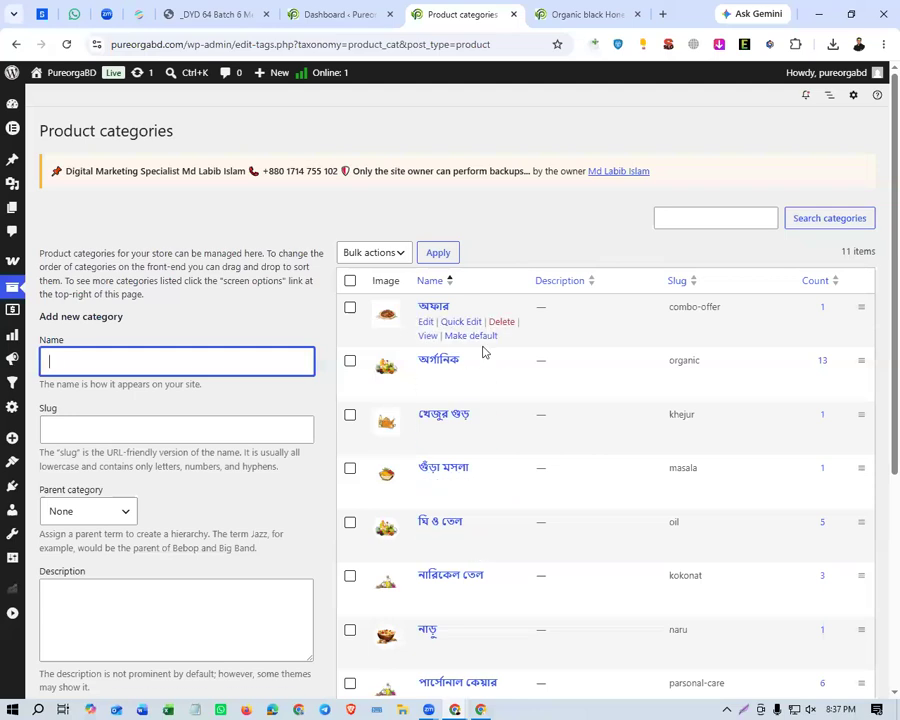
pyautogui.scroll(-2, 483, 352)
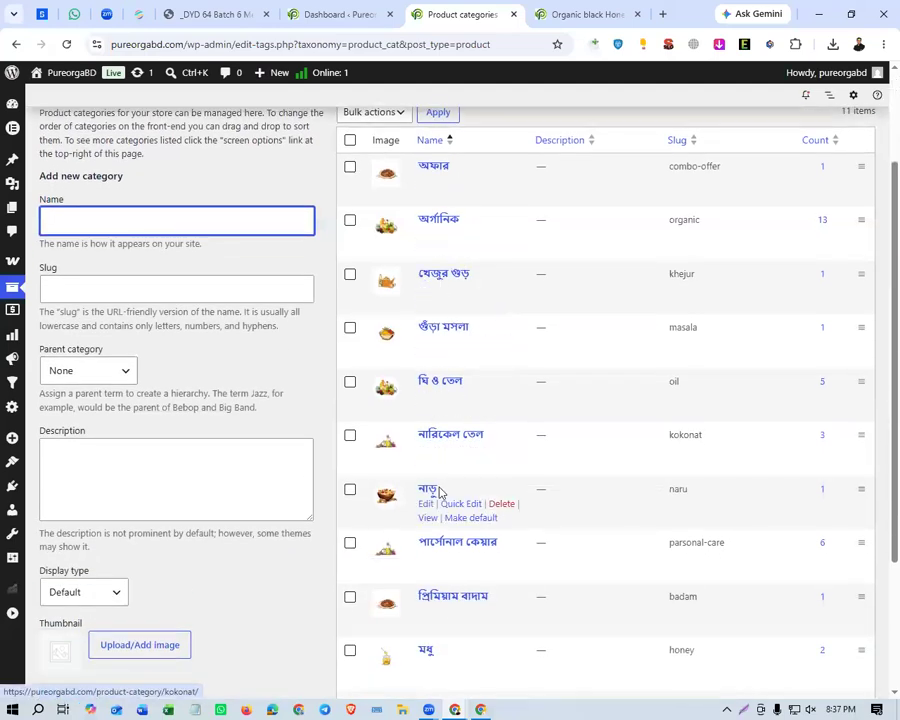
pyautogui.scroll(-2, 440, 385)
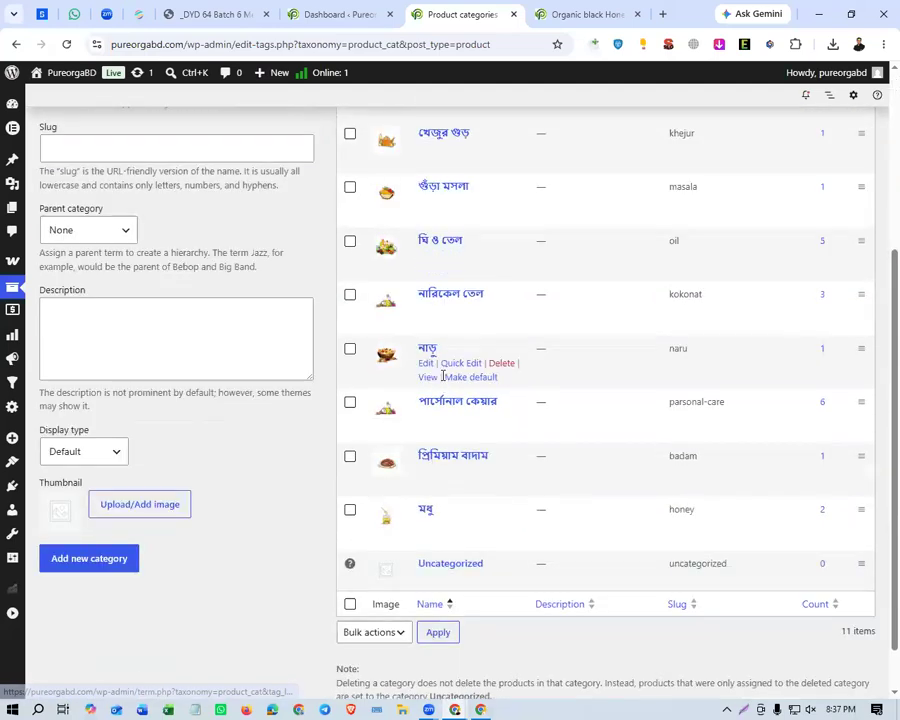
pyautogui.scroll(-2, 442, 374)
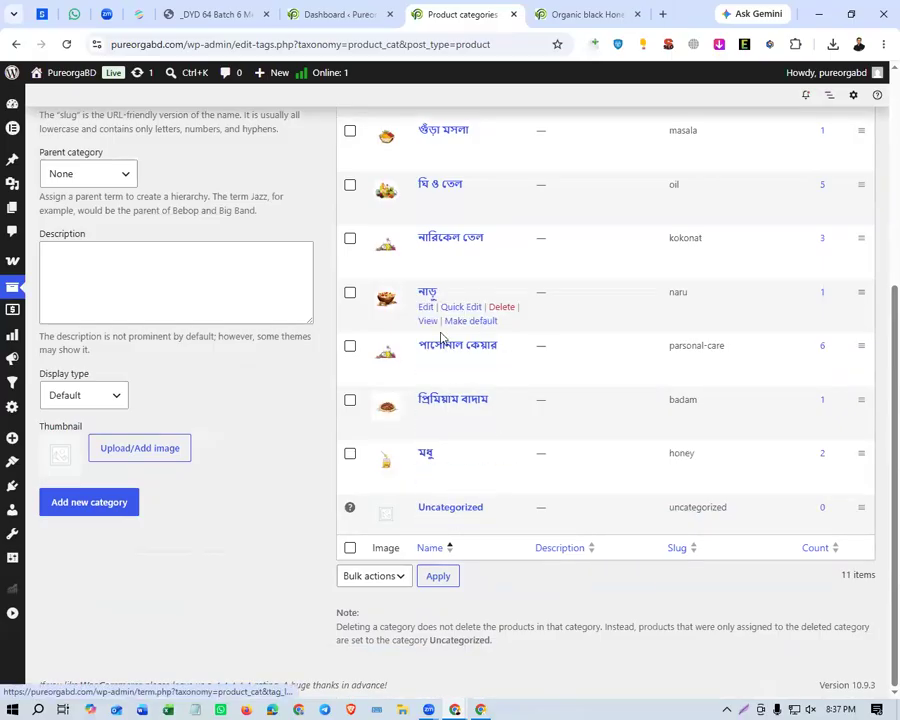
pyautogui.scroll(5, 440, 338)
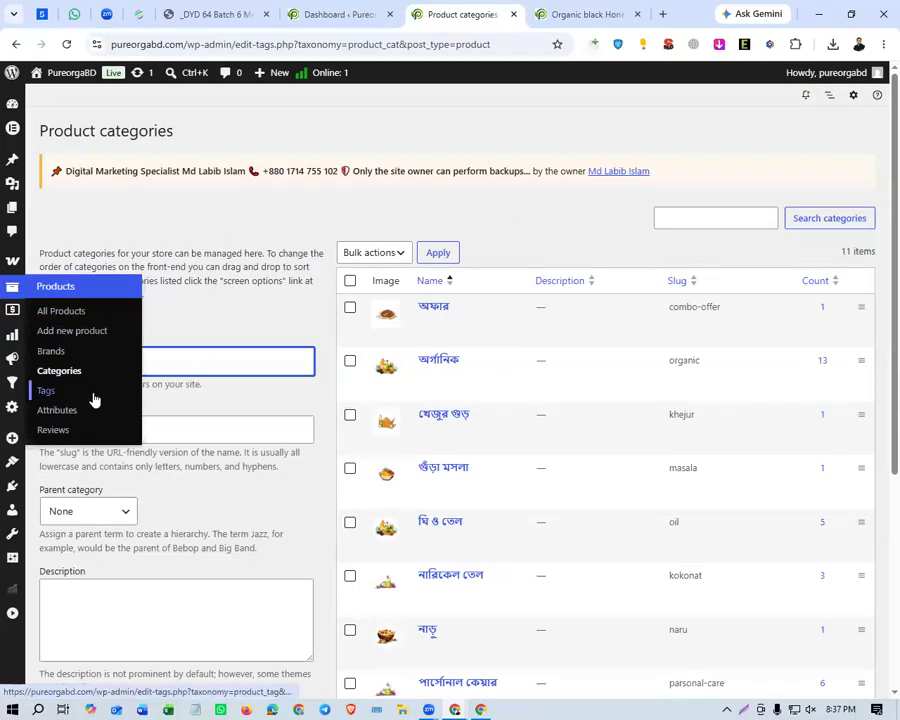
# Review the product tags page, and open the product attributes page.
pyautogui.click(94, 399)
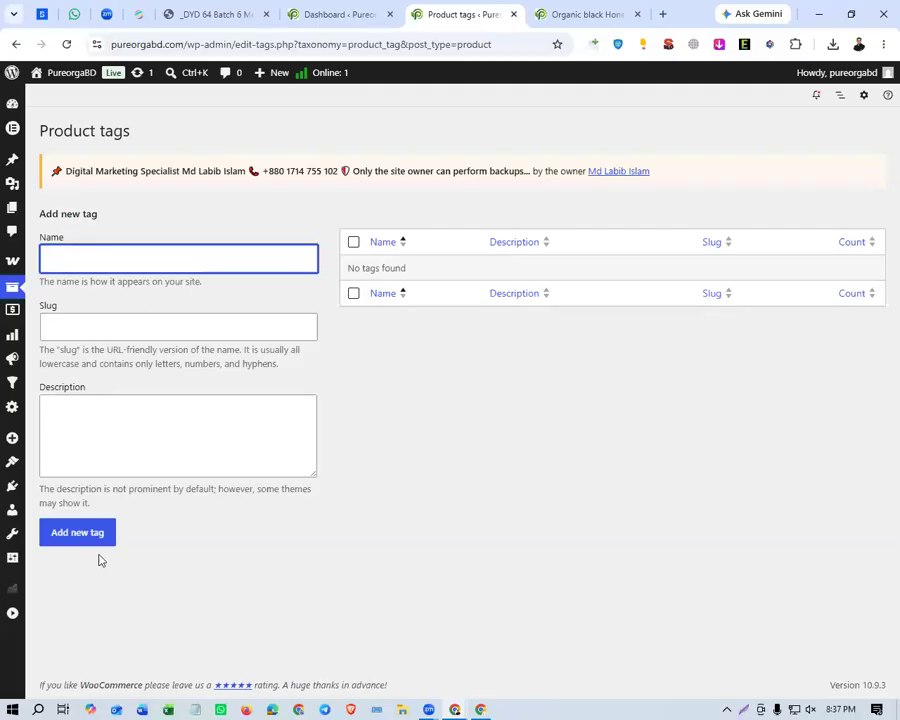
pyautogui.moveTo(12, 286)
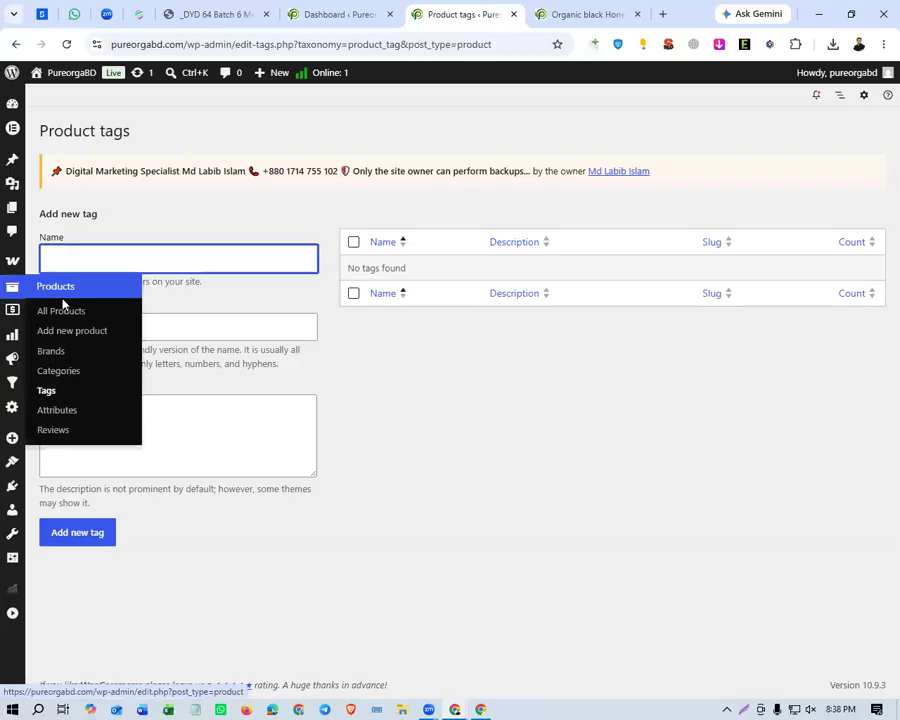
pyautogui.click(84, 418)
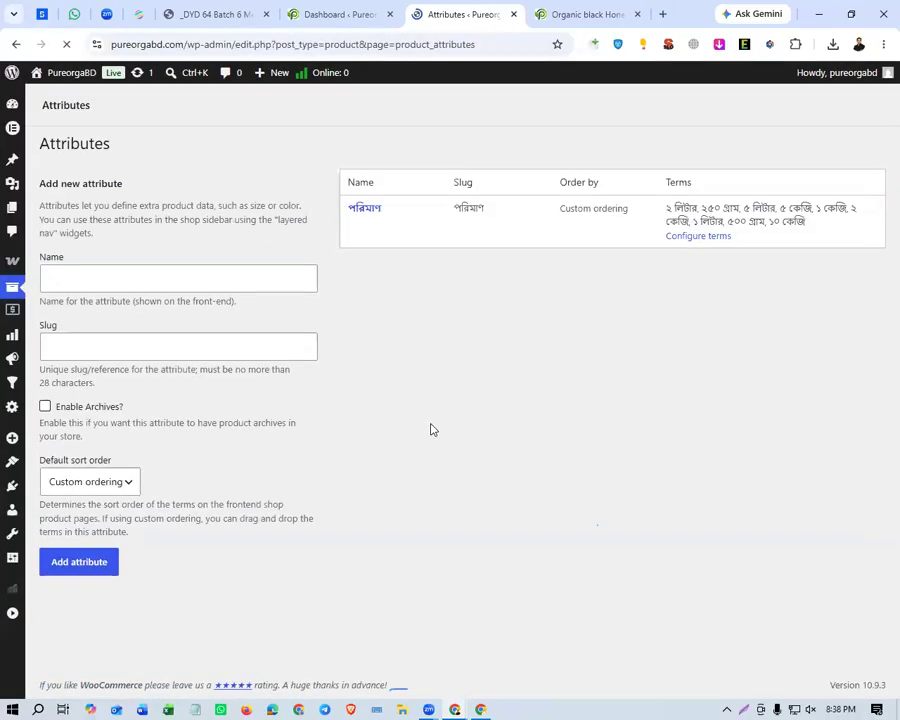
# On the Organic black Honey page, try the ২৫০ গ্রাম and ৫০০ গ্রাম options of the পরিমাণ attribute, and clear the selection.
pyautogui.click(584, 16)
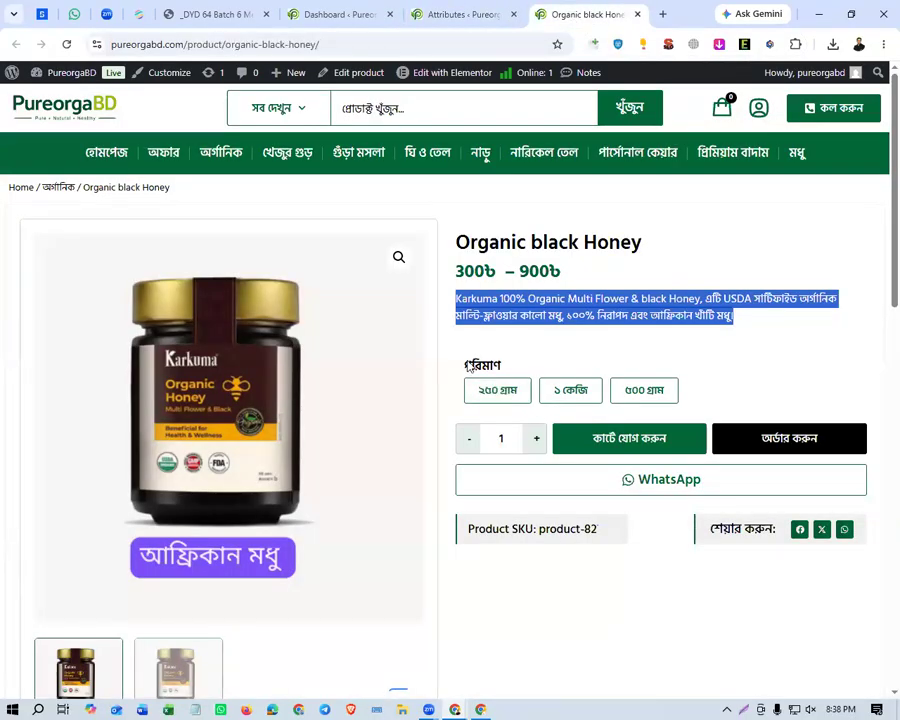
pyautogui.moveTo(466, 355); pyautogui.dragTo(506, 366)
pyautogui.click(571, 362)
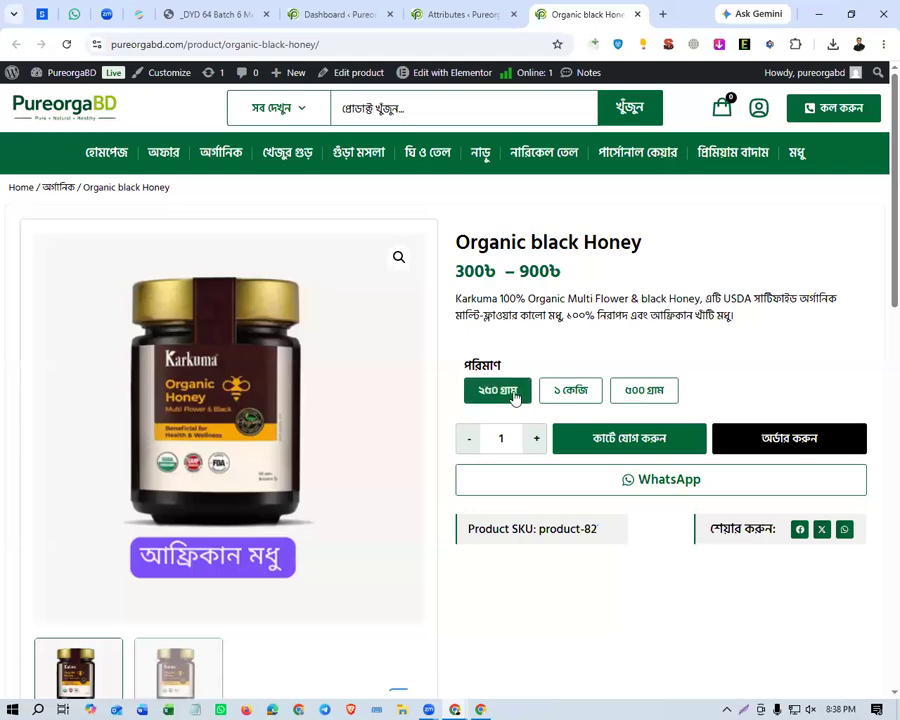
pyautogui.click(643, 395)
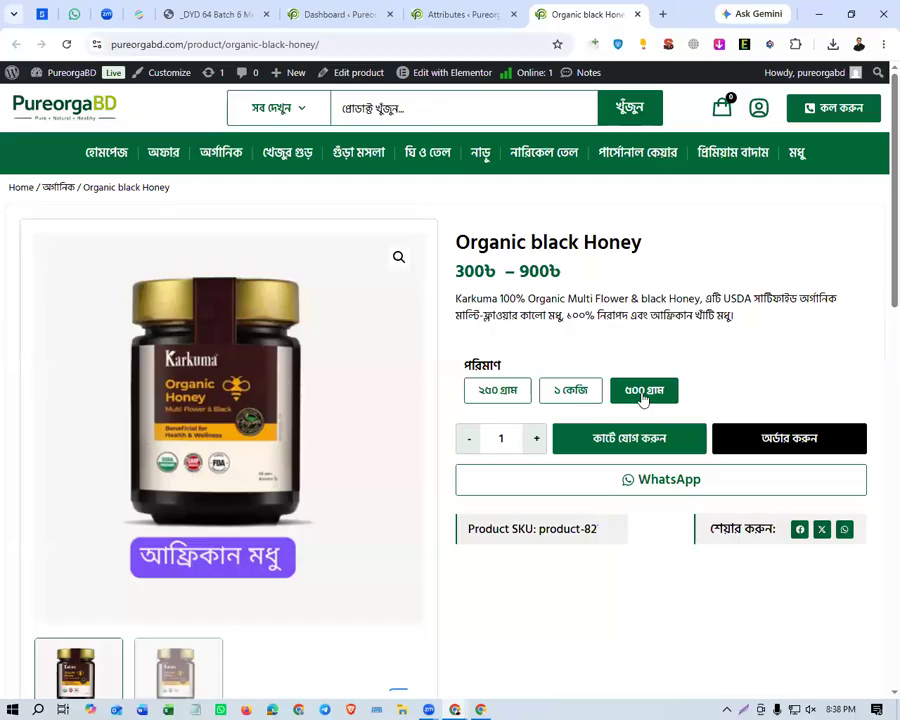
pyautogui.click(640, 392)
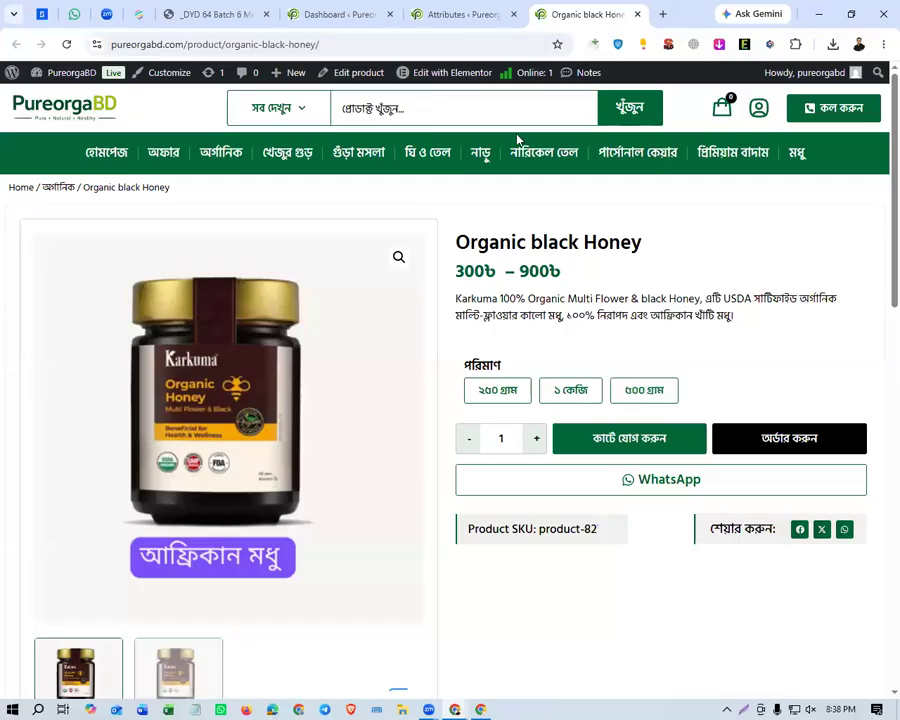
# Back in the product attributes, open the terms of the পরিমাণ attribute and look through them.
pyautogui.click(458, 14)
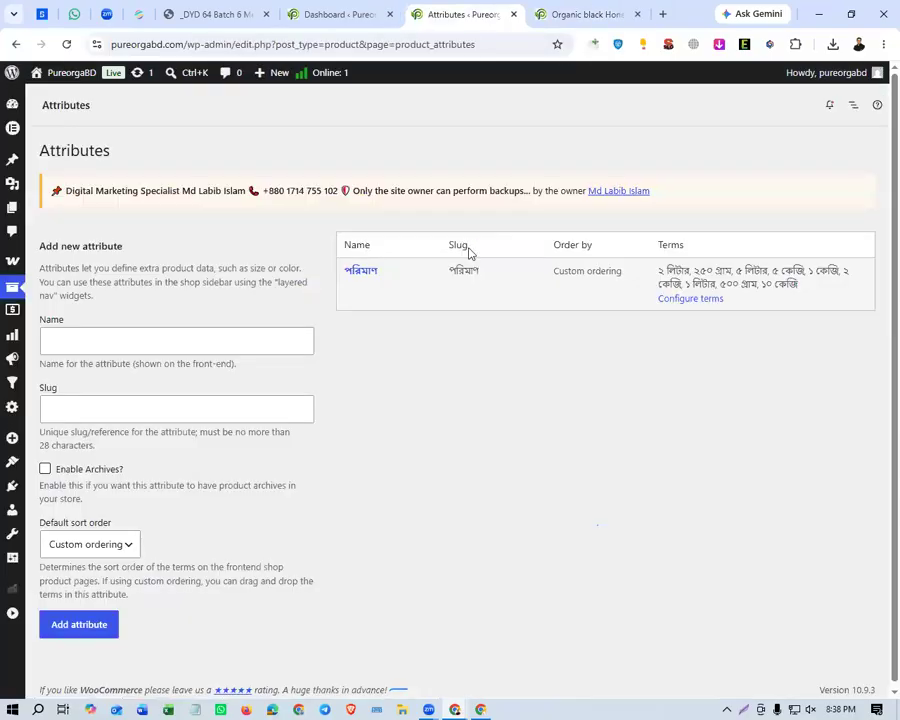
pyautogui.click(367, 272)
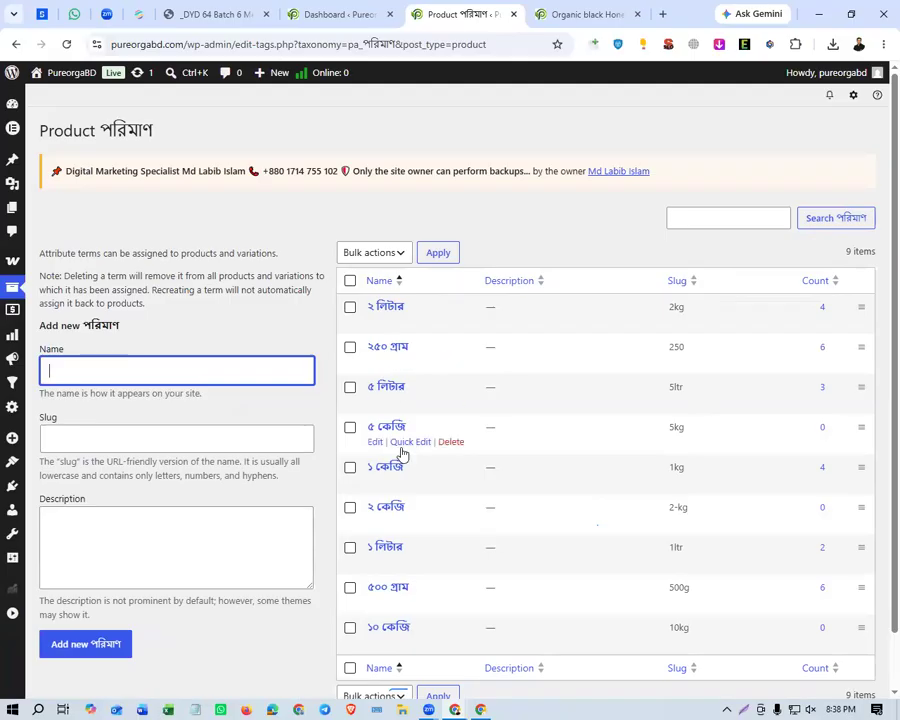
pyautogui.scroll(-1, 402, 453)
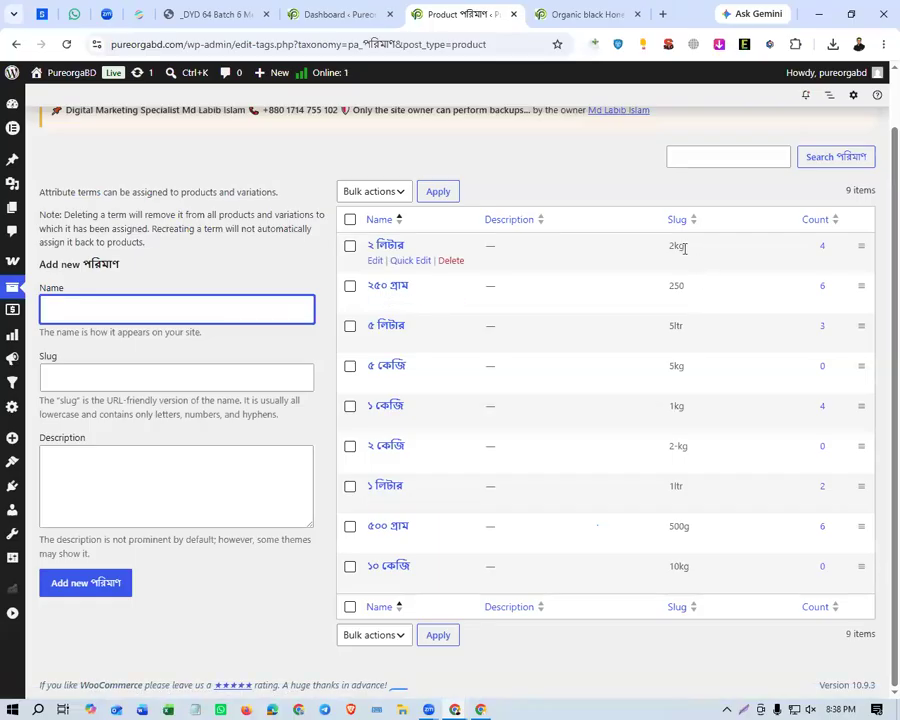
# Inspect the edit form of the ২ লিটার term, and go back to the attribute's terms without changing anything.
pyautogui.click(374, 262)
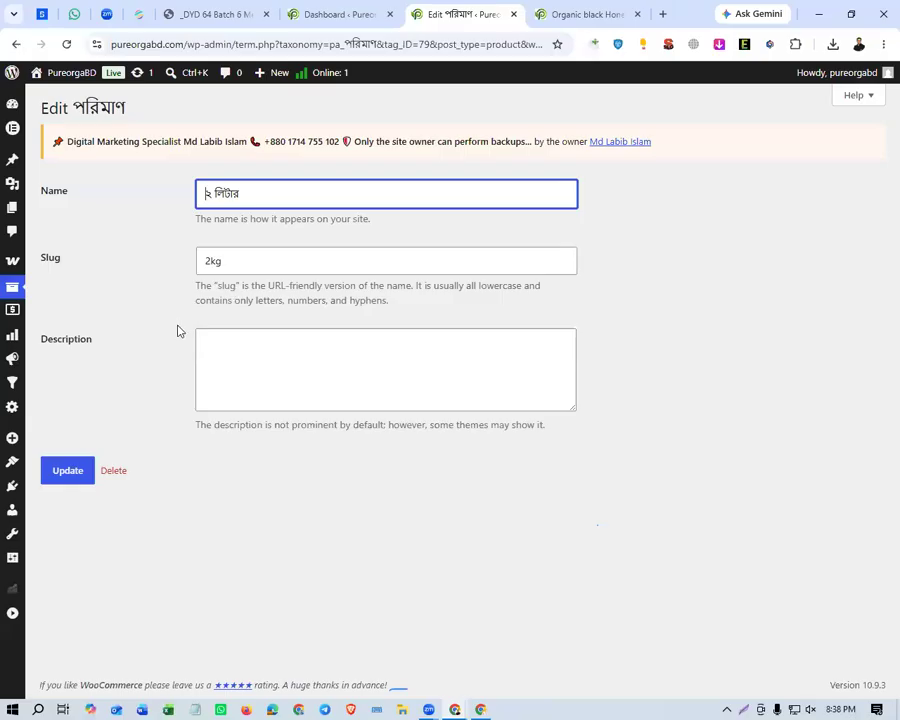
pyautogui.rightClick(141, 213)
pyautogui.click(157, 230)
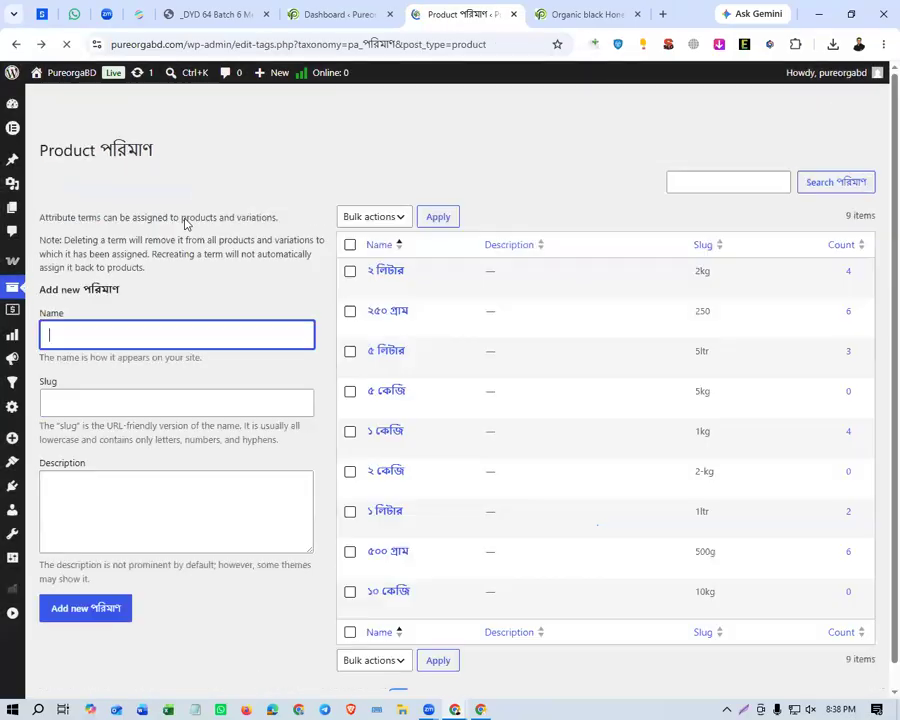
pyautogui.rightClick(298, 219)
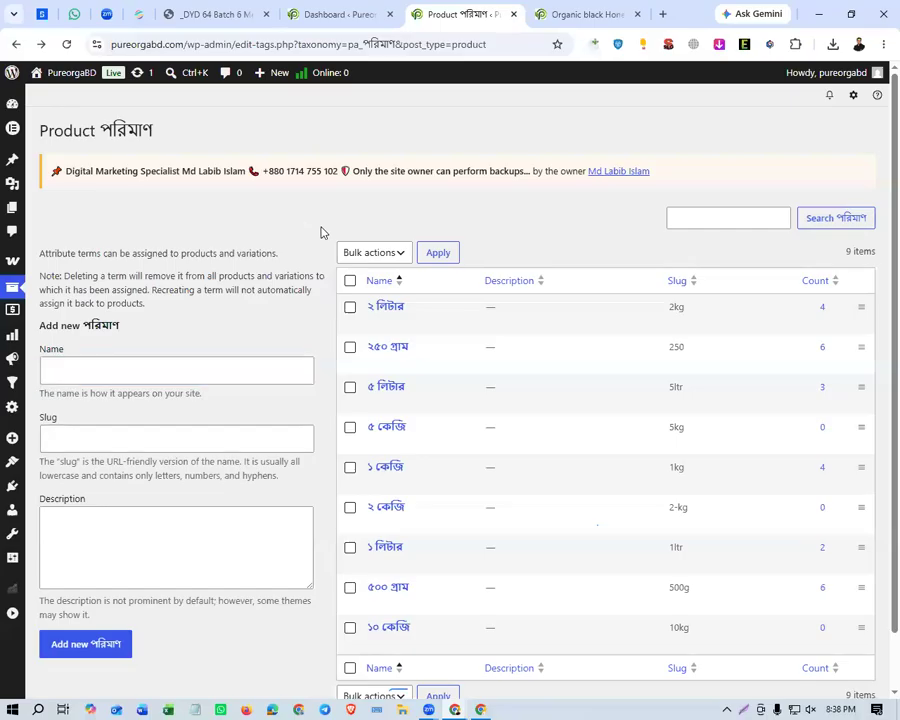
pyautogui.click(321, 230)
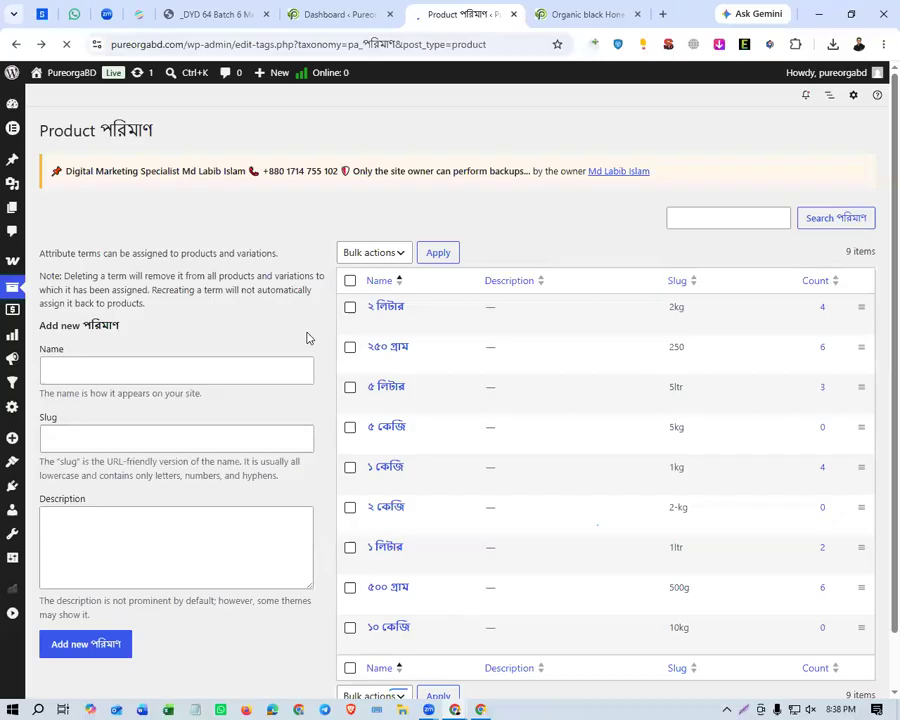
# Go back through the product attributes to the list of all products, and start adding a new product.
pyautogui.moveTo(10, 287)
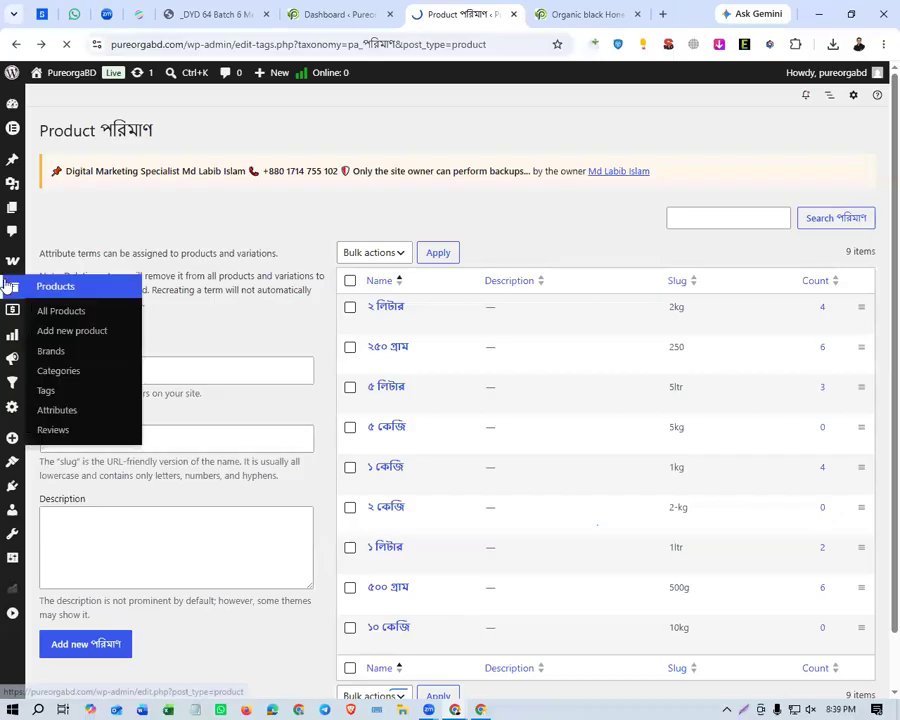
pyautogui.click(108, 412)
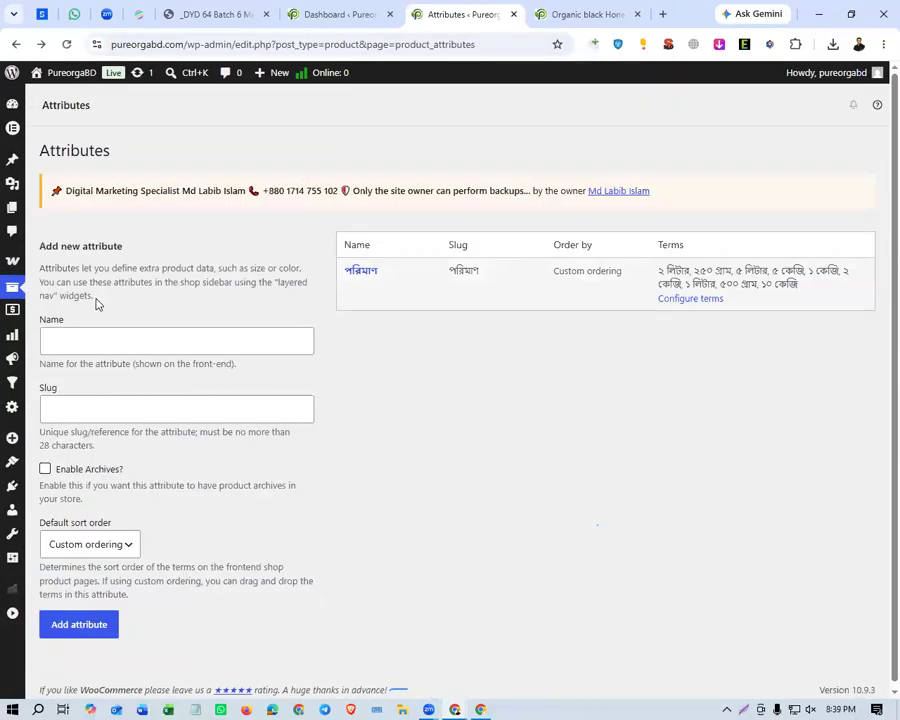
pyautogui.moveTo(16, 287)
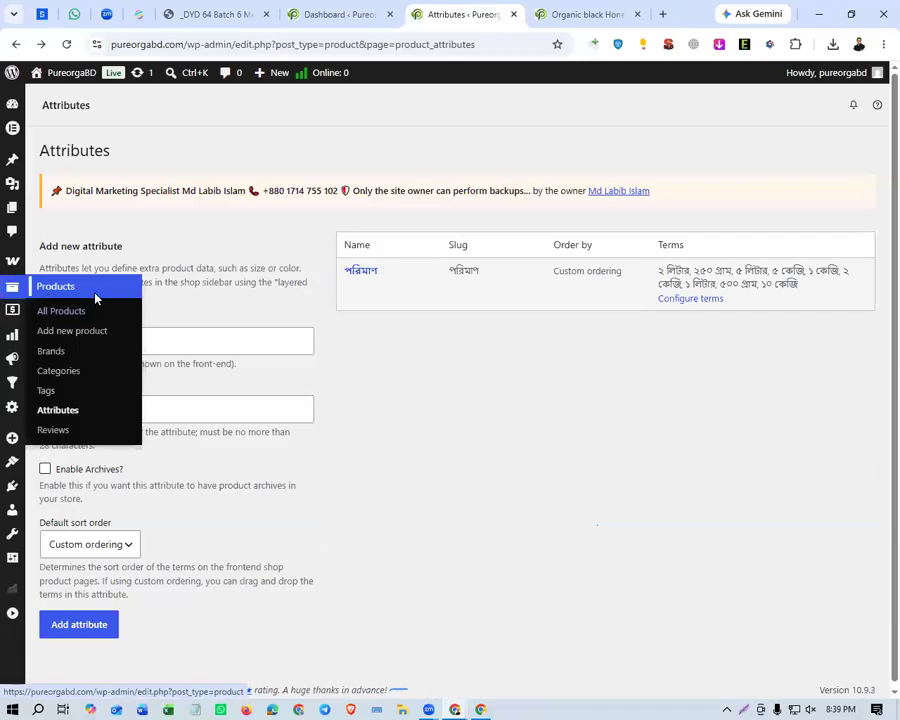
pyautogui.click(70, 311)
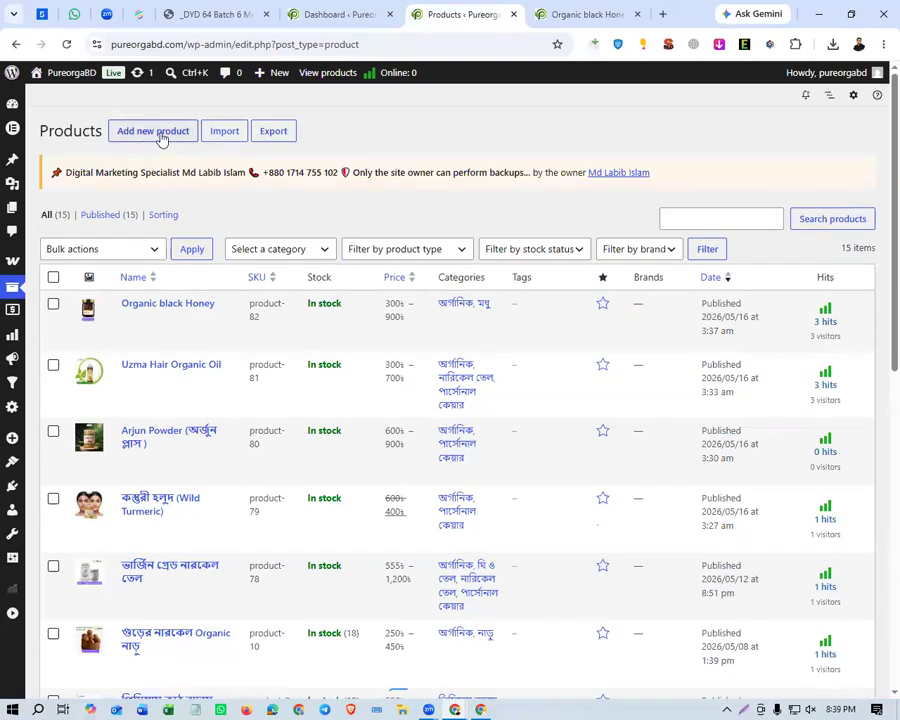
pyautogui.click(160, 134)
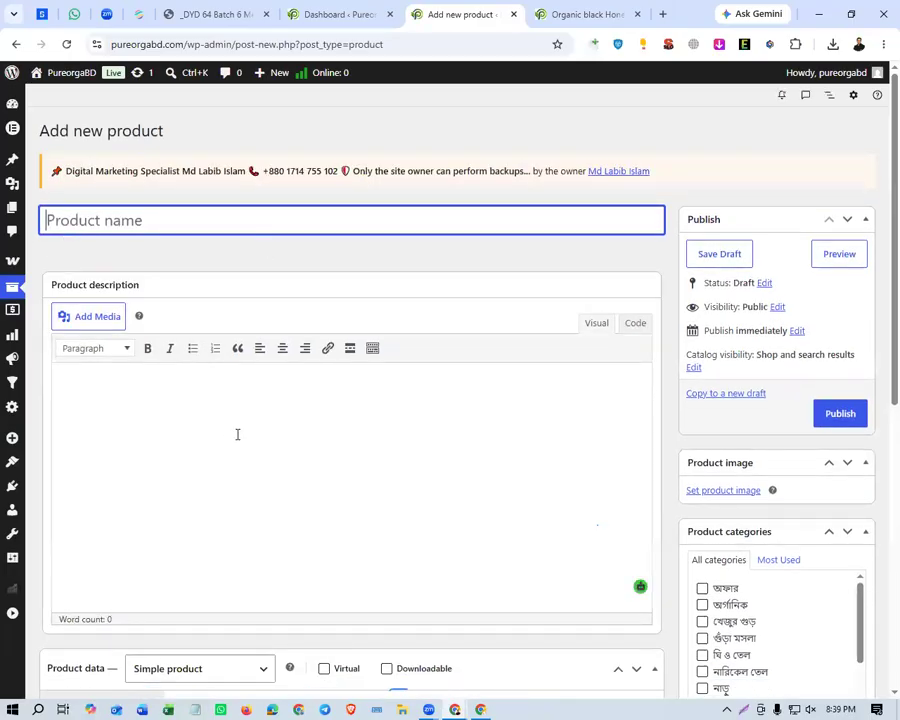
# Look at the new product's description area and the available product types, leaving Simple product selected.
pyautogui.click(78, 372)
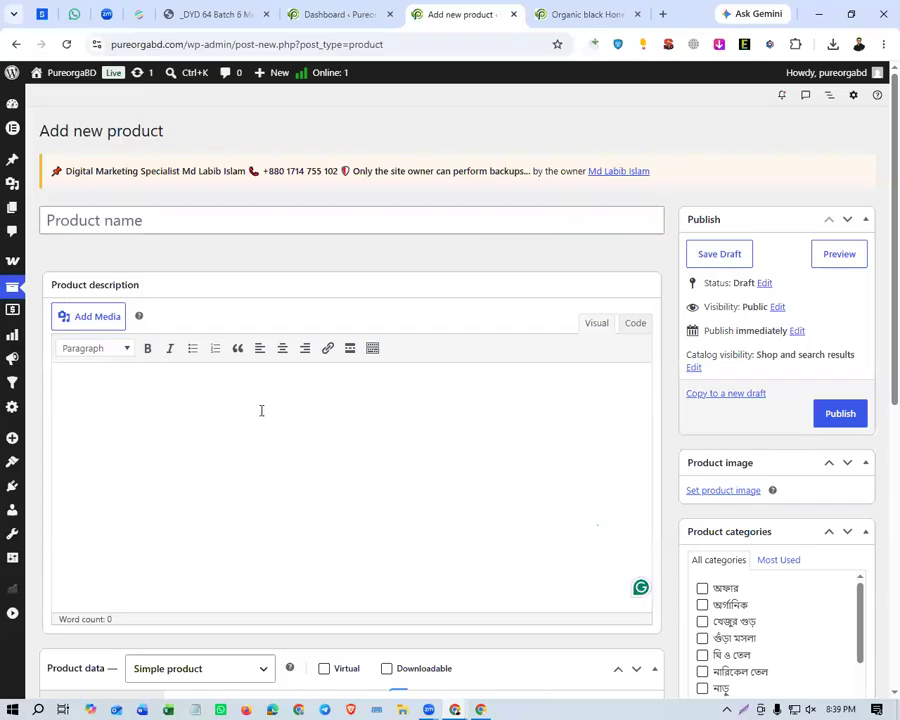
pyautogui.scroll(-3, 261, 410)
pyautogui.scroll(-2, 263, 408)
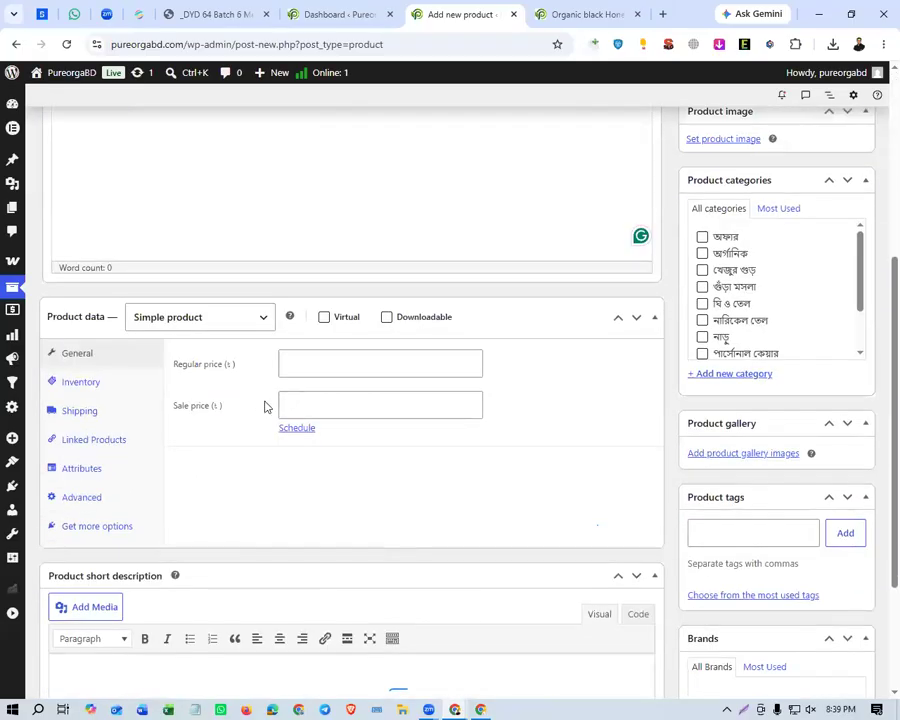
pyautogui.click(208, 323)
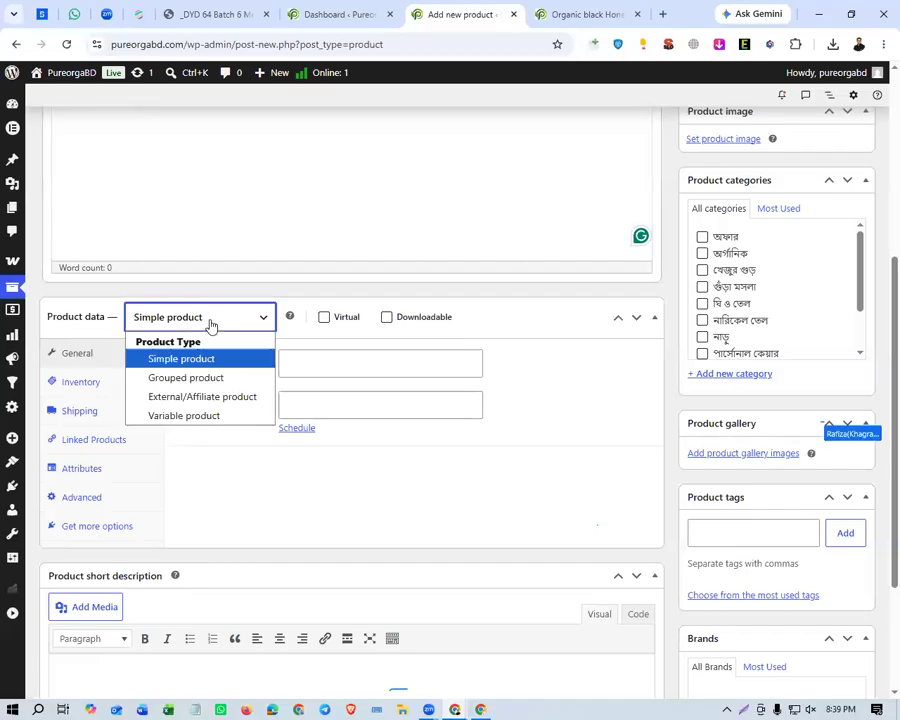
pyautogui.click(209, 322)
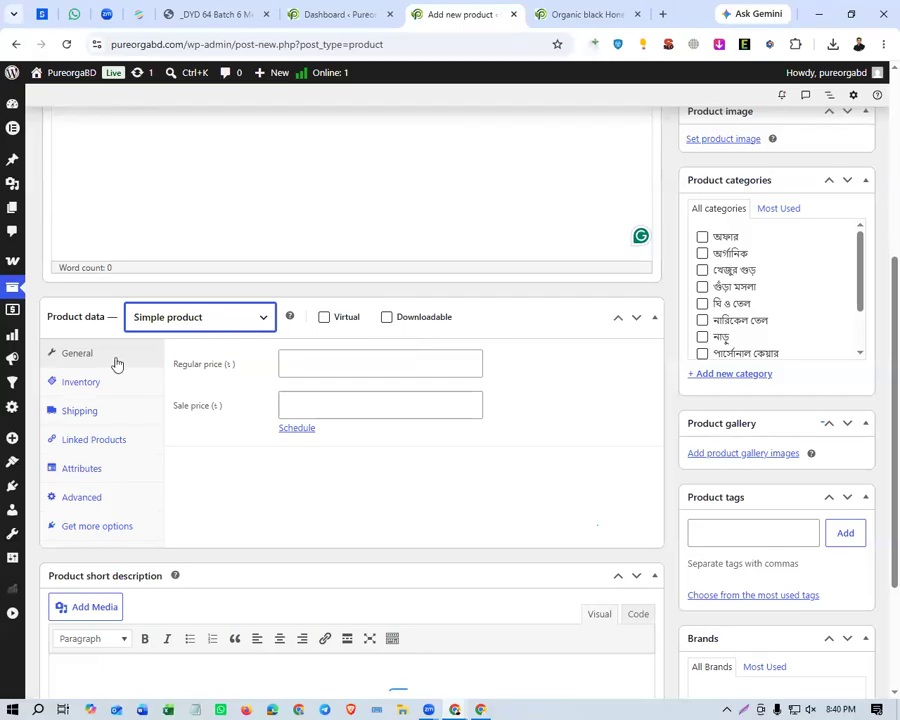
# Inspect the Regular price and Sale price fields in the general product data without entering any values.
pyautogui.click(277, 371)
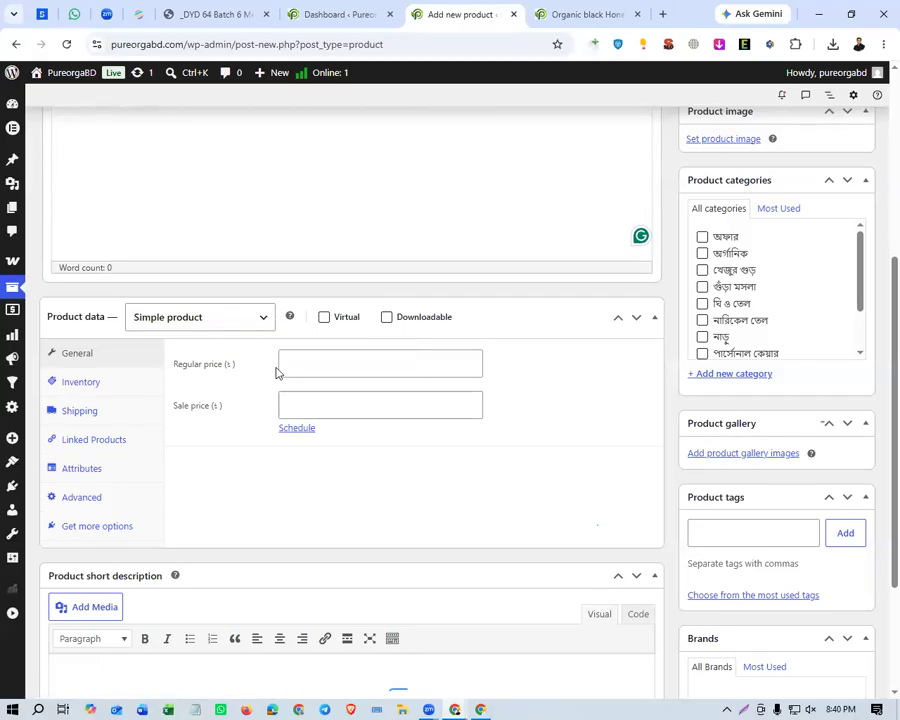
pyautogui.tripleClick(277, 368)
pyautogui.tripleClick(203, 411)
pyautogui.click(255, 404)
pyautogui.click(308, 368)
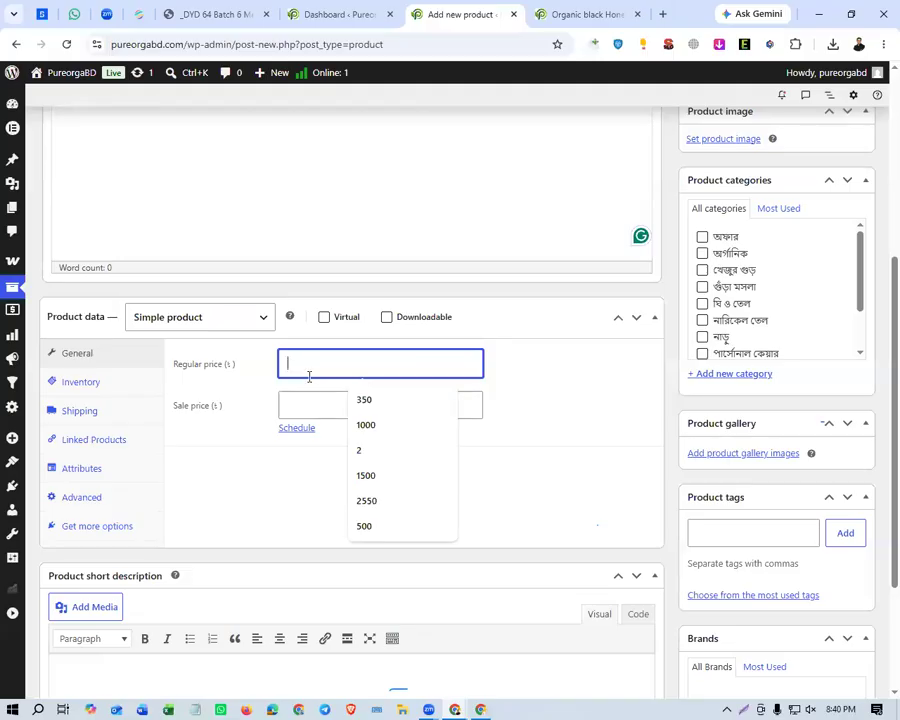
pyautogui.click(309, 401)
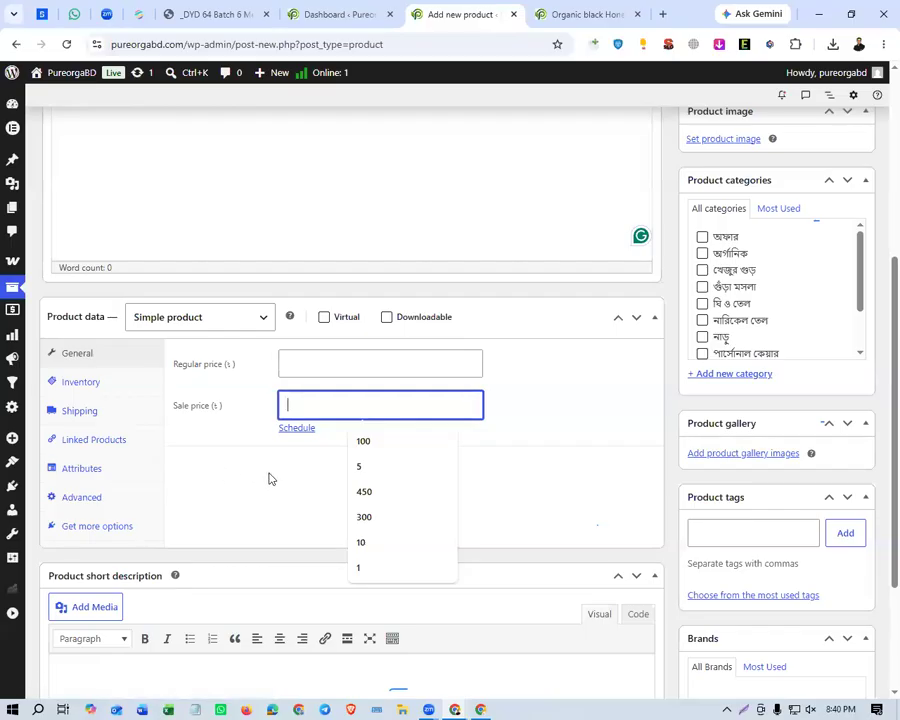
pyautogui.click(240, 372)
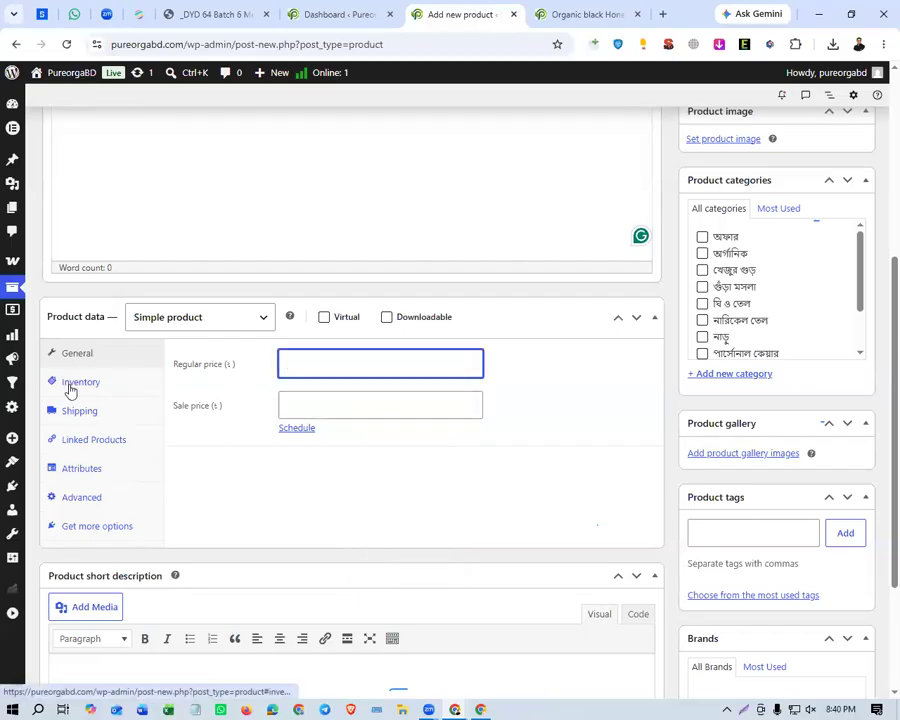
# Look over the rest of the new product form, including the short description, product categories, tags and brands.
pyautogui.scroll(-4, 352, 432)
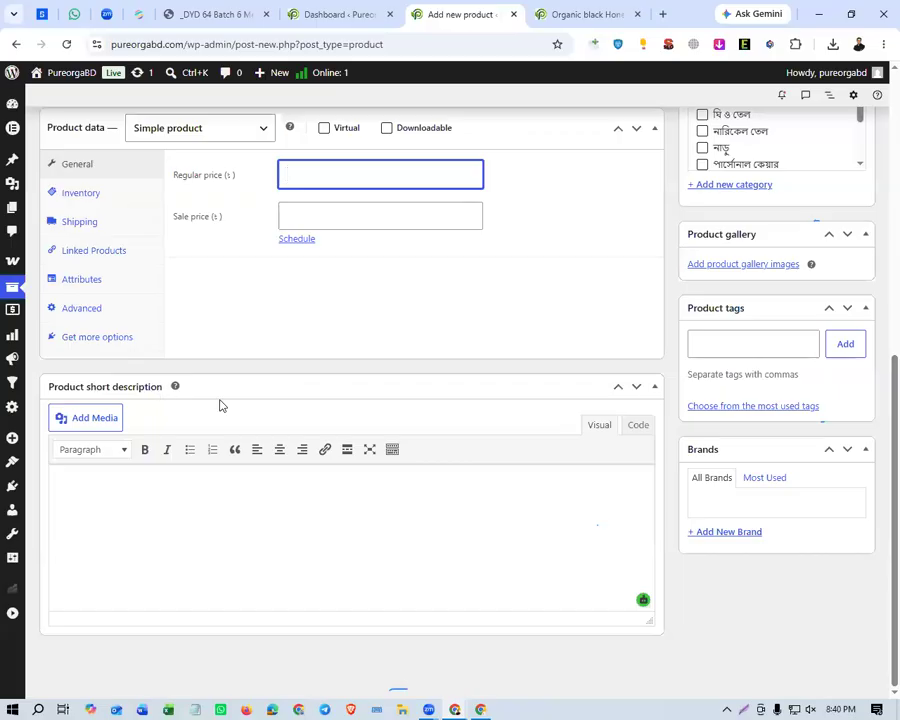
pyautogui.scroll(5, 518, 415)
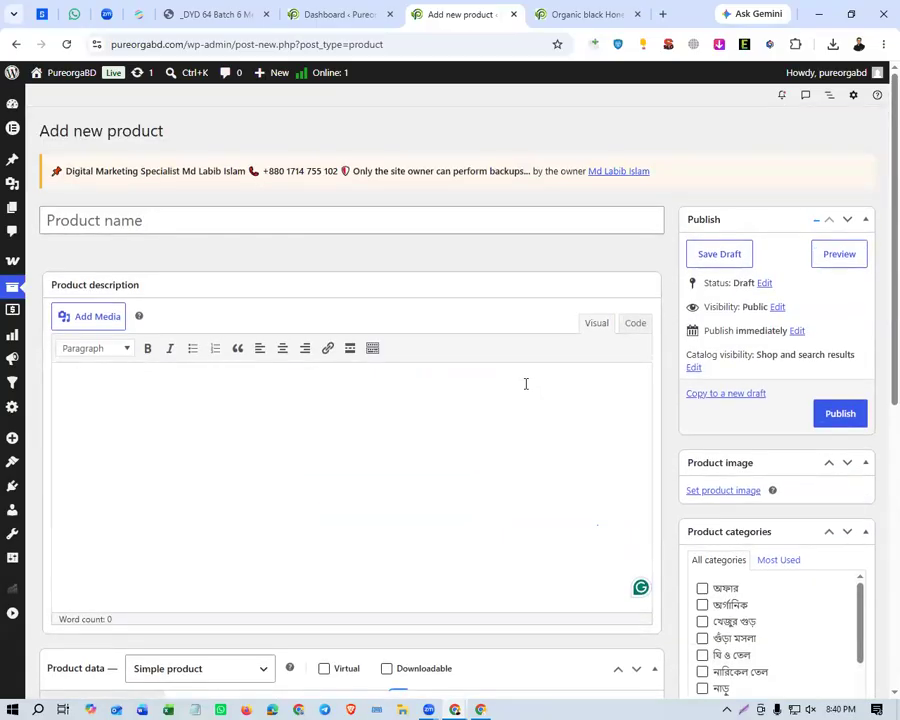
pyautogui.scroll(-4, 525, 385)
pyautogui.scroll(-1, 755, 266)
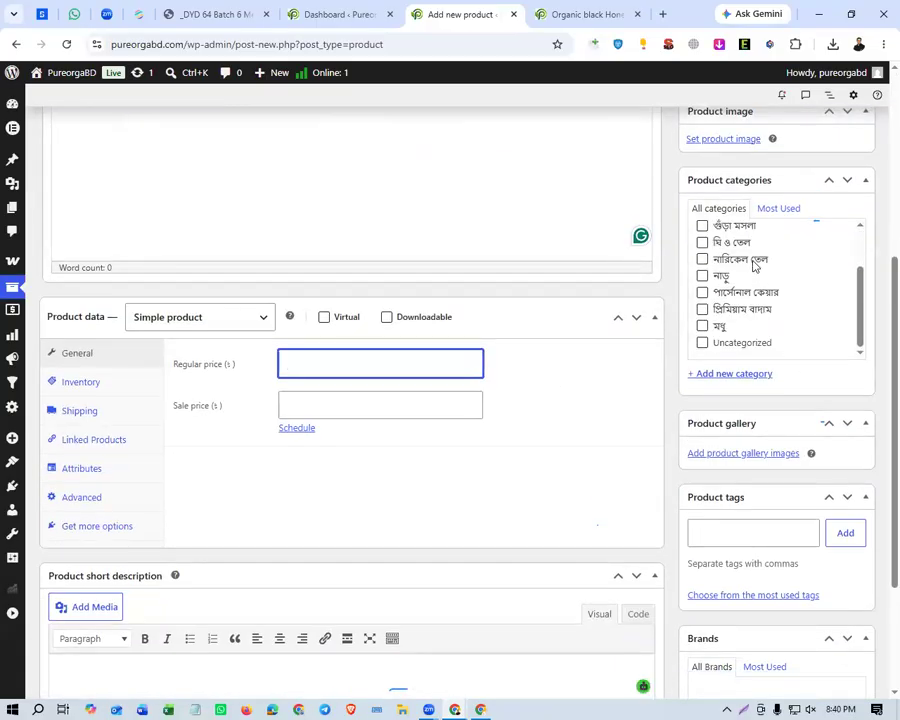
pyautogui.scroll(2, 776, 313)
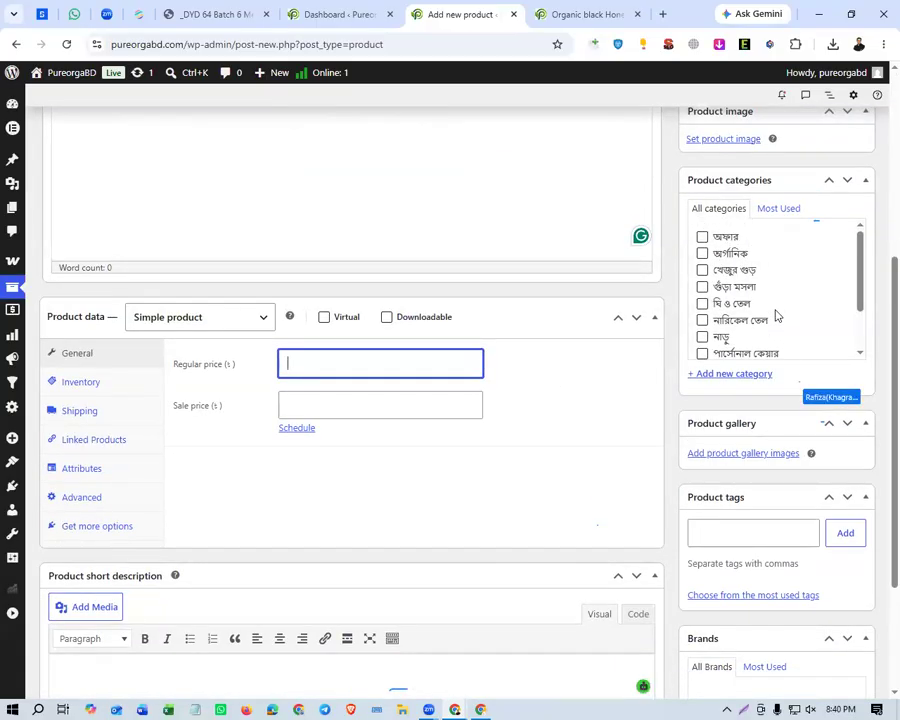
pyautogui.scroll(4, 680, 265)
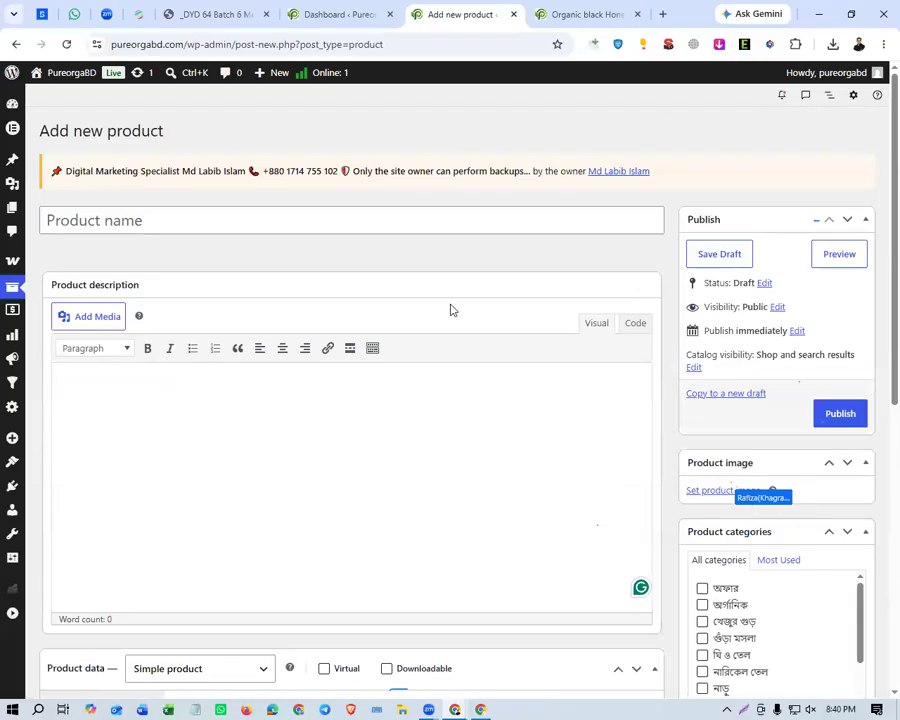
# Replace the Organic black Honey page with a Google search for darazbd, and open the Daraz.com.bd online shop.
pyautogui.click(567, 17)
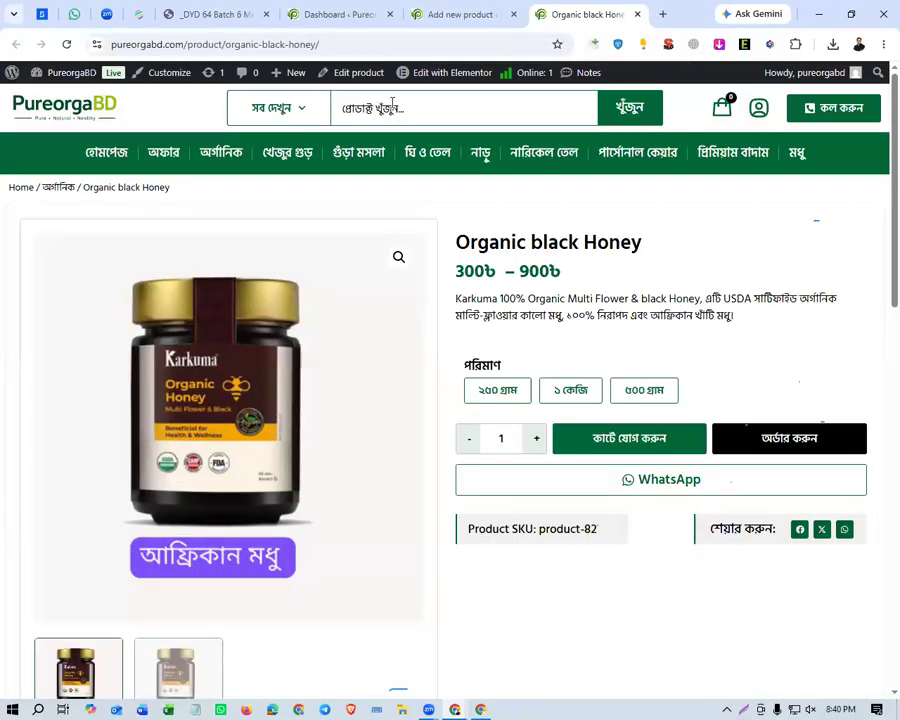
pyautogui.click(394, 50)
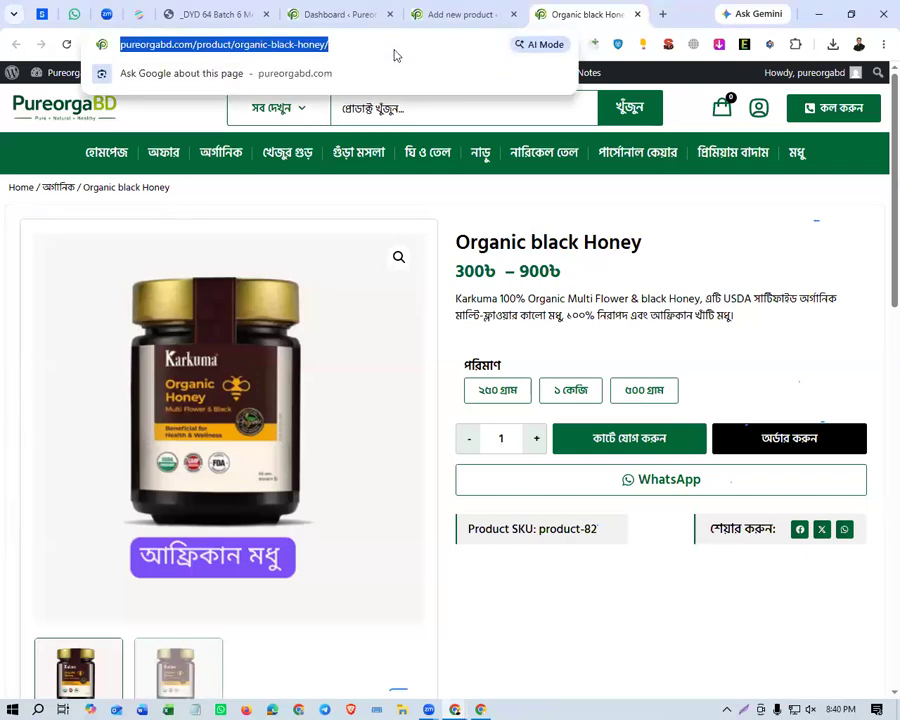
pyautogui.write('daraz')
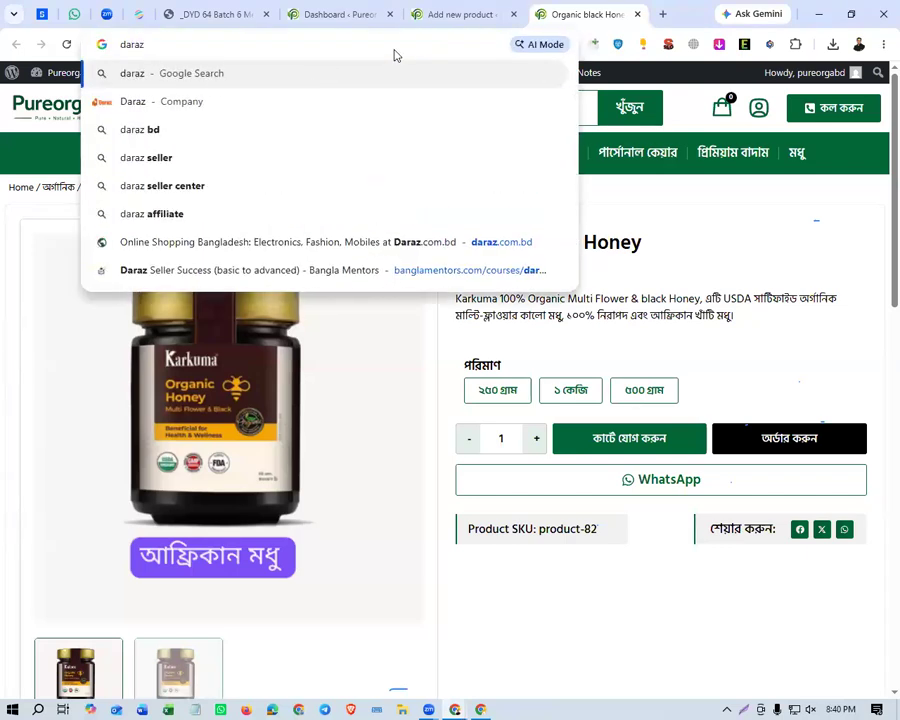
pyautogui.write('bd')
pyautogui.press('Return')
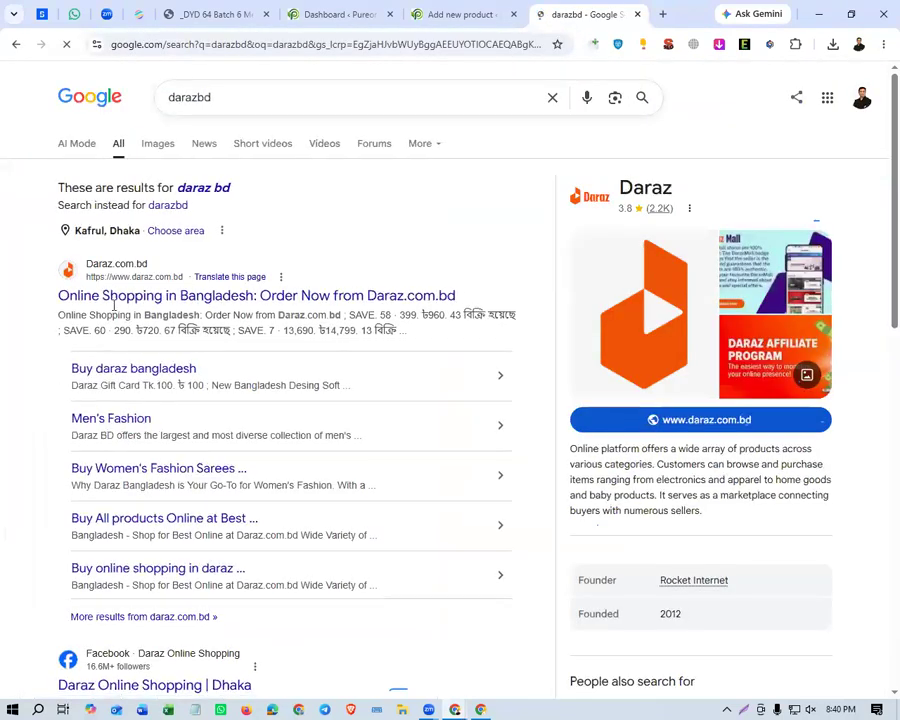
pyautogui.click(120, 298)
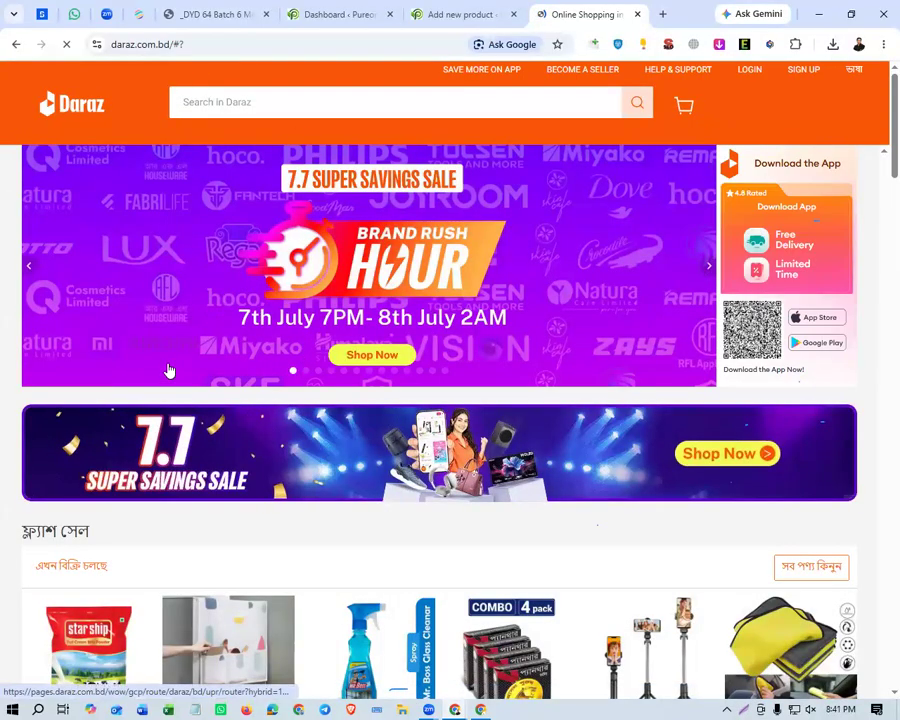
# Browse the recommended products on the Daraz home page and open the P9 Bluetooth Noise Cancelling Wireless Headphone.
pyautogui.scroll(-5, 169, 368)
pyautogui.scroll(-3, 169, 368)
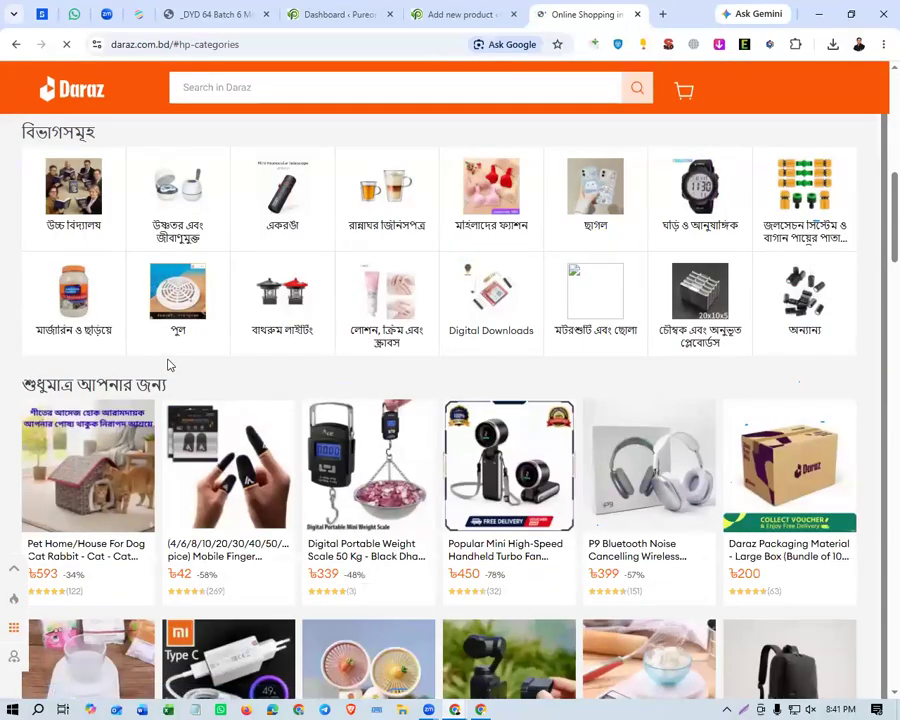
pyautogui.scroll(-2, 470, 488)
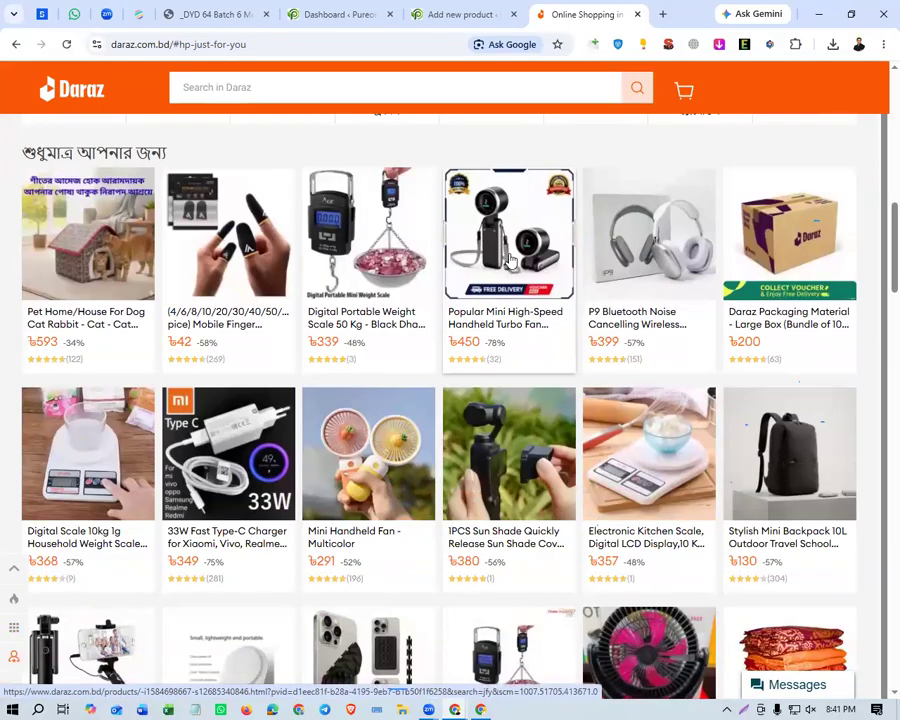
pyautogui.click(610, 263)
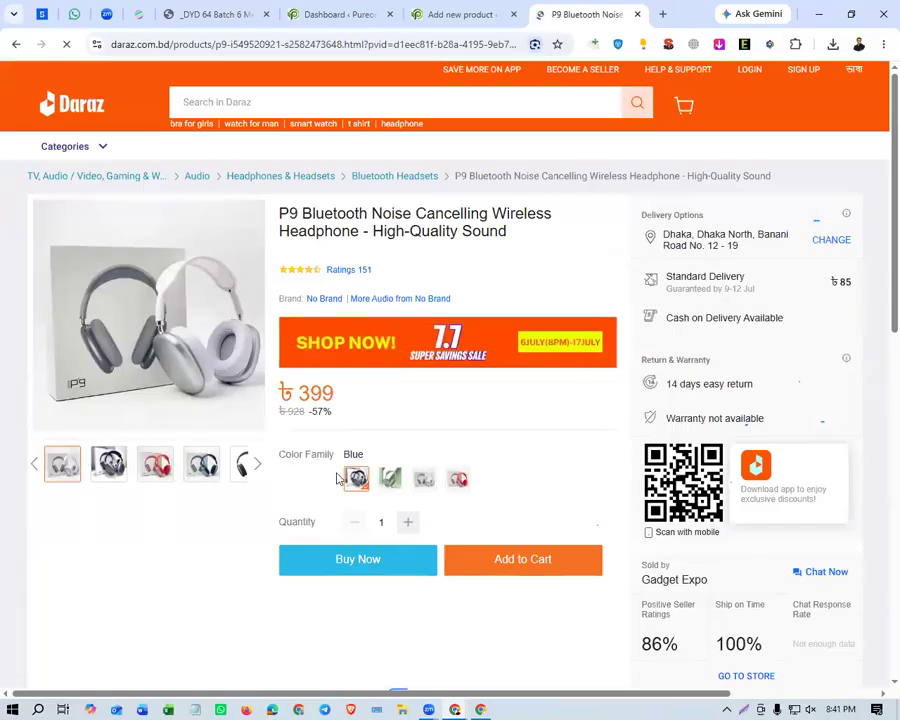
# Examine the headphone's gallery images and product details, and check the options available for its main picture.
pyautogui.moveTo(196, 412)
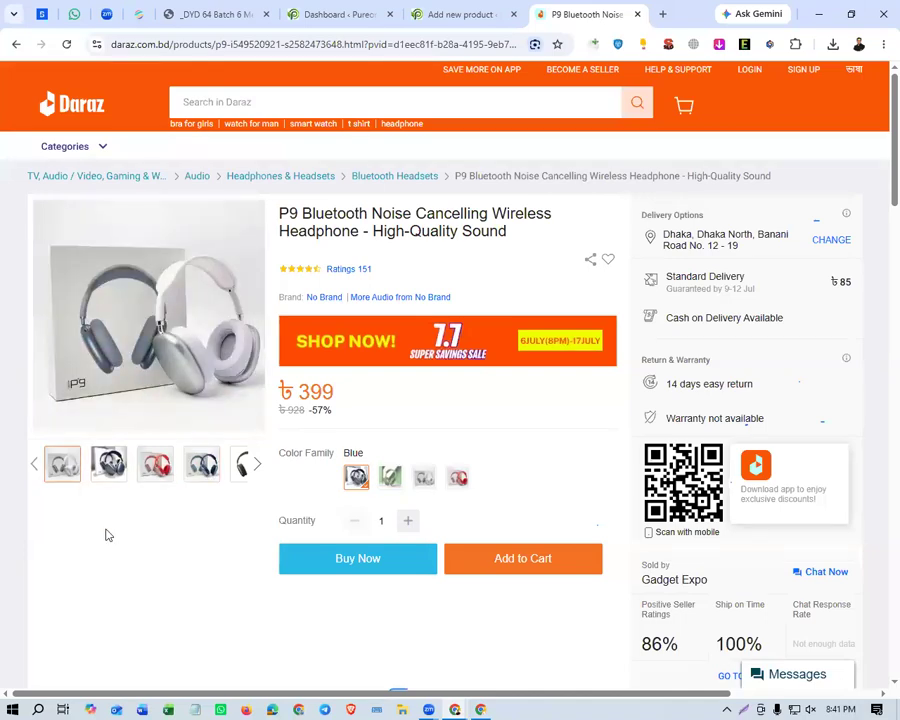
pyautogui.scroll(-3, 108, 535)
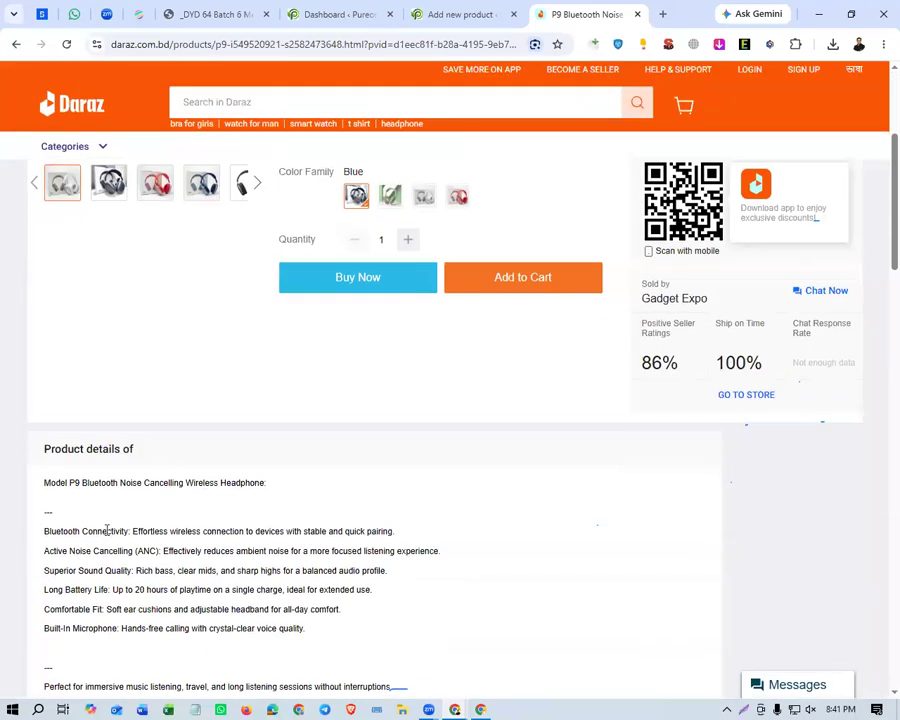
pyautogui.scroll(3, 108, 531)
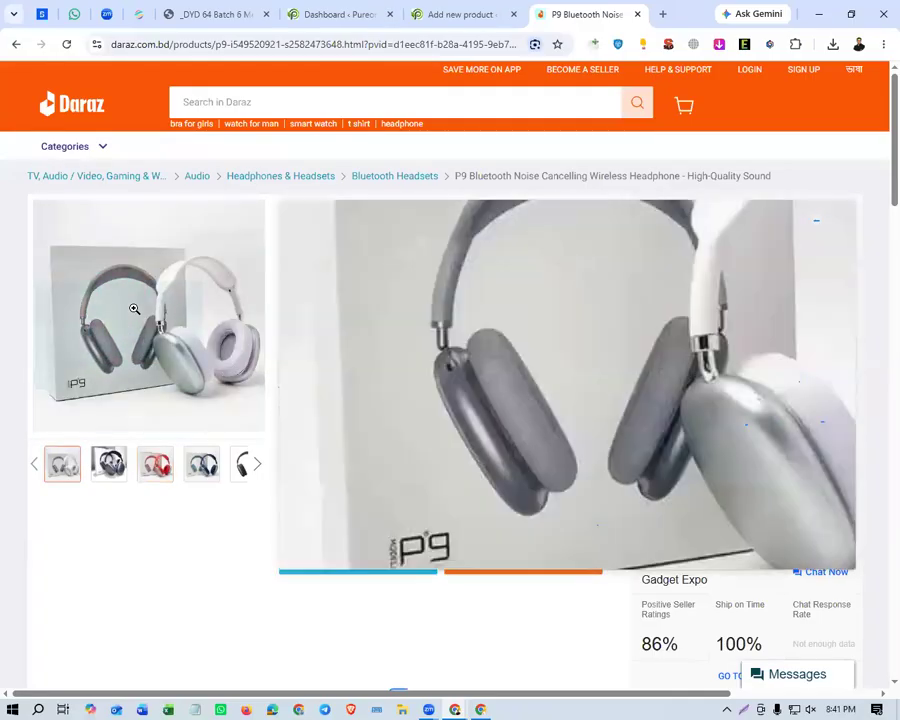
pyautogui.rightClick(135, 308)
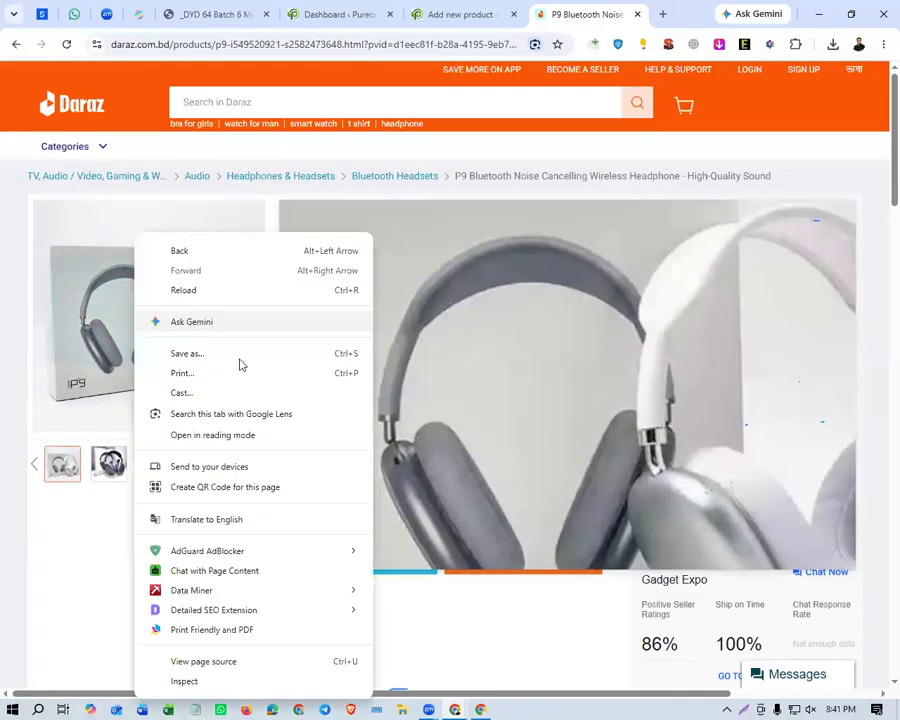
pyautogui.click(110, 310)
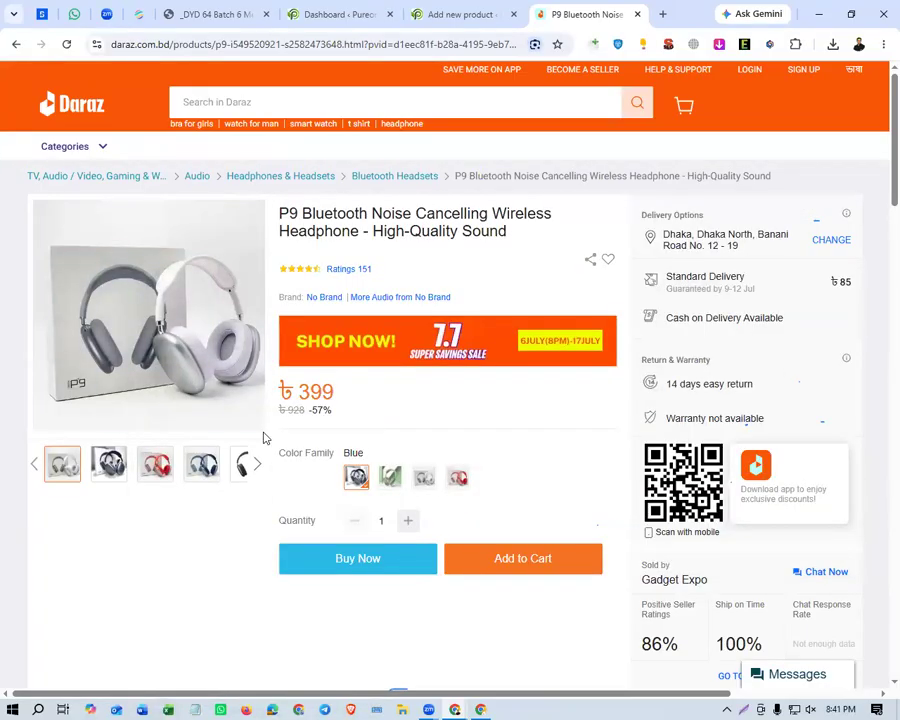
# Copy the Daraz headphone's title and use it as the new product's name: P9 Bluetooth Noise Cancelling Wireless Headphone - High-Quality Sound.
pyautogui.tripleClick(440, 228)
pyautogui.hotkey('ctrl', 'c')
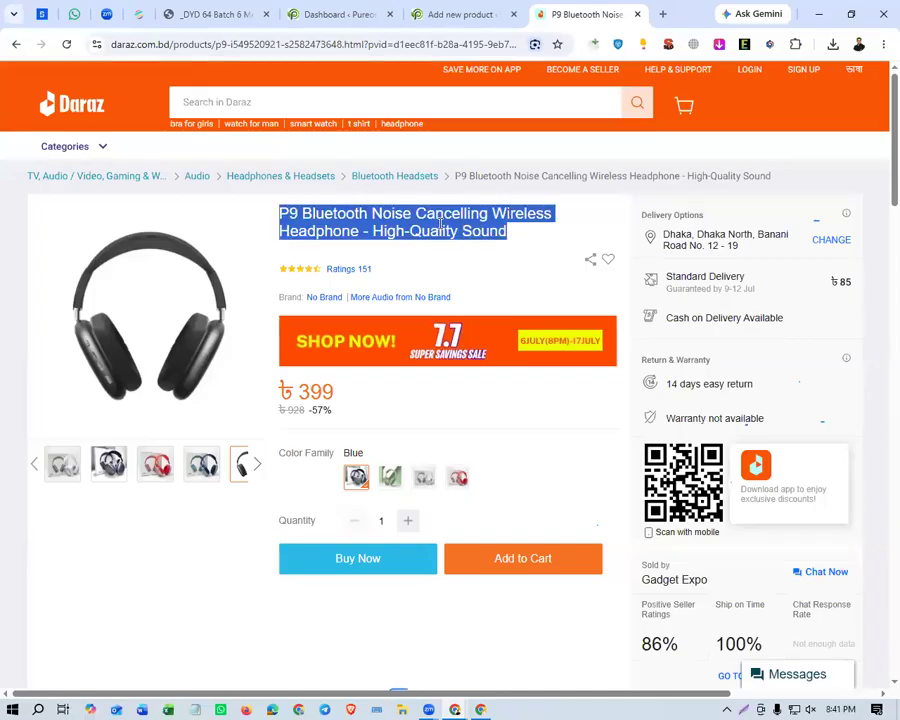
pyautogui.click(472, 18)
pyautogui.click(226, 225)
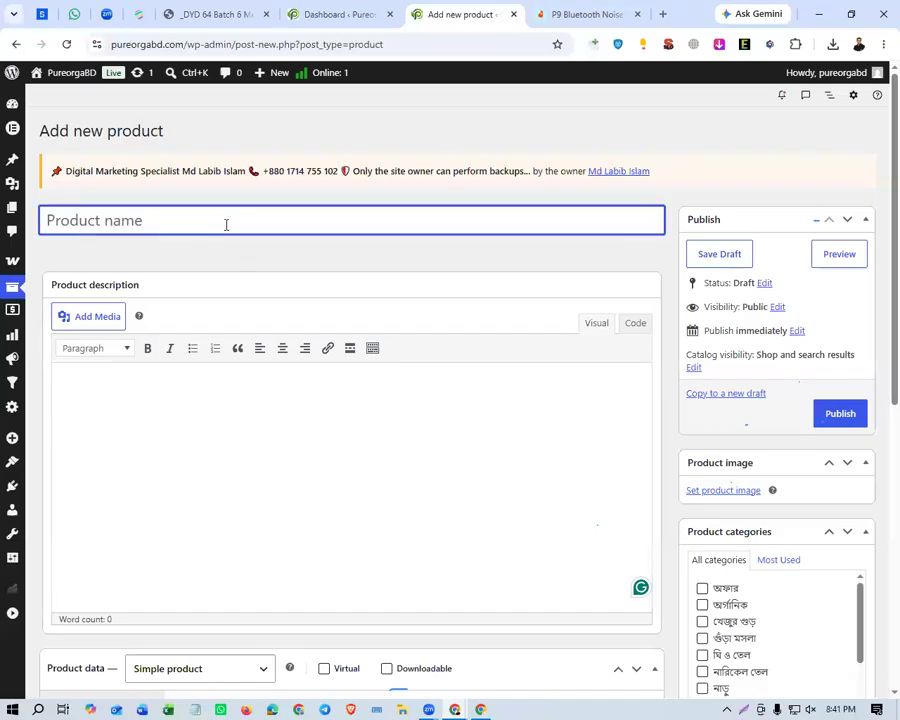
pyautogui.hotkey('ctrl', 'v')
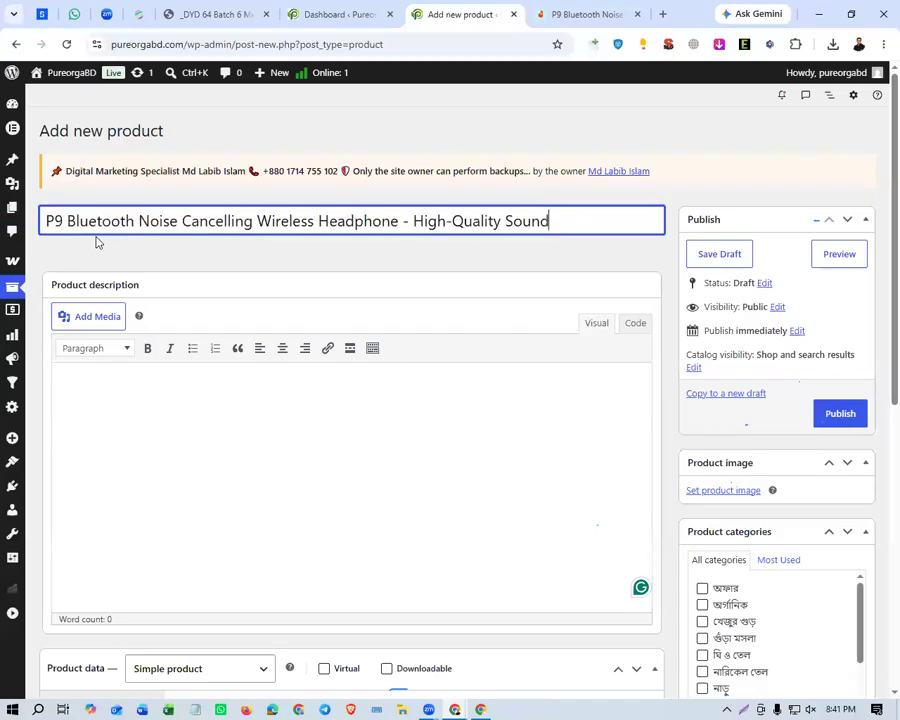
pyautogui.click(218, 396)
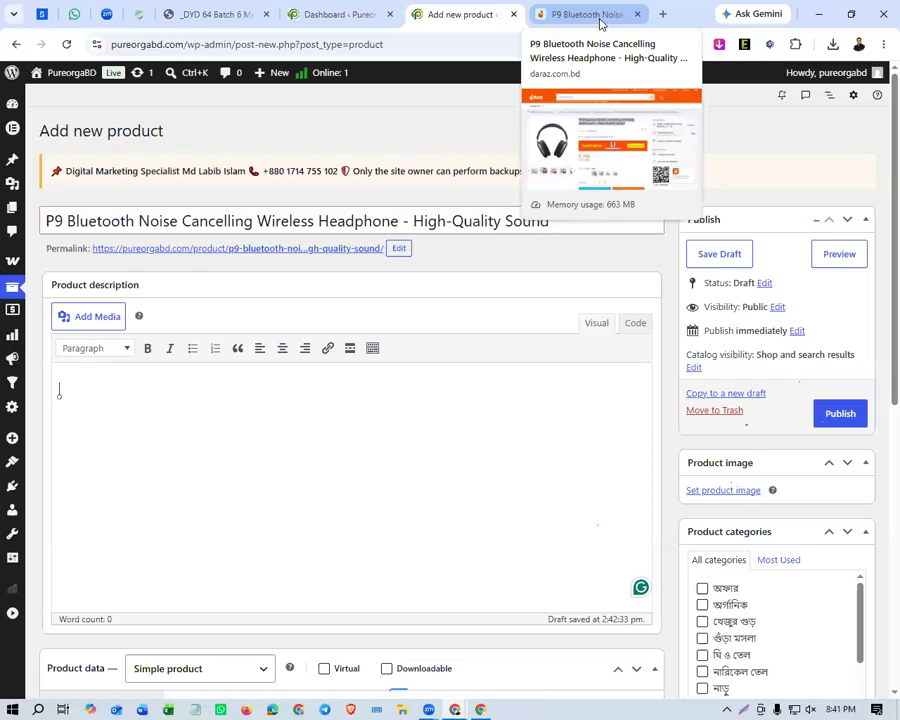
# Copy the headphone's full expanded product details from the Daraz page and paste them into the new product's description.
pyautogui.click(599, 20)
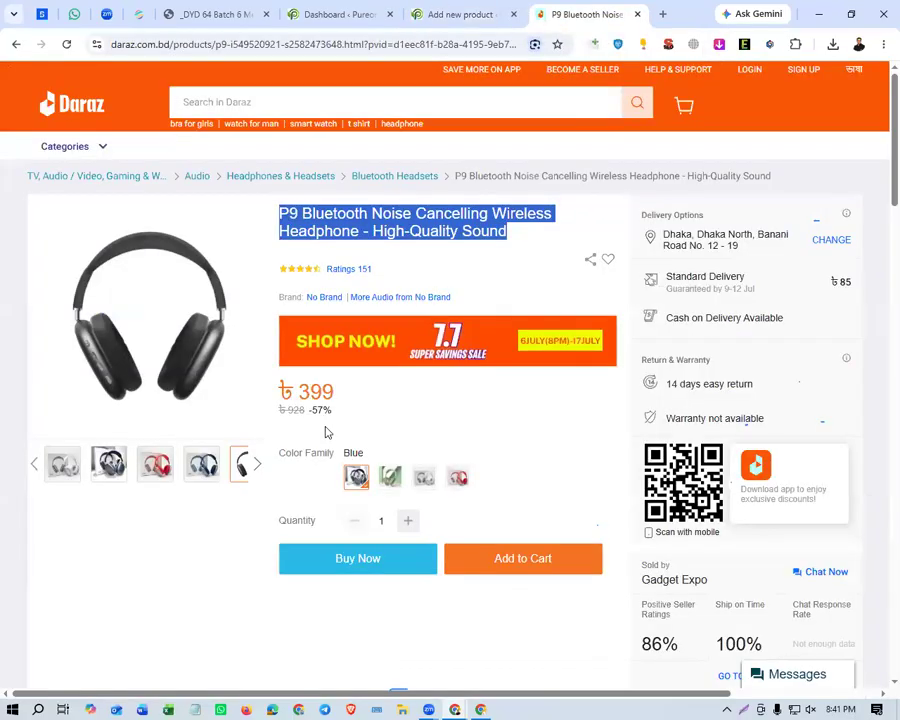
pyautogui.scroll(-6, 325, 428)
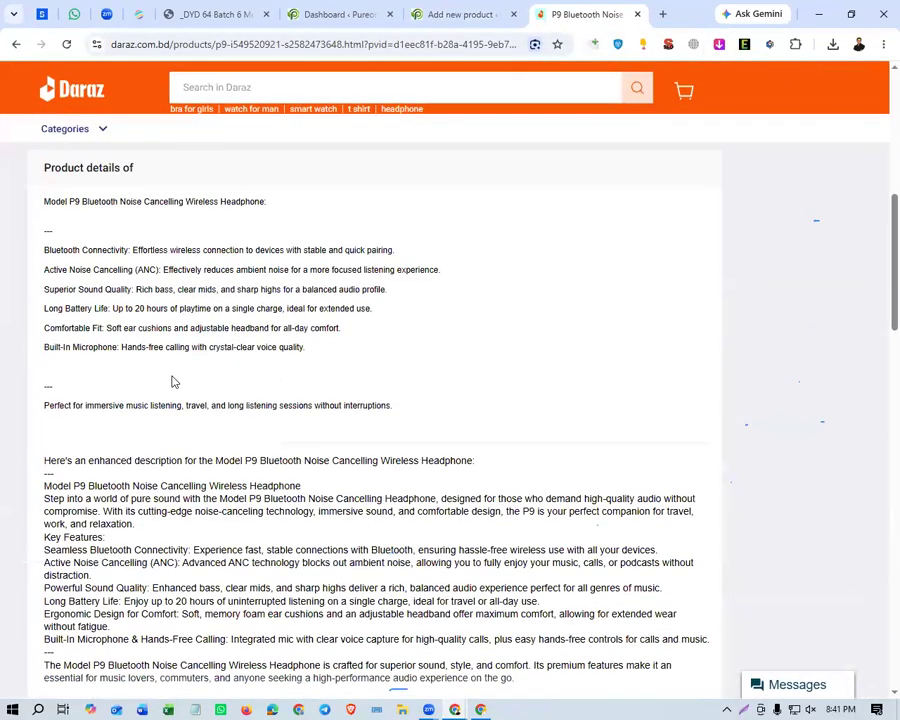
pyautogui.scroll(-2, 90, 344)
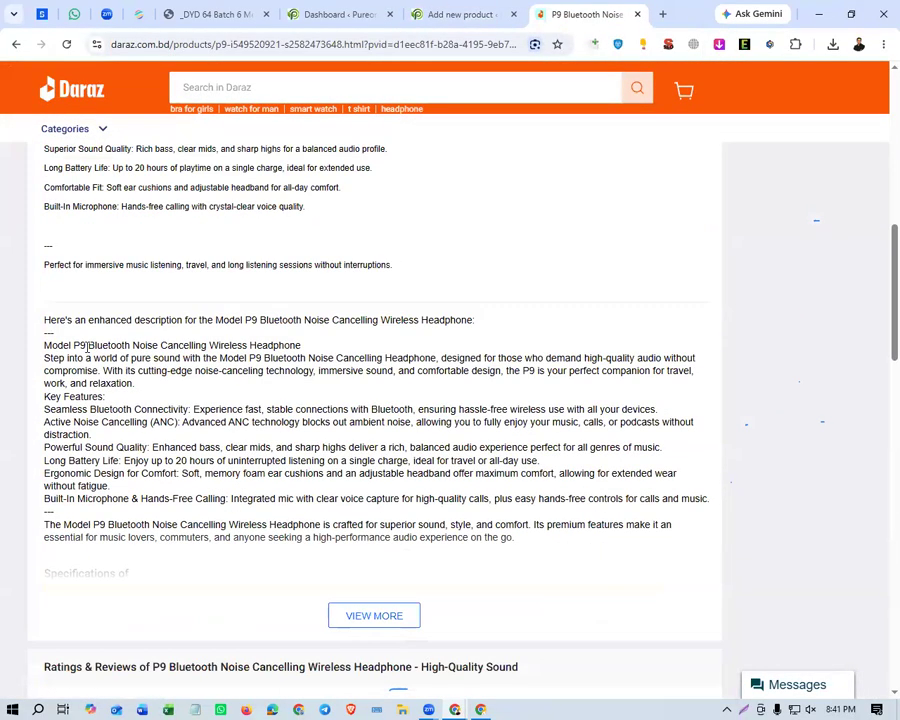
pyautogui.click(374, 546)
pyautogui.scroll(-1, 250, 430)
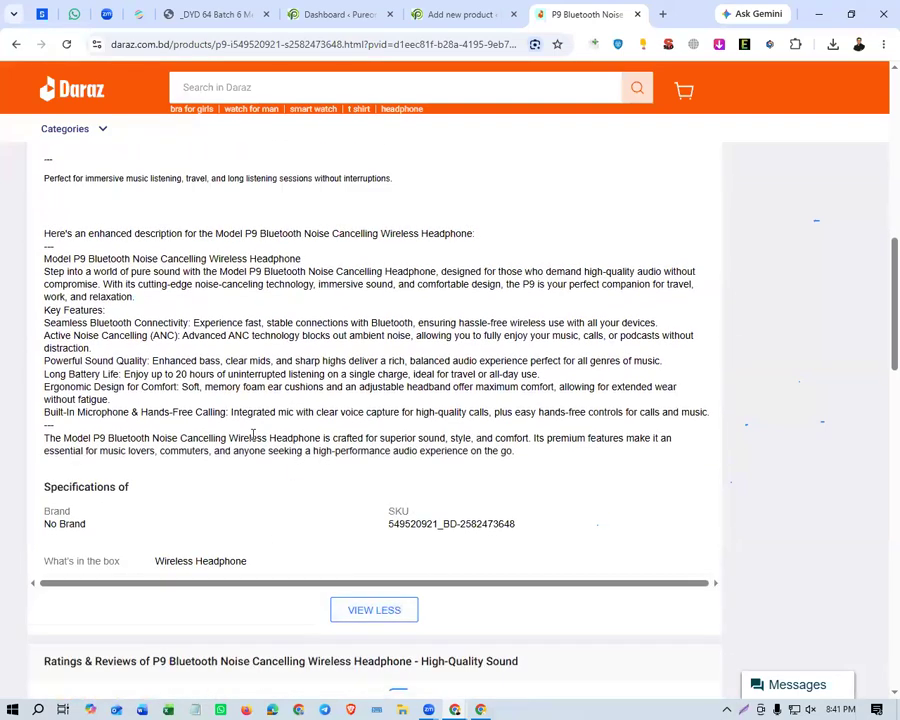
pyautogui.scroll(3, 132, 308)
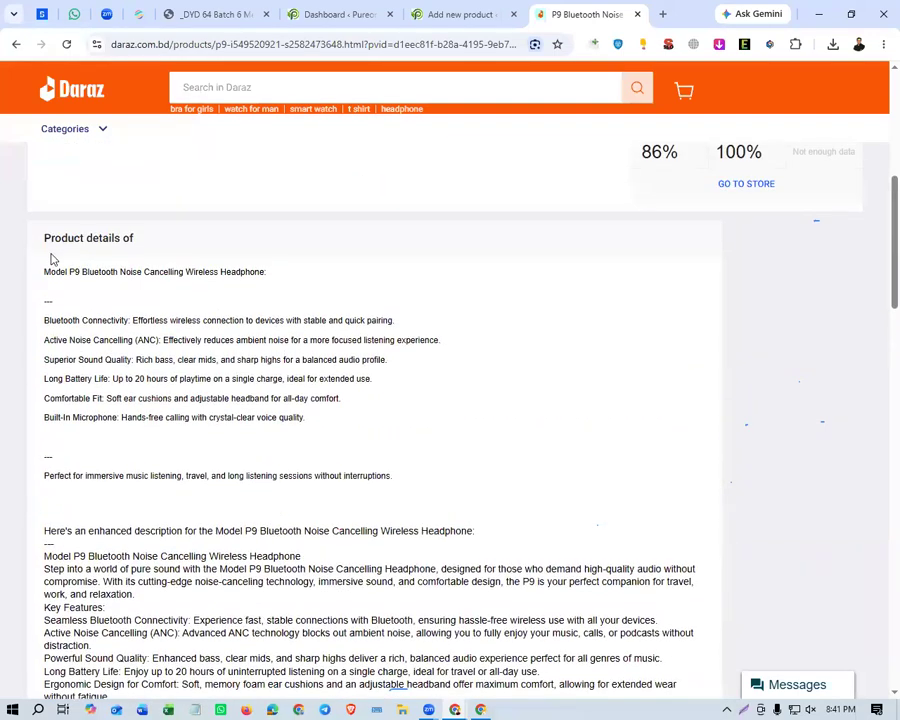
pyautogui.moveTo(46, 271); pyautogui.dragTo(586, 471)
pyautogui.scroll(-3, 269, 352)
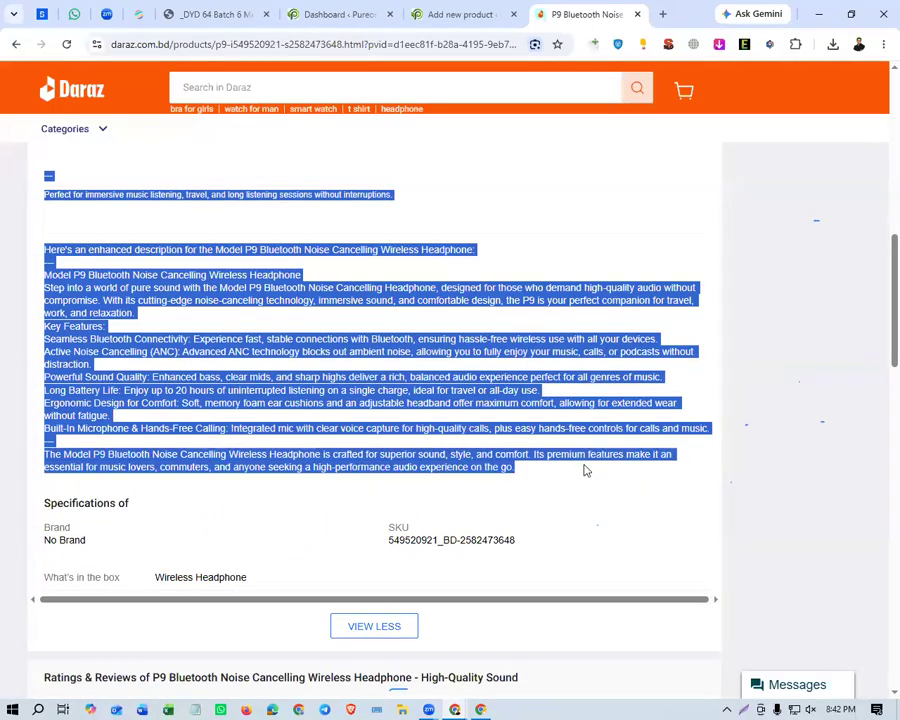
pyautogui.click(445, 15)
pyautogui.click(136, 392)
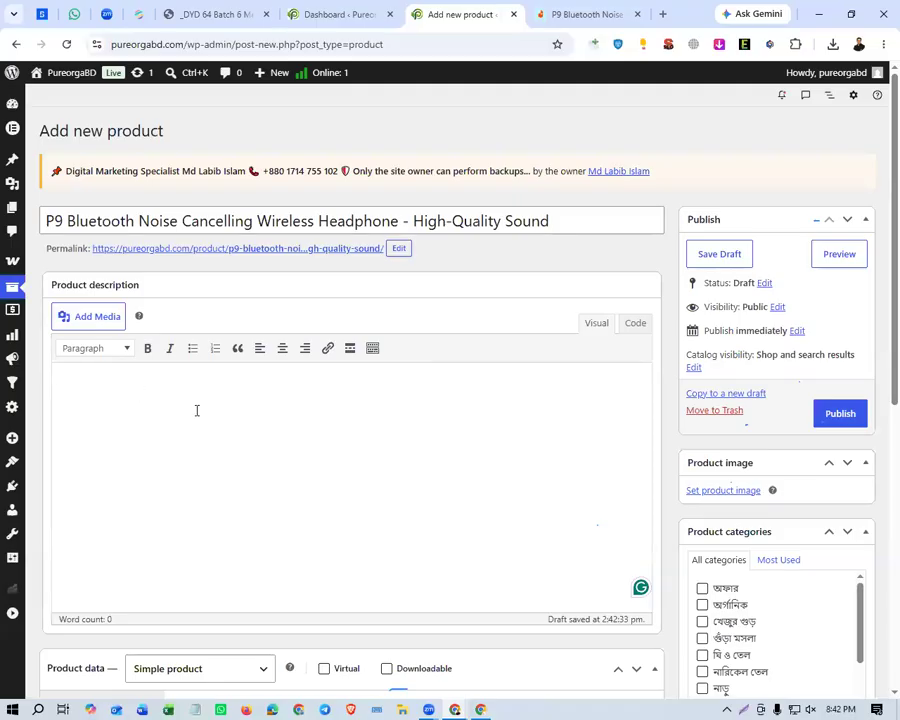
pyautogui.hotkey('ctrl', 'v')
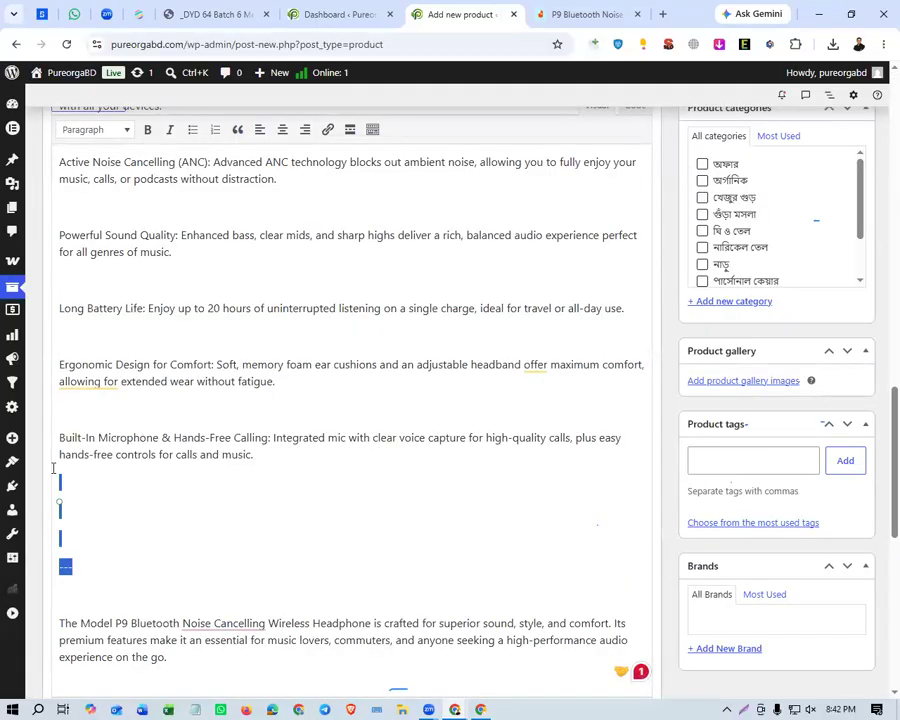
# Remove the dashed separator and the blank lines between the last description paragraphs, from the Key Features' Active Noise Cancelling entry to the closing paragraph.
pyautogui.press('BackSpace')
pyautogui.press('BackSpace')
pyautogui.moveTo(74, 420)
pyautogui.mouseDown()
pyautogui.moveTo(60, 405)
pyautogui.moveTo(84, 433)
pyautogui.moveTo(62, 405)
pyautogui.mouseUp()
pyautogui.press('BackSpace')
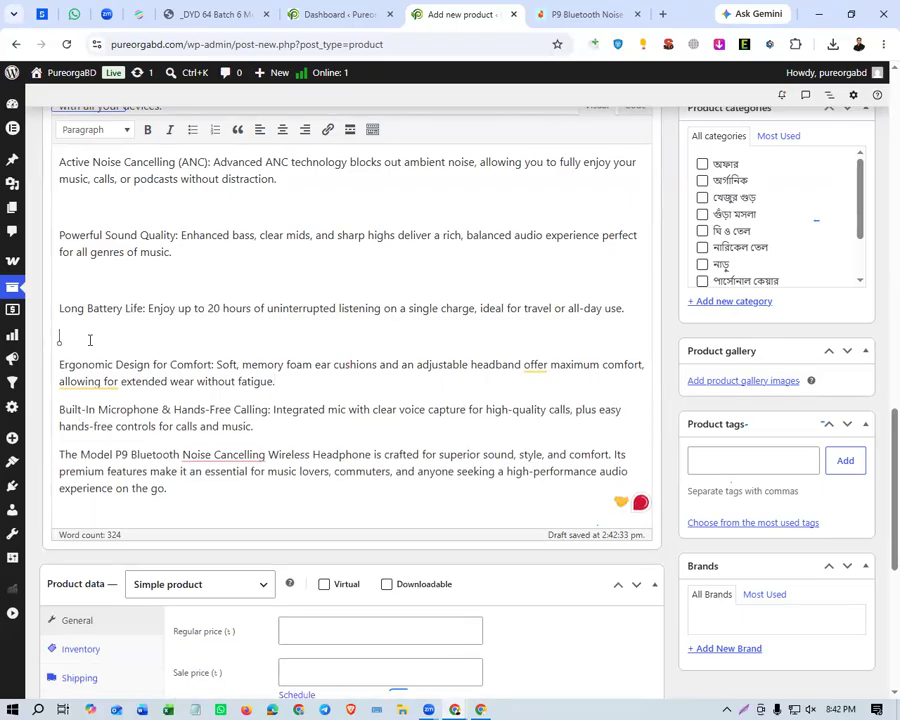
pyautogui.press('BackSpace')
pyautogui.click(104, 278)
pyautogui.press('BackSpace')
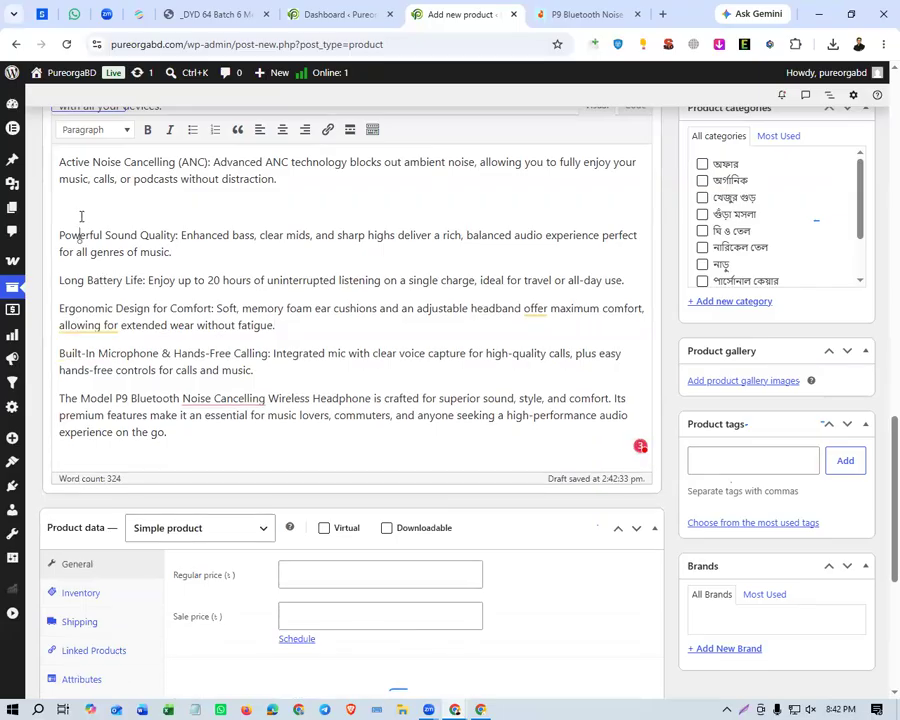
pyautogui.press('BackSpace')
pyautogui.write('w')
# Remove the blank lines before the Key Features heading, the Seamless Bluetooth Connectivity paragraph and the Active Noise Cancelling paragraph below it.
pyautogui.press('BackSpace')
pyautogui.scroll(5, 105, 325)
pyautogui.click(90, 348)
pyautogui.press('BackSpace')
pyautogui.click(88, 281)
pyautogui.press('BackSpace')
pyautogui.click(117, 227)
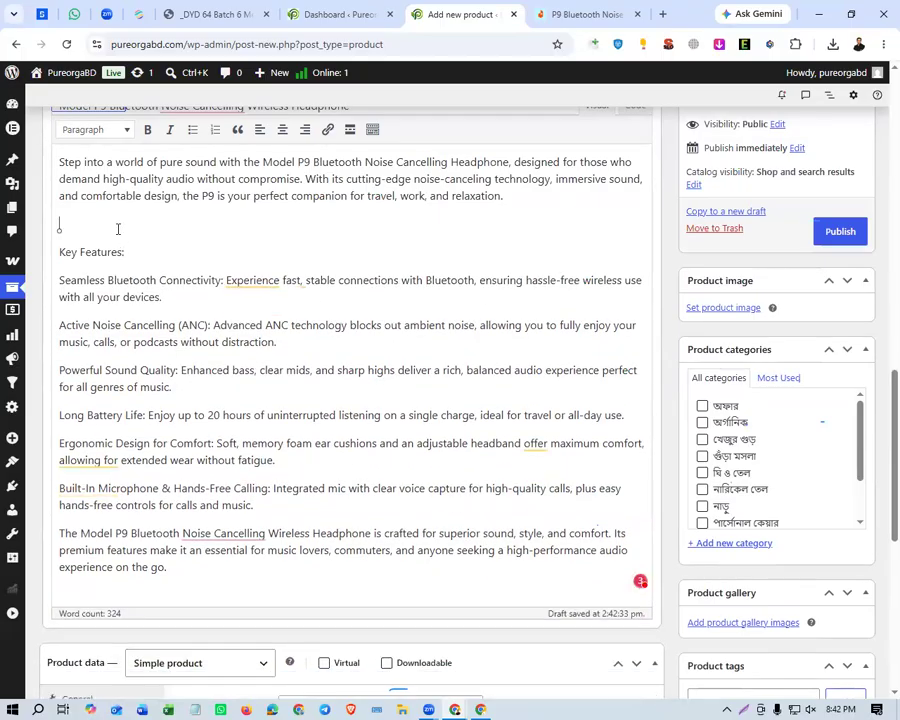
pyautogui.press('BackSpace')
# Remove the dashed separator and blank lines between the "Perfect for immersive music listening" and "Step into a world of pure sound" paragraphs.
pyautogui.scroll(5, 117, 348)
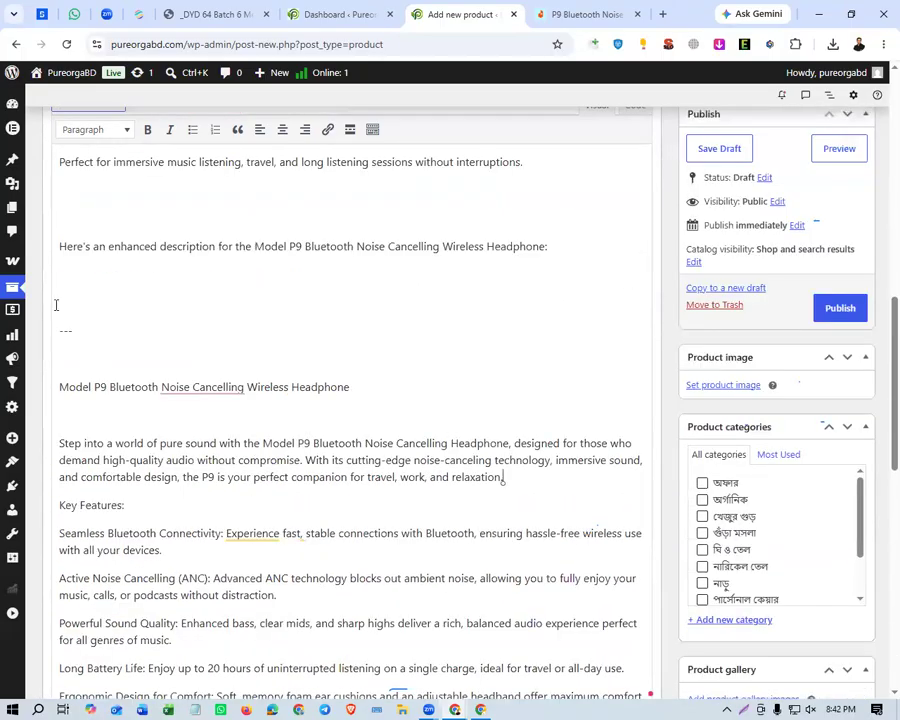
pyautogui.moveTo(56, 305); pyautogui.dragTo(52, 277)
pyautogui.press('BackSpace')
pyautogui.press('BackSpace')
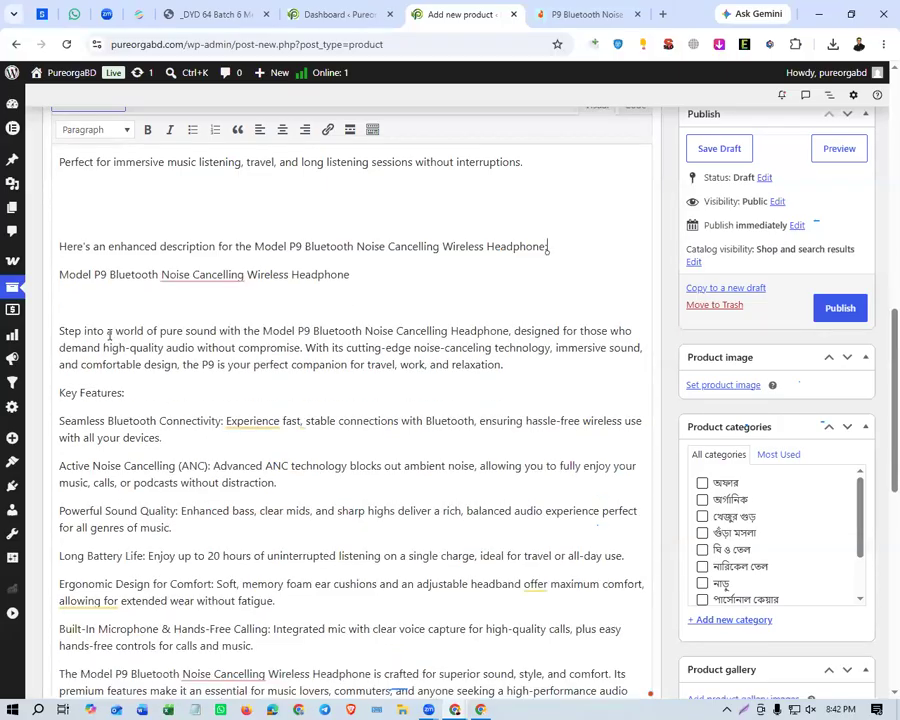
pyautogui.press('BackSpace')
pyautogui.click(168, 220)
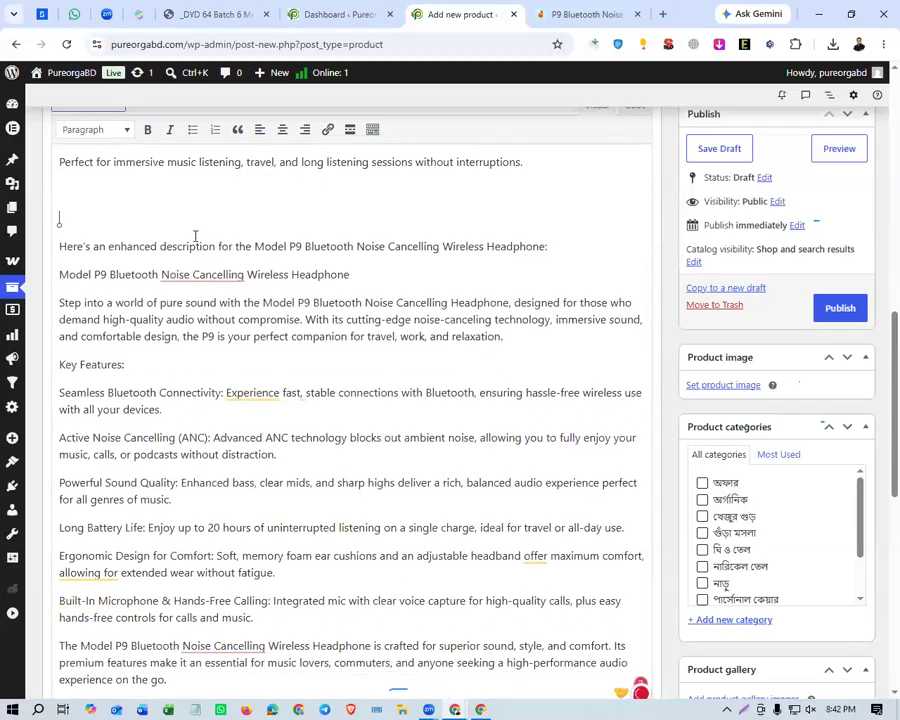
pyautogui.press('BackSpace')
pyautogui.press('BackSpace')
# Remove the dashed separator and blank lines between the paragraphs from Superior Sound Quality to "Perfect for immersive music listening".
pyautogui.scroll(3, 122, 438)
pyautogui.moveTo(87, 502); pyautogui.dragTo(48, 384)
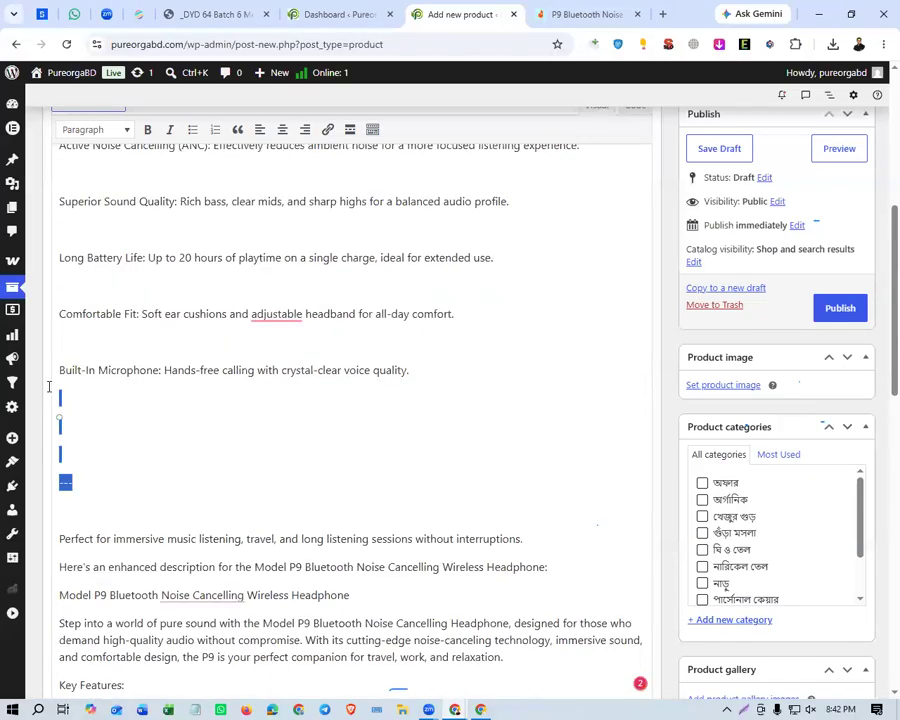
pyautogui.press('BackSpace')
pyautogui.click(81, 343)
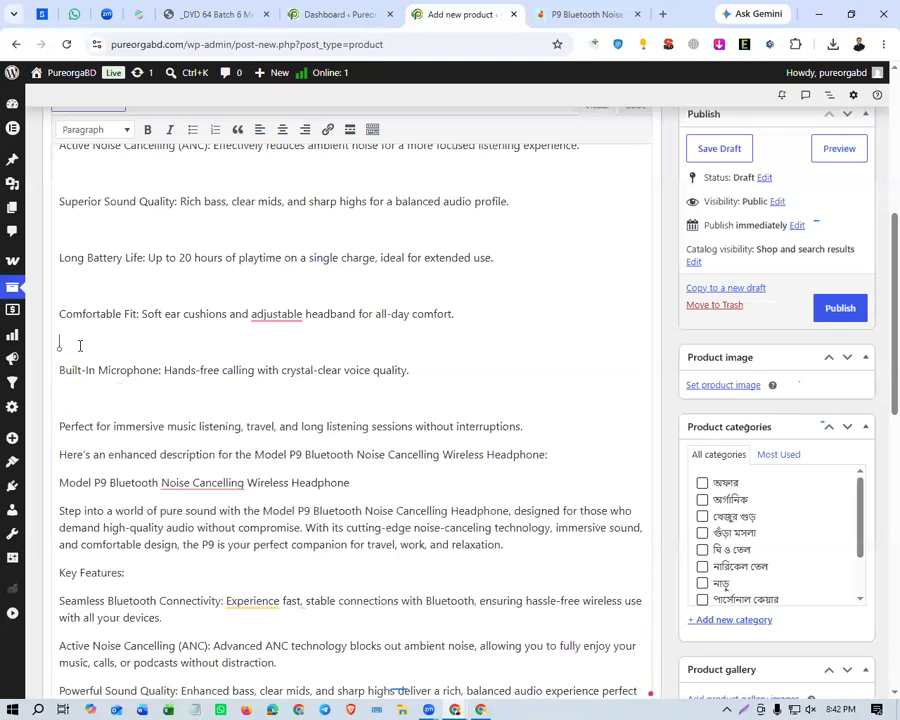
pyautogui.press('BackSpace')
pyautogui.click(75, 368)
pyautogui.press('BackSpace')
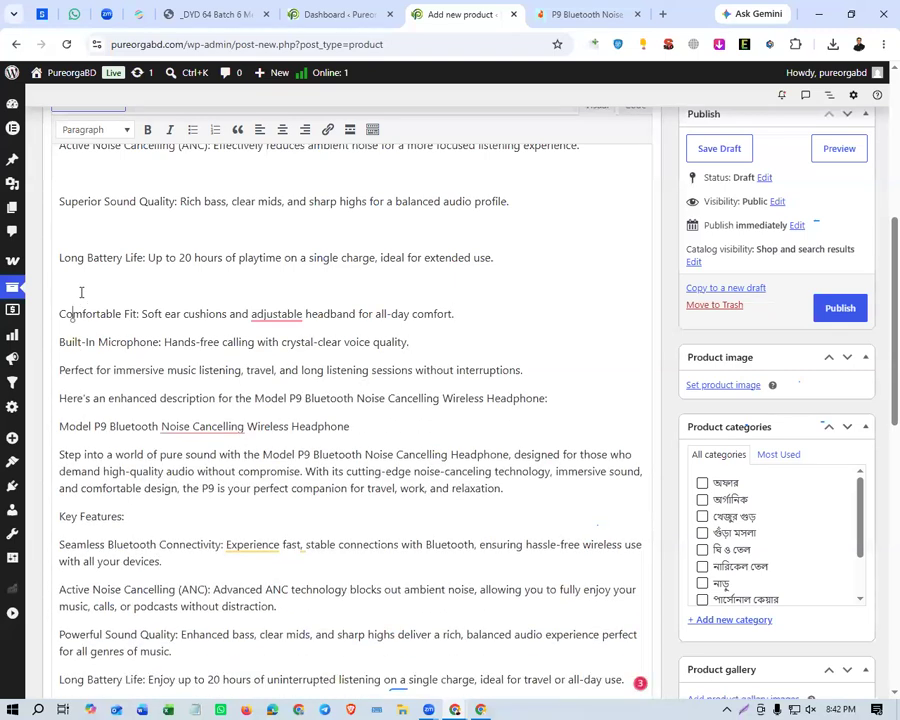
pyautogui.press('BackSpace')
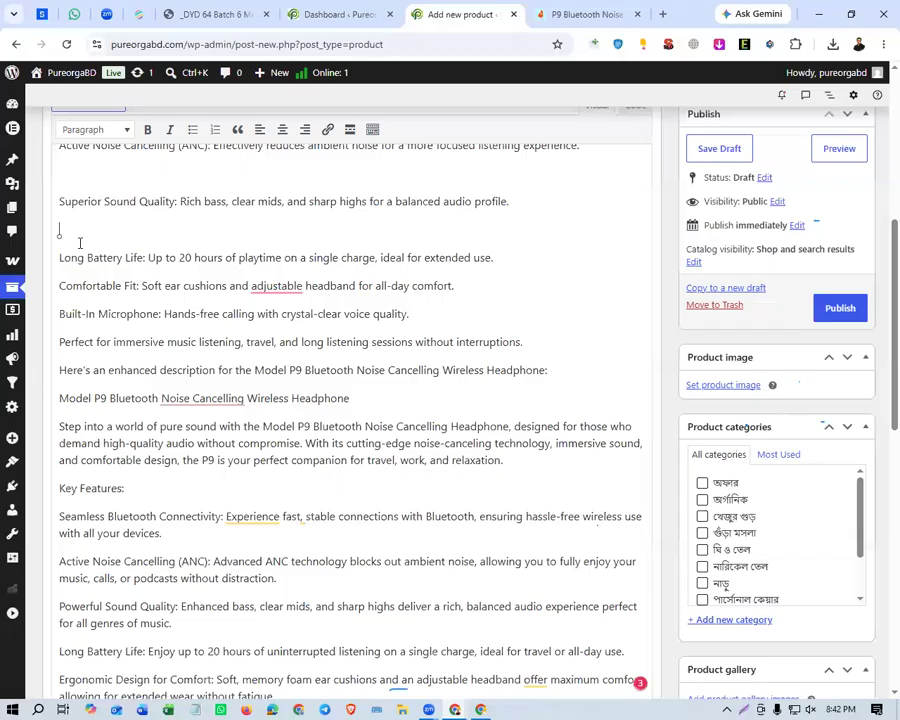
pyautogui.press('BackSpace')
pyautogui.click(82, 201)
pyautogui.press('BackSpace')
pyautogui.write('e')
# Remove the dashed separator and blank lines between the opening Model P9 heading and the Superior Sound Quality paragraph.
pyautogui.scroll(3, 110, 280)
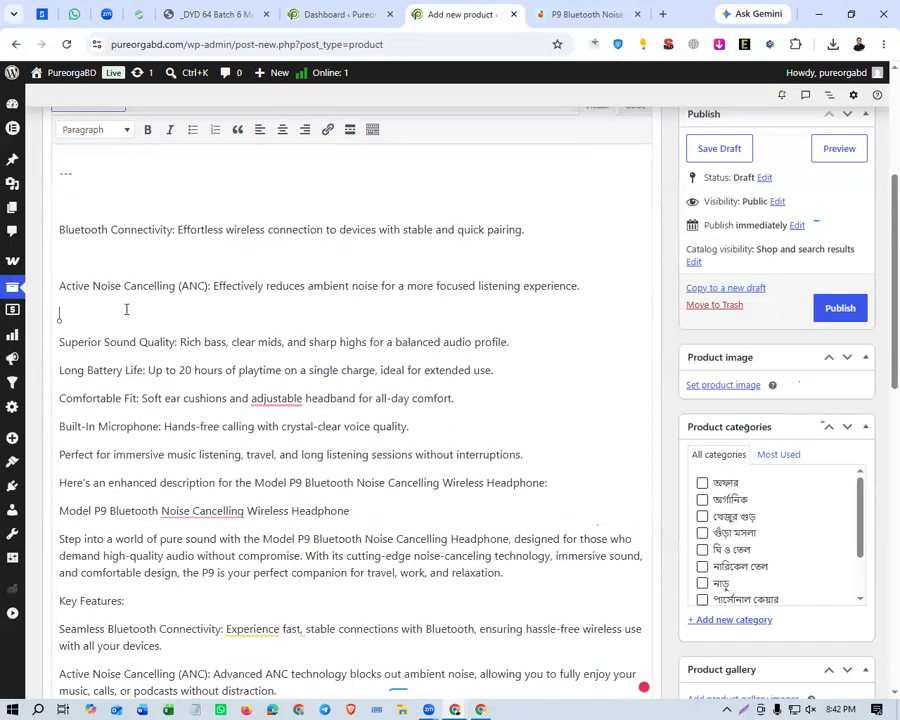
pyautogui.press('BackSpace')
pyautogui.click(102, 259)
pyautogui.press('BackSpace')
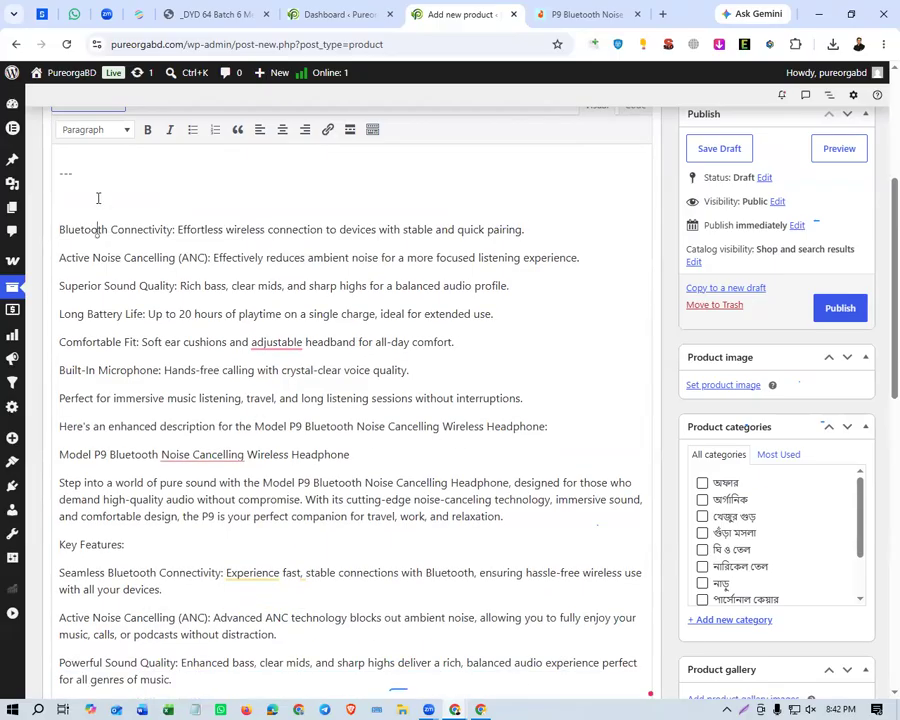
pyautogui.click(98, 198)
pyautogui.press('BackSpace')
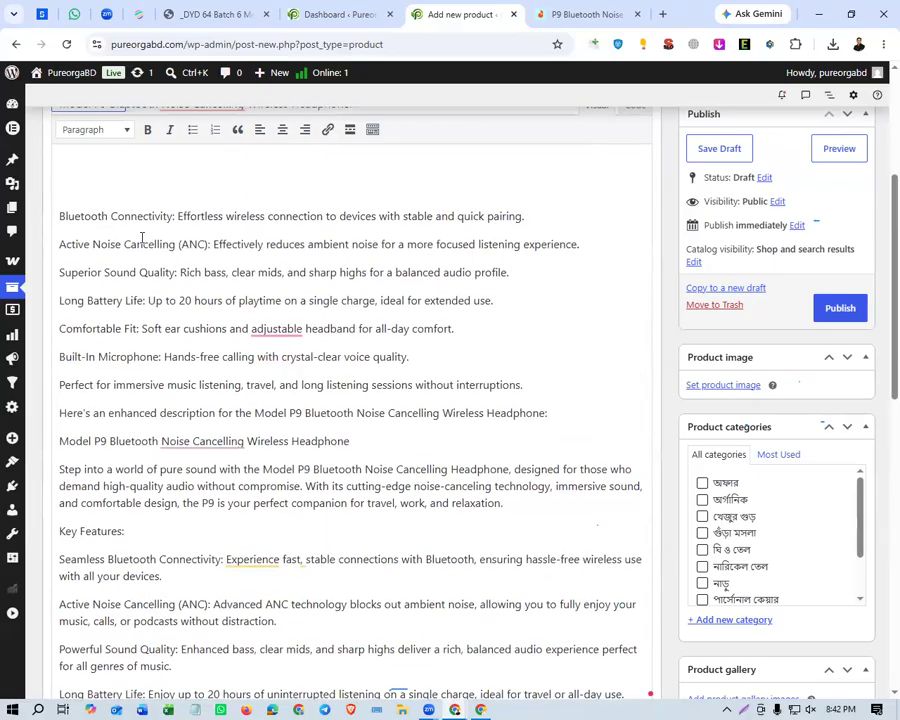
pyautogui.scroll(3, 141, 237)
pyautogui.press('BackSpace')
pyautogui.press('BackSpace')
pyautogui.press('BackSpace')
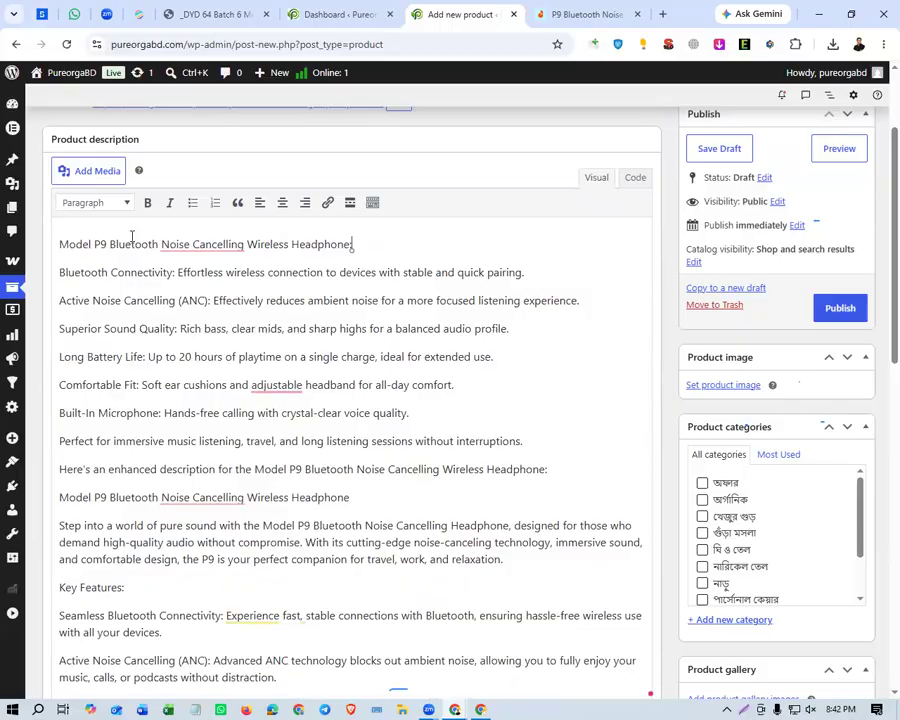
# Review the cleaned-up product description, the product data section and the short description area of the new product.
pyautogui.scroll(-10, 243, 440)
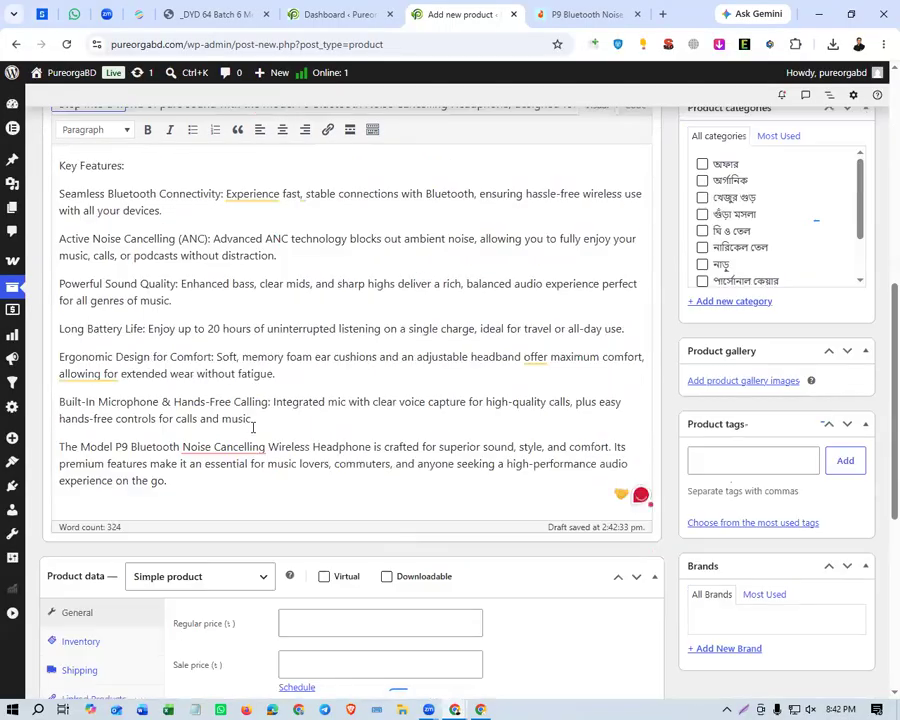
pyautogui.scroll(4, 240, 365)
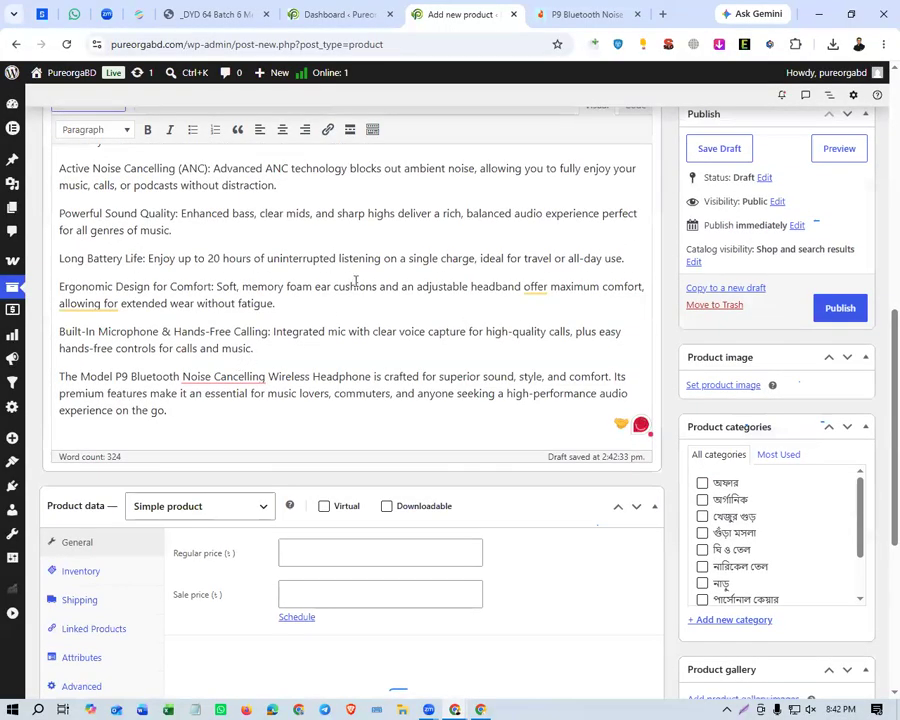
pyautogui.scroll(6, 170, 380)
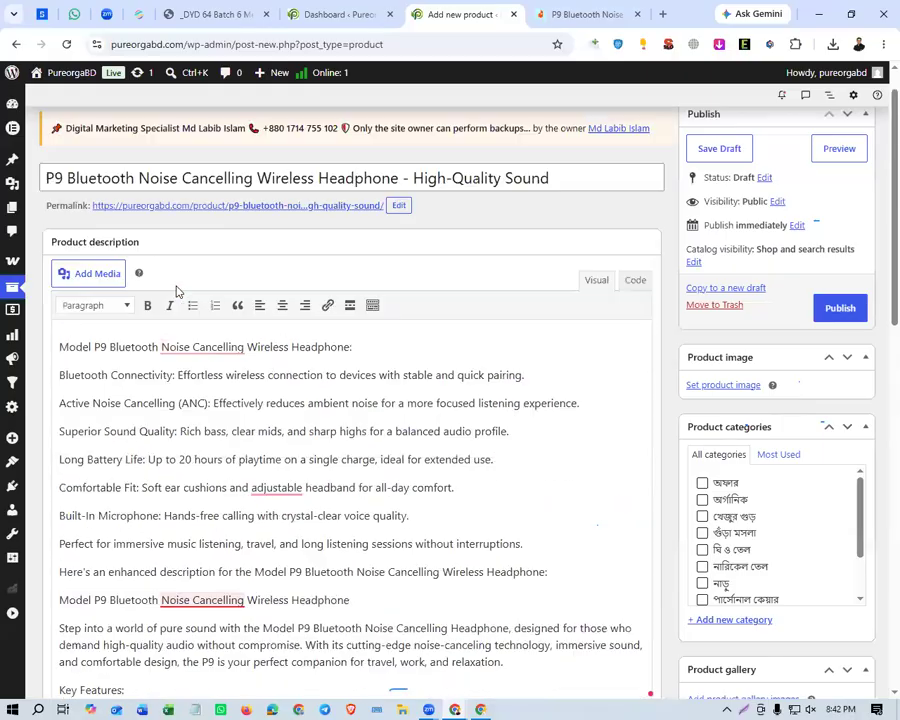
pyautogui.scroll(-7, 176, 290)
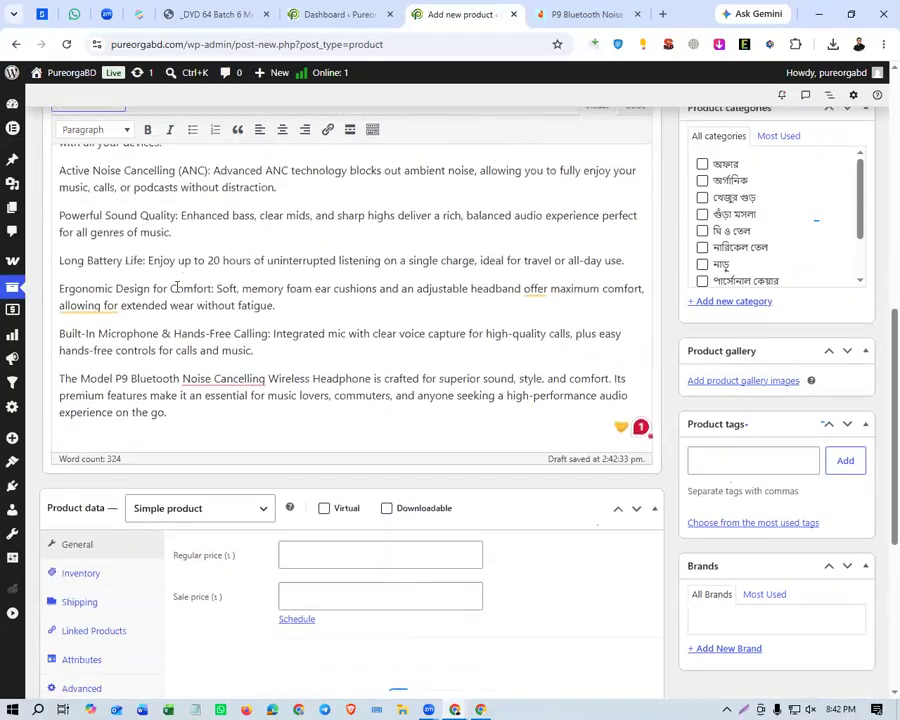
pyautogui.scroll(-4, 176, 286)
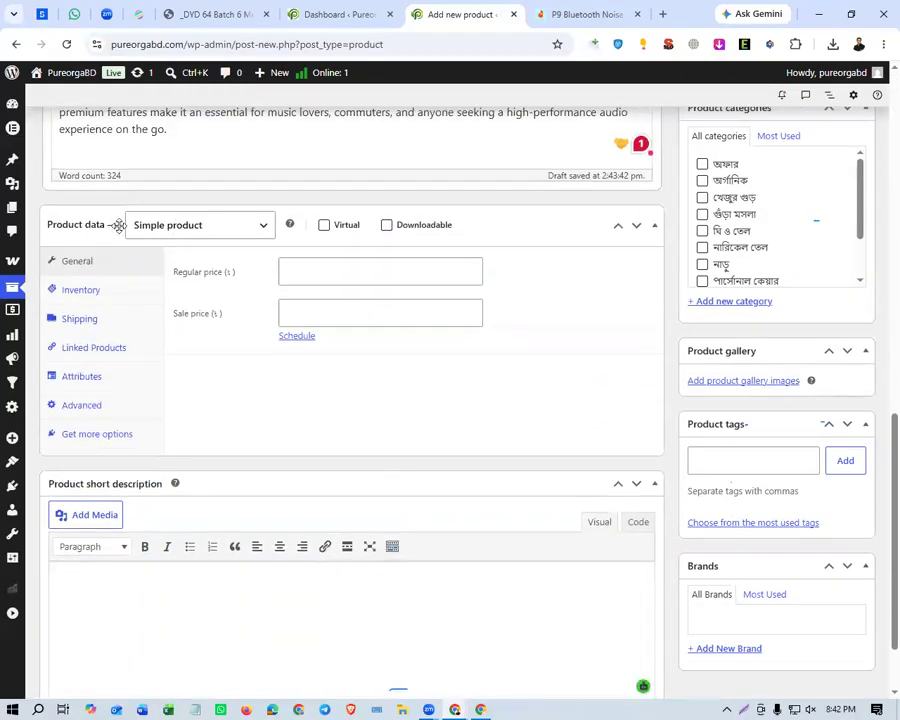
pyautogui.scroll(-1, 195, 438)
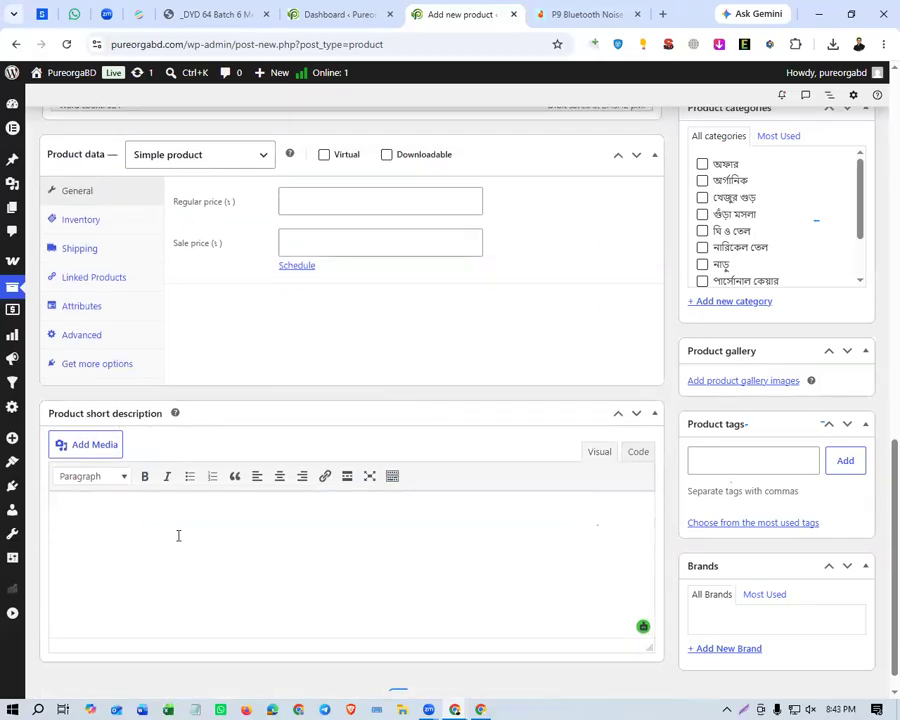
pyautogui.scroll(-1, 190, 510)
# Open the PureorgaBD storefront in a new tab from the Dashboard and browse its home page products.
pyautogui.click(362, 14)
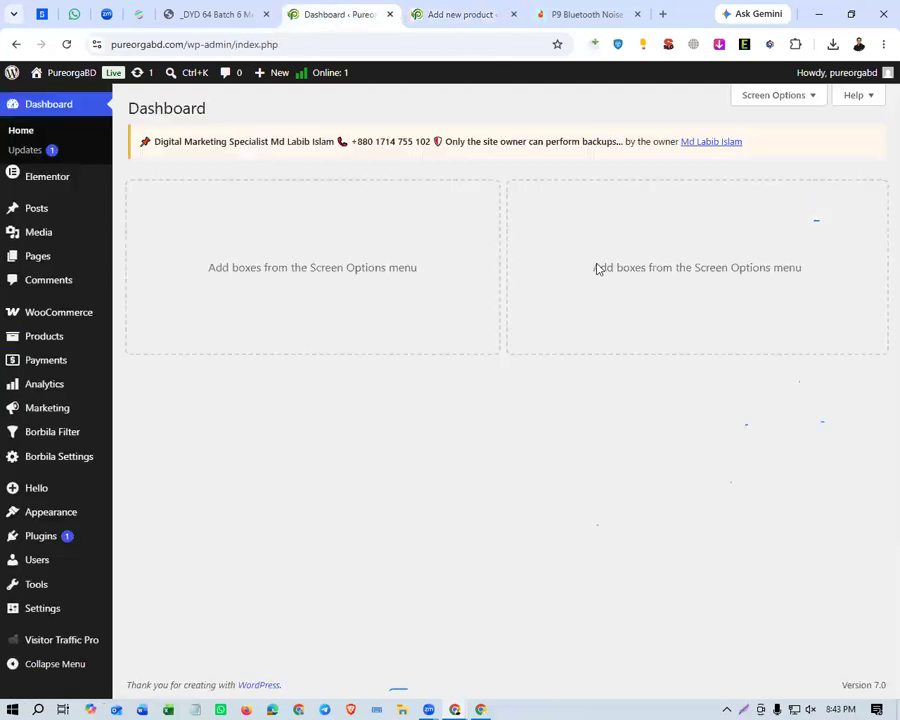
pyautogui.moveTo(55, 74)
pyautogui.middleClick(48, 95)
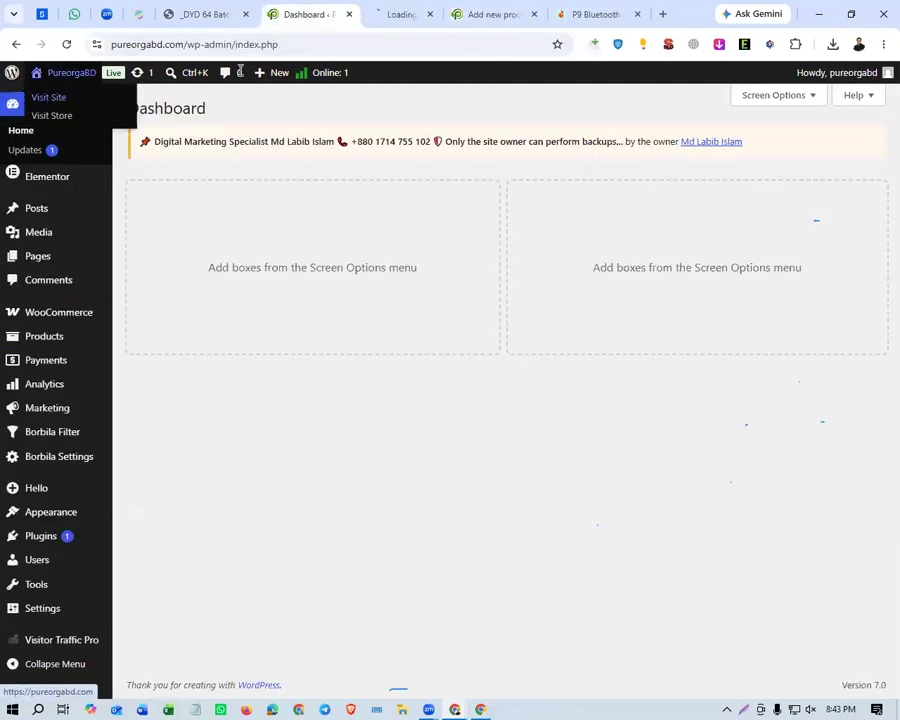
pyautogui.click(392, 14)
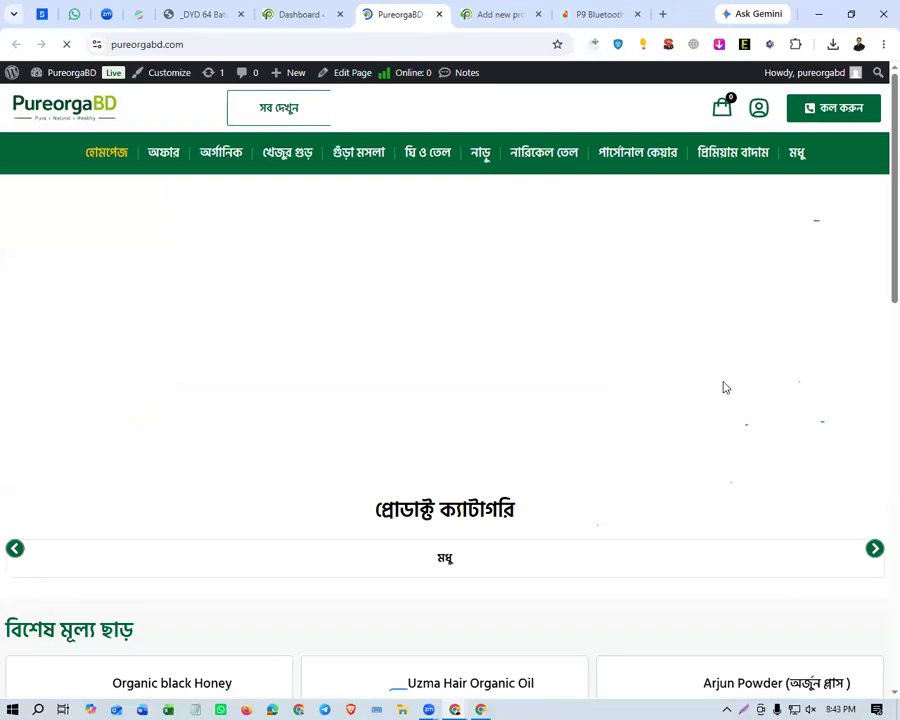
pyautogui.scroll(-10, 200, 406)
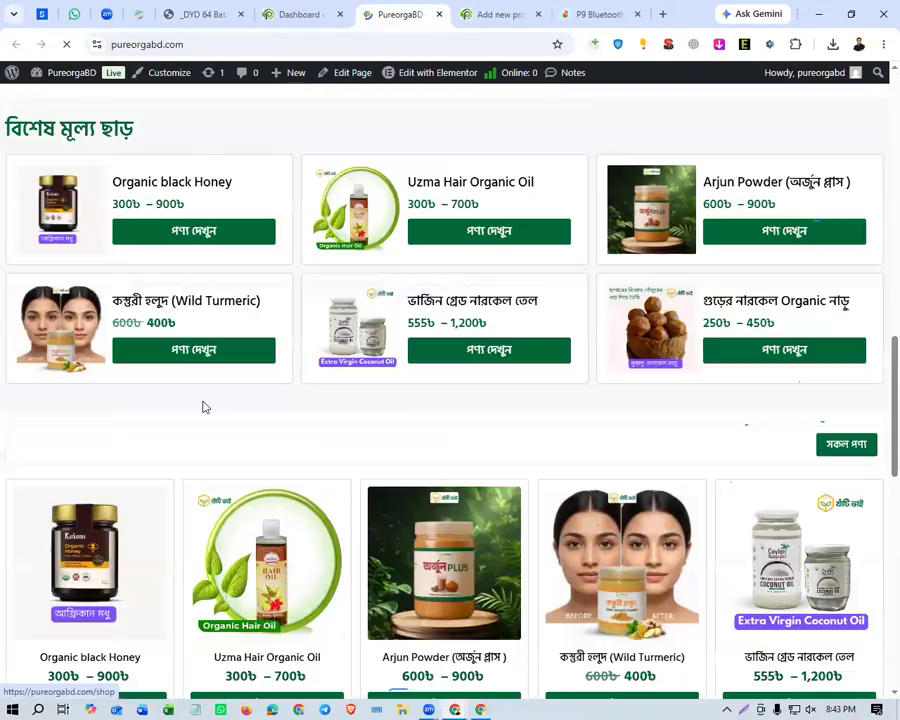
pyautogui.scroll(-2, 190, 400)
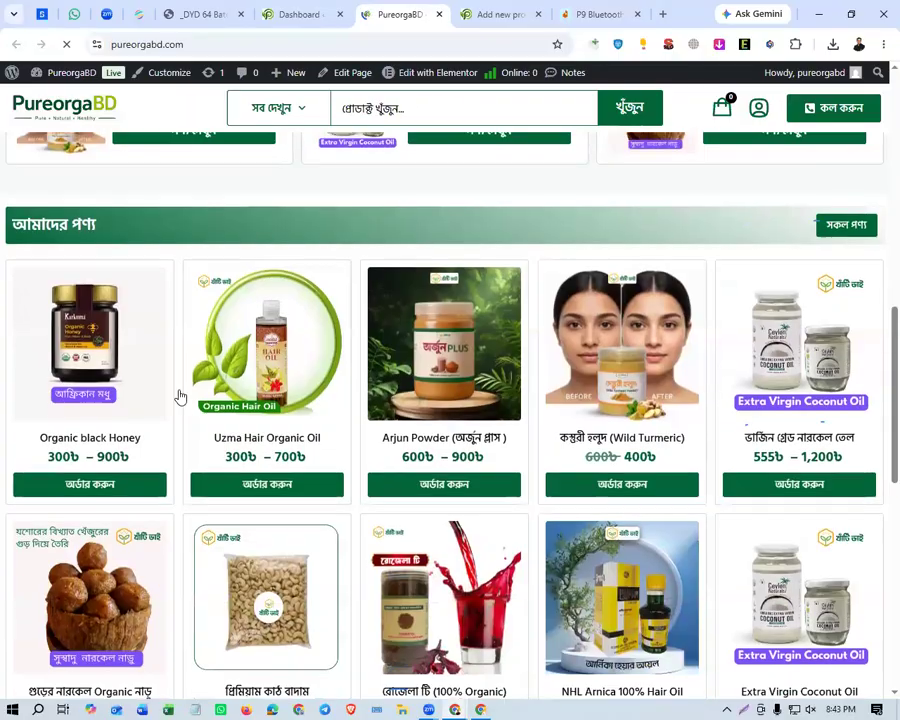
# Open the Uzma Hair Organic Oil product page and examine where its short and full descriptions are displayed.
pyautogui.click(240, 443)
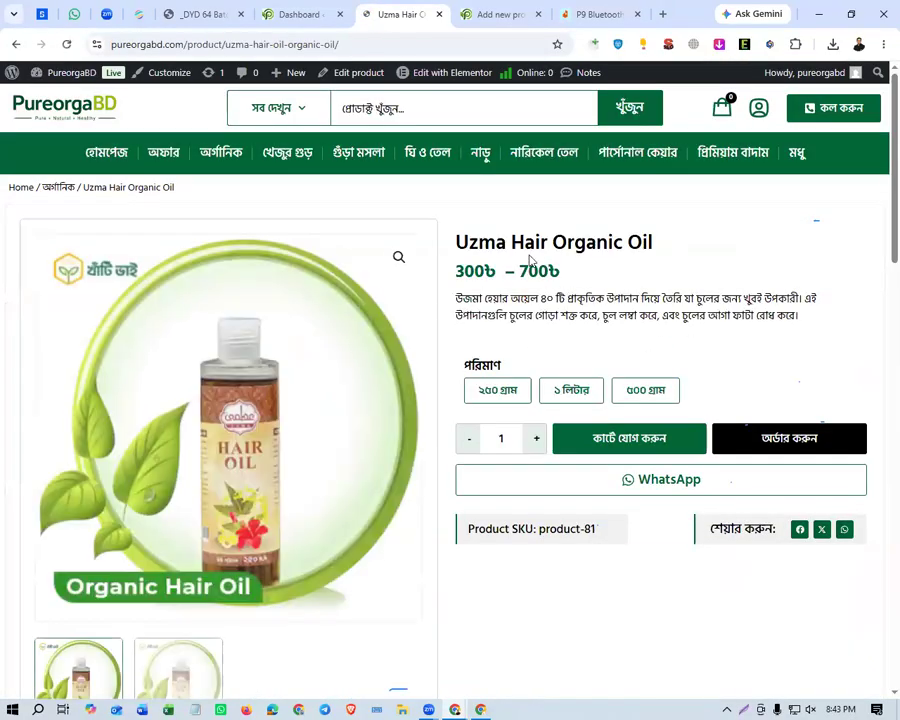
pyautogui.tripleClick(458, 297)
pyautogui.scroll(-6, 506, 372)
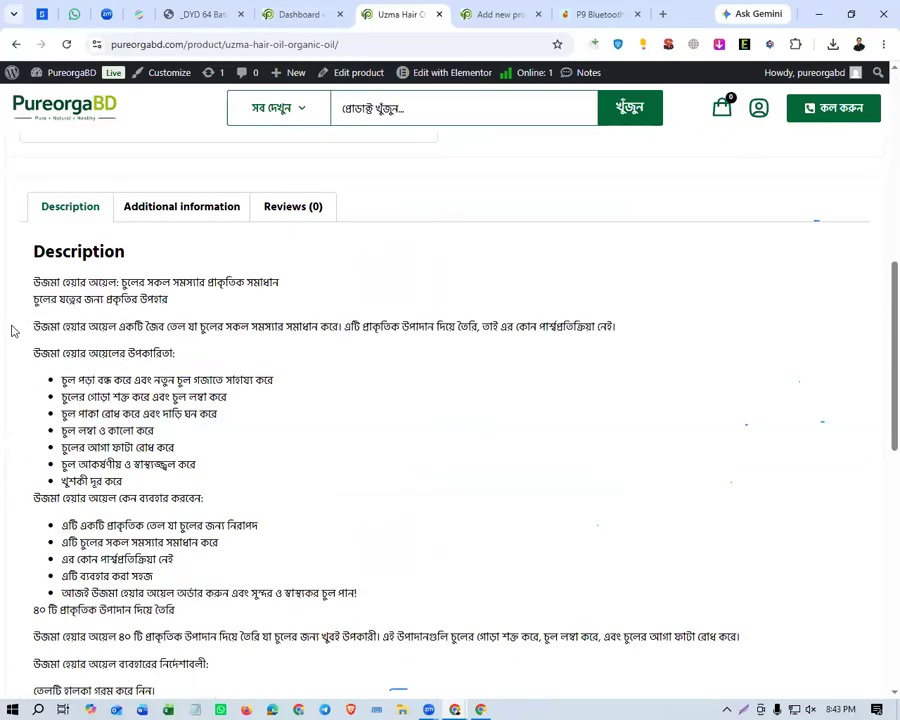
# Compare the full description section on the Uzma Hair Organic Oil page with the short description under its price.
pyautogui.moveTo(33, 285); pyautogui.dragTo(226, 571)
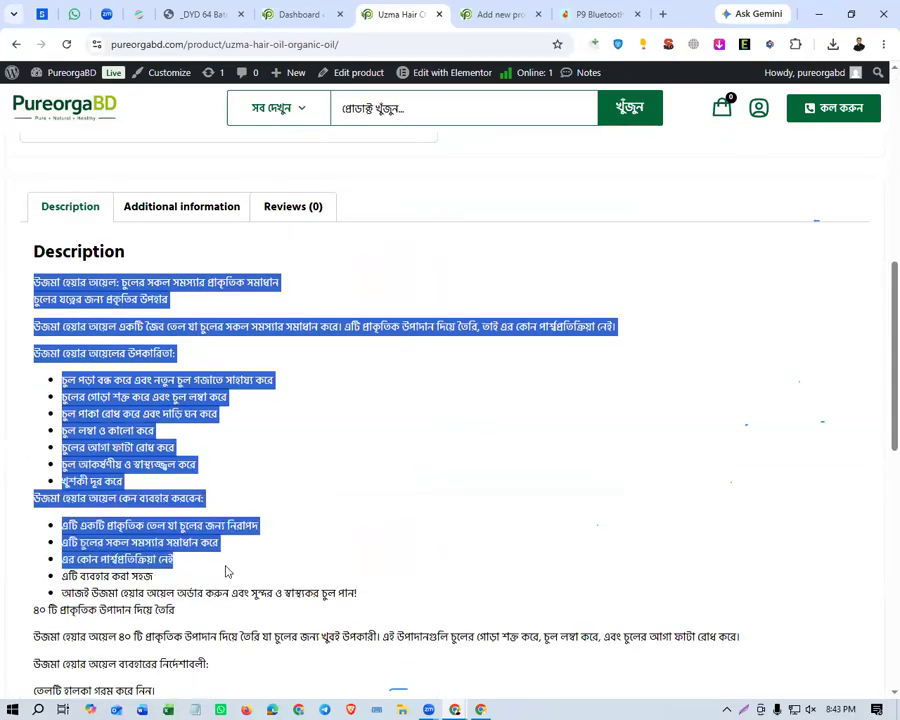
pyautogui.scroll(8, 370, 394)
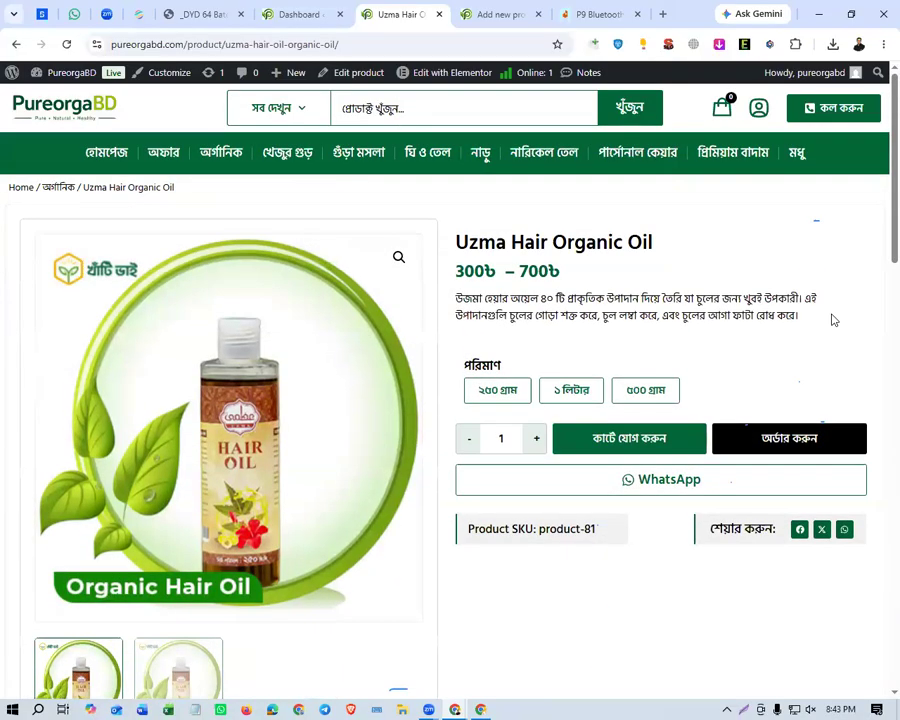
pyautogui.moveTo(828, 316); pyautogui.dragTo(458, 301)
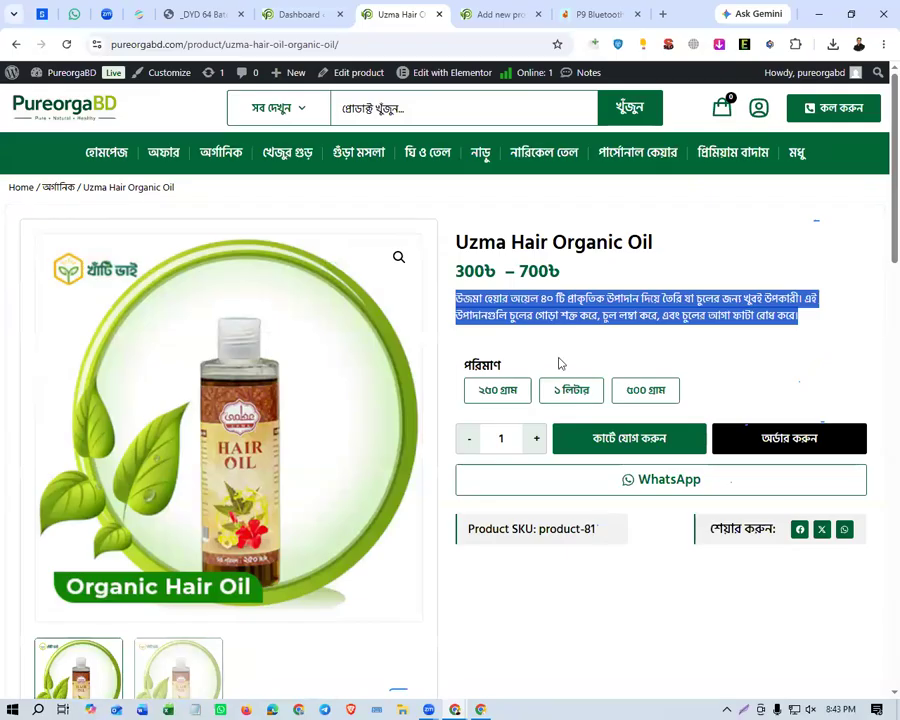
# Copy the Model P9 heading and feature lines down to Built-In Microphone from the Daraz product details, returning to the new product's short description.
pyautogui.click(492, 18)
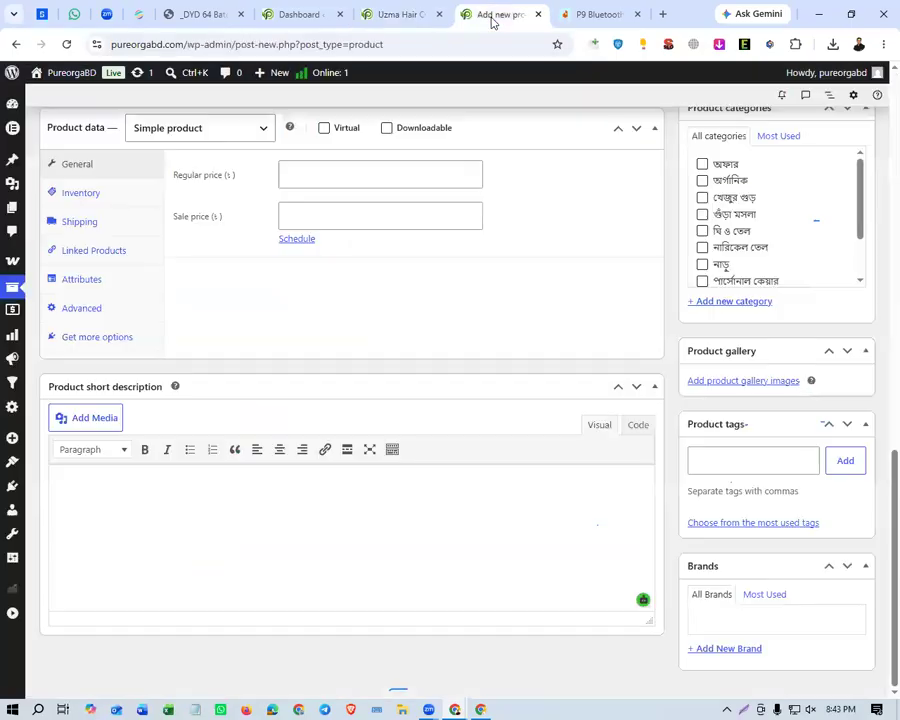
pyautogui.click(585, 15)
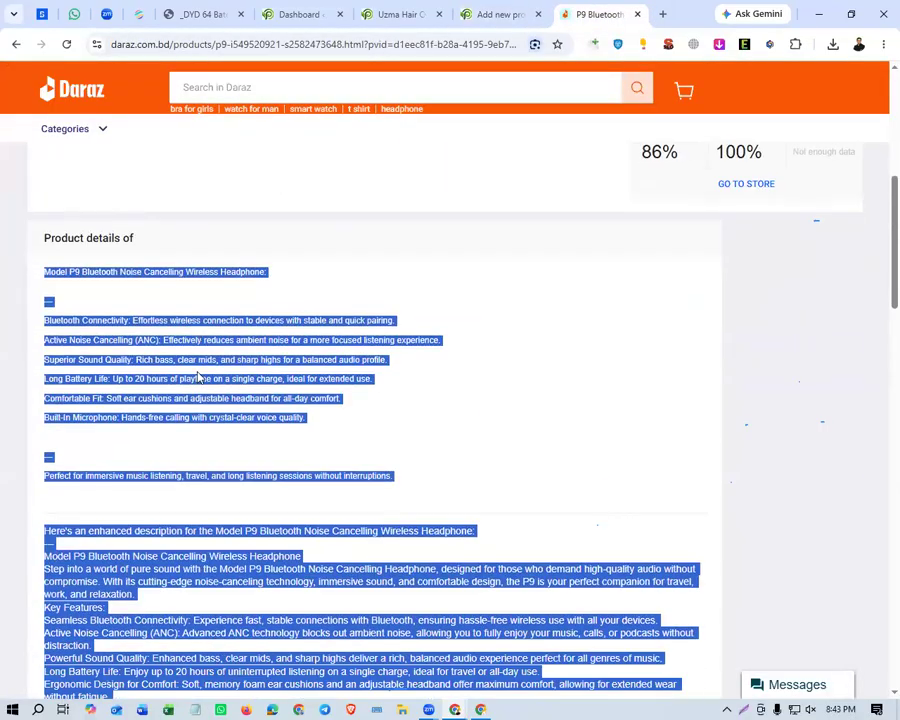
pyautogui.moveTo(333, 424); pyautogui.dragTo(48, 324)
pyautogui.hotkey('ctrl', 'c')
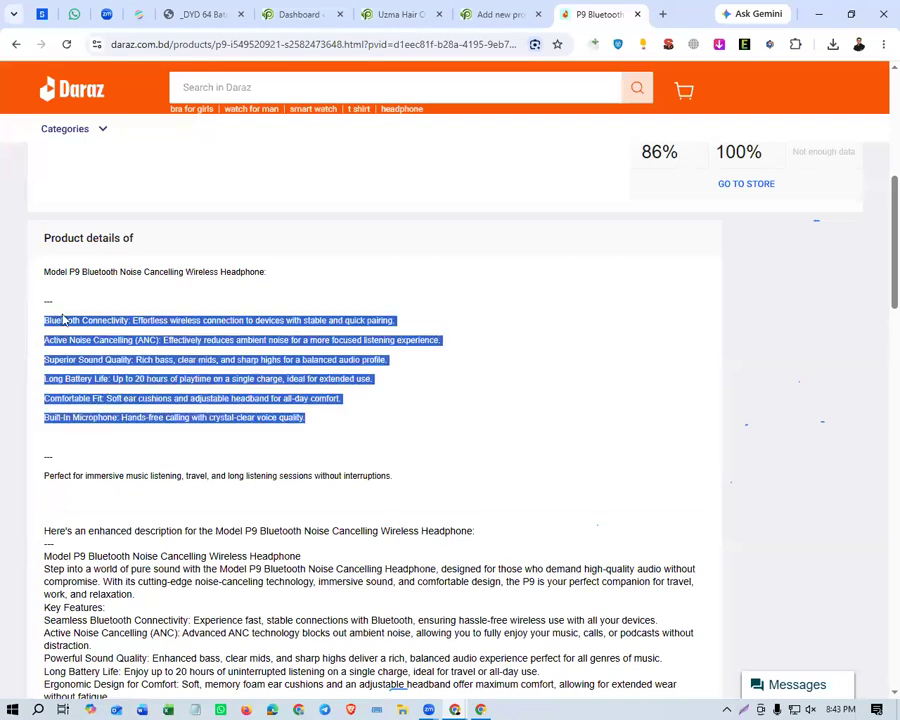
pyautogui.moveTo(46, 271); pyautogui.dragTo(69, 277)
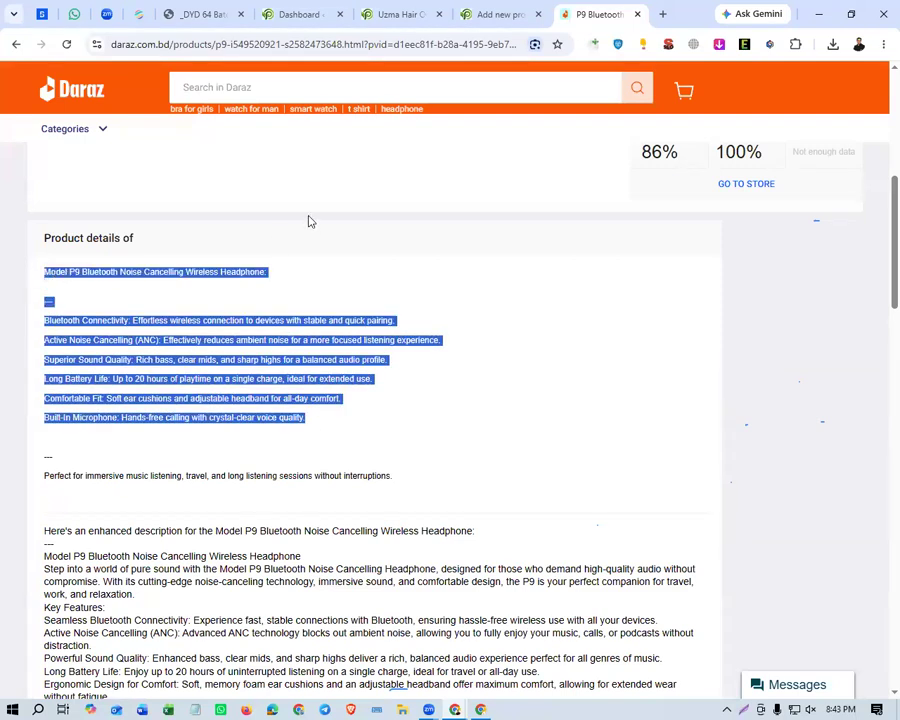
pyautogui.click(468, 20)
pyautogui.click(133, 492)
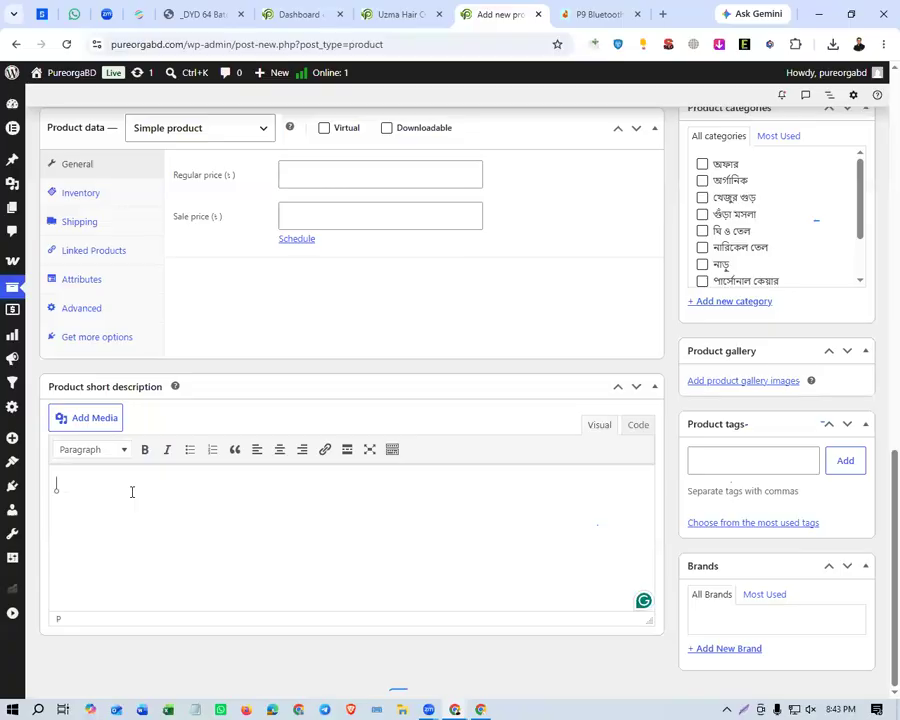
pyautogui.hotkey('ctrl', 'v')
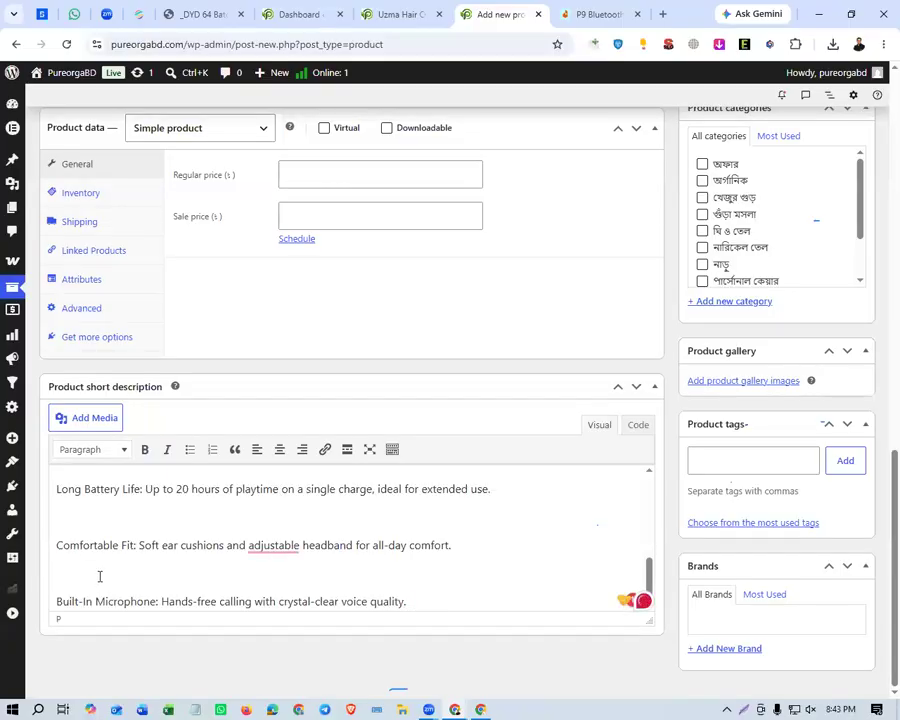
pyautogui.hotkey('ctrl', 'a')
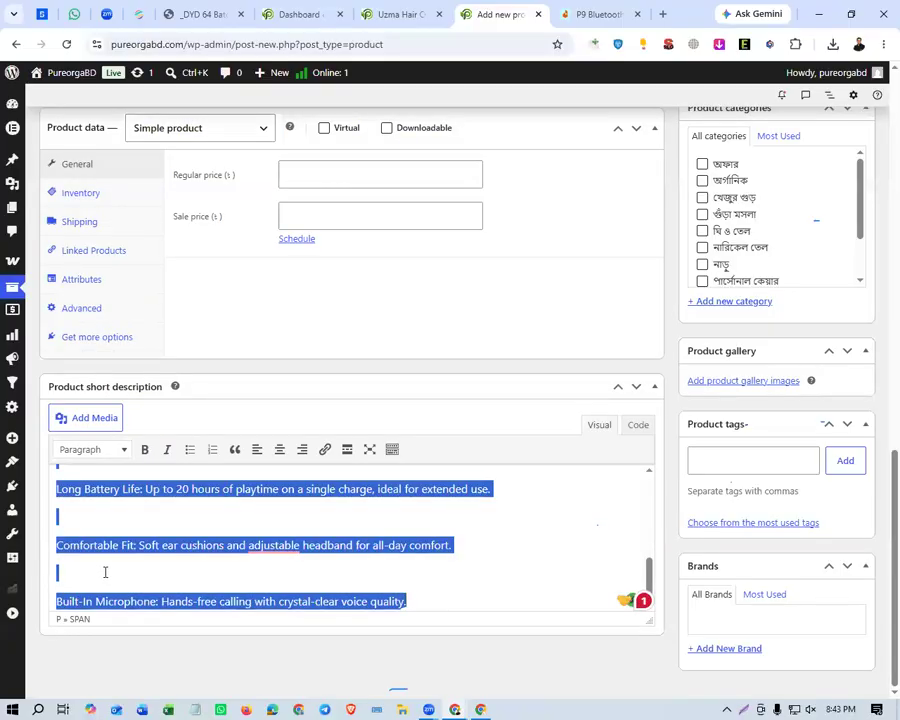
pyautogui.press('BackSpace')
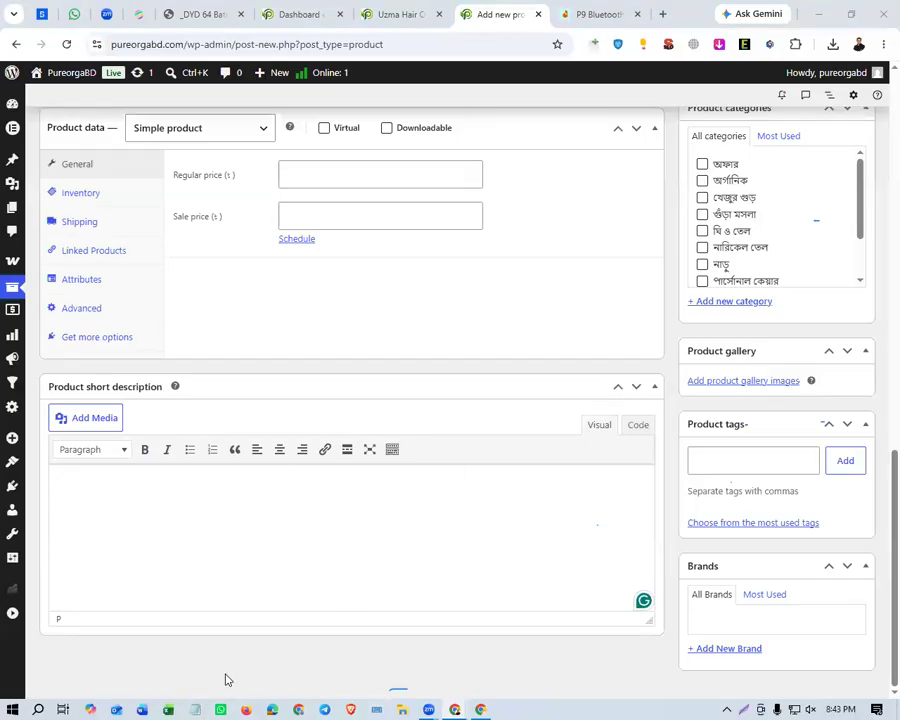
# Switch to Notepad, paste the copied headphone text into the blank document and enlarge the window and text to a readable size.
pyautogui.click(196, 707)
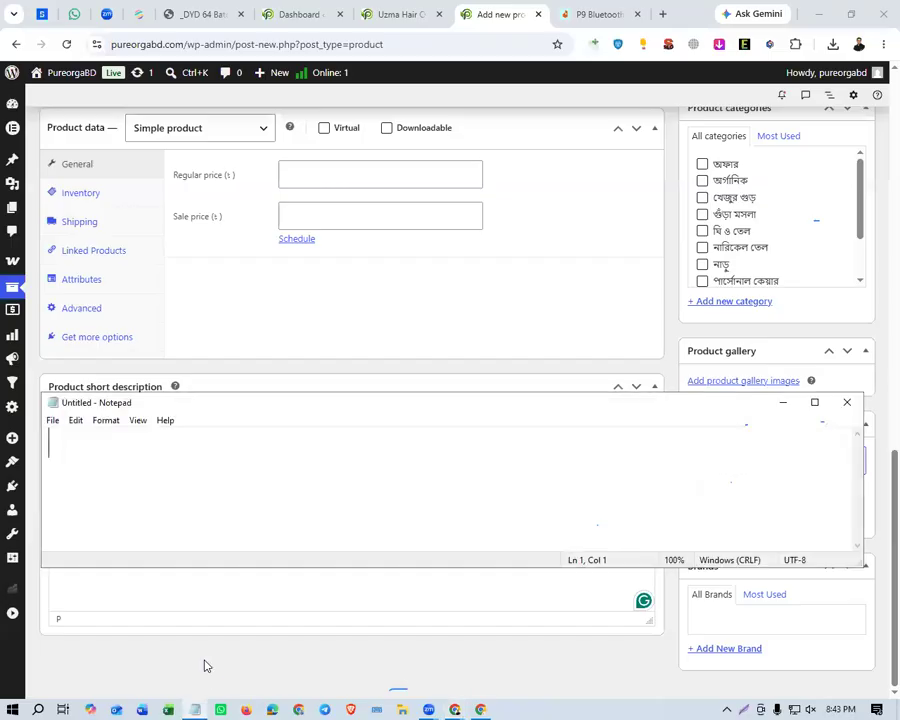
pyautogui.hotkey('ctrl', 'v')
pyautogui.scroll(-7, 153, 470)
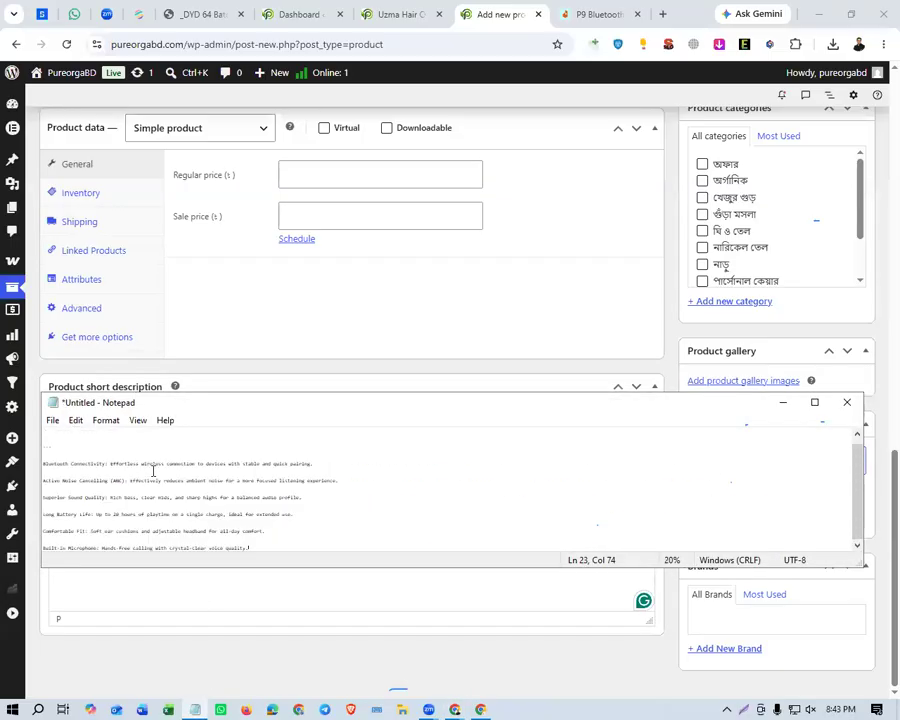
pyautogui.scroll(3, 153, 470)
pyautogui.doubleClick(197, 406)
pyautogui.scroll(5, 142, 346)
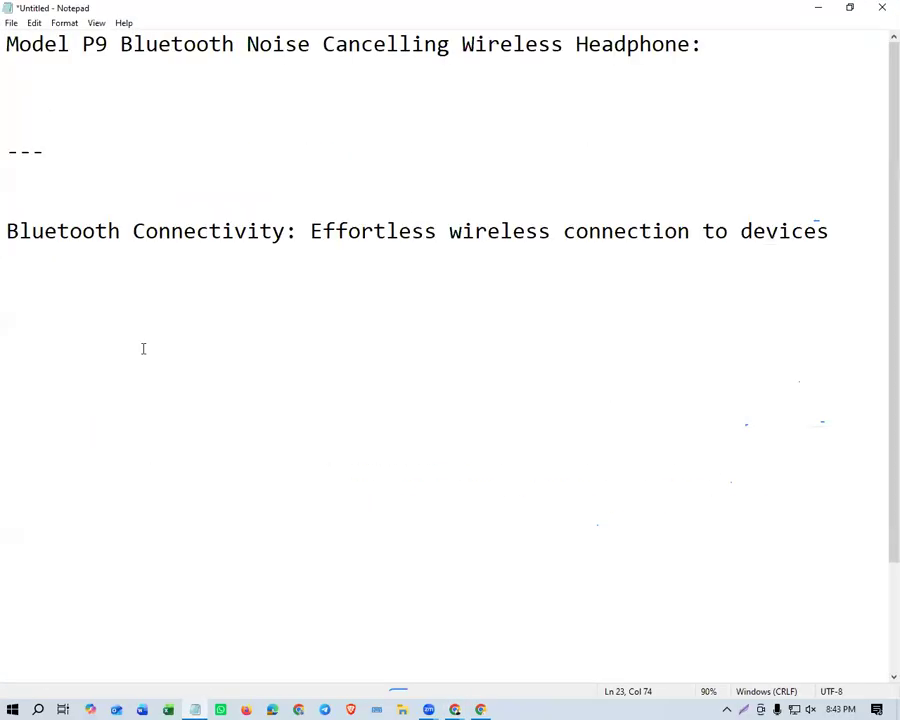
# Replace the dashed separator and surrounding blank lines below the Model P9 heading with a single blank line.
pyautogui.moveTo(32, 65); pyautogui.dragTo(47, 214)
pyautogui.press('BackSpace')
pyautogui.press('BackSpace')
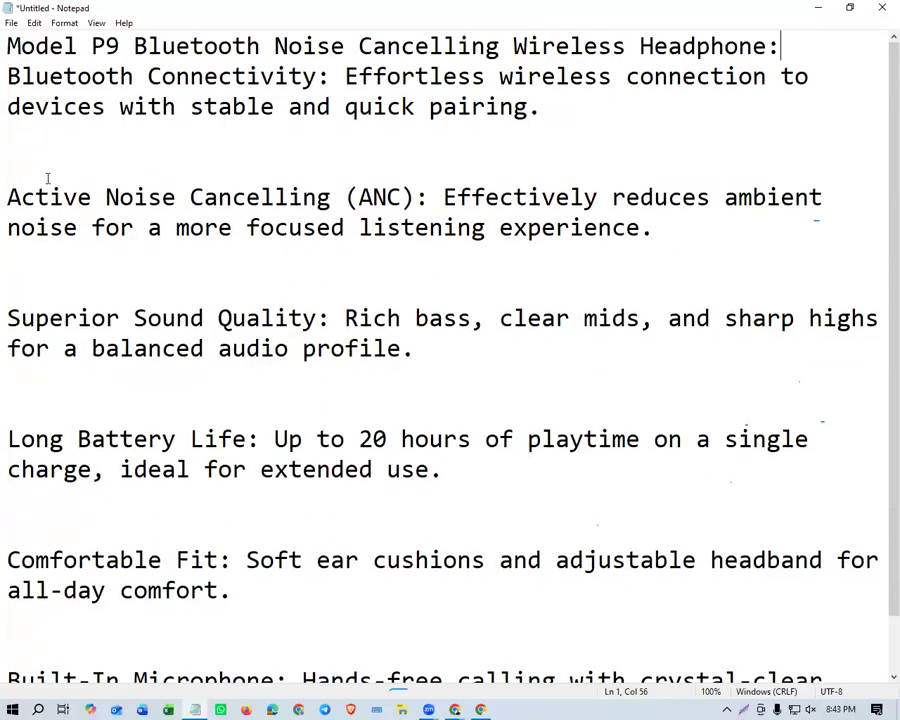
pyautogui.press('Return')
# Remove the extra blank lines between the feature paragraphs, from Bluetooth Connectivity to Built-In Microphone, leaving one blank line between each.
pyautogui.click(27, 203)
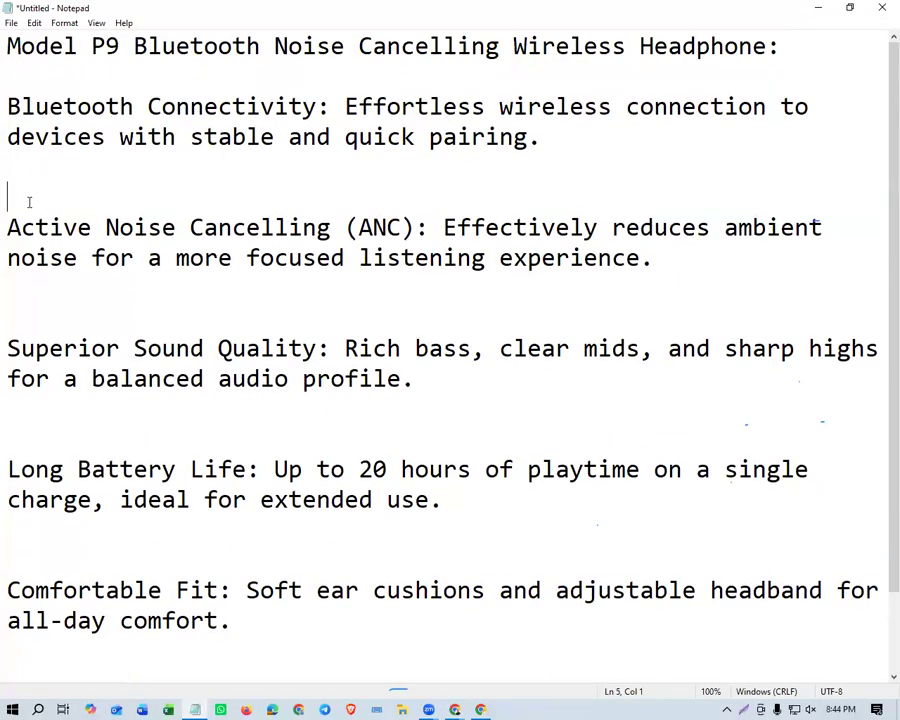
pyautogui.press('BackSpace')
pyautogui.click(32, 296)
pyautogui.press('BackSpace')
pyautogui.click(48, 375)
pyautogui.press('BackSpace')
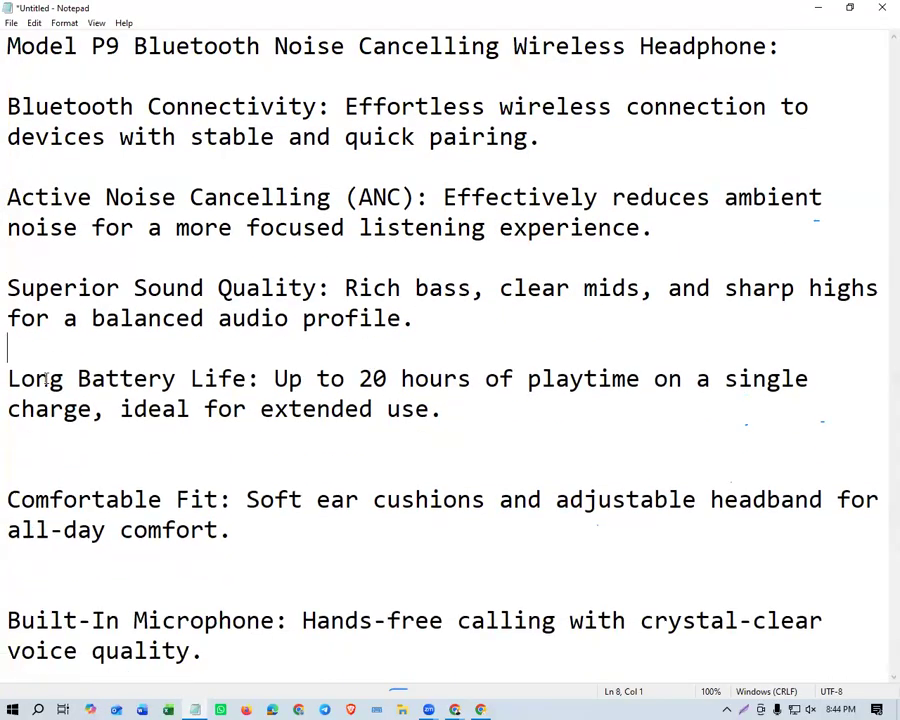
pyautogui.click(52, 466)
pyautogui.press('BackSpace')
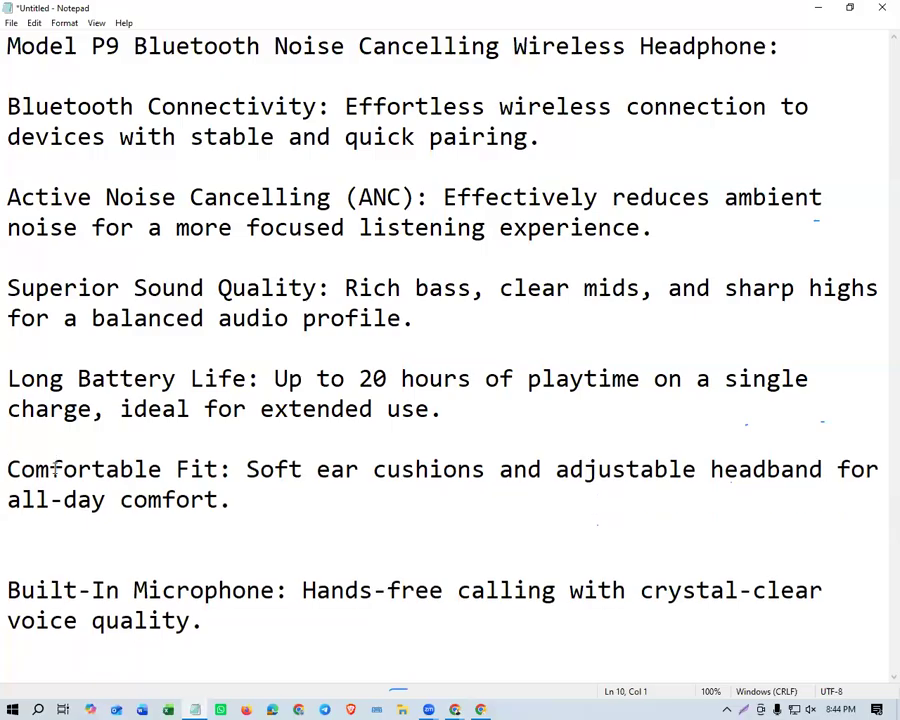
pyautogui.click(16, 563)
pyautogui.press('BackSpace')
# Copy all the cleaned text from Notepad into the product short description in Chrome and check the pasted result.
pyautogui.moveTo(203, 591); pyautogui.dragTo(134, 409)
pyautogui.hotkey('ctrl', 'a')
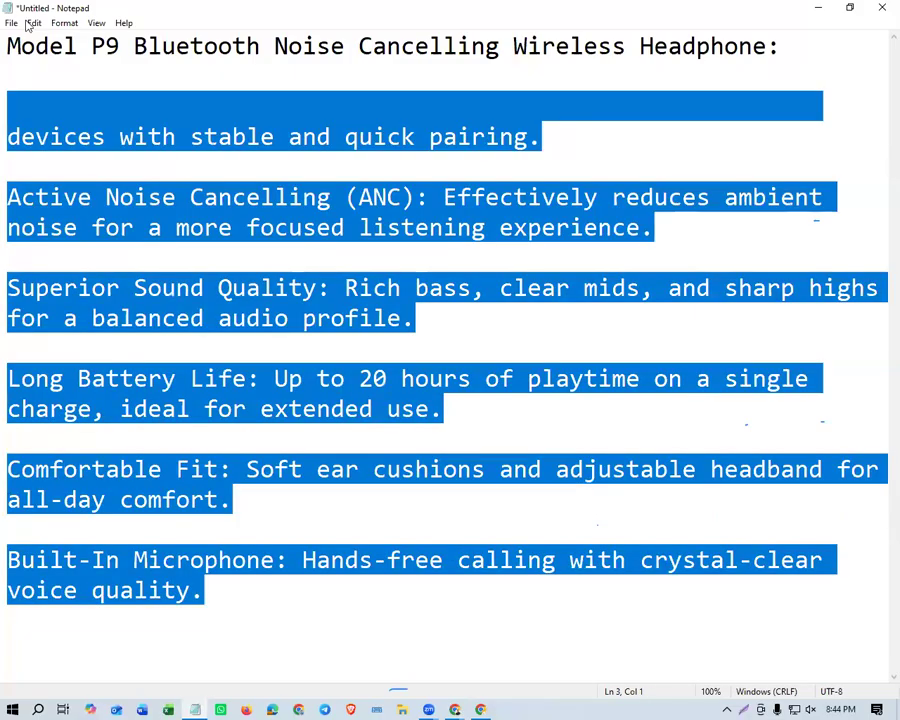
pyautogui.doubleClick(482, 8)
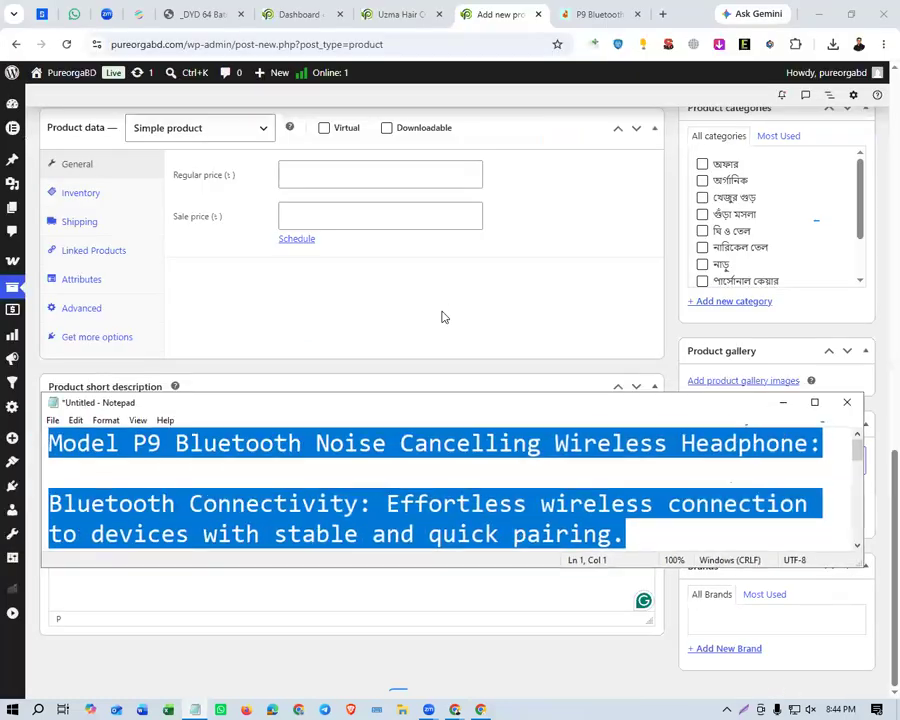
pyautogui.hotkey('alt', 'Tab')
pyautogui.hotkey('ctrl', 'v')
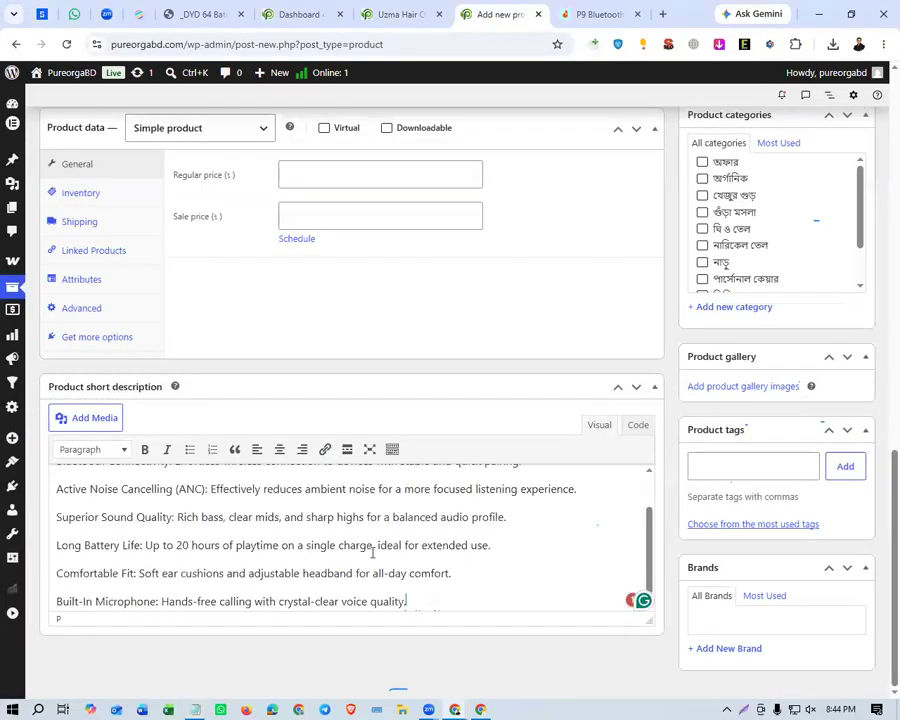
pyautogui.scroll(3, 474, 553)
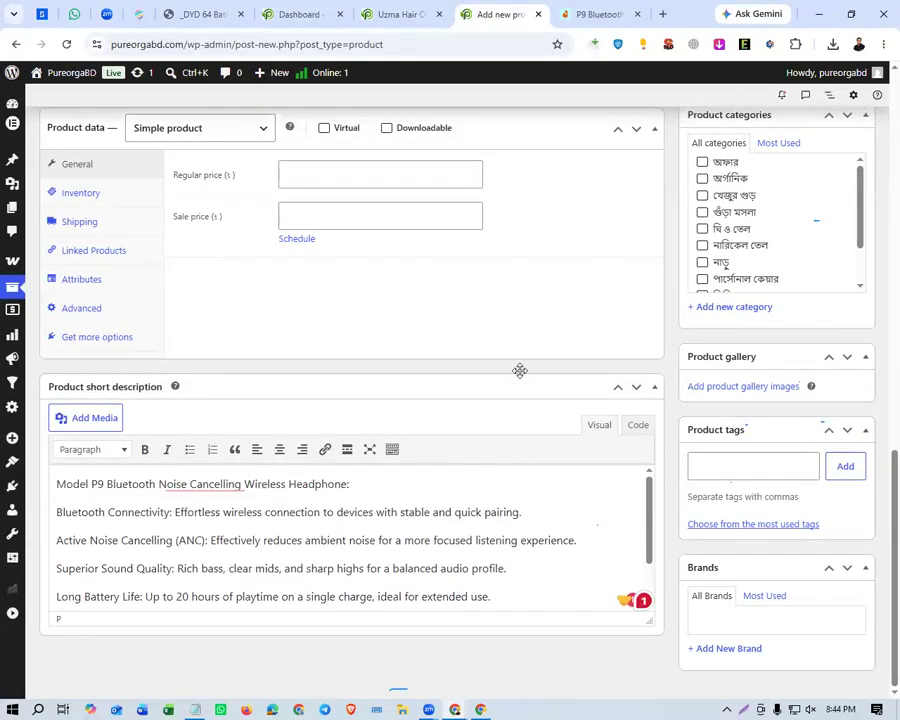
pyautogui.scroll(4, 500, 365)
pyautogui.scroll(10, 486, 361)
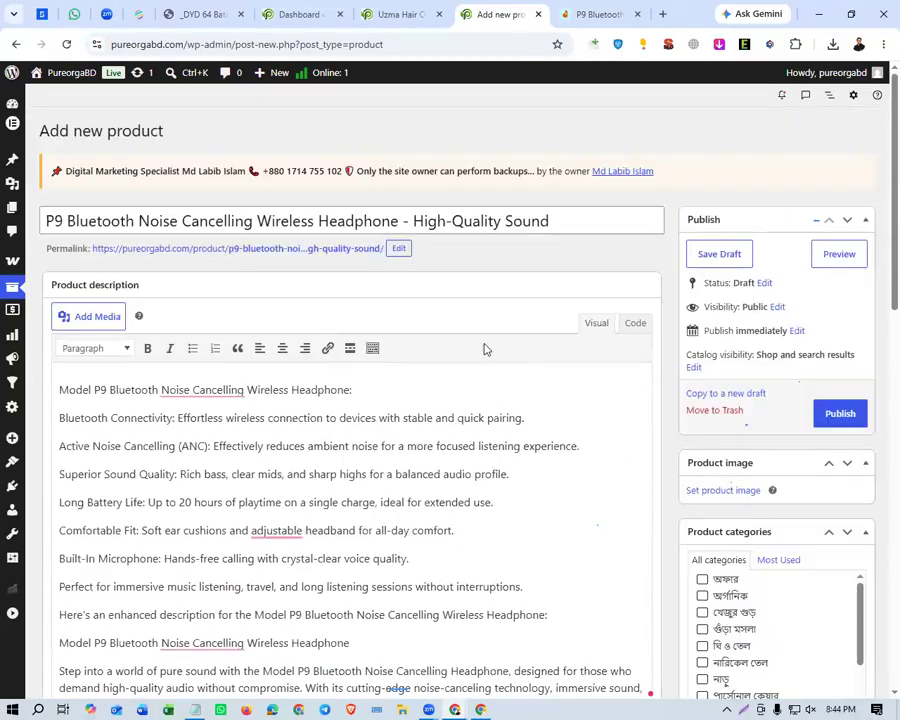
# Look up the headphone's original price on Daraz and set the new product's regular price to 928.
pyautogui.click(574, 15)
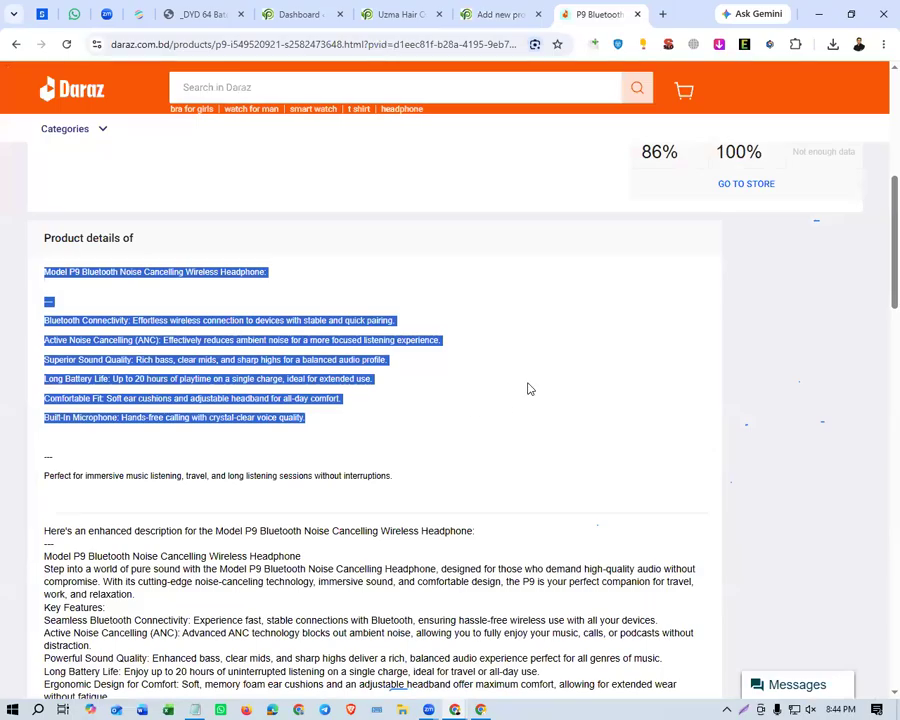
pyautogui.scroll(5, 527, 386)
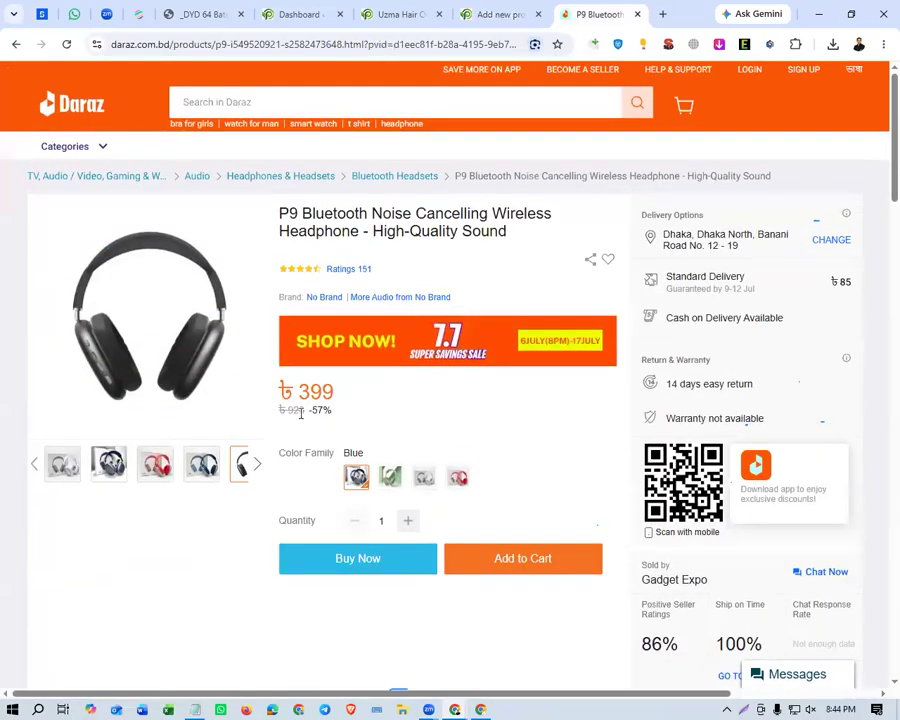
pyautogui.moveTo(298, 416); pyautogui.dragTo(287, 417)
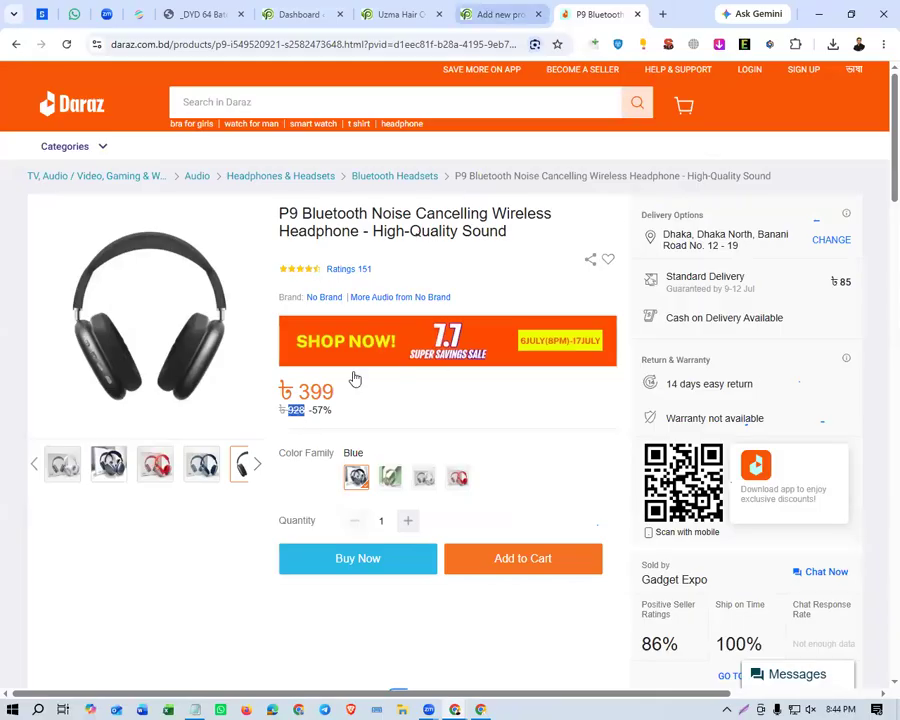
pyautogui.hotkey('ctrl', 'shift', 'Tab')
pyautogui.scroll(-12, 260, 342)
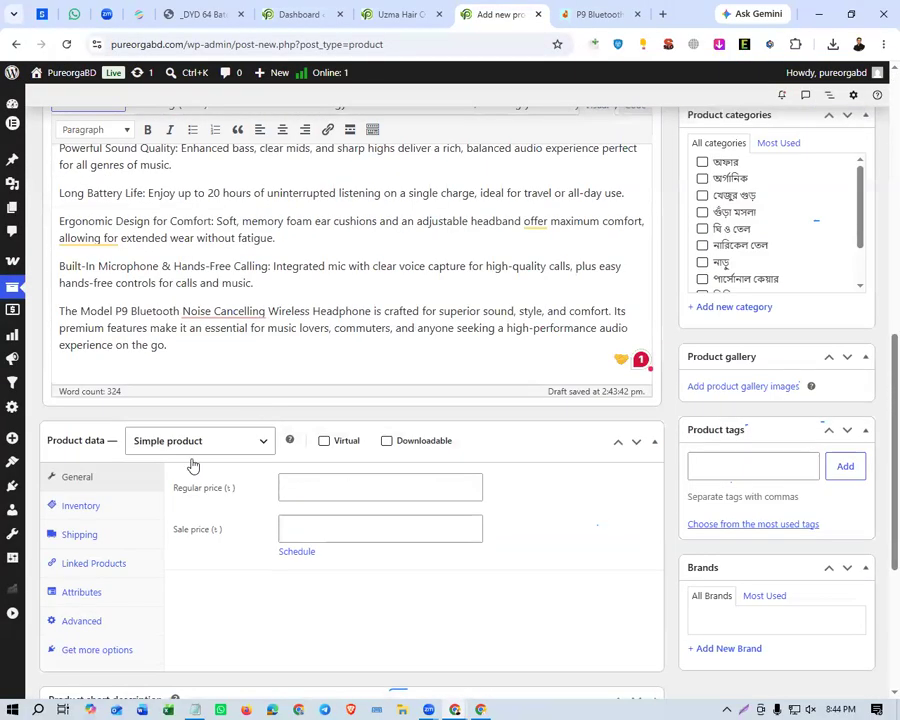
pyautogui.click(381, 486)
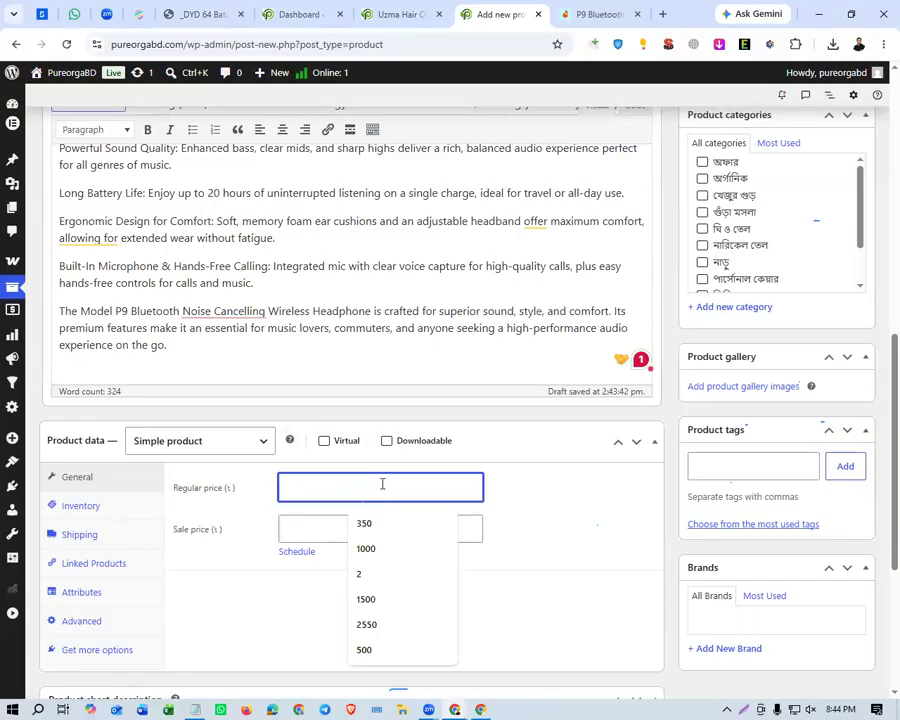
pyautogui.write('928')
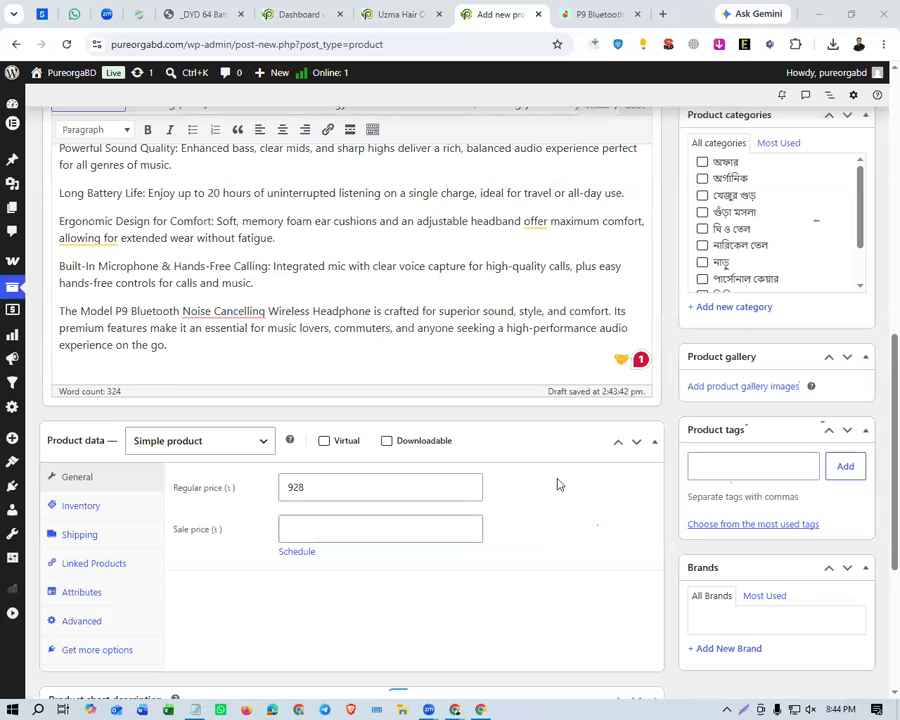
# Copy the discounted Daraz price of 399 into the product's sale price and mark the product as Virtual.
pyautogui.click(585, 14)
pyautogui.doubleClick(316, 392)
pyautogui.hotkey('ctrl', 'c')
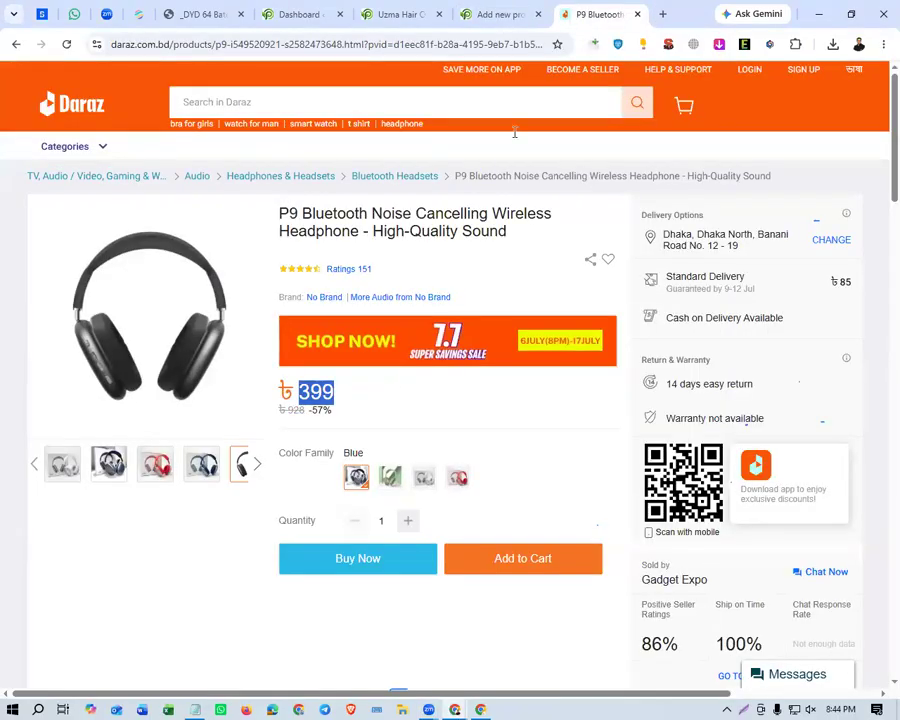
pyautogui.click(498, 16)
pyautogui.click(346, 522)
pyautogui.hotkey('ctrl', 'v')
pyautogui.click(500, 532)
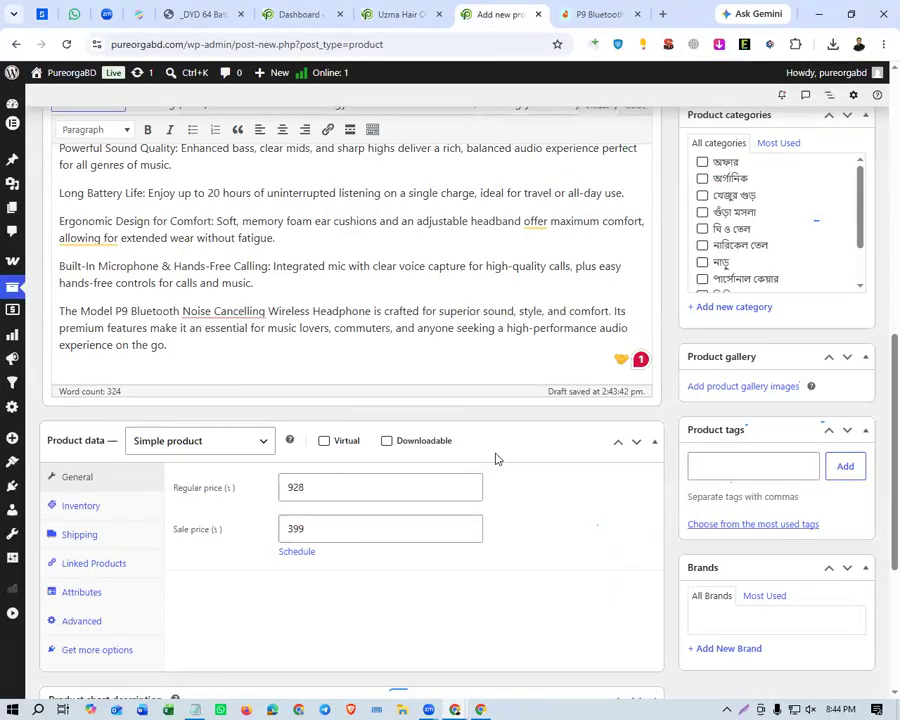
pyautogui.click(324, 442)
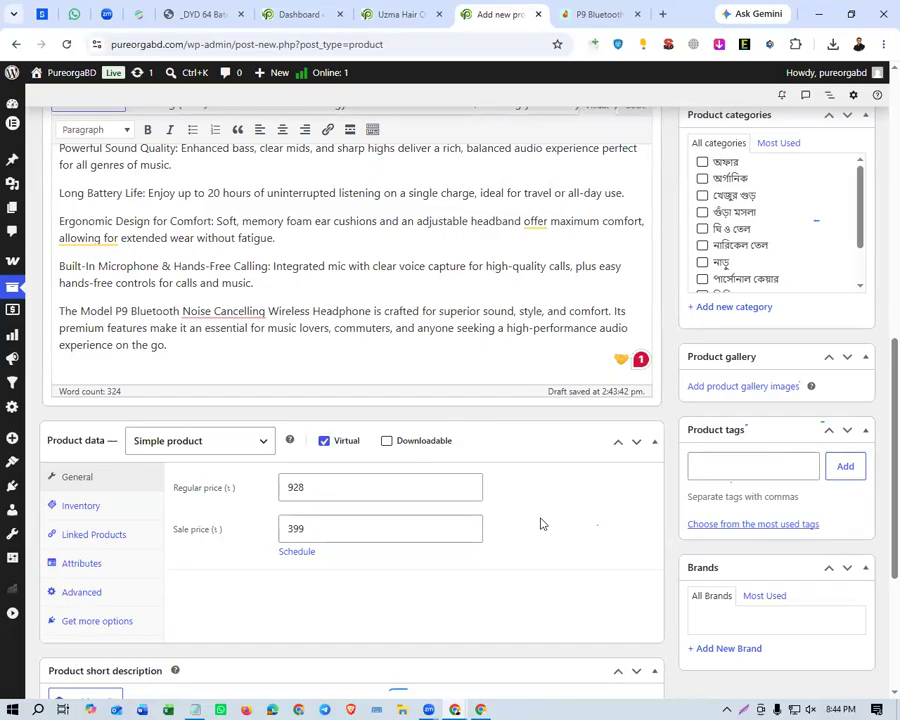
# Open the product's inventory settings and examine the SKU, GTIN and stock options.
pyautogui.scroll(-3, 540, 518)
pyautogui.click(110, 370)
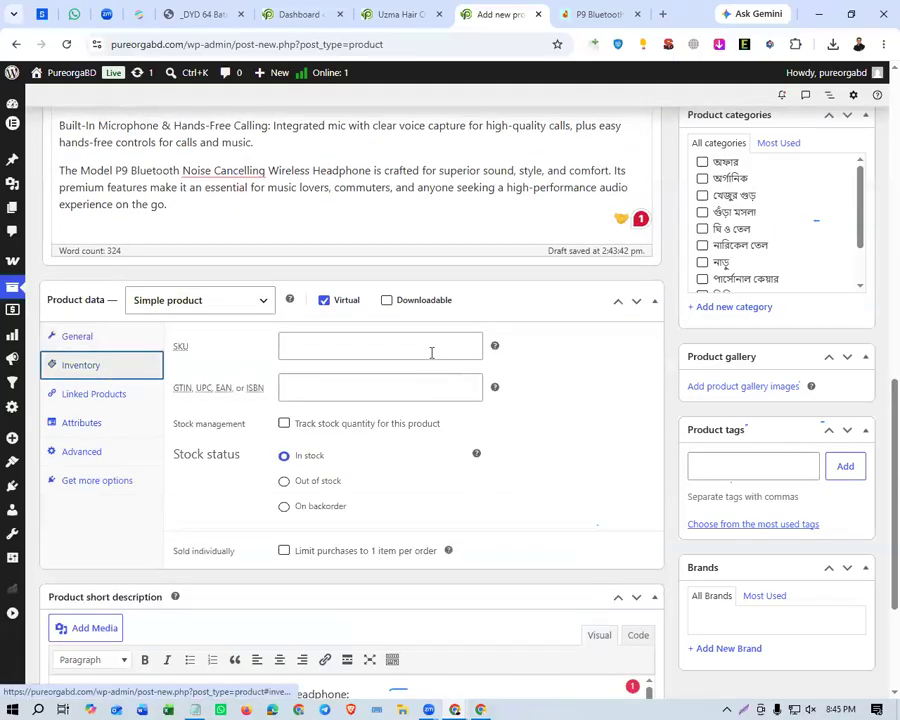
pyautogui.click(315, 347)
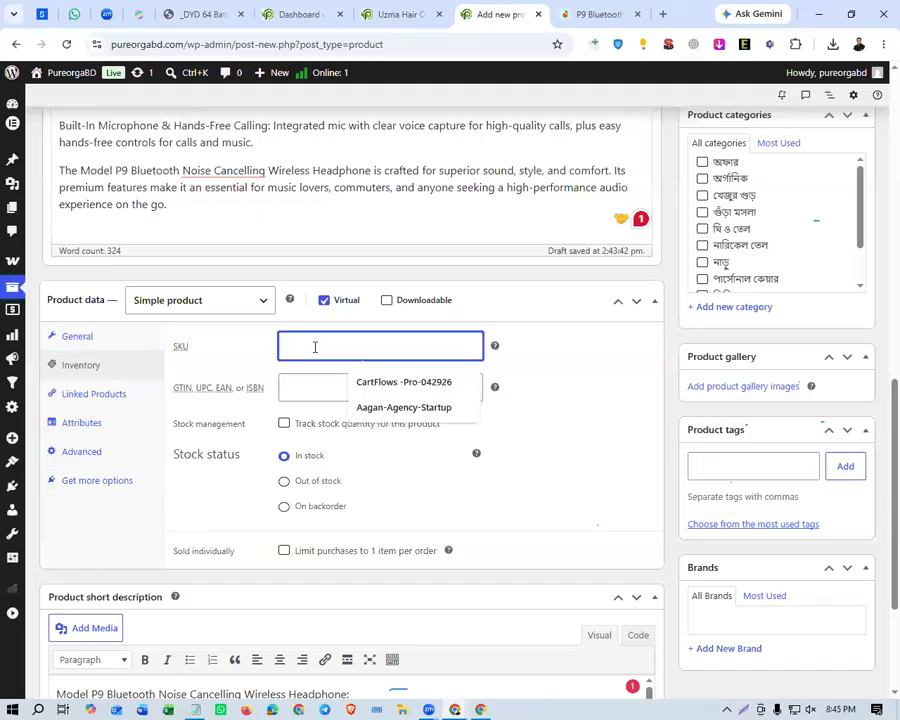
pyautogui.click(272, 390)
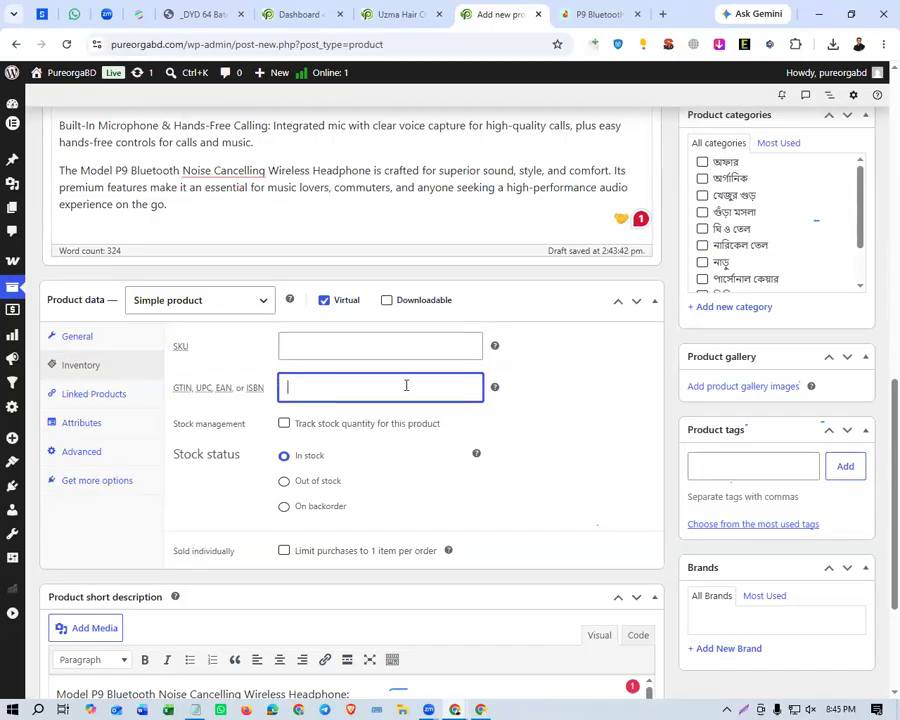
pyautogui.click(558, 381)
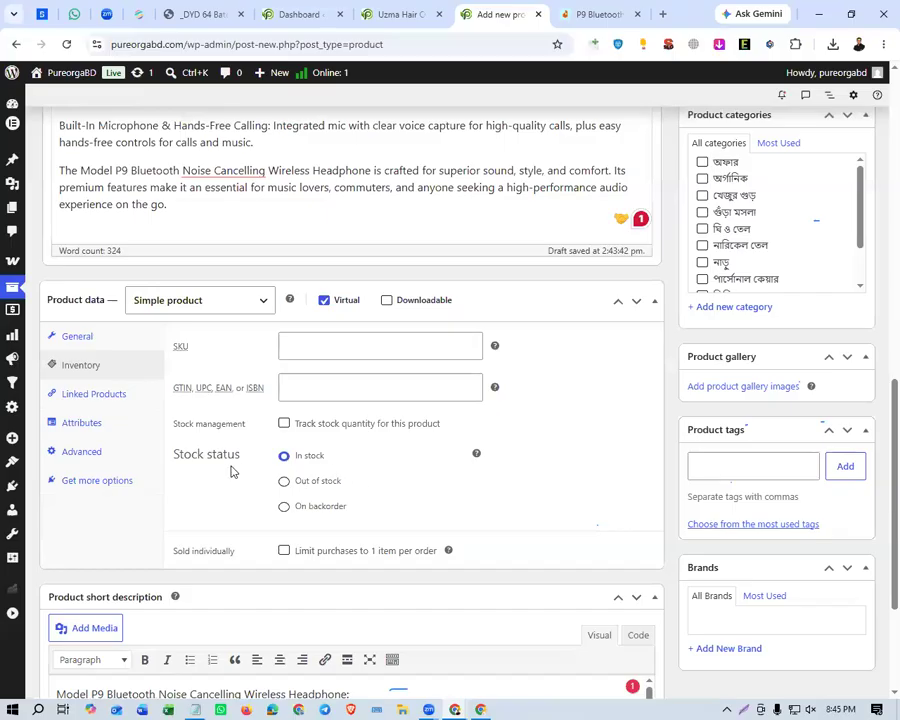
pyautogui.scroll(-1, 249, 466)
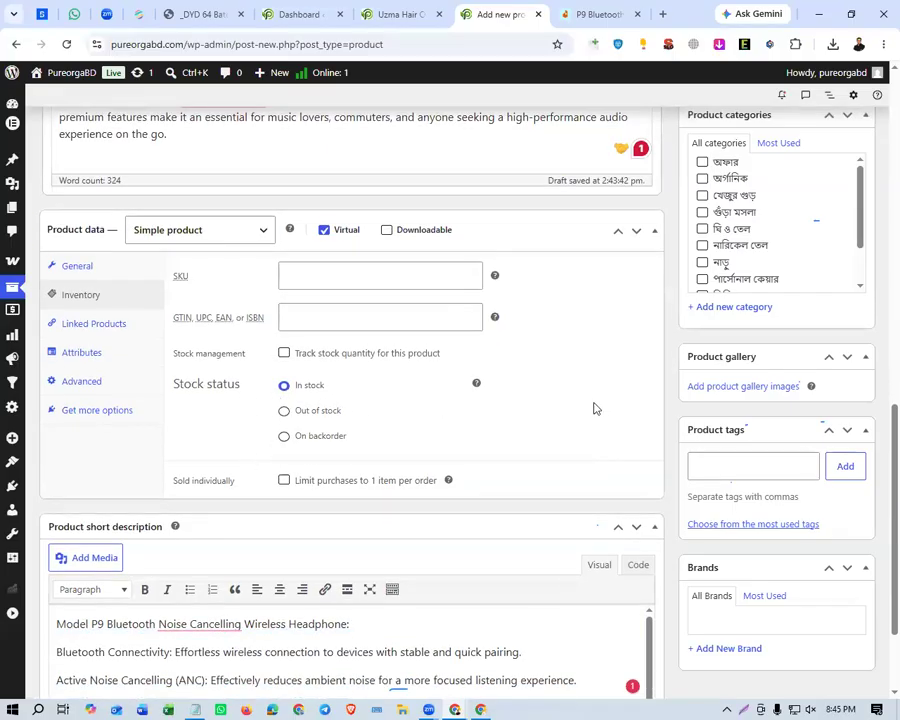
# Turn on stock quantity tracking for the headphone, set the quantity to 10 and leave backorders disallowed.
pyautogui.click(284, 411)
pyautogui.click(284, 386)
pyautogui.click(284, 355)
pyautogui.click(284, 355)
pyautogui.click(284, 355)
pyautogui.click(312, 392)
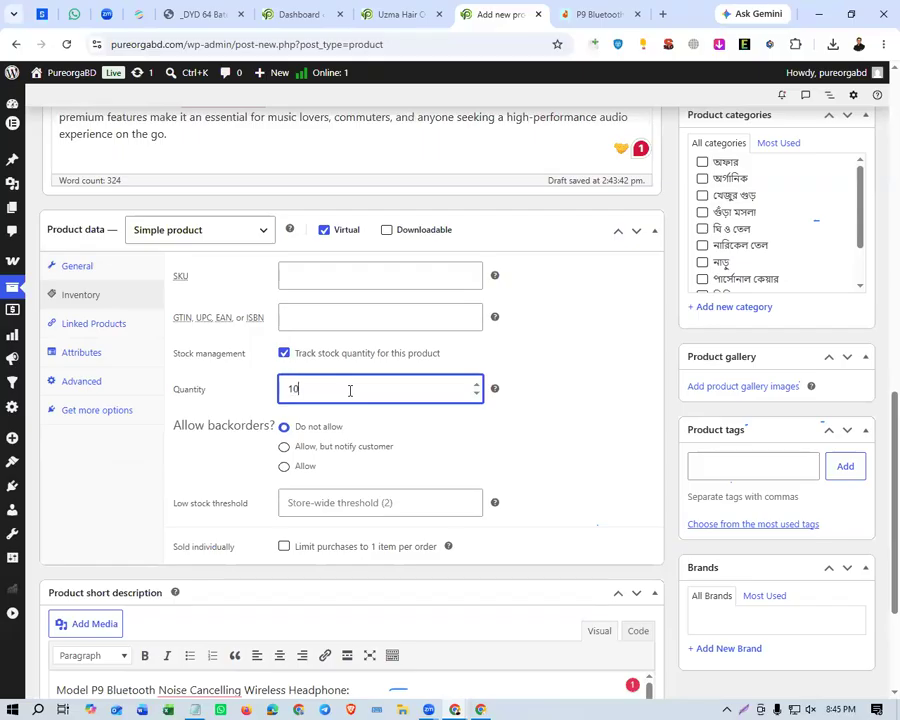
pyautogui.click(552, 413)
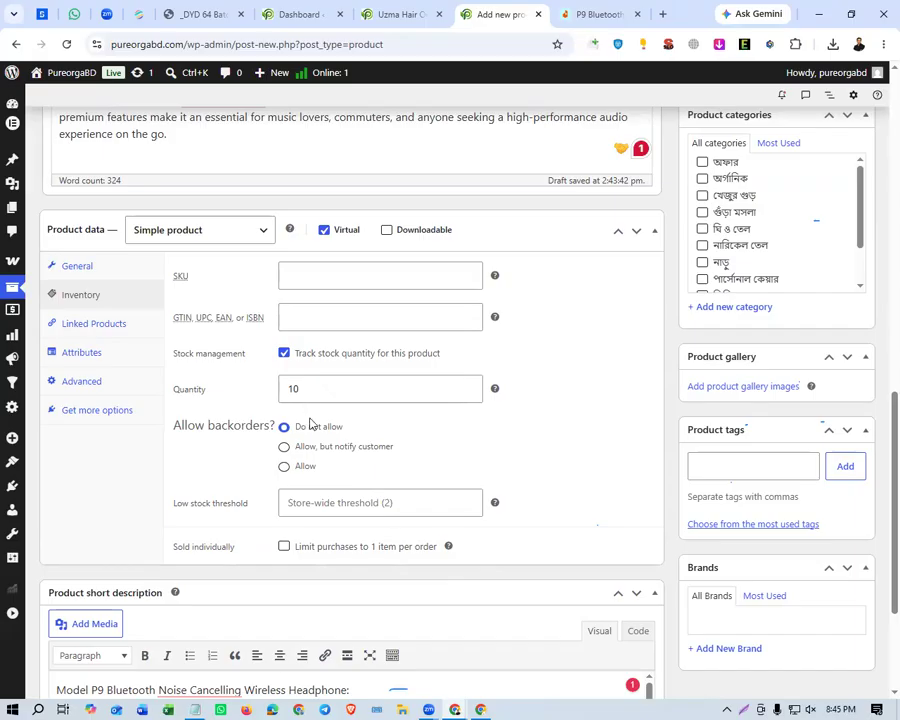
pyautogui.scroll(-2, 311, 418)
pyautogui.scroll(2, 200, 400)
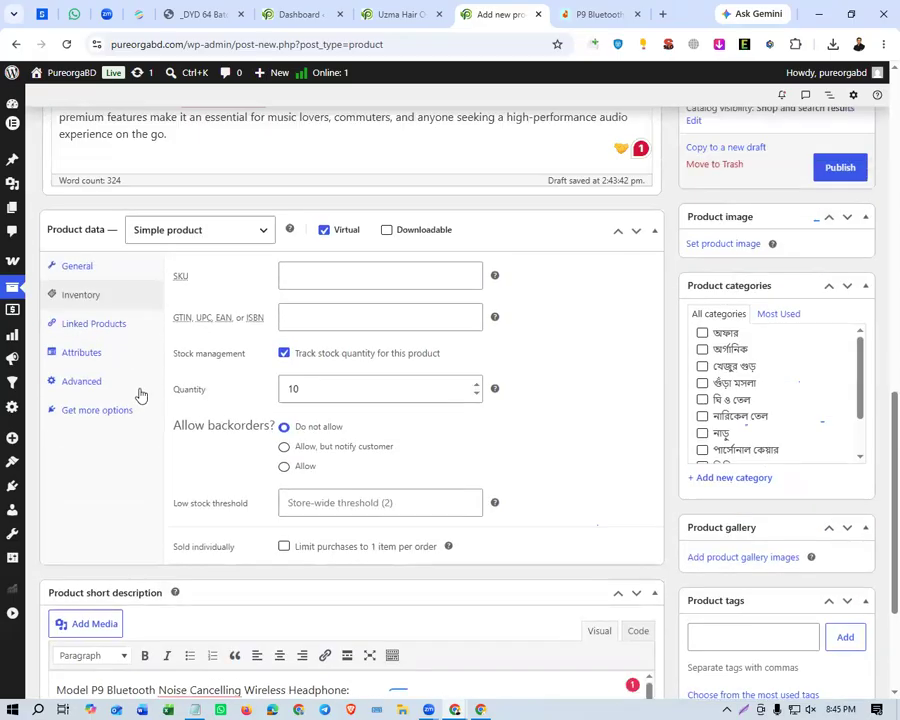
# Review the product's linked products, attributes, advanced settings and recommended extensions, ending back at the general price settings.
pyautogui.click(134, 341)
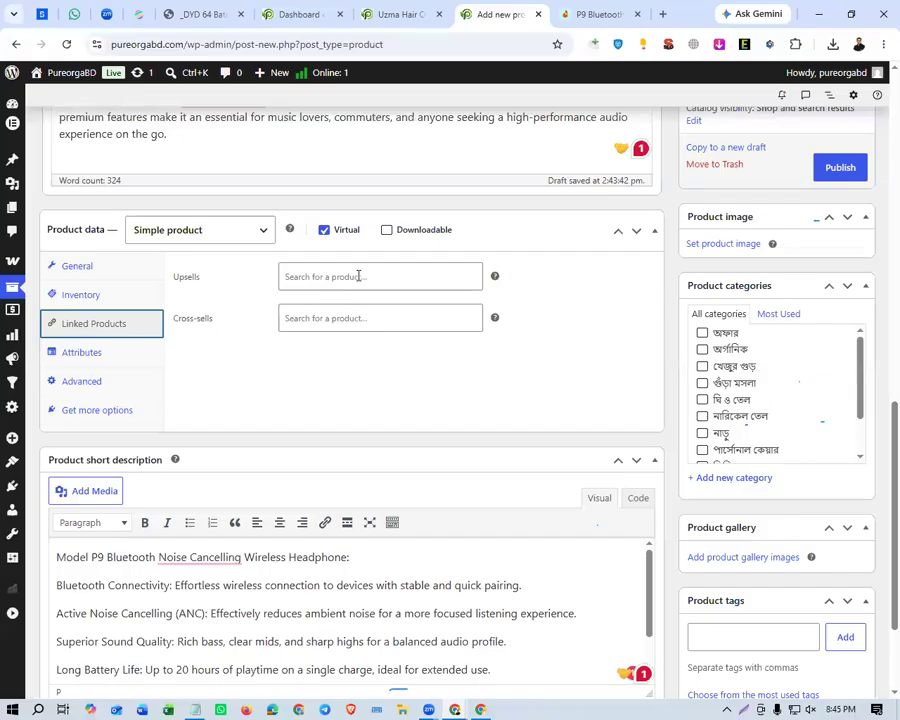
pyautogui.click(140, 358)
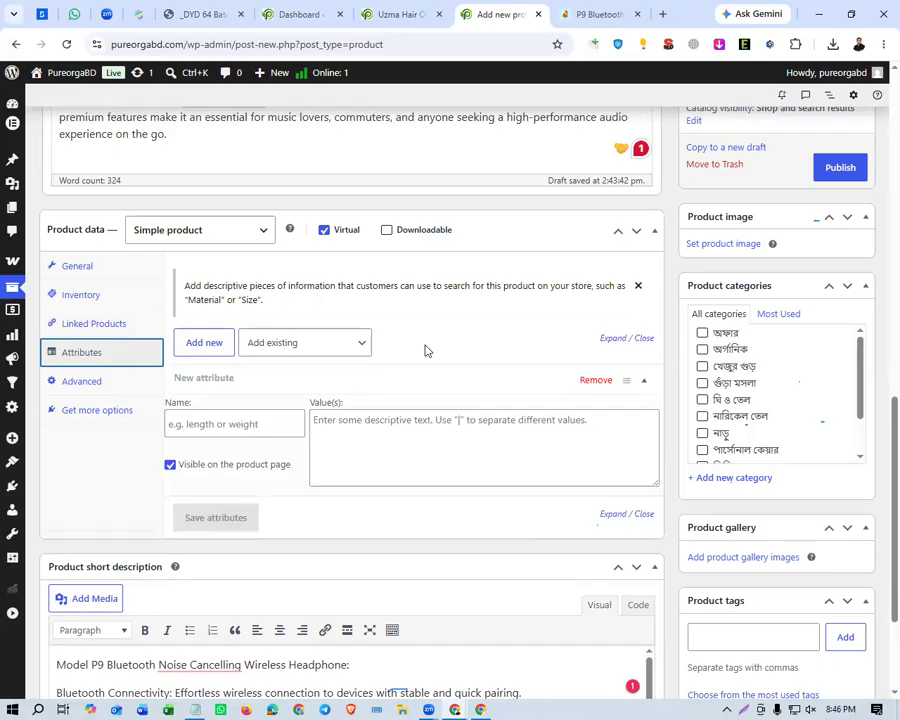
pyautogui.click(100, 379)
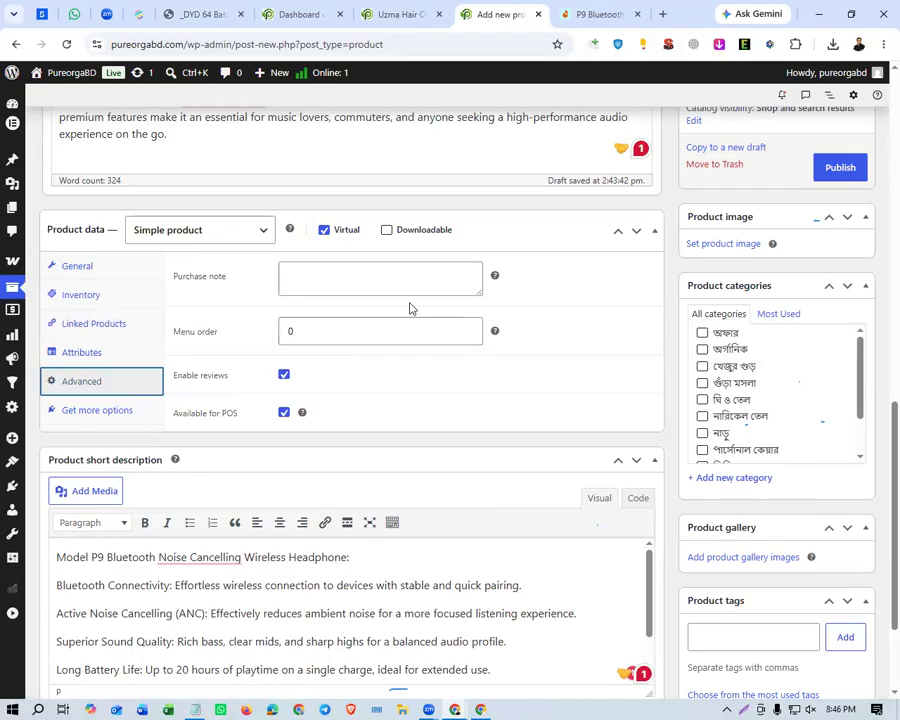
pyautogui.click(305, 280)
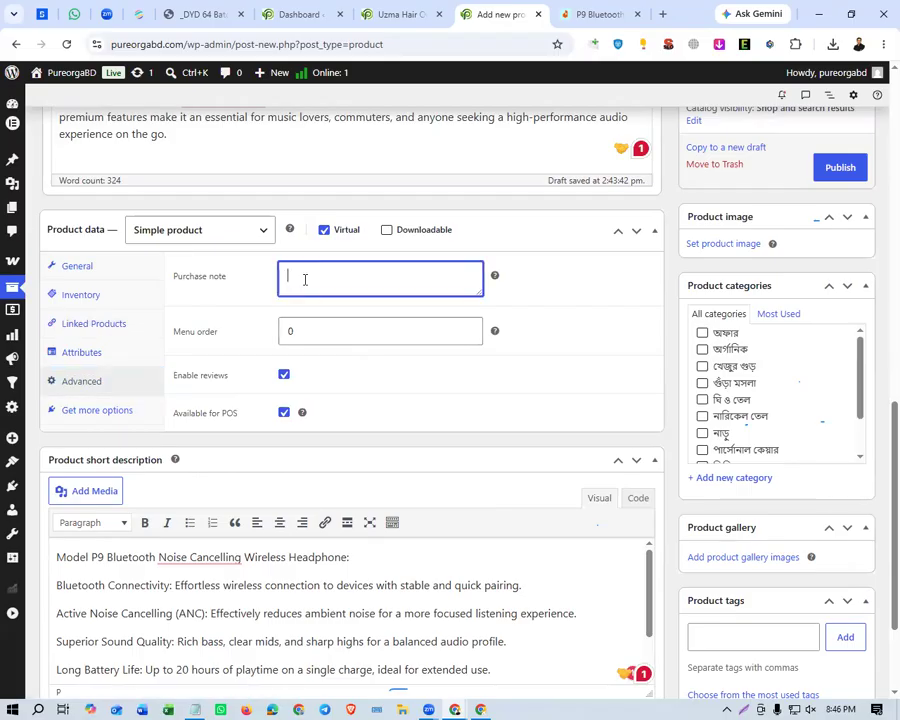
pyautogui.click(118, 414)
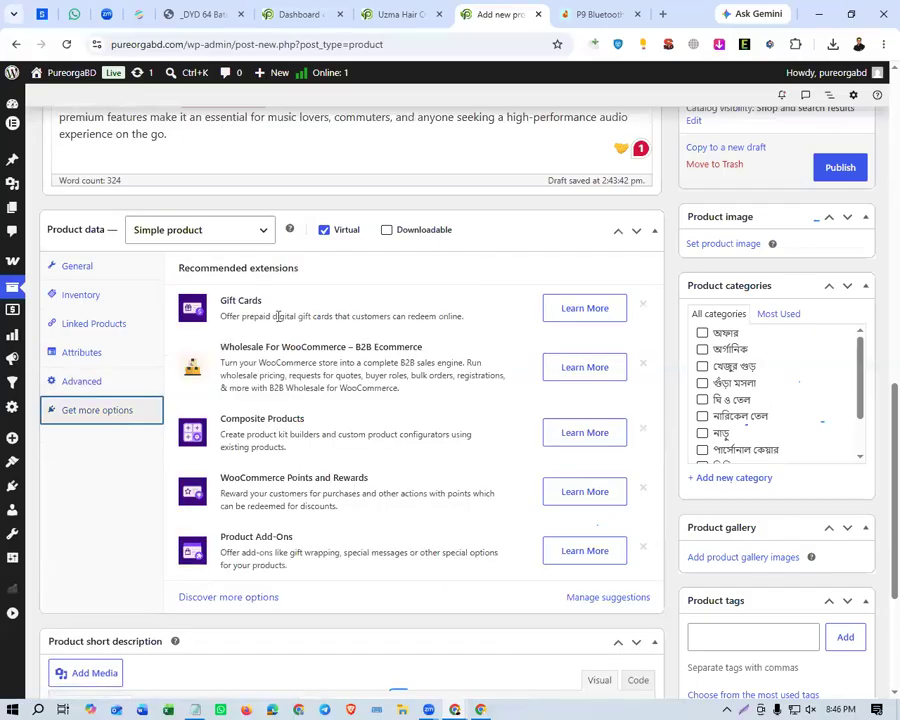
pyautogui.scroll(-2, 286, 420)
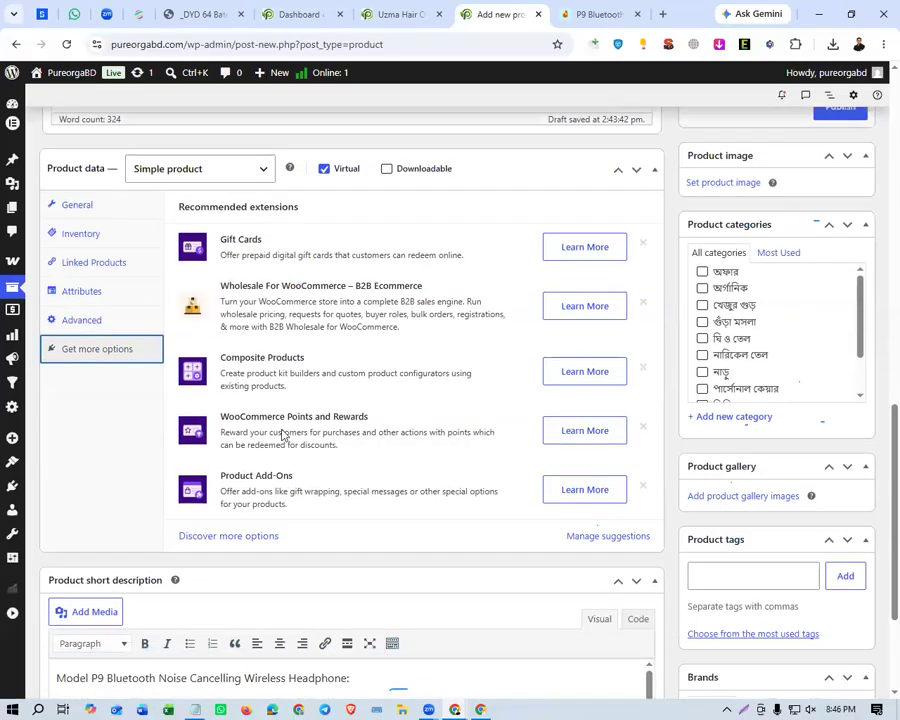
pyautogui.scroll(2, 200, 400)
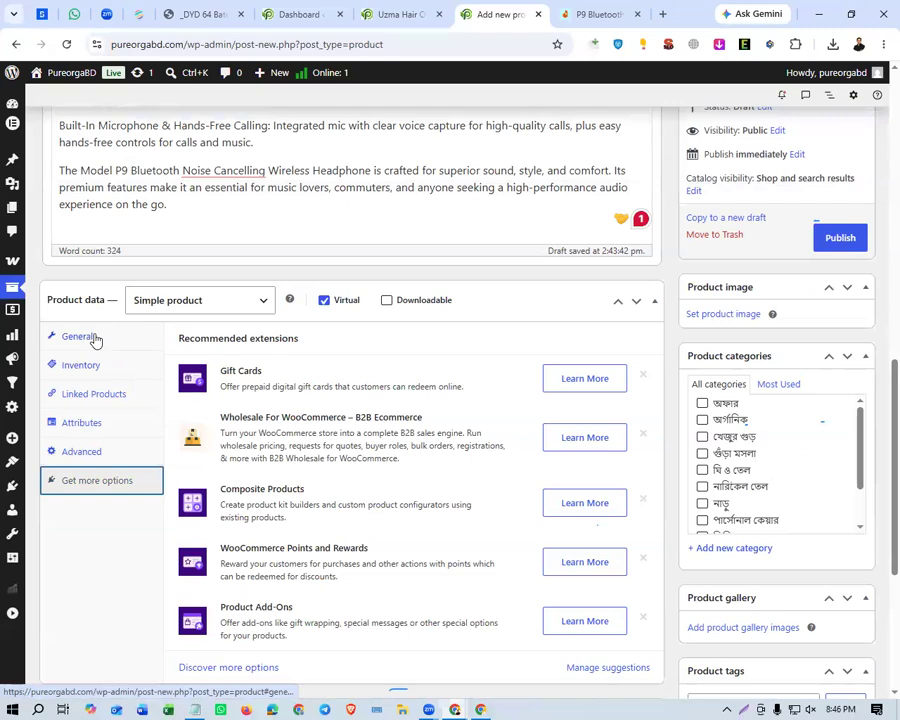
pyautogui.click(97, 338)
# Copy the full product title and search Google Images for it in a new browser tab.
pyautogui.scroll(1, 553, 370)
pyautogui.scroll(3, 555, 369)
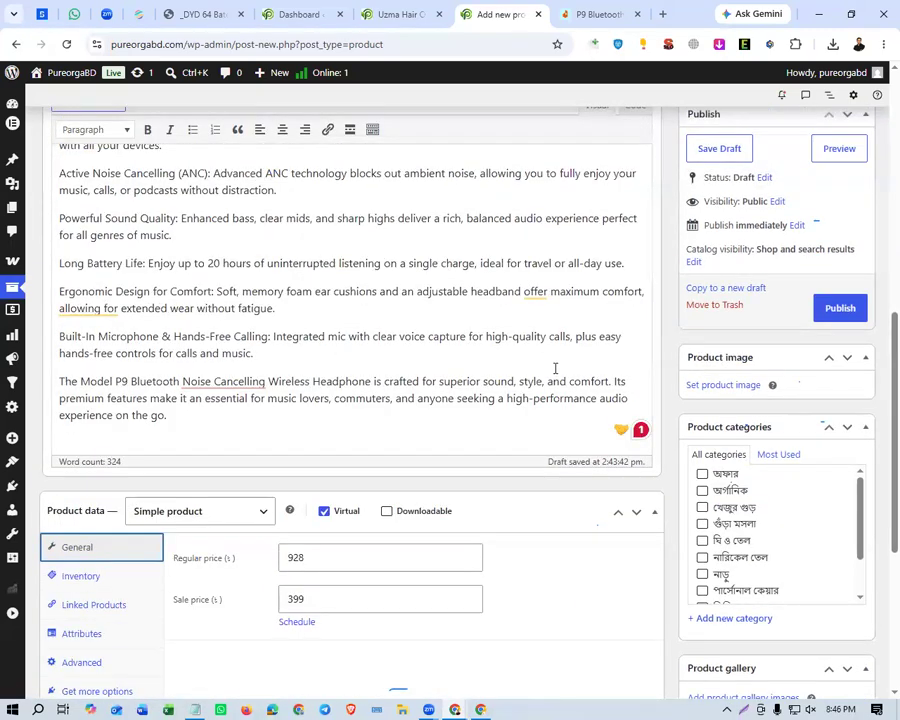
pyautogui.scroll(10, 555, 369)
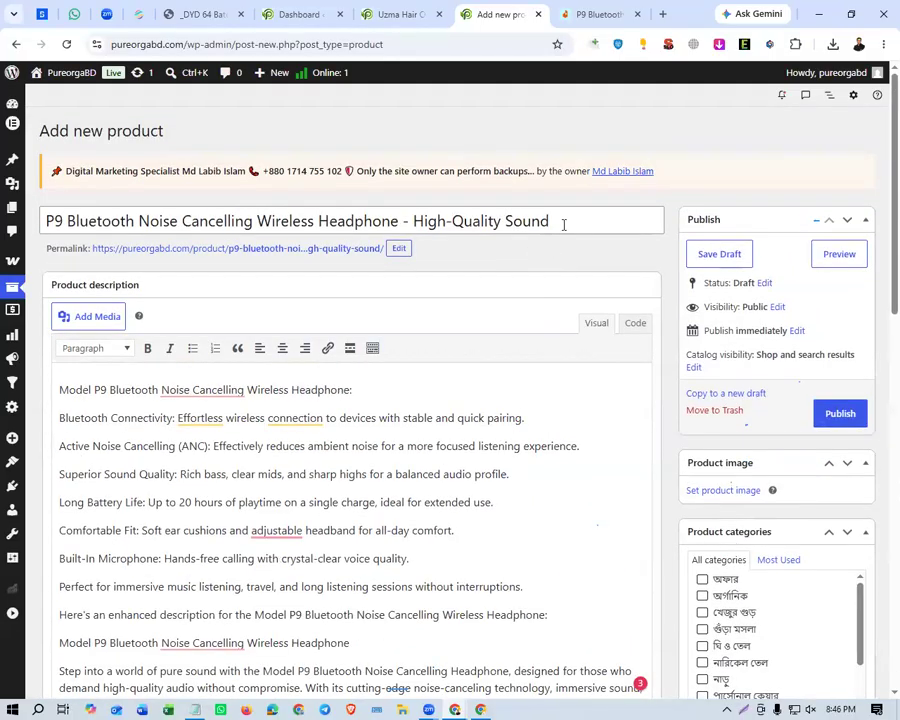
pyautogui.click(564, 224)
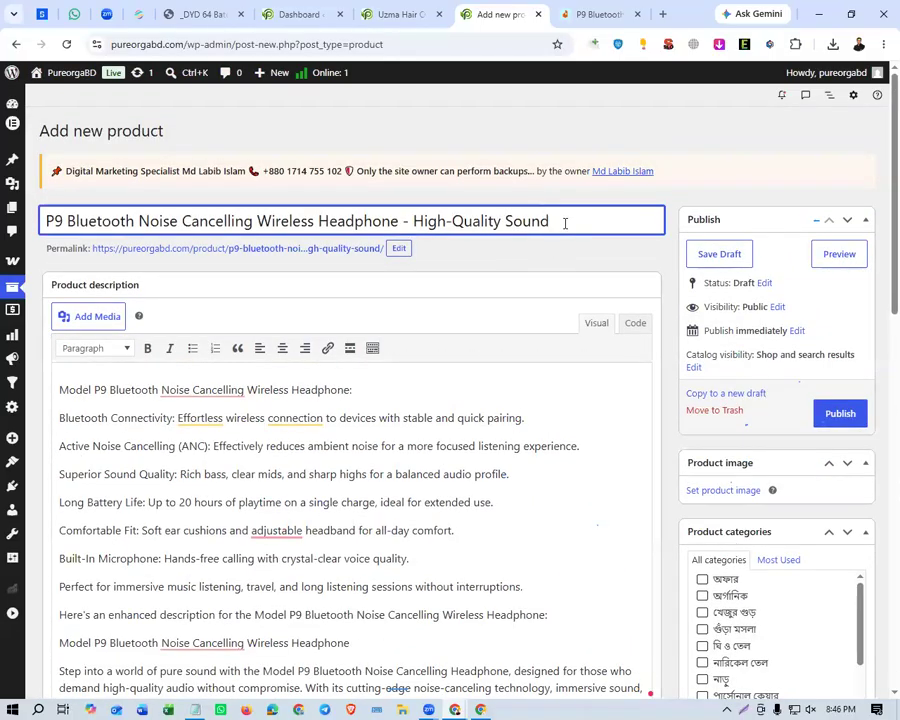
pyautogui.hotkey('ctrl', 'a')
pyautogui.hotkey('ctrl', 'c')
pyautogui.hotkey('ctrl', 't')
pyautogui.hotkey('ctrl', 'v')
pyautogui.press('Return')
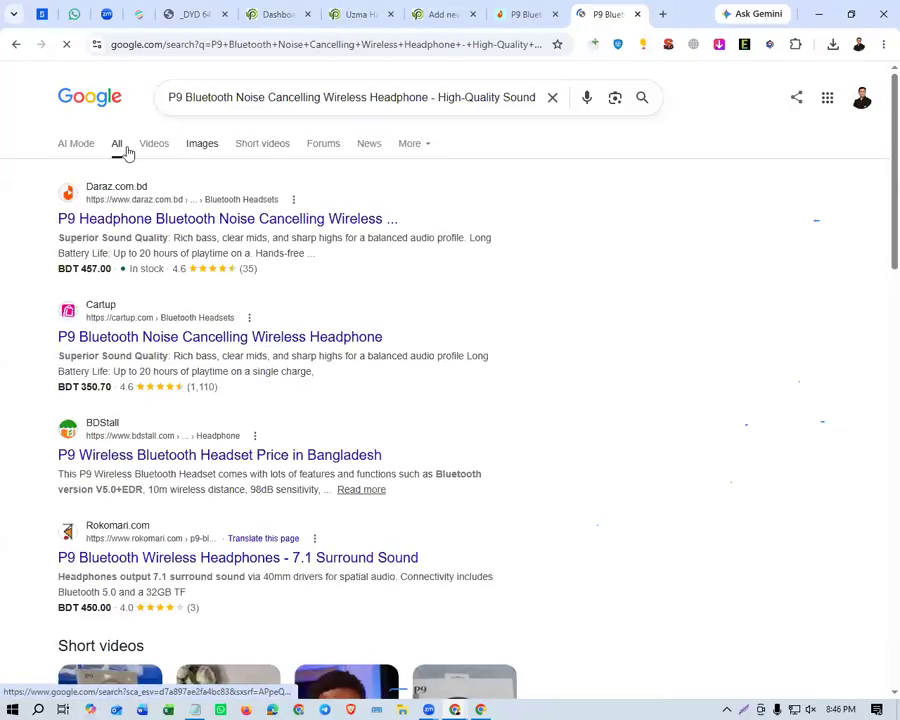
pyautogui.click(199, 152)
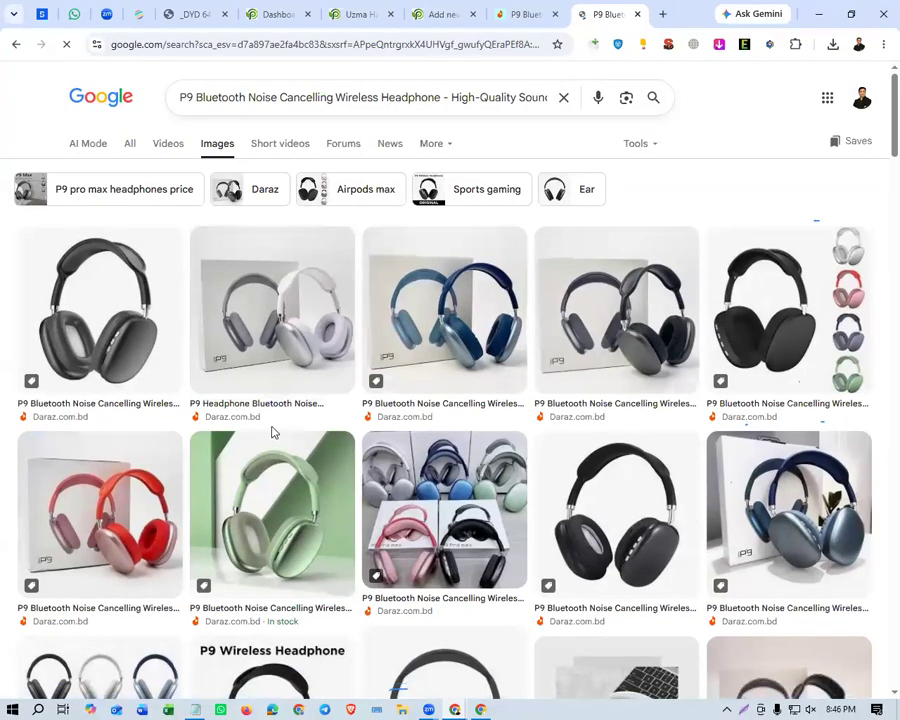
# Save the Daraz picture of the silver-and-white P9 headphone with its box as images.jfif in Downloads.
pyautogui.click(283, 315)
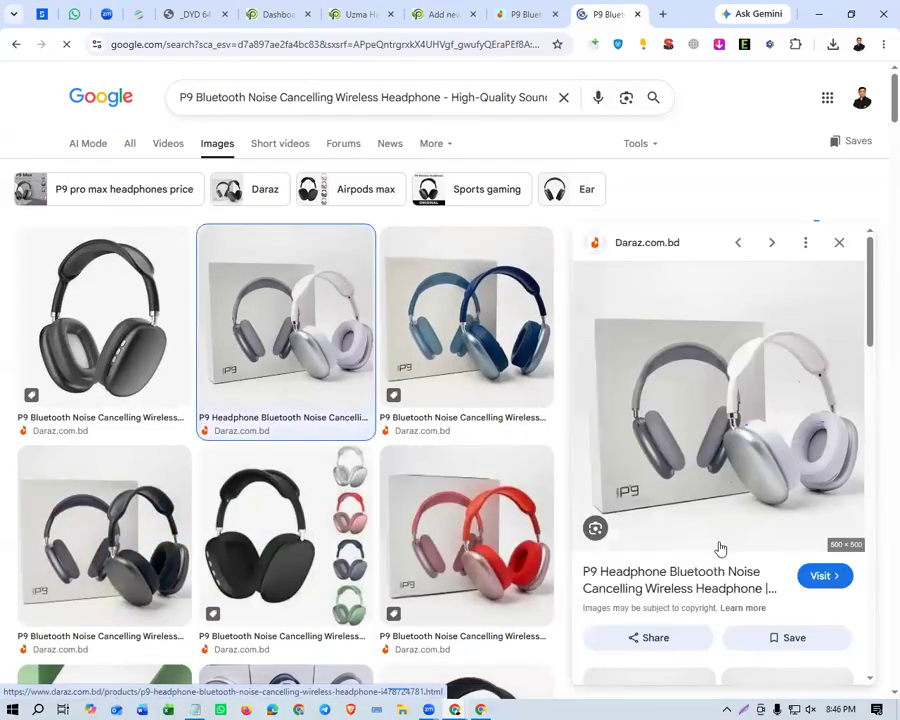
pyautogui.rightClick(706, 405)
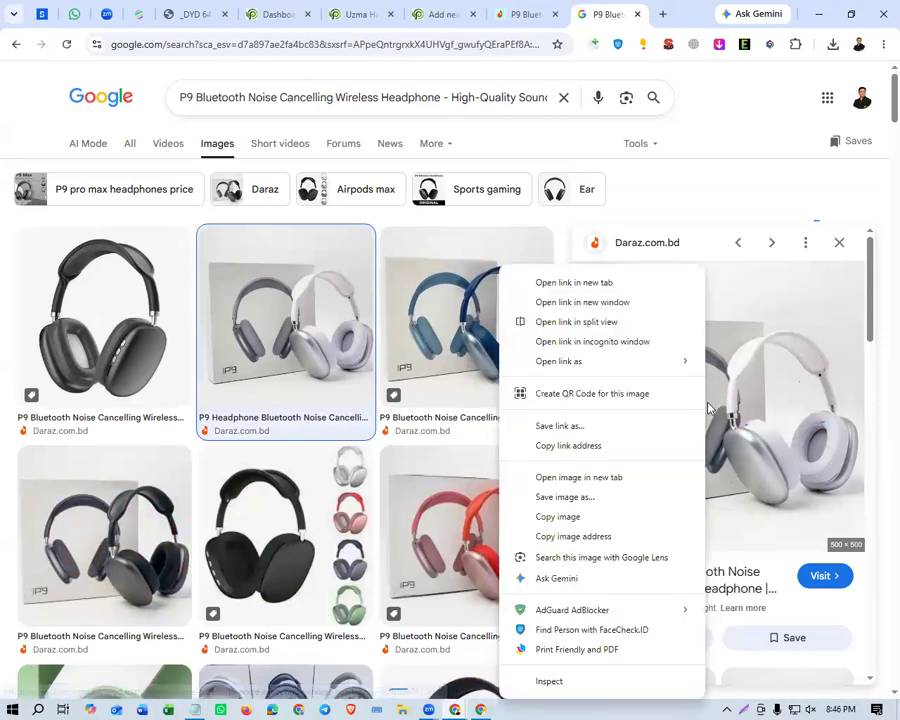
pyautogui.click(565, 497)
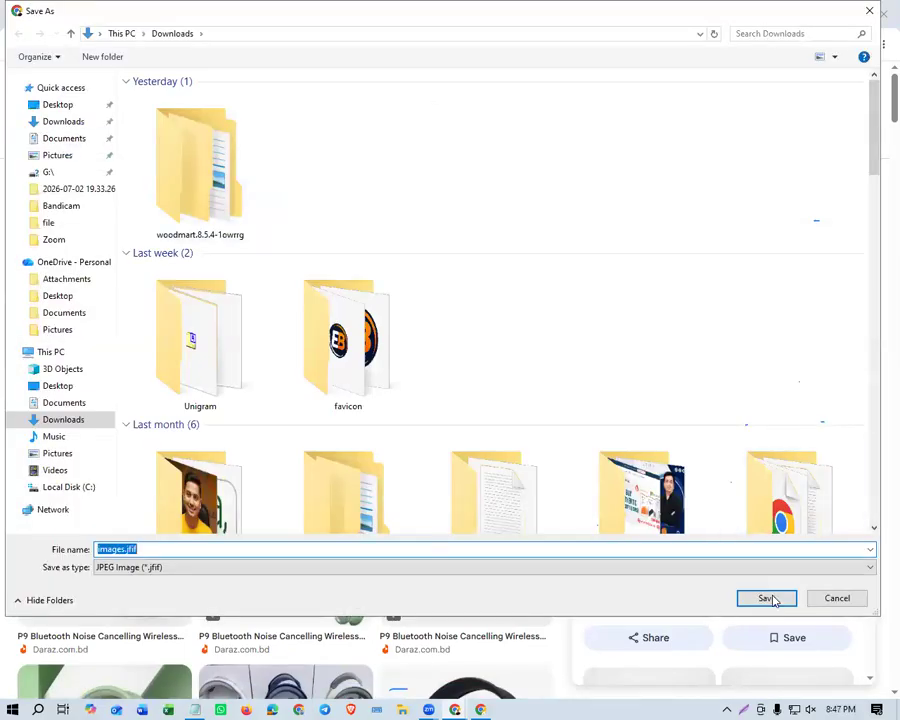
pyautogui.press('Return')
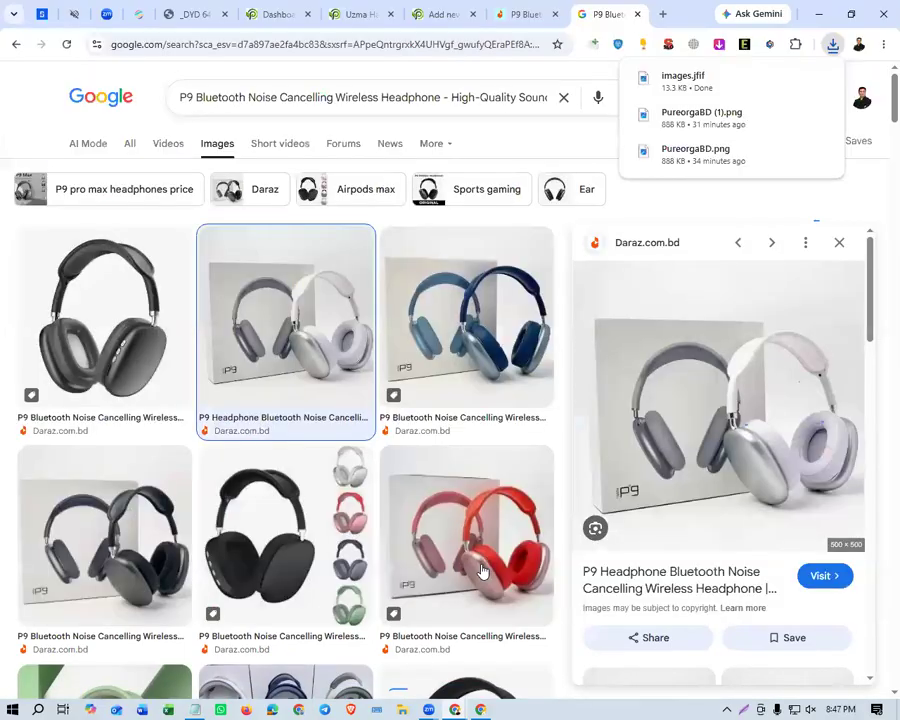
# Save the Daraz picture of the red P9 headphone with its box to Downloads under the suggested file name.
pyautogui.click(505, 528)
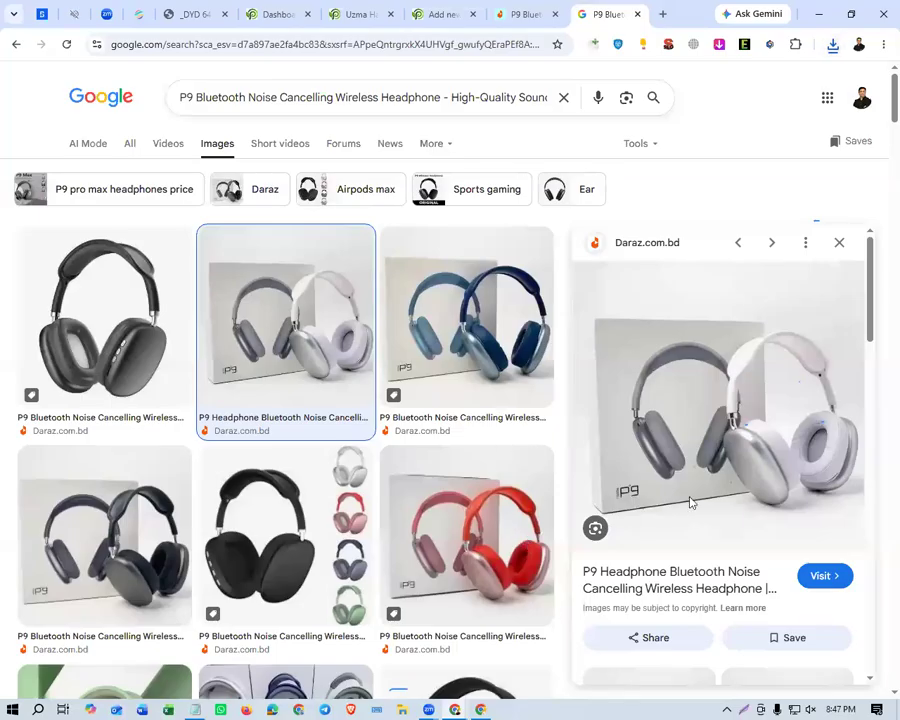
pyautogui.rightClick(688, 395)
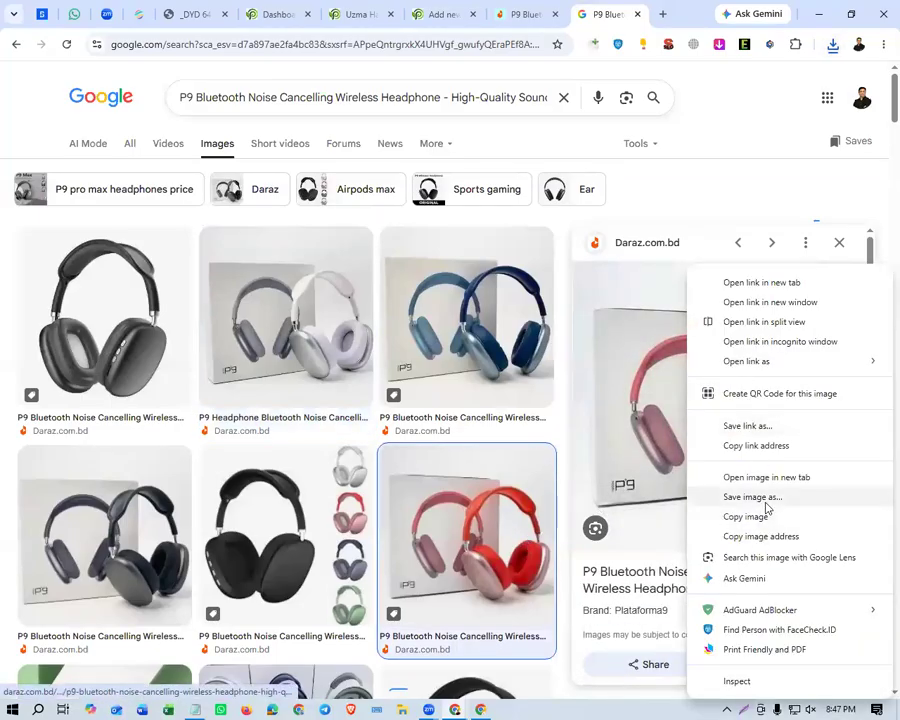
pyautogui.click(584, 463)
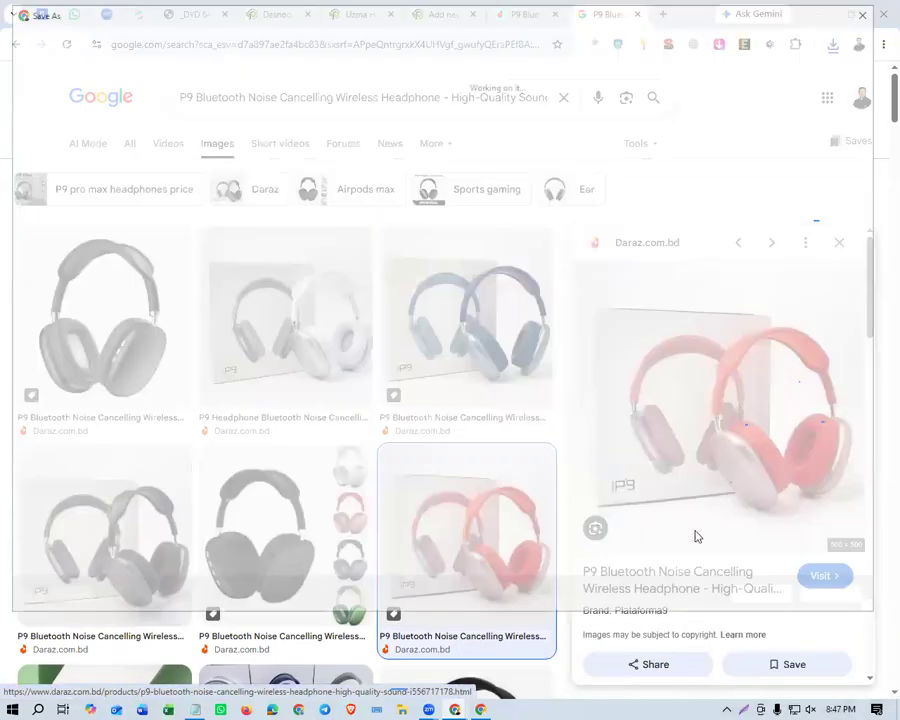
pyautogui.press('Return')
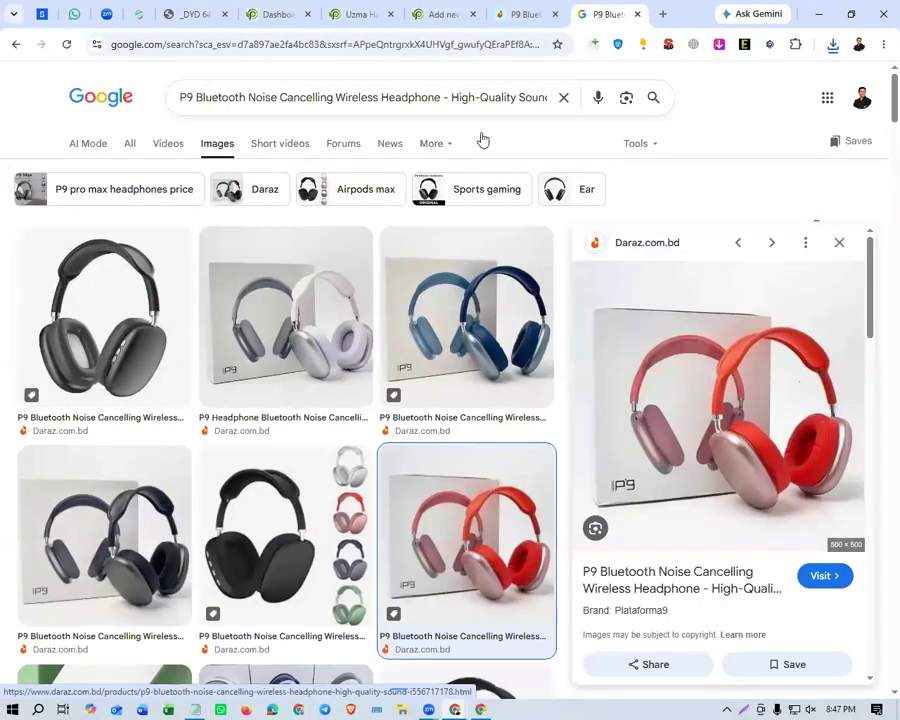
# Return to the new product page and open the file upload for setting its product image.
pyautogui.click(440, 16)
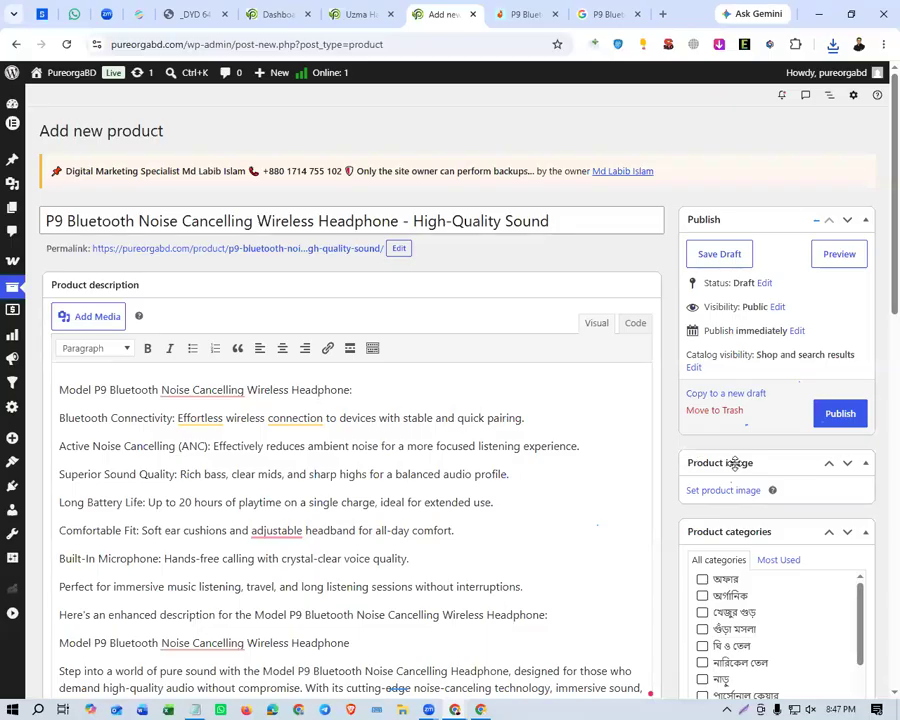
pyautogui.scroll(-1, 735, 463)
pyautogui.click(712, 420)
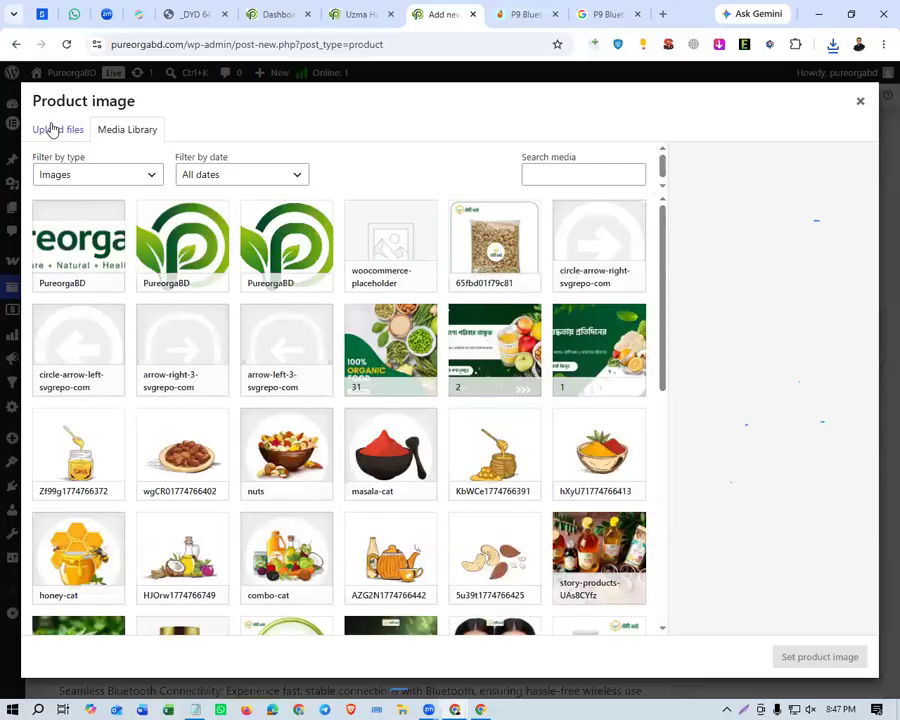
pyautogui.click(52, 128)
# Try to upload images.jfif from the recent downloads as the product image.
pyautogui.click(832, 45)
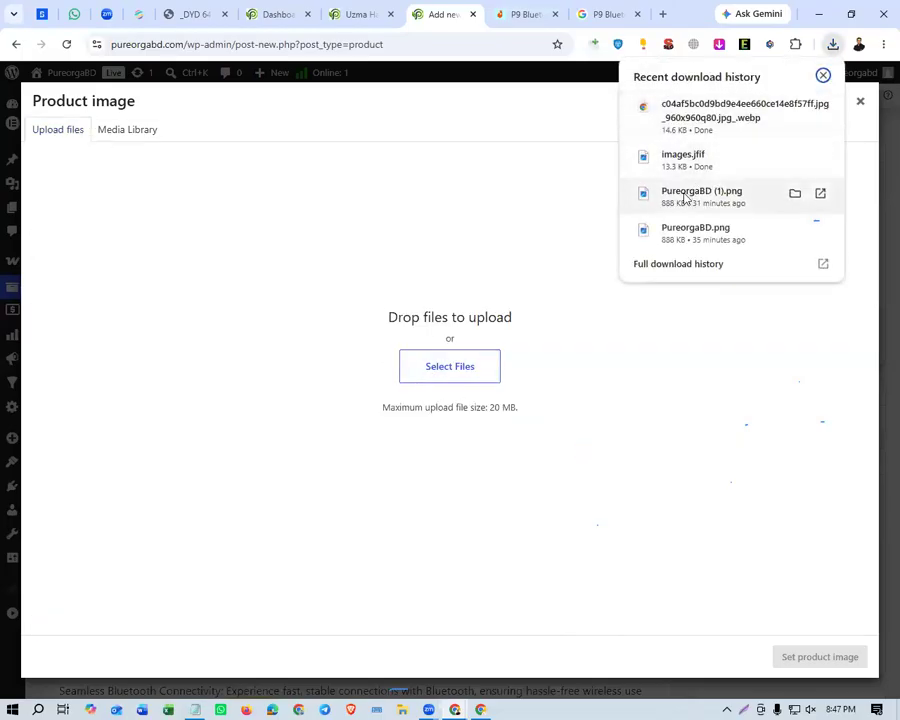
pyautogui.moveTo(676, 166); pyautogui.dragTo(450, 386)
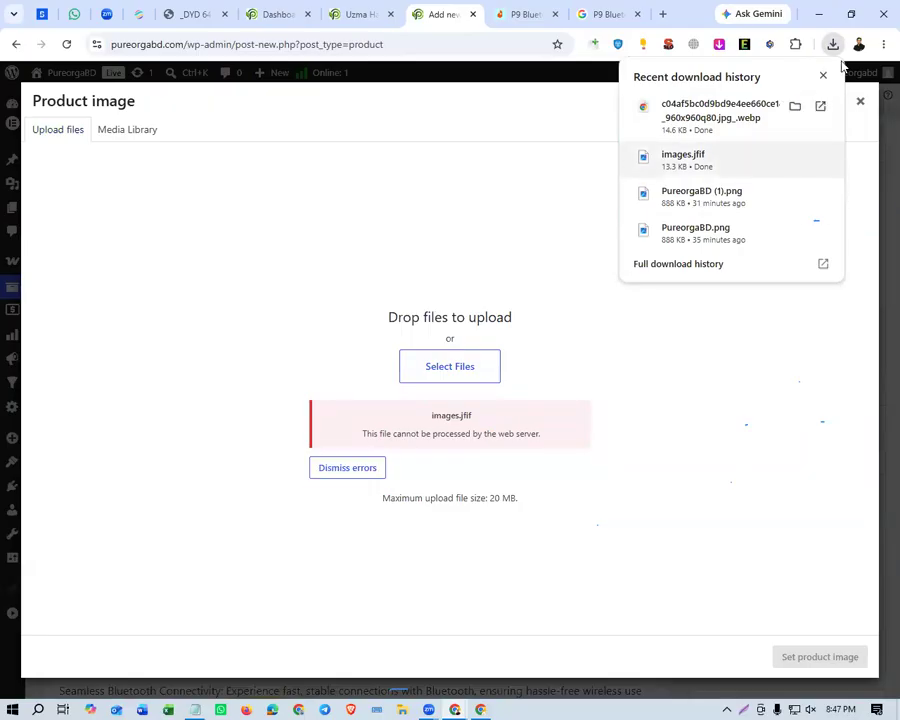
pyautogui.click(822, 76)
# Open the silver-and-white P9 headphone picture from the Google image results on its own in a new tab using its image address.
pyautogui.click(610, 18)
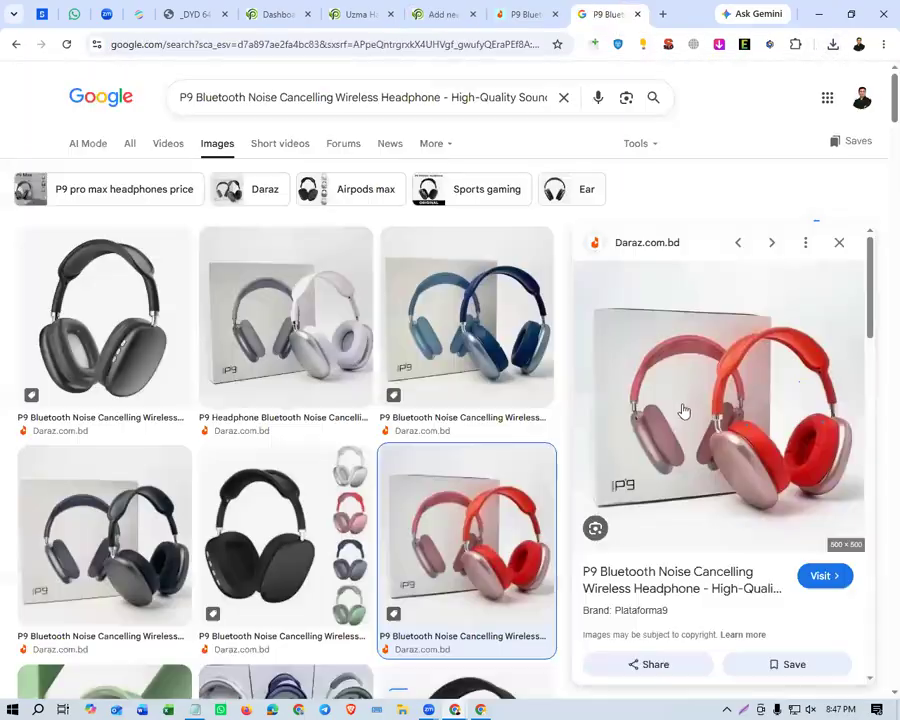
pyautogui.click(332, 350)
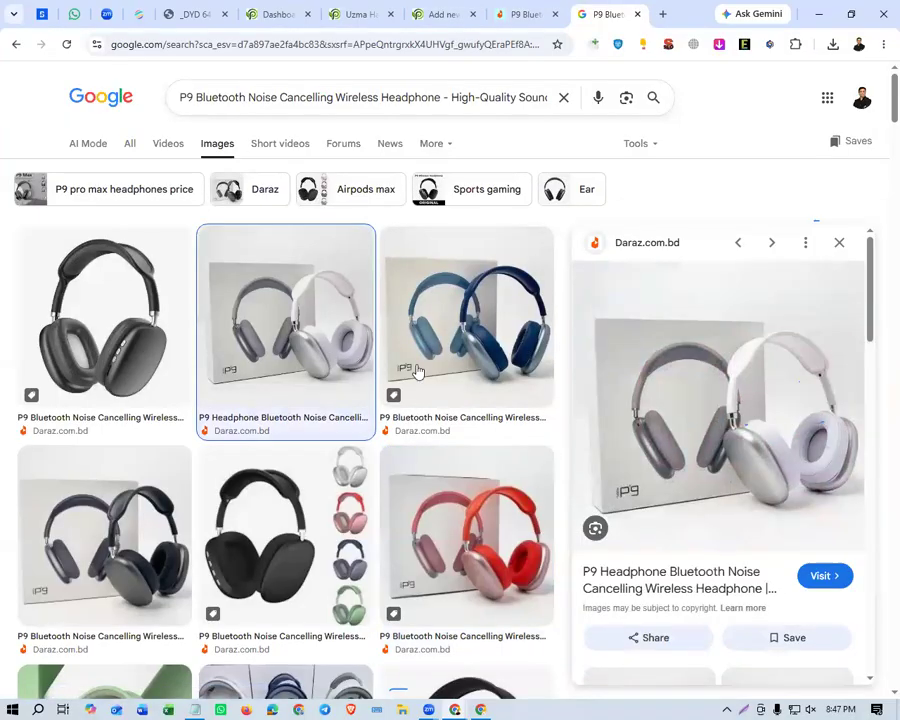
pyautogui.rightClick(737, 440)
pyautogui.click(650, 540)
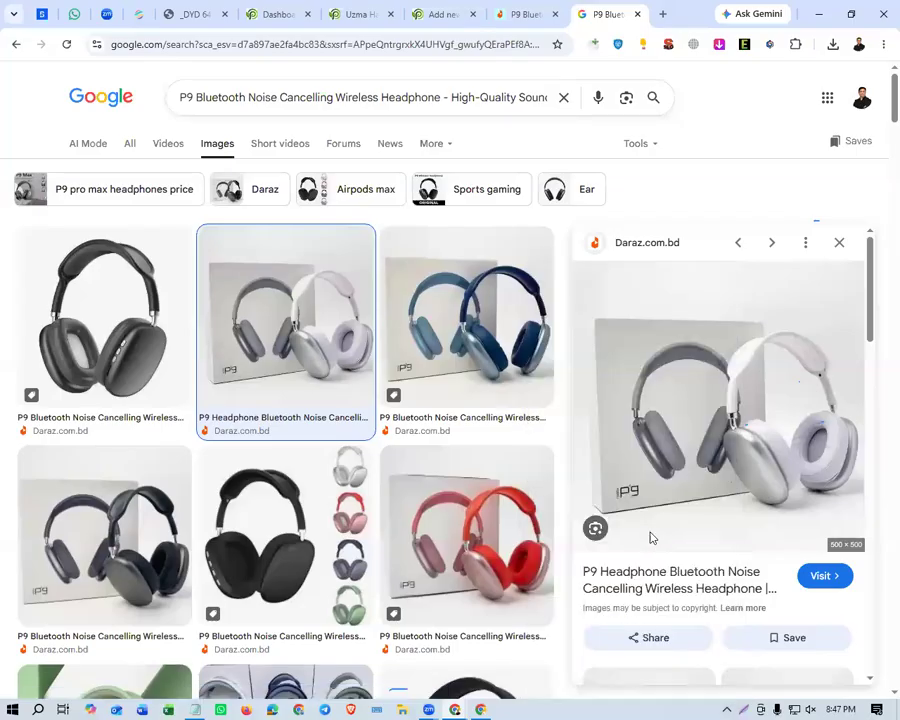
pyautogui.hotkey('ctrl', 't')
pyautogui.write('https://img.drz.lazcdn.com/g/kf/Sf8c38407225c45d3ac05ad4add3ba434Y.jpg_720x720q80.jpg')
pyautogui.press('Return')
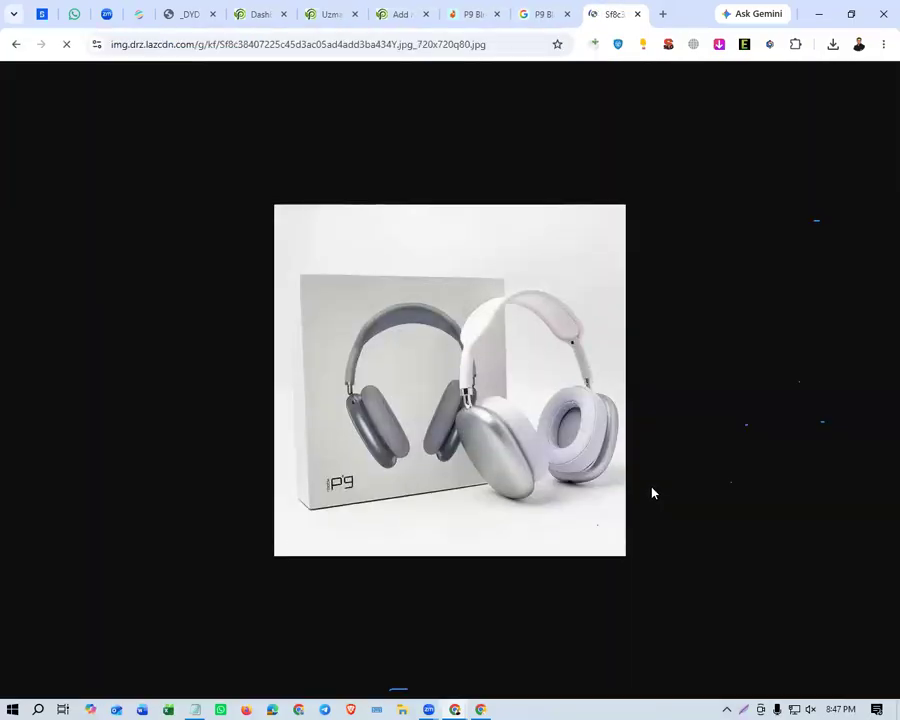
# Save the full silver-and-white headphone picture to Downloads as a JPEG named 01.
pyautogui.rightClick(490, 402)
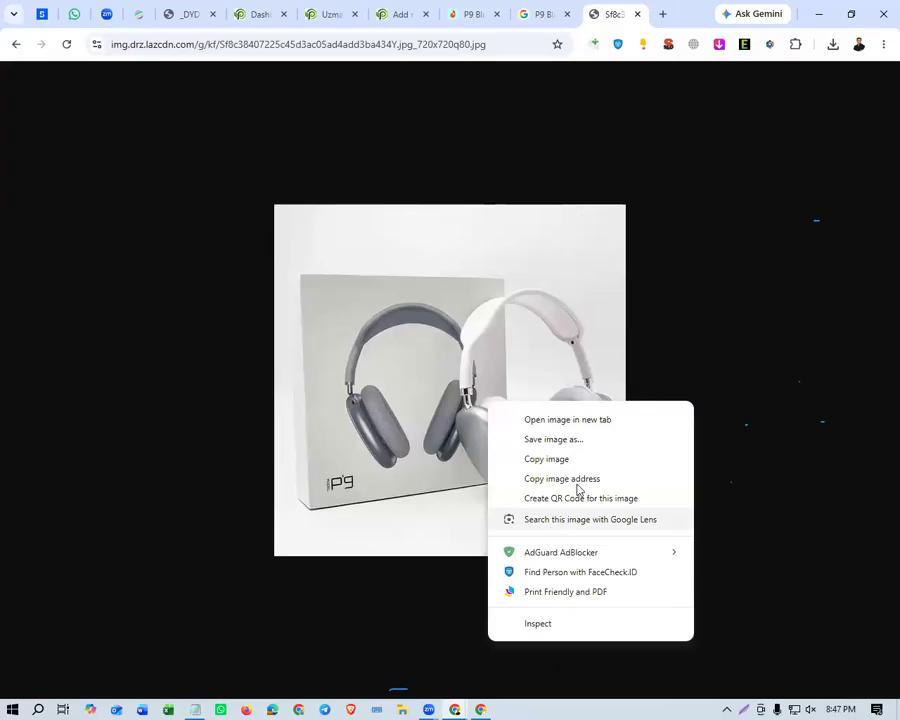
pyautogui.click(624, 442)
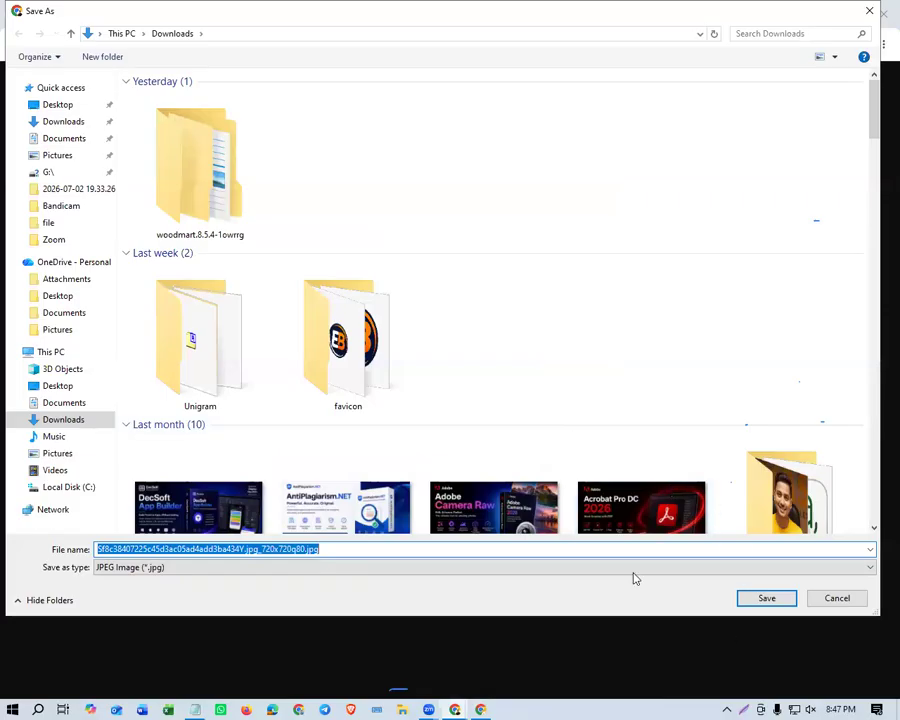
pyautogui.write('01')
pyautogui.press('Return')
# Return to the Google image results and preview the Daraz picture of the red P9 headphone.
pyautogui.click(543, 14)
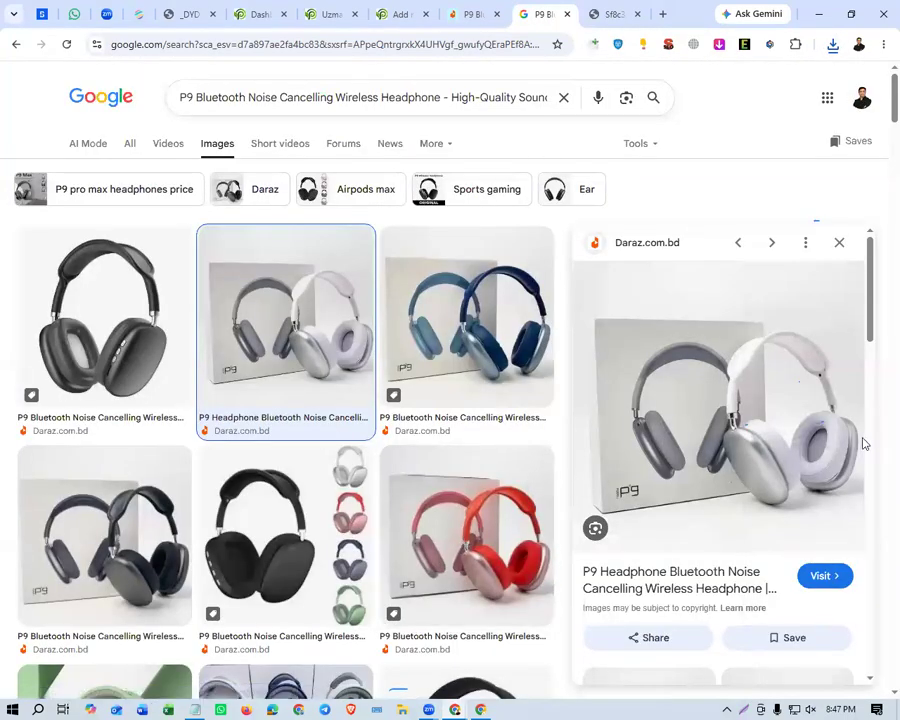
pyautogui.rightClick(177, 5)
pyautogui.click(651, 412)
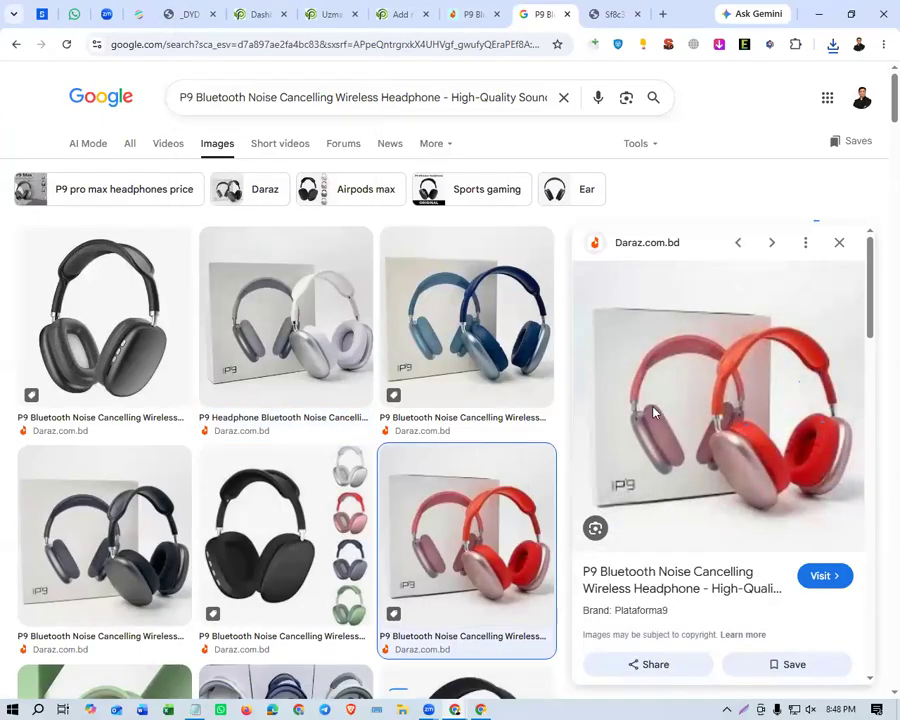
pyautogui.rightClick(675, 426)
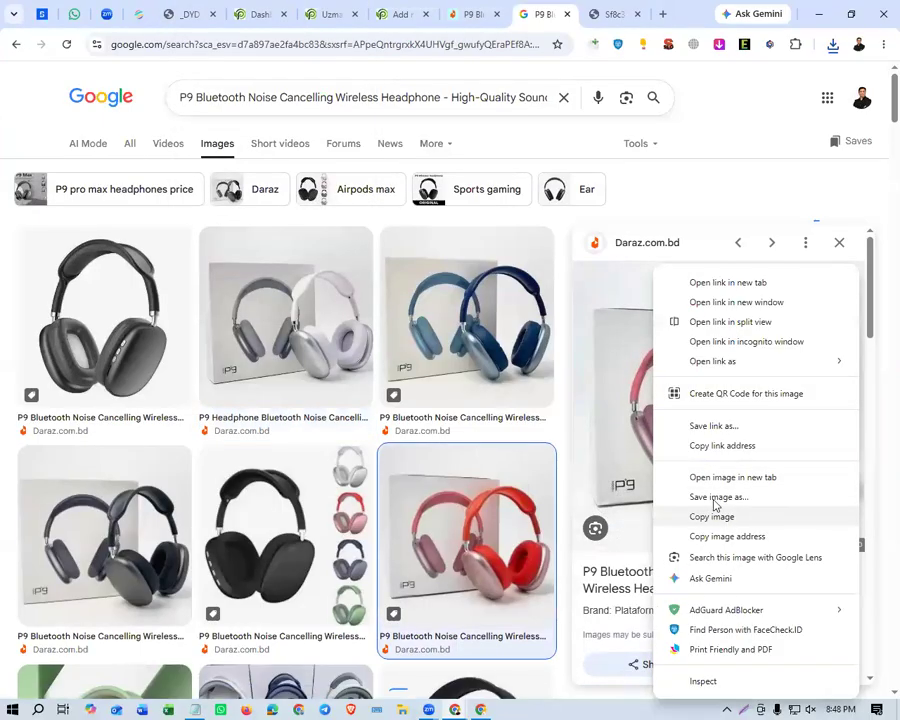
pyautogui.click(630, 404)
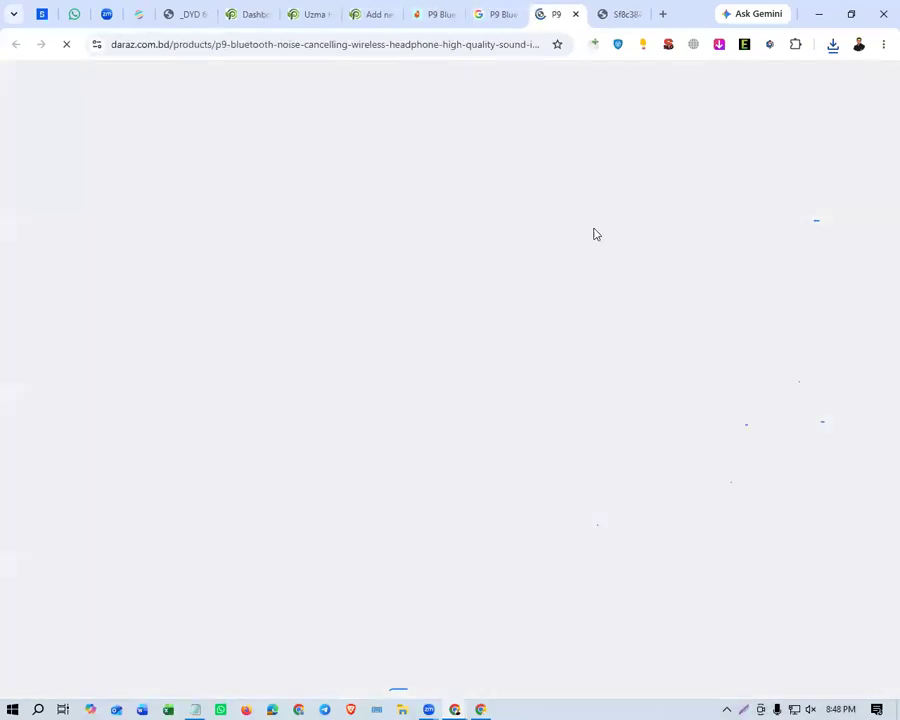
pyautogui.middleClick(553, 16)
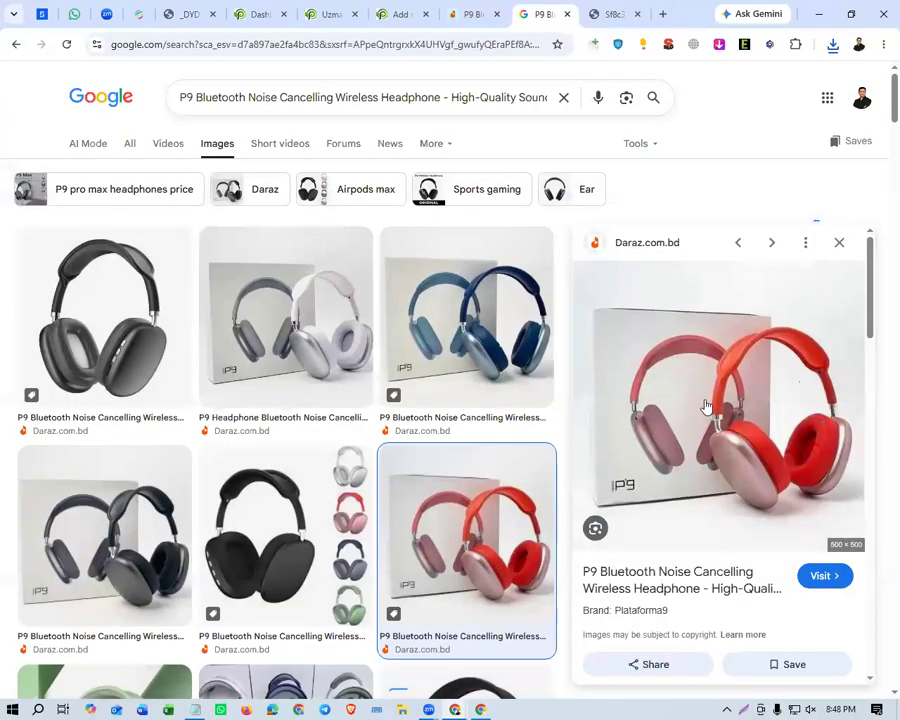
pyautogui.rightClick(705, 410)
pyautogui.click(615, 502)
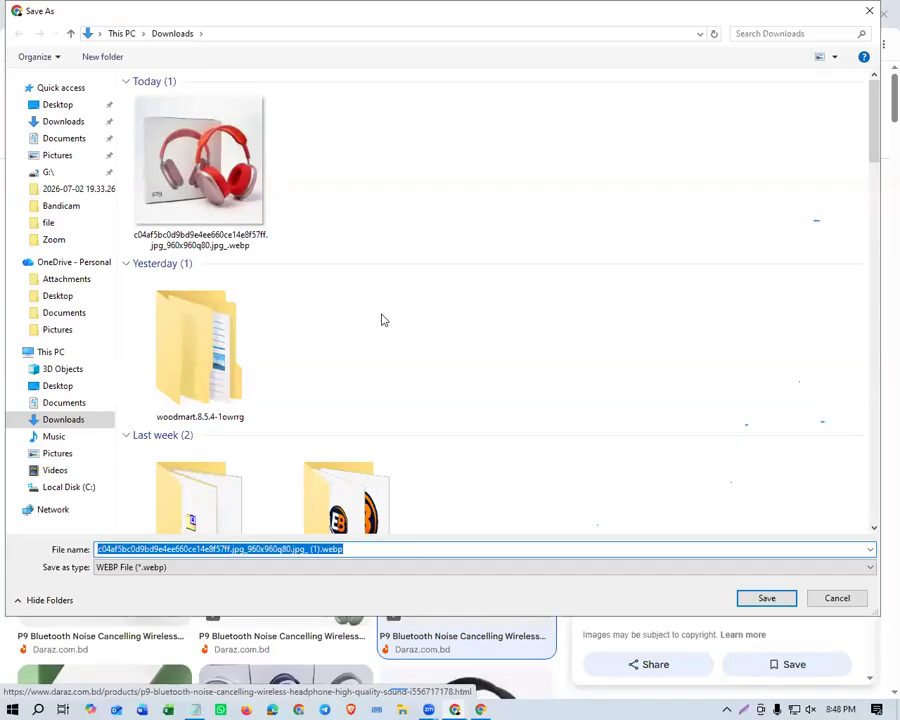
pyautogui.click(843, 598)
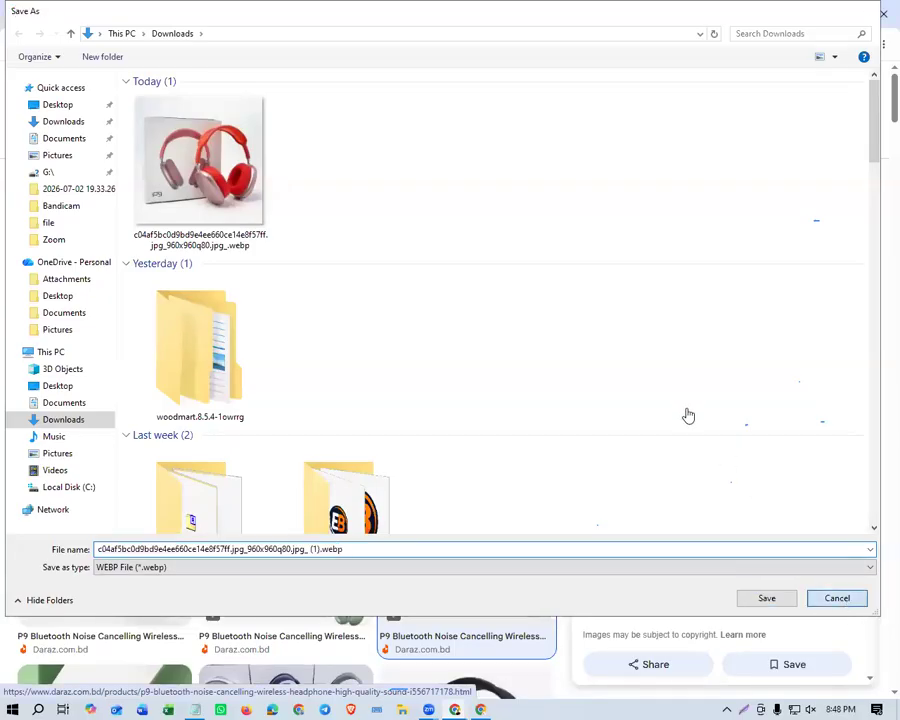
# Copy the red headphone picture's image address and load it in the tab showing the silver-and-white picture.
pyautogui.rightClick(682, 512)
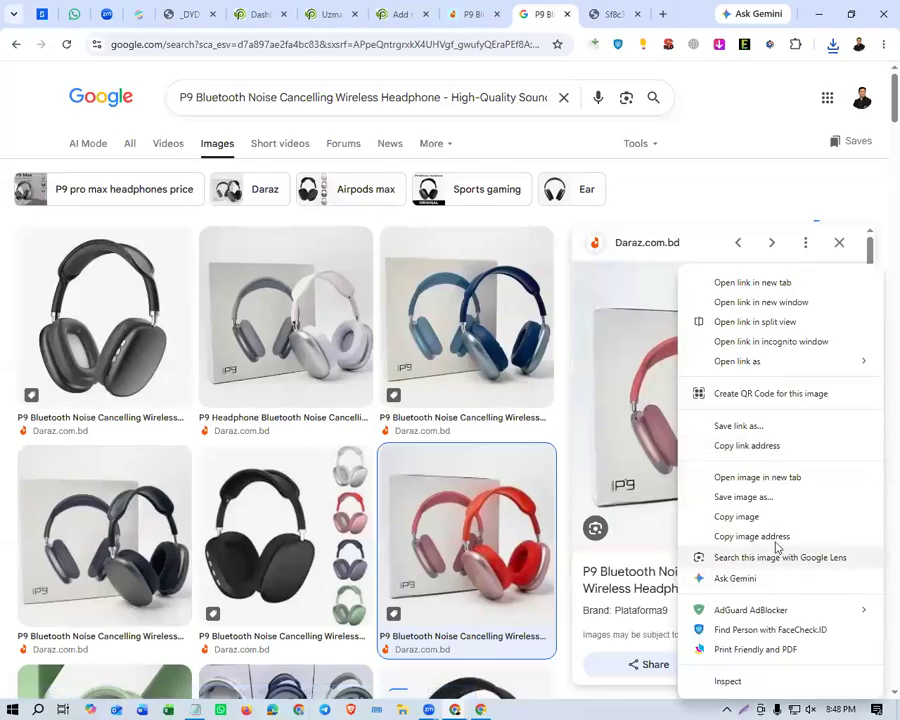
pyautogui.click(776, 539)
pyautogui.click(606, 14)
pyautogui.click(406, 42)
pyautogui.hotkey('ctrl', 'v')
pyautogui.press('Return')
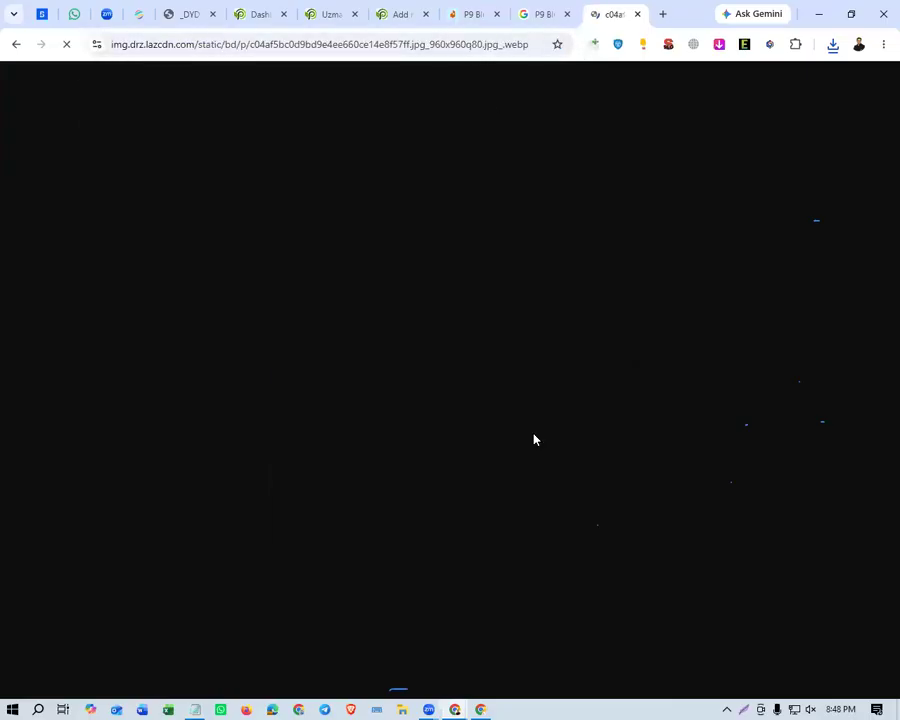
# Save the full red headphone picture to Downloads as a WEBP file named 02.
pyautogui.rightClick(564, 434)
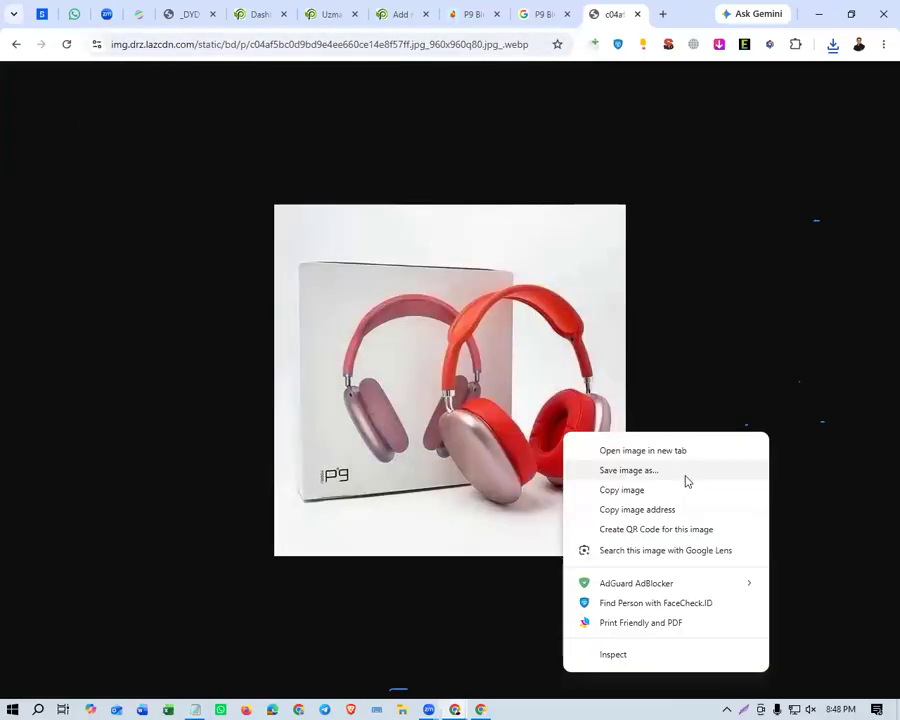
pyautogui.click(645, 470)
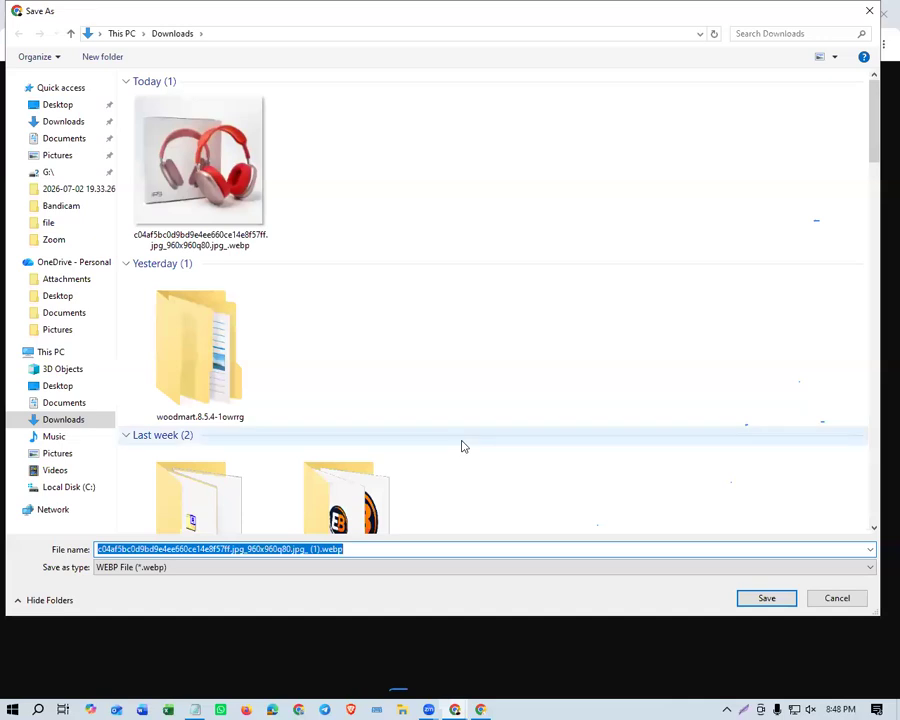
pyautogui.write('02')
pyautogui.press('Return')
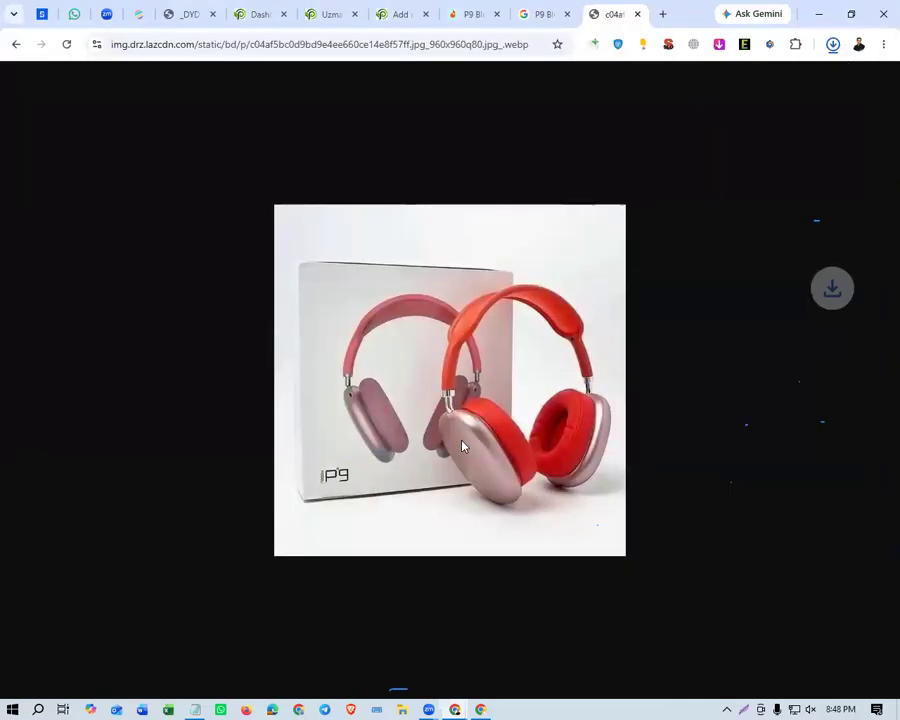
# Return to the new product page and upload 01.jpg and 02.webp from Downloads in the product image dialog.
pyautogui.click(530, 14)
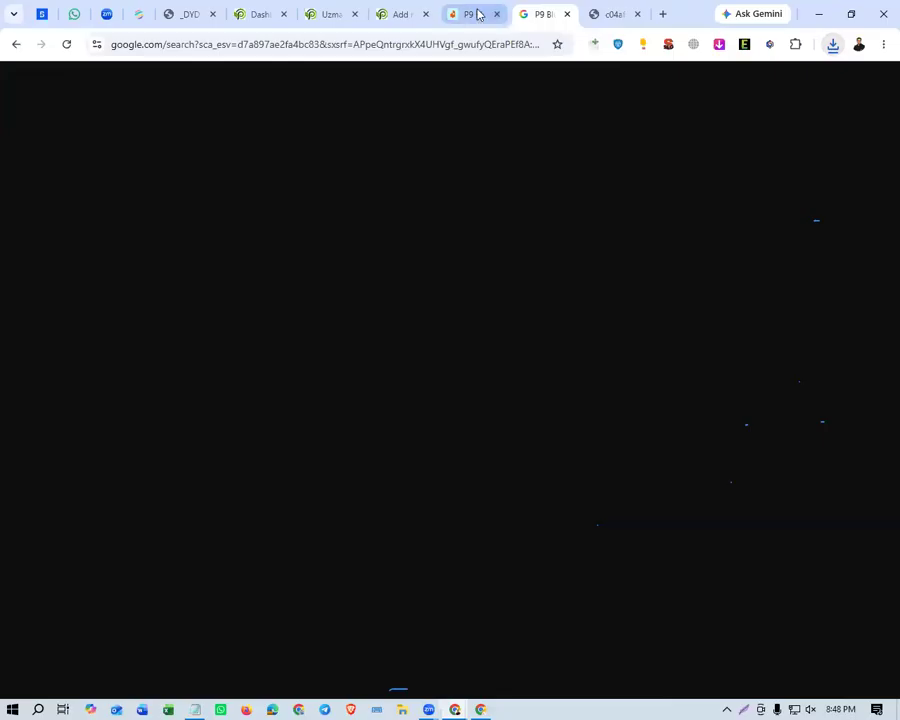
pyautogui.click(405, 14)
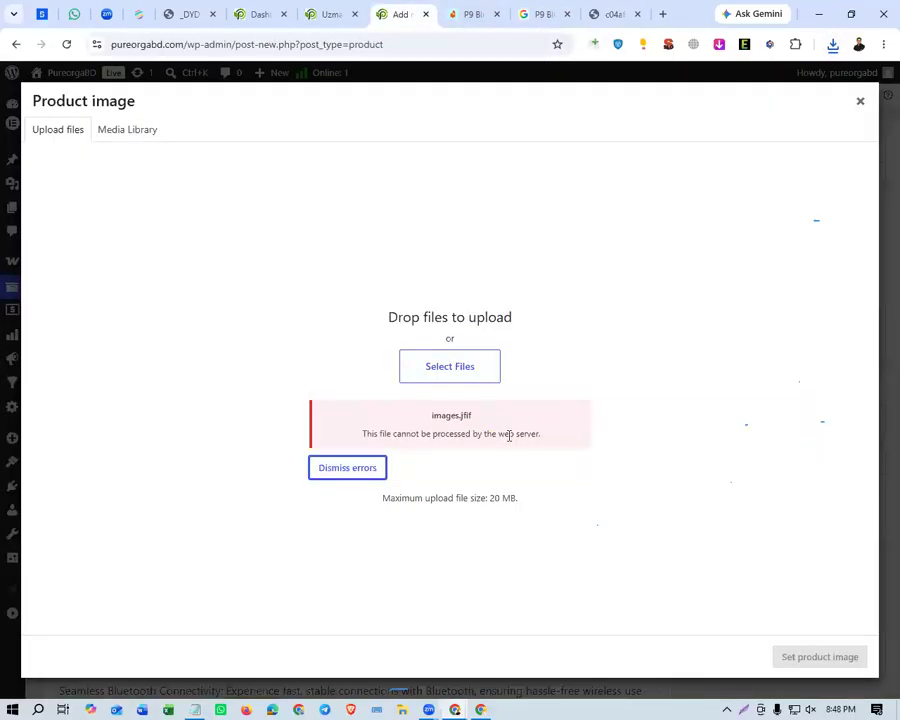
pyautogui.click(450, 366)
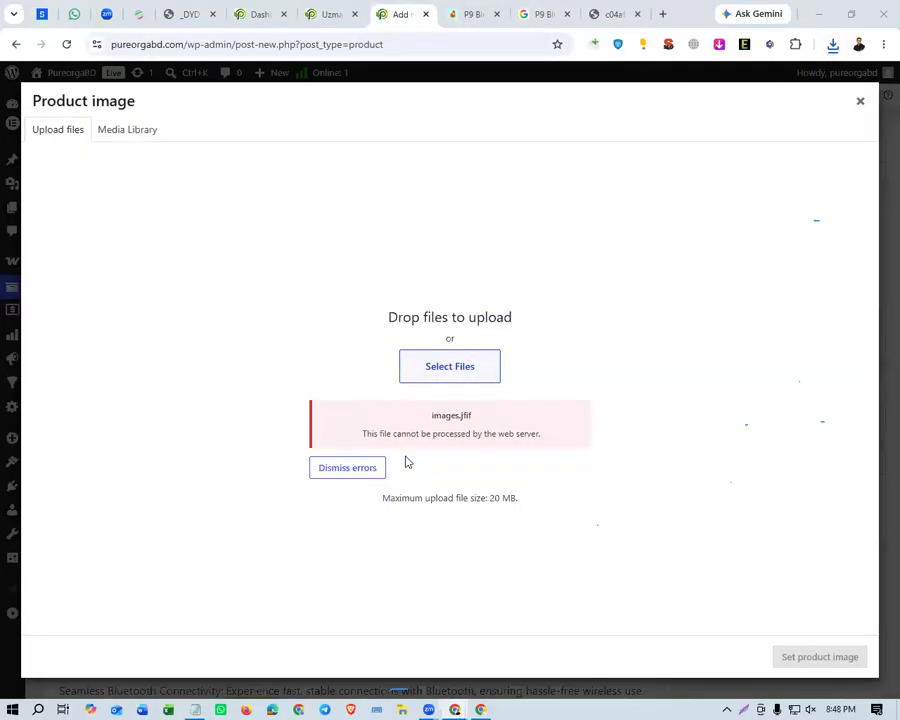
pyautogui.click(356, 217)
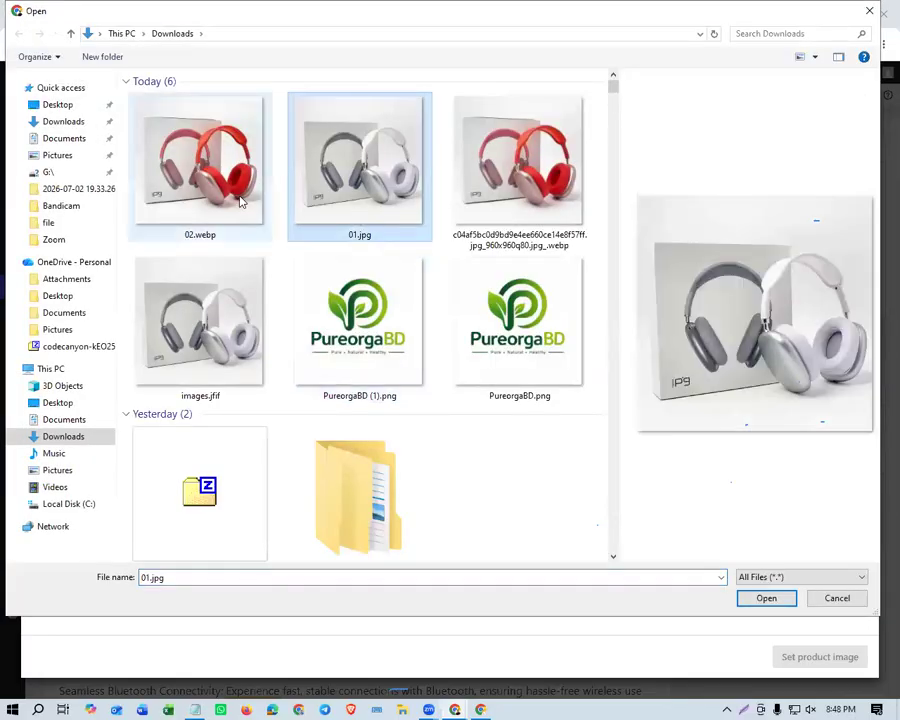
pyautogui.keyDown('ctrl'); pyautogui.click(240, 202); pyautogui.keyUp('ctrl')
pyautogui.press('Return')
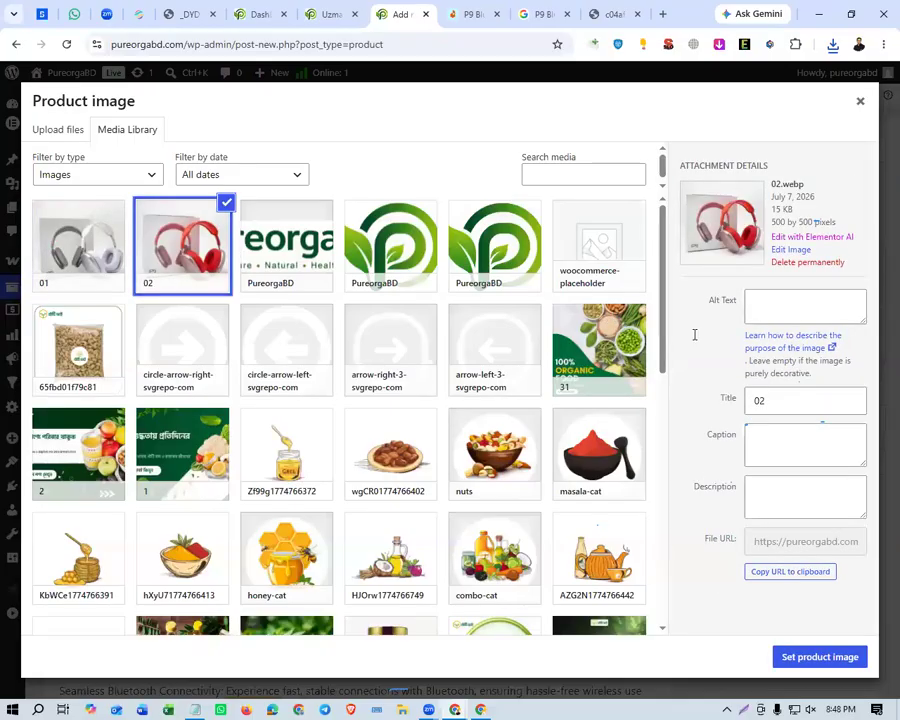
# Set the silver-and-white headphone picture 01 as the product image and go to the product gallery section.
pyautogui.click(85, 240)
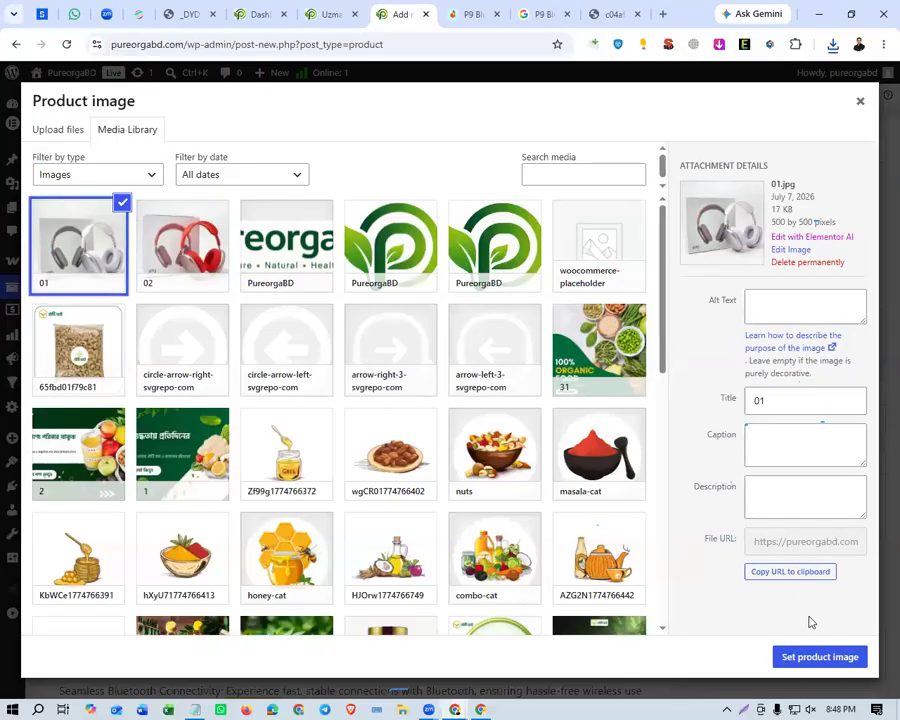
pyautogui.click(819, 656)
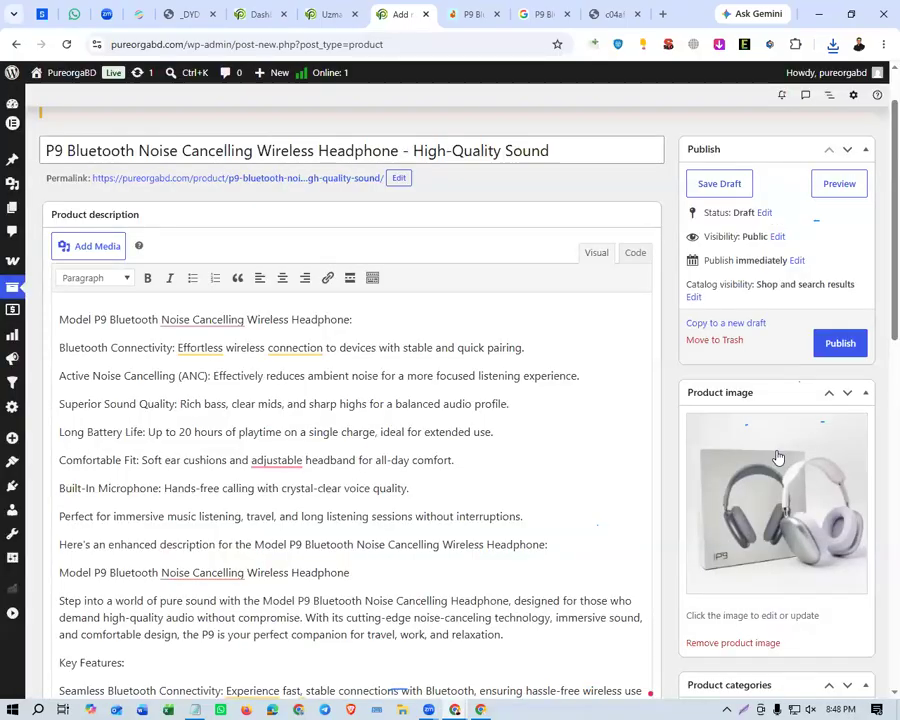
pyautogui.scroll(-1, 775, 472)
pyautogui.scroll(2, 772, 462)
pyautogui.scroll(-2, 771, 466)
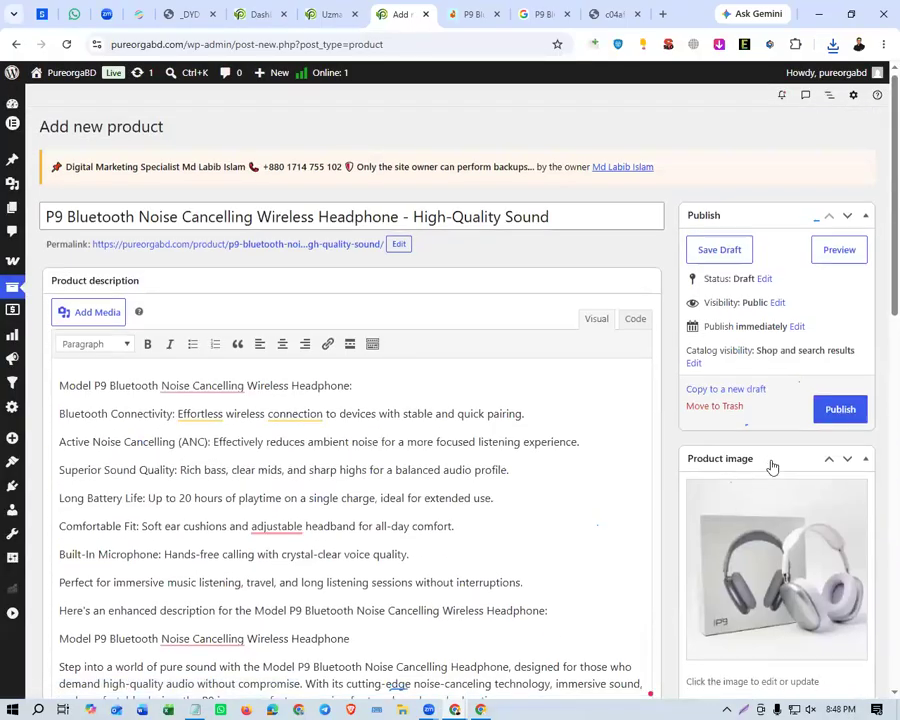
pyautogui.scroll(-10, 771, 400)
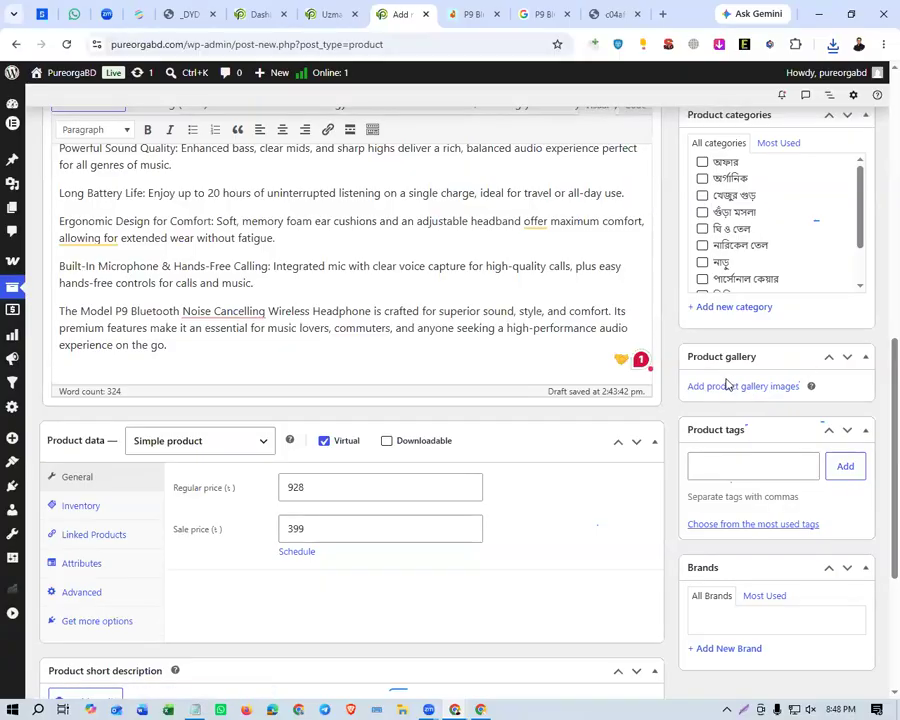
# Look through the photos of the P9 headphone's colour variants in the Daraz listing's picture gallery.
pyautogui.click(468, 14)
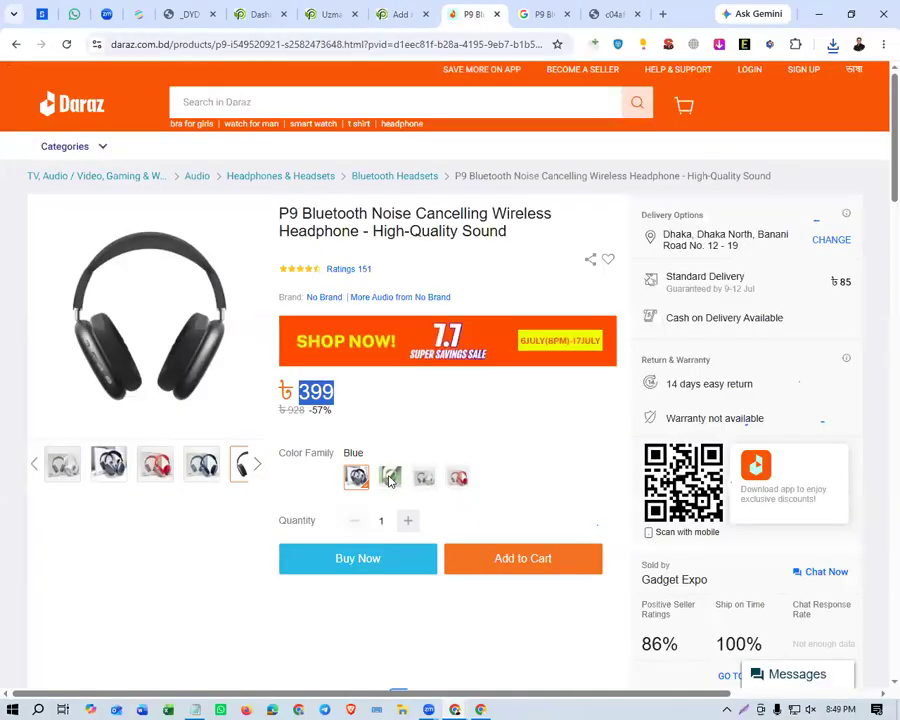
pyautogui.moveTo(110, 466)
pyautogui.moveTo(196, 476)
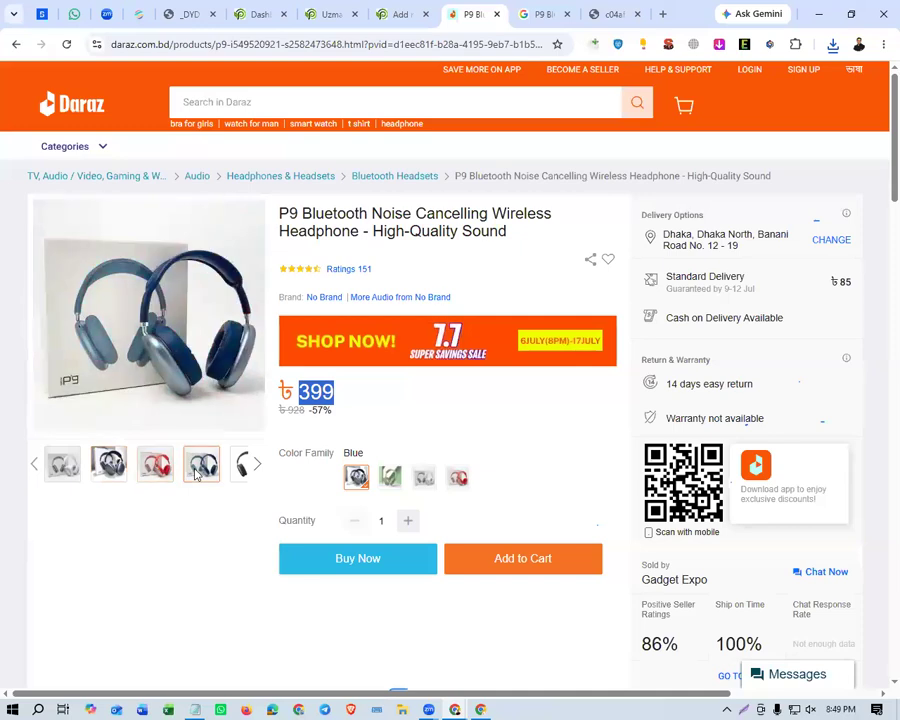
pyautogui.click(256, 466)
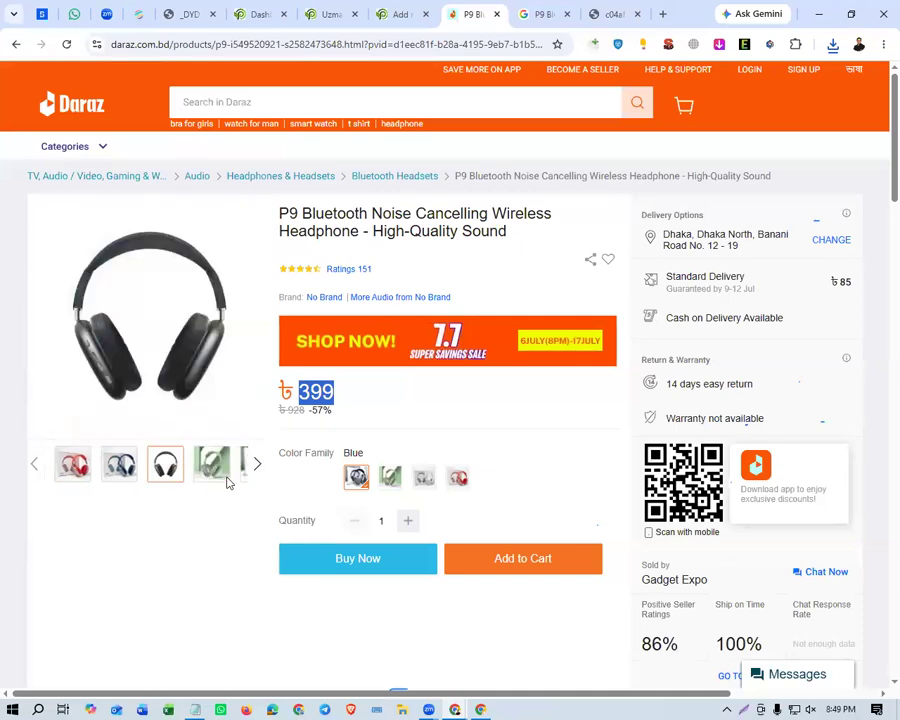
pyautogui.moveTo(122, 471)
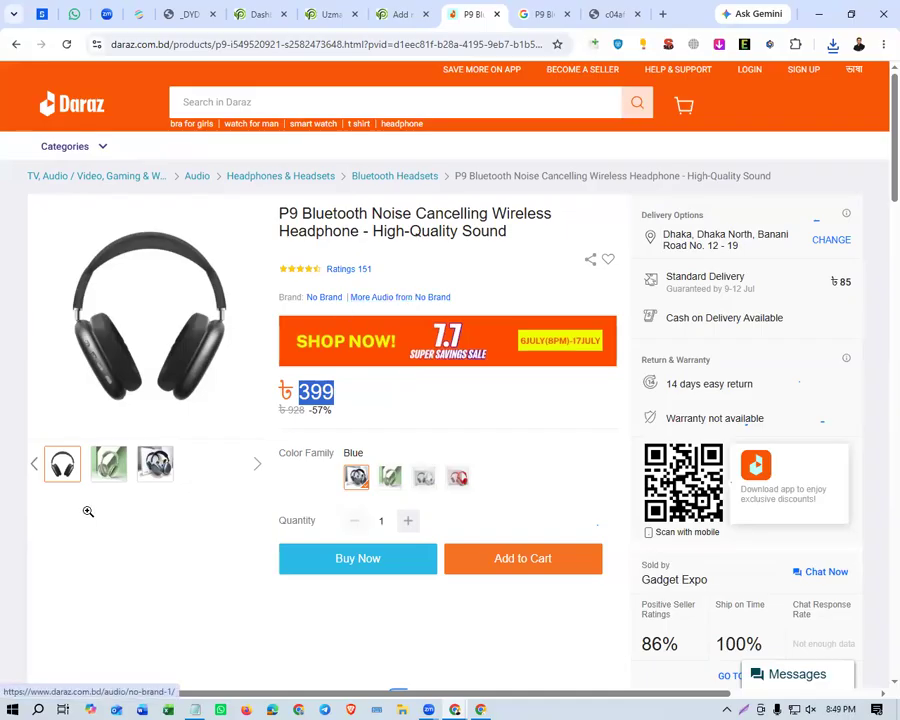
pyautogui.click(155, 463)
# Return to the new product page and add the headphone pictures 02 and 01 to the product gallery.
pyautogui.click(402, 14)
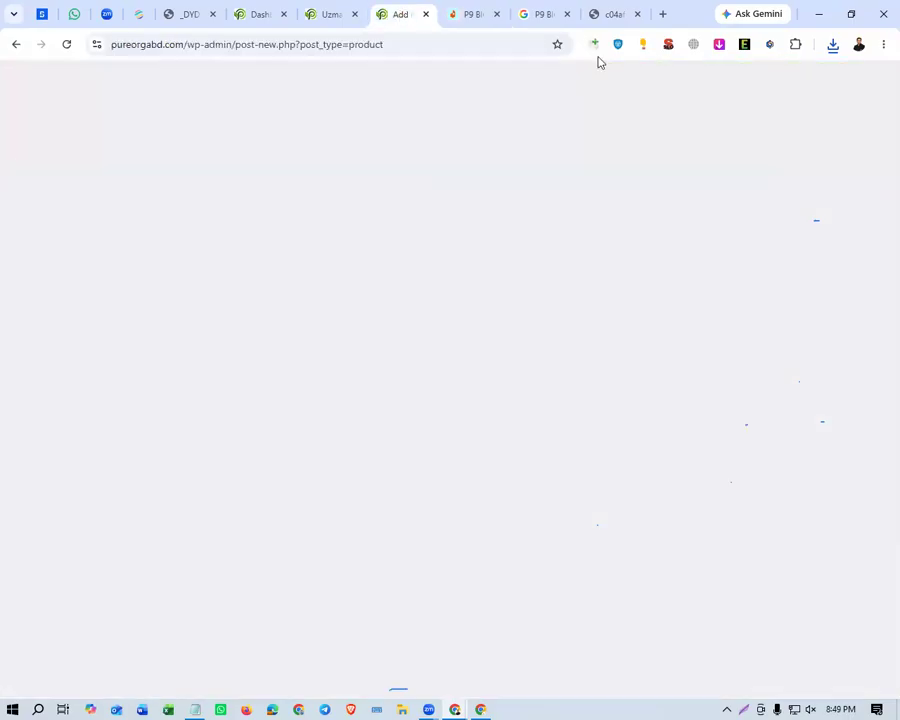
pyautogui.click(731, 387)
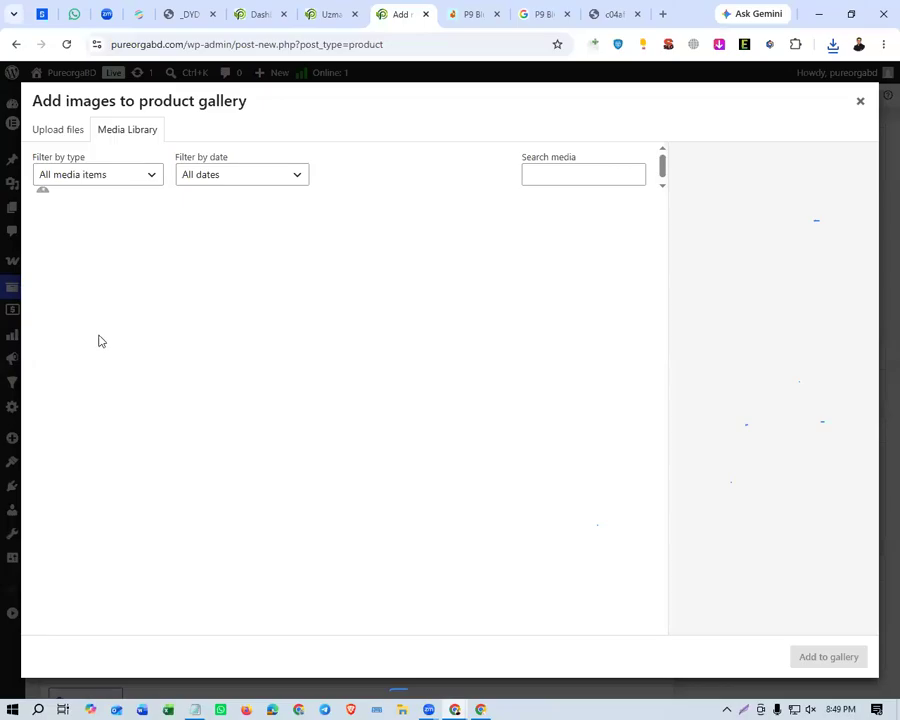
pyautogui.click(160, 268)
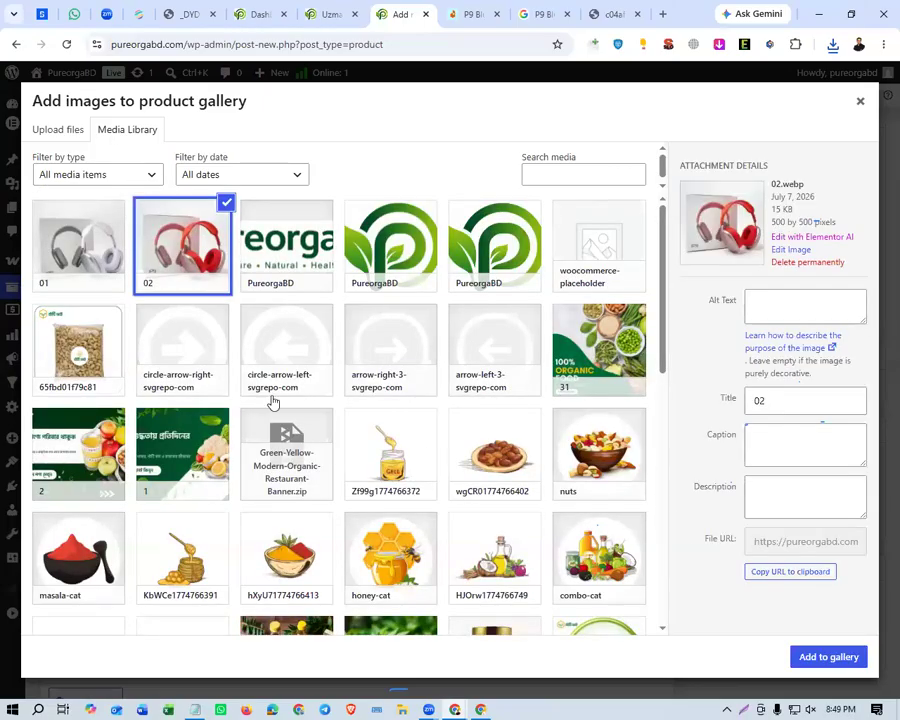
pyautogui.click(80, 242)
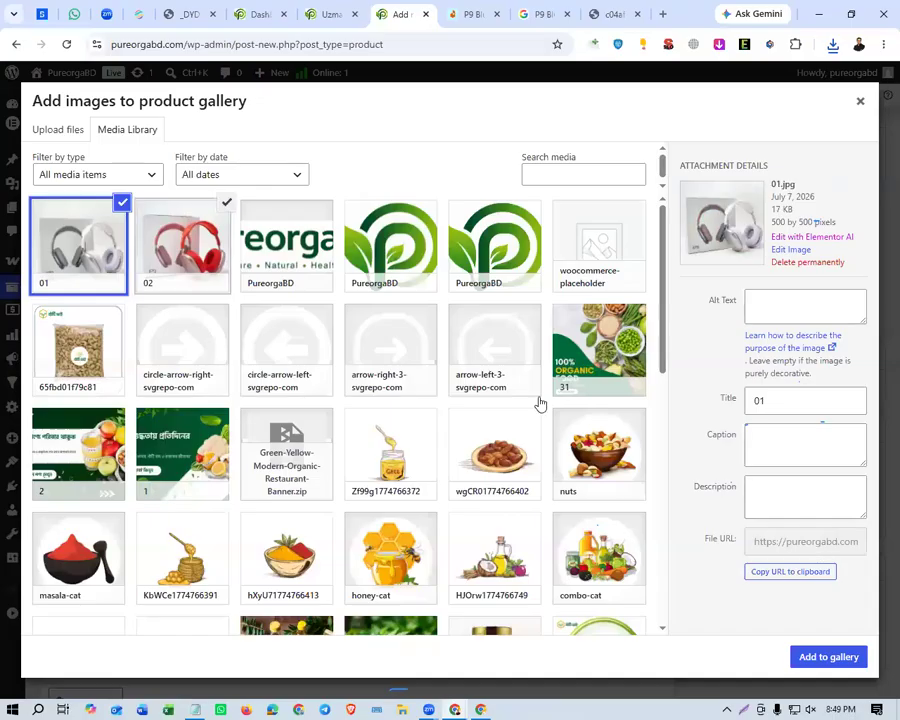
pyautogui.click(200, 263)
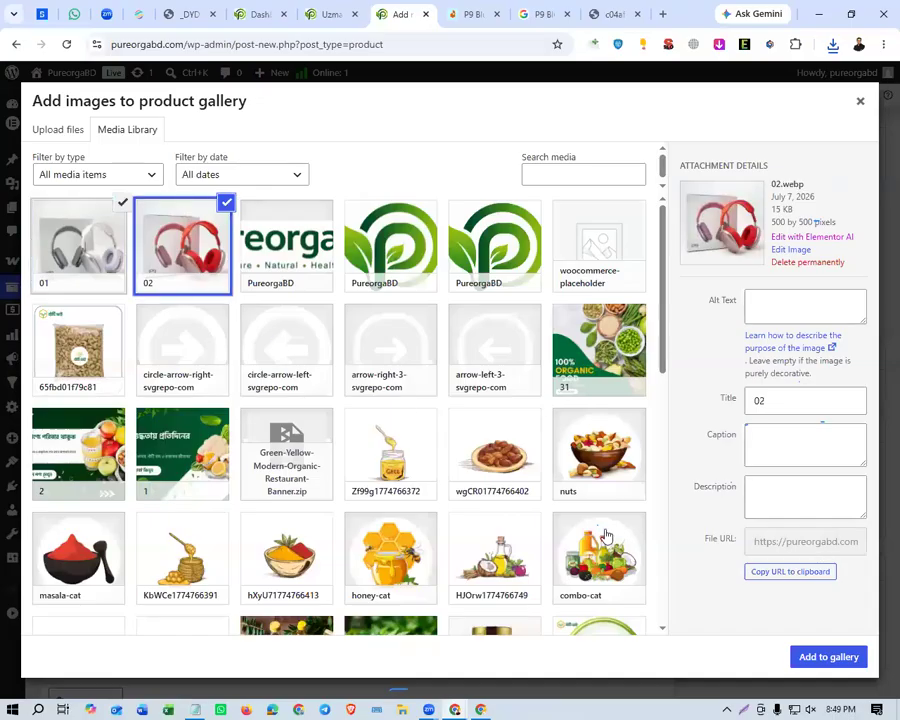
pyautogui.click(797, 664)
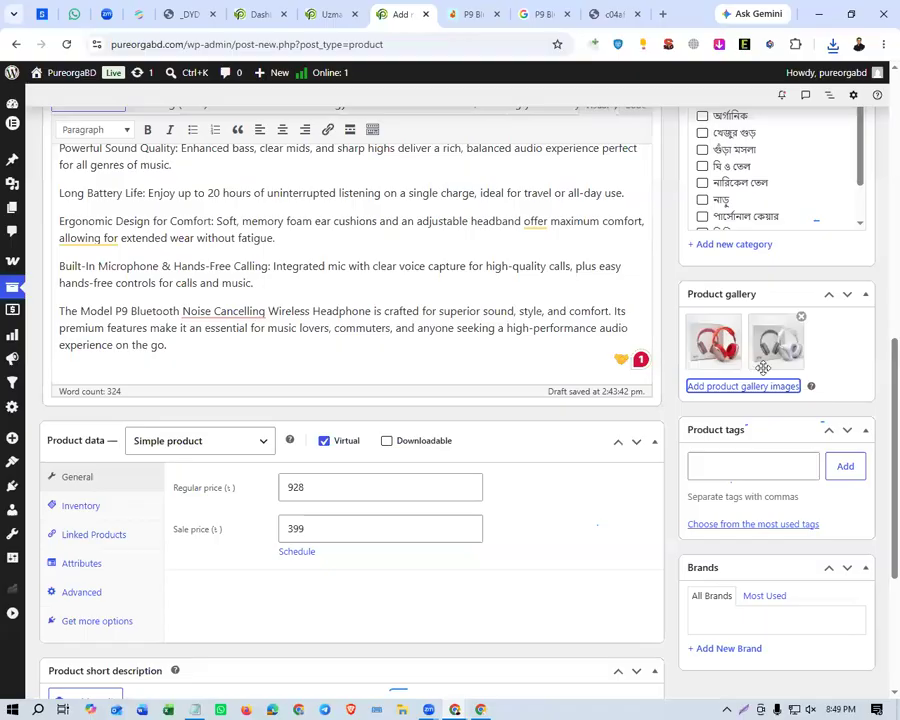
# Look over the product tags, brands and categories sections, and check the headphone's Daraz listing.
pyautogui.scroll(-1, 757, 472)
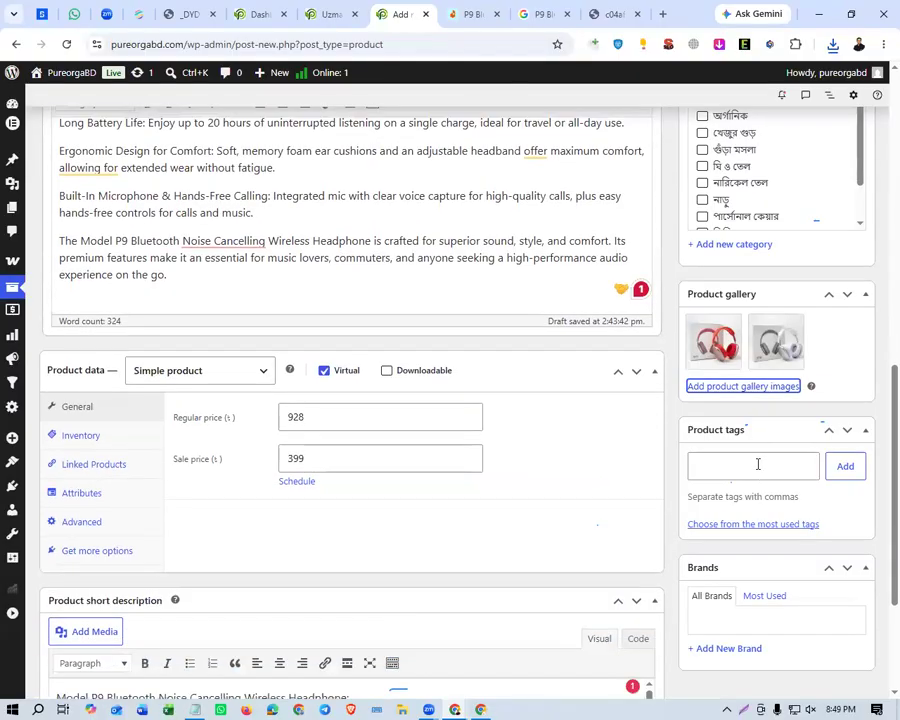
pyautogui.scroll(-1, 757, 466)
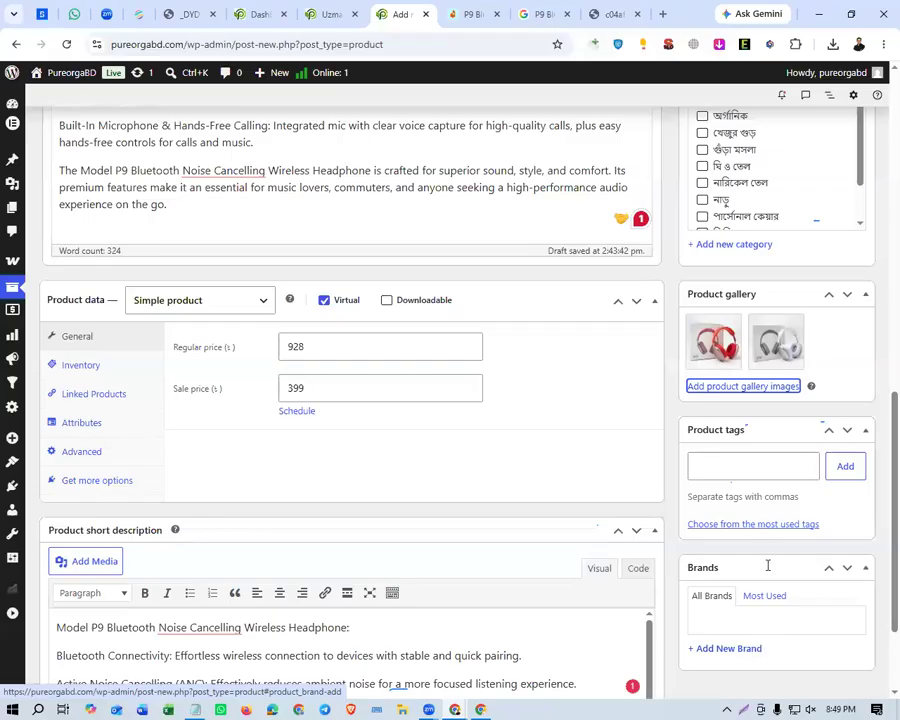
pyautogui.scroll(2, 859, 352)
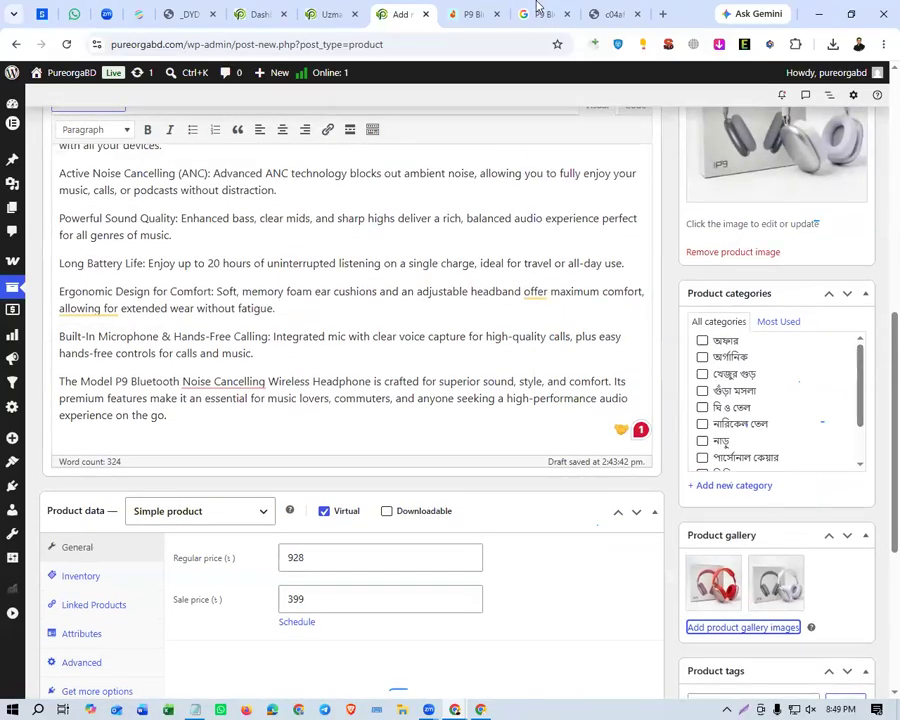
pyautogui.click(470, 14)
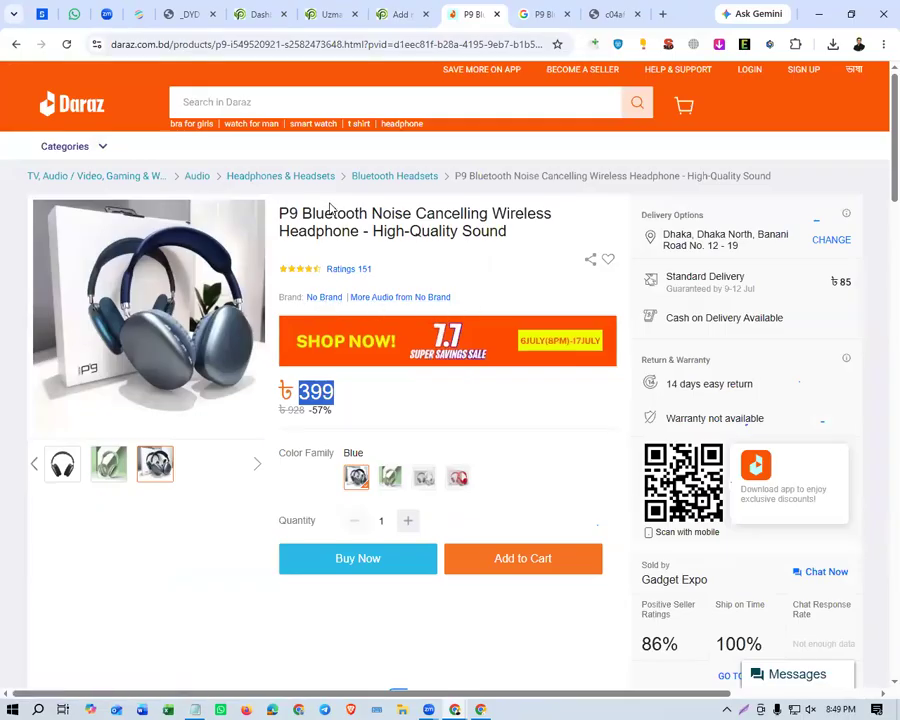
pyautogui.click(283, 211)
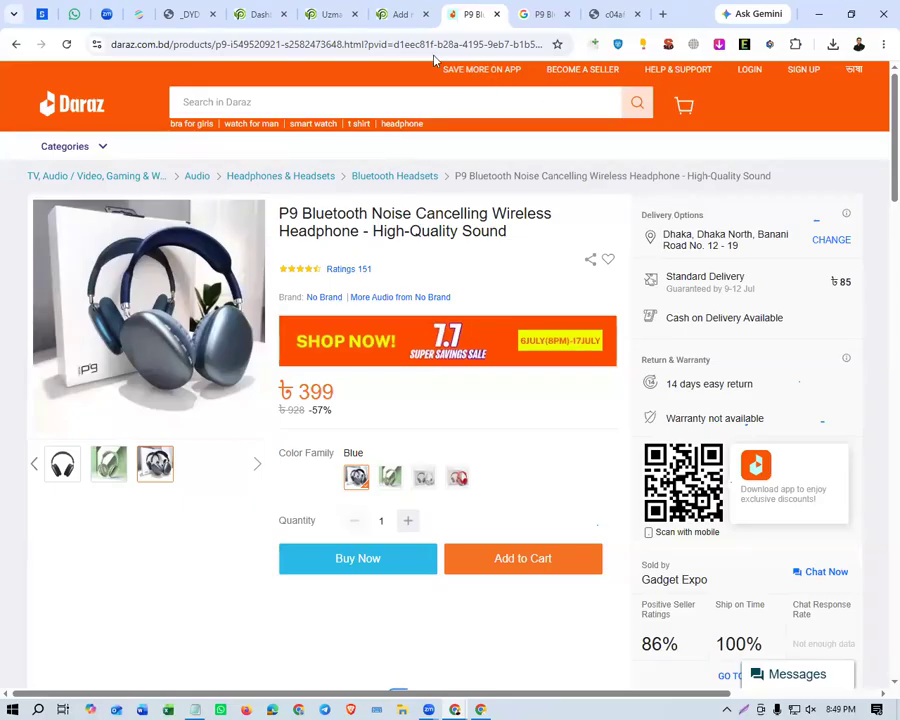
# Return to the new product page and create a product category named Demo without a parent, assigned to the product.
pyautogui.click(398, 14)
pyautogui.scroll(-5, 733, 365)
pyautogui.scroll(3, 733, 372)
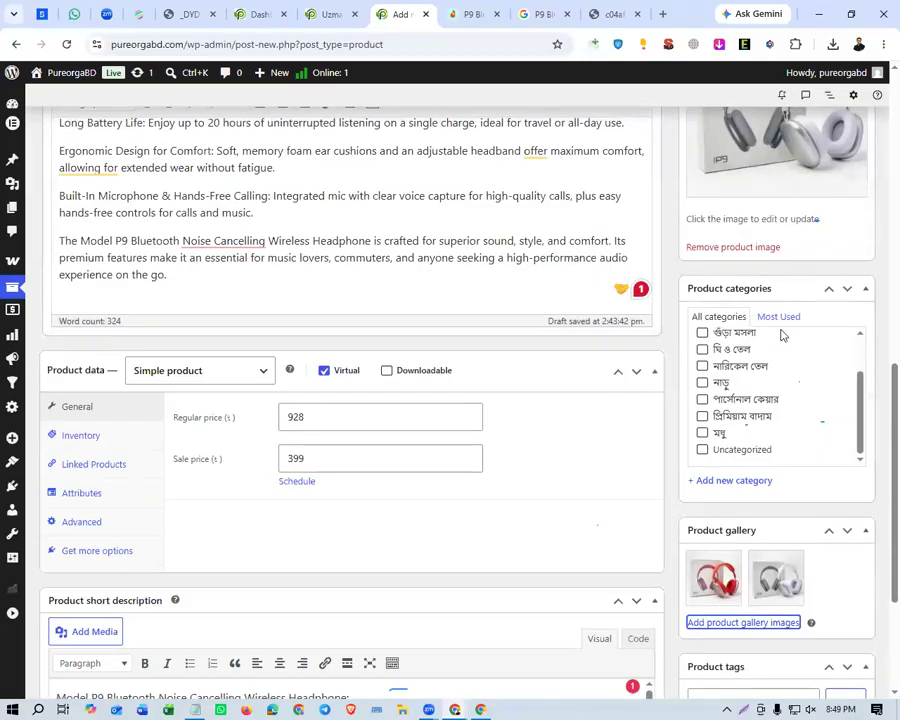
pyautogui.click(784, 317)
pyautogui.click(733, 317)
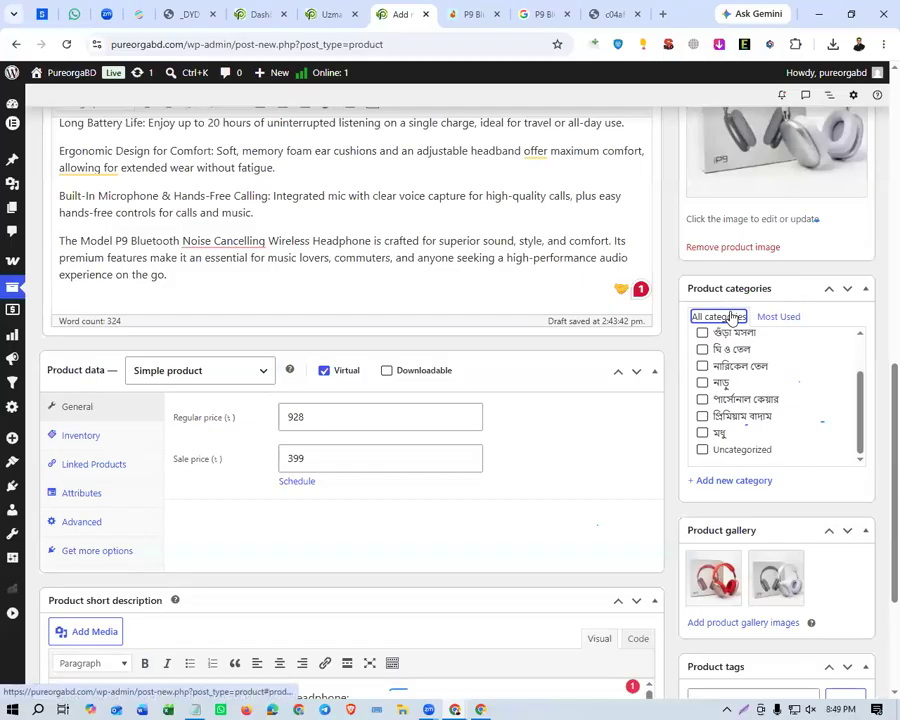
pyautogui.click(729, 484)
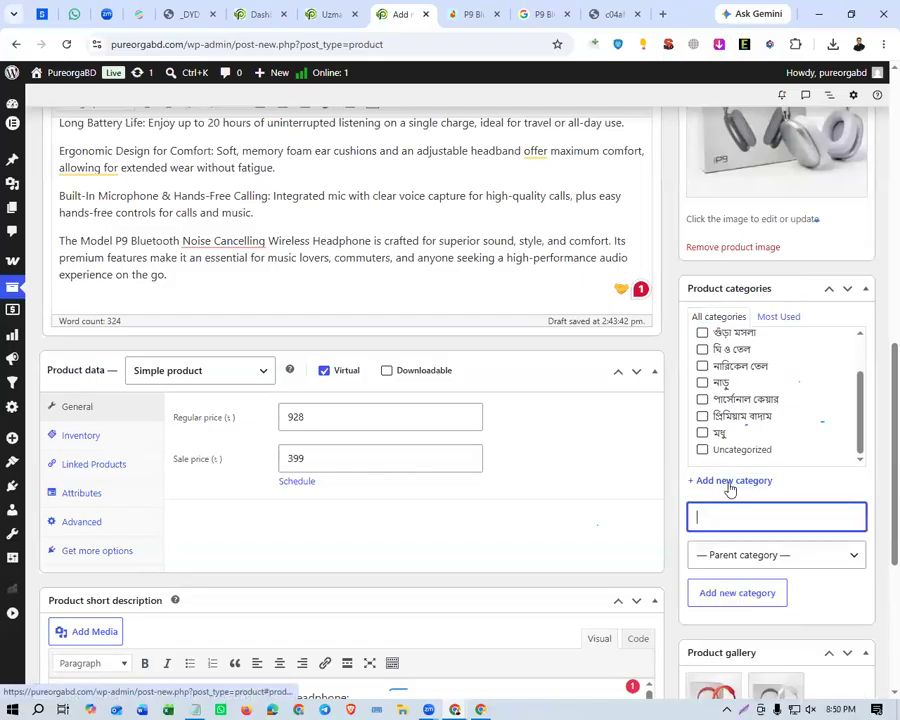
pyautogui.scroll(-1, 765, 490)
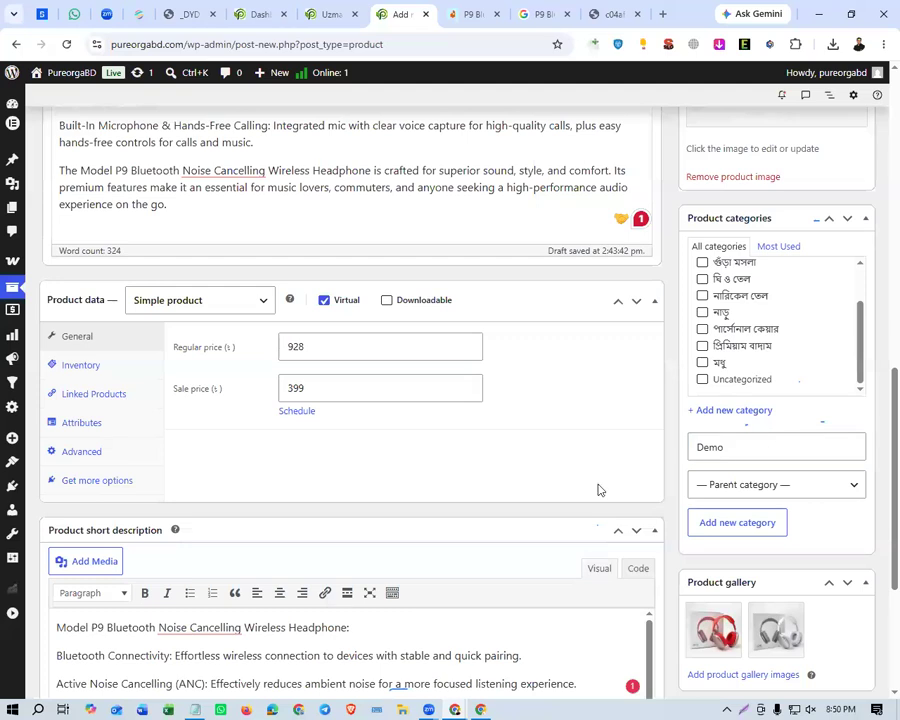
pyautogui.click(726, 537)
pyautogui.click(722, 531)
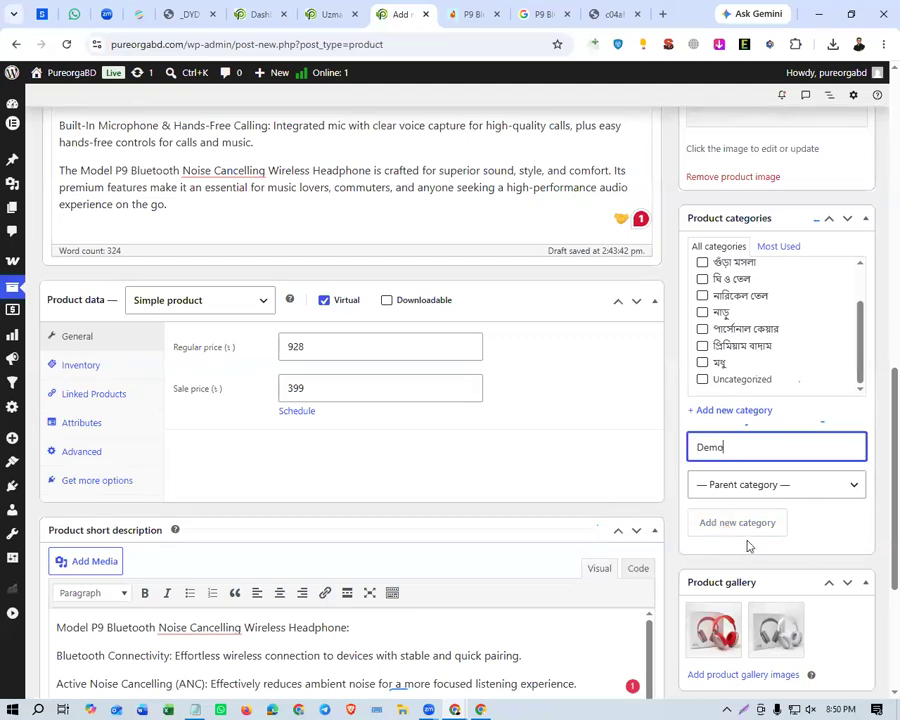
pyautogui.scroll(5, 749, 308)
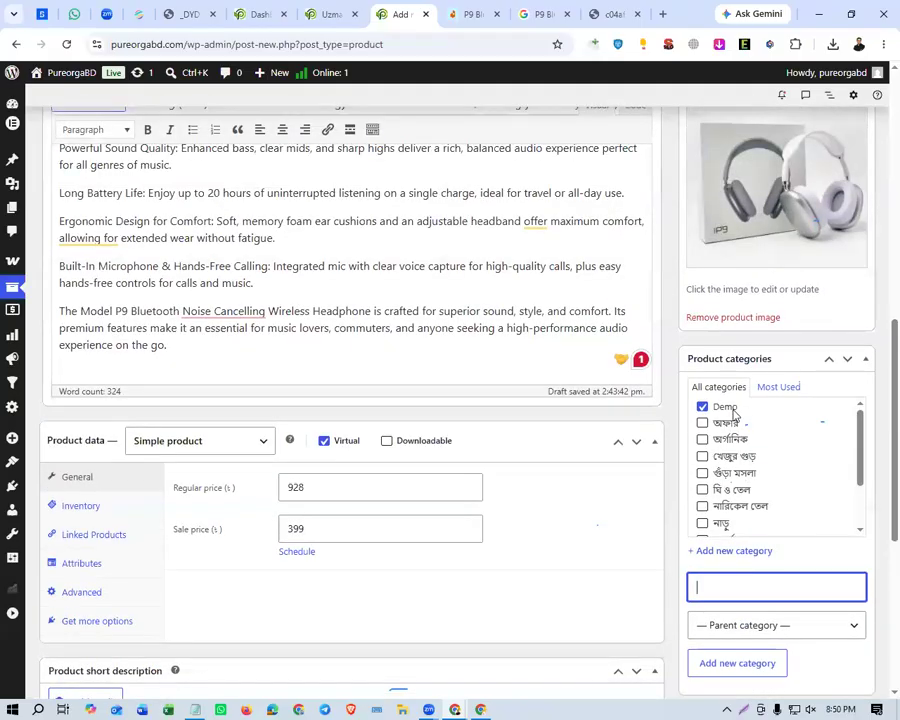
# Review the completed product form and publish the headphone product.
pyautogui.click(790, 364)
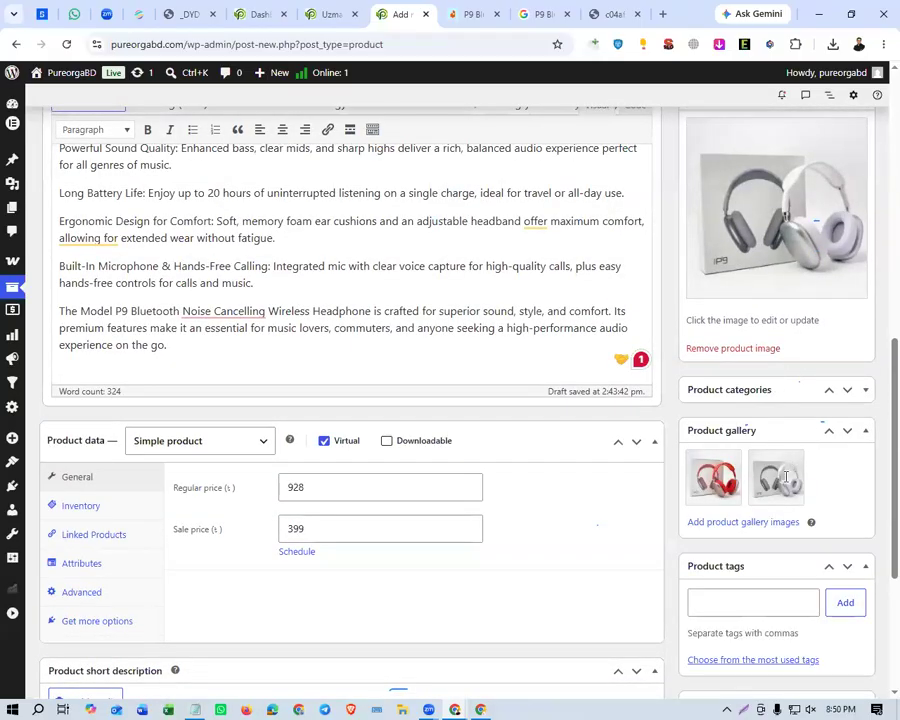
pyautogui.click(774, 390)
pyautogui.scroll(5, 670, 380)
pyautogui.scroll(8, 670, 377)
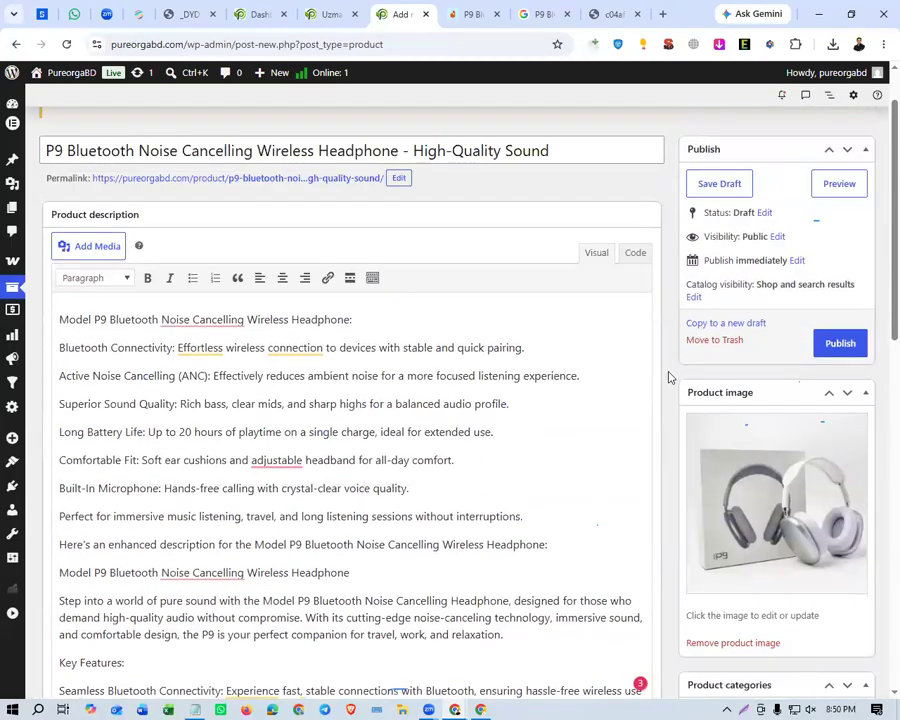
pyautogui.scroll(-10, 670, 377)
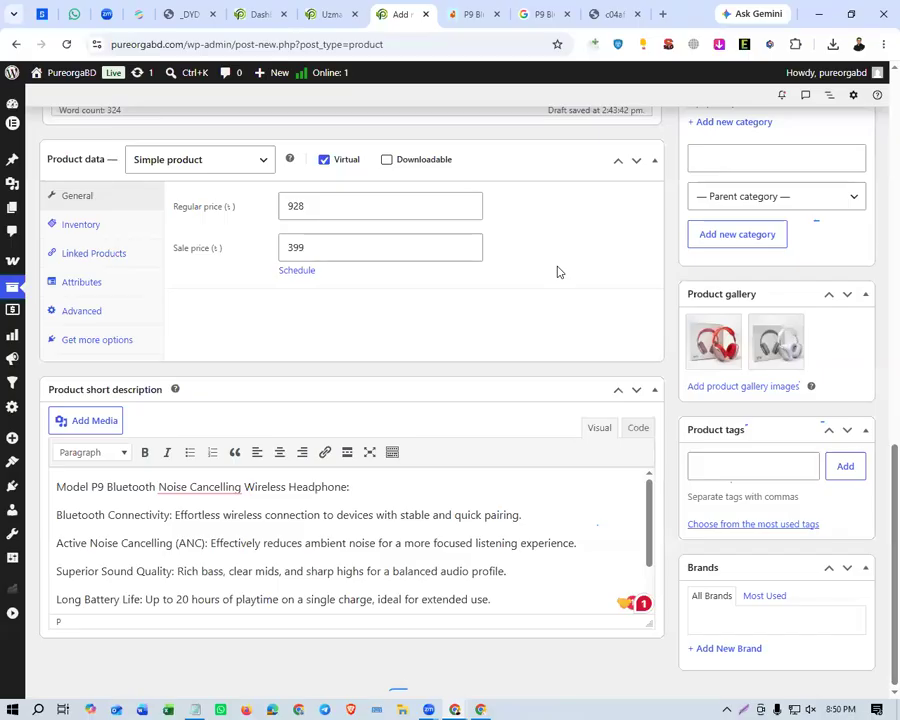
pyautogui.scroll(10, 612, 266)
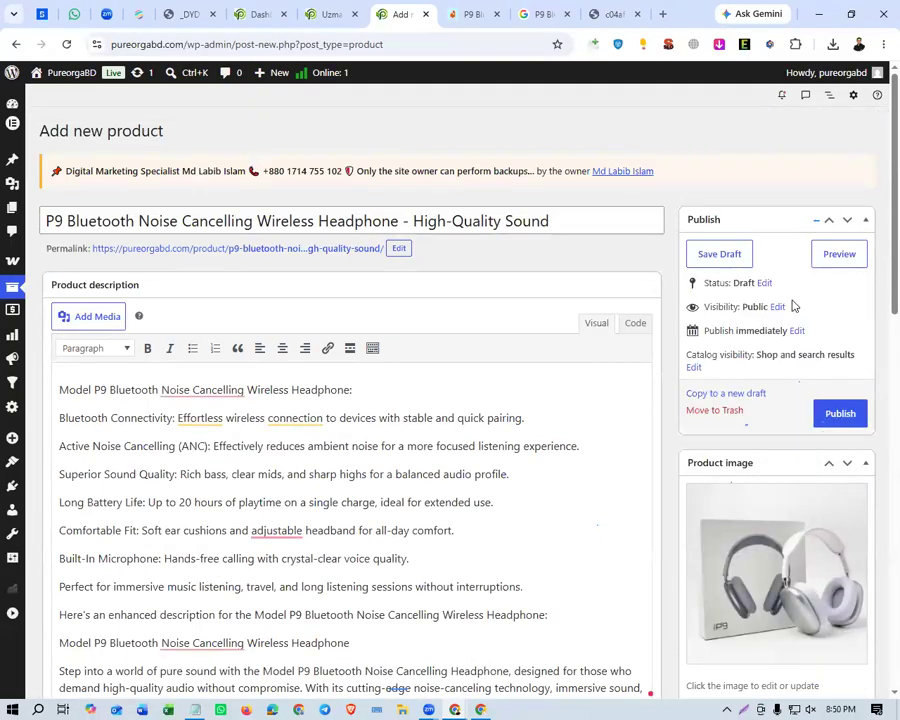
pyautogui.click(841, 414)
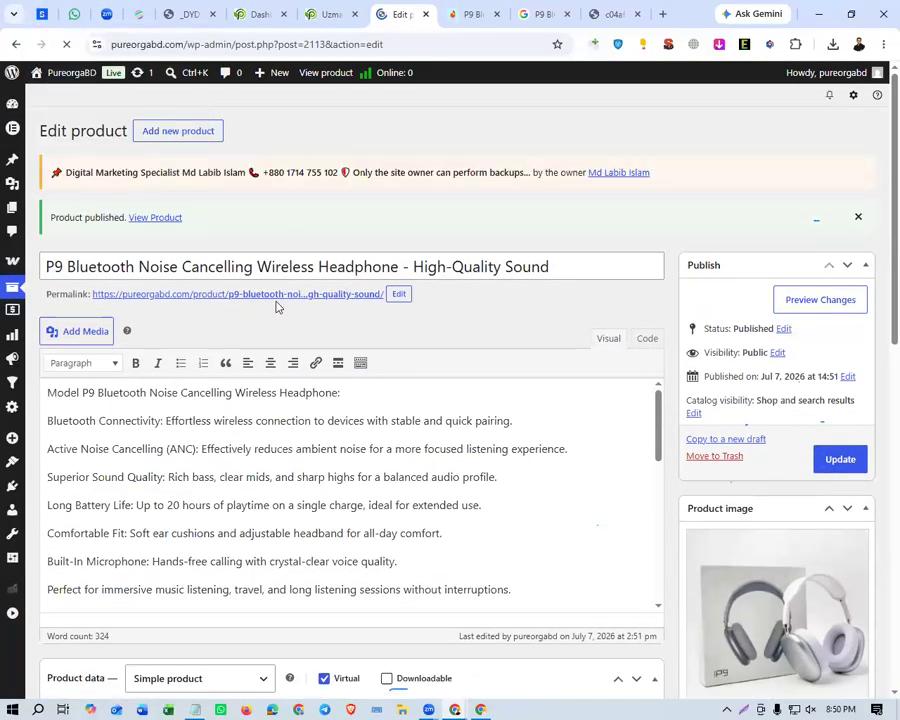
# Open the published product's permalink in an incognito window and check its title, prices and short description.
pyautogui.rightClick(276, 297)
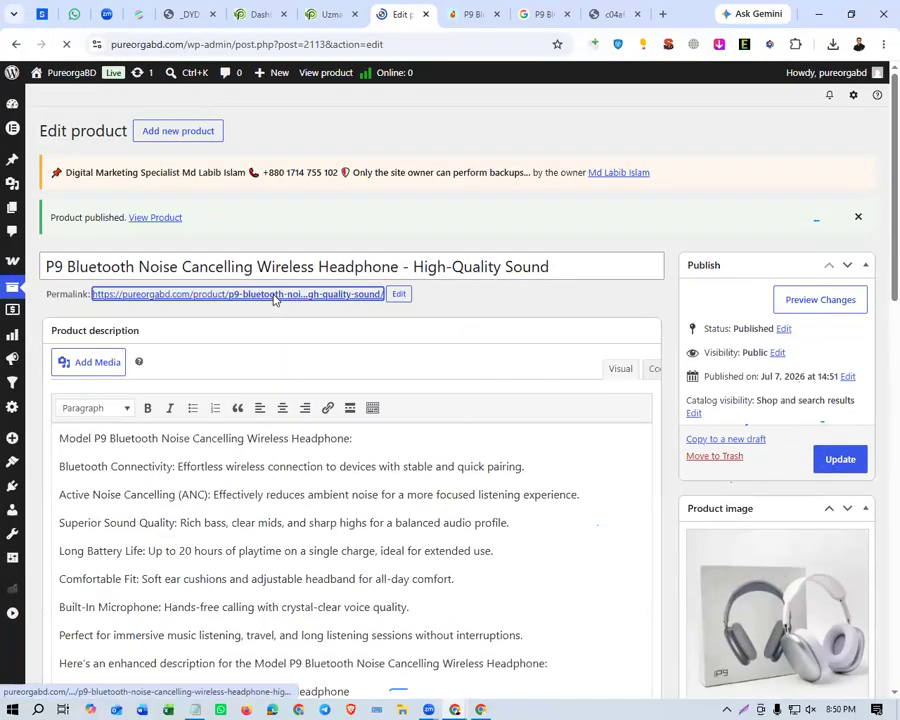
pyautogui.click(364, 372)
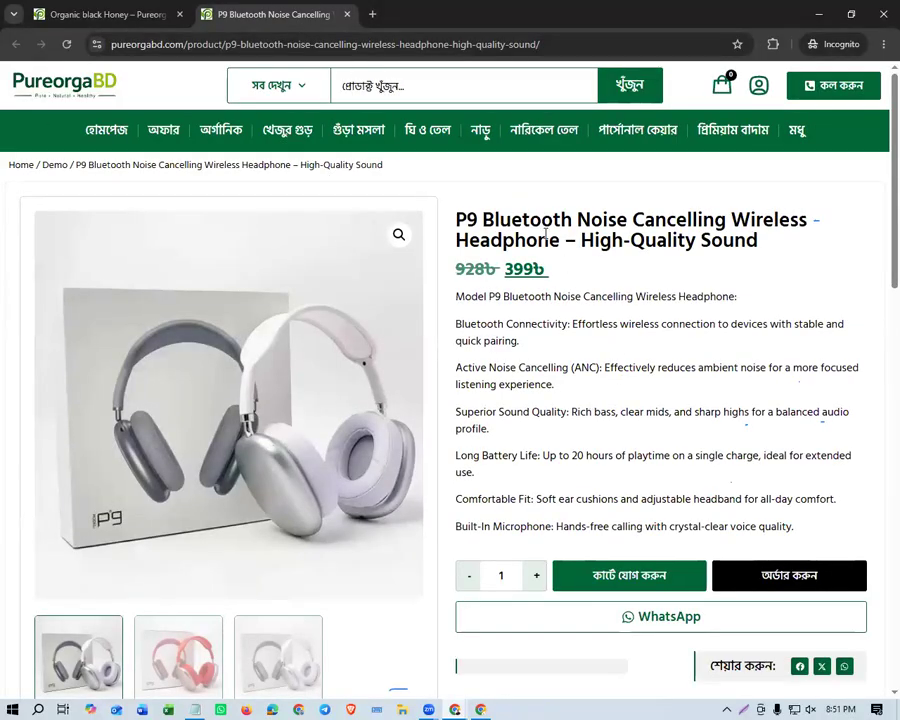
pyautogui.moveTo(458, 218); pyautogui.dragTo(617, 221)
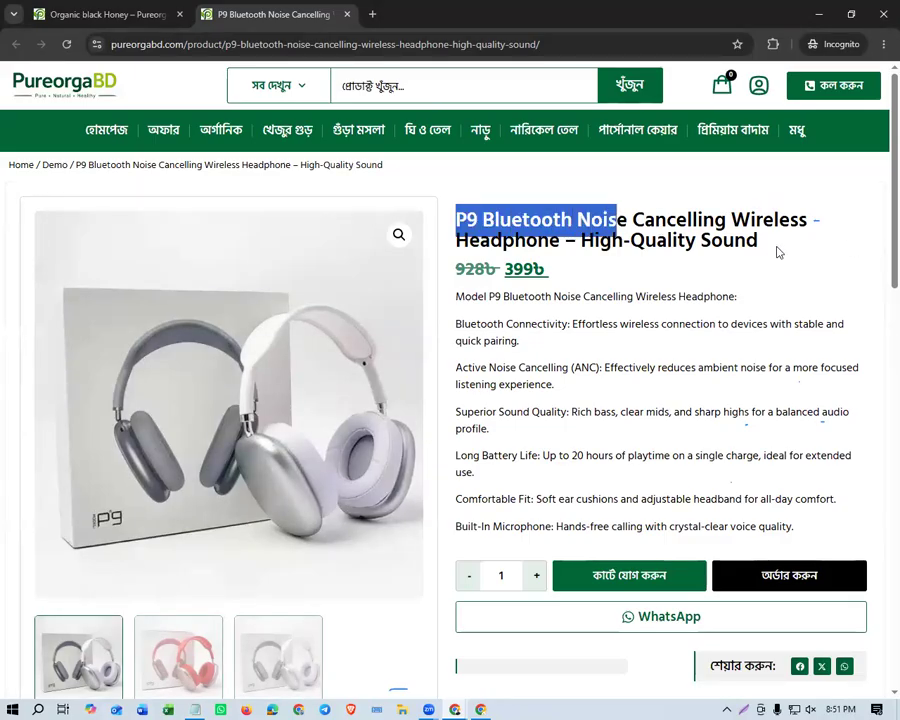
pyautogui.moveTo(768, 247); pyautogui.dragTo(432, 229)
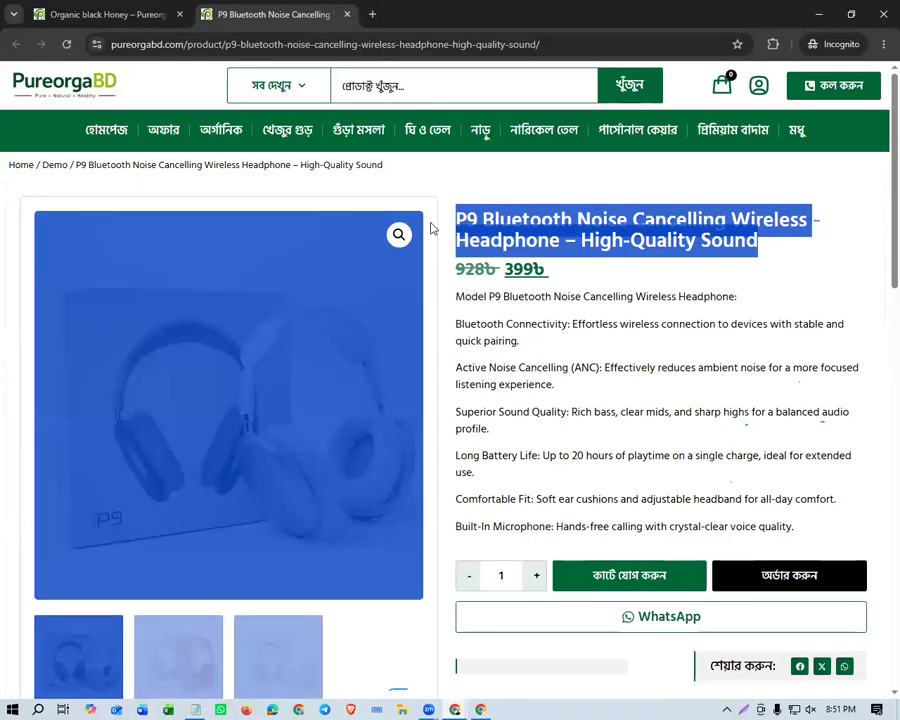
pyautogui.click(487, 259)
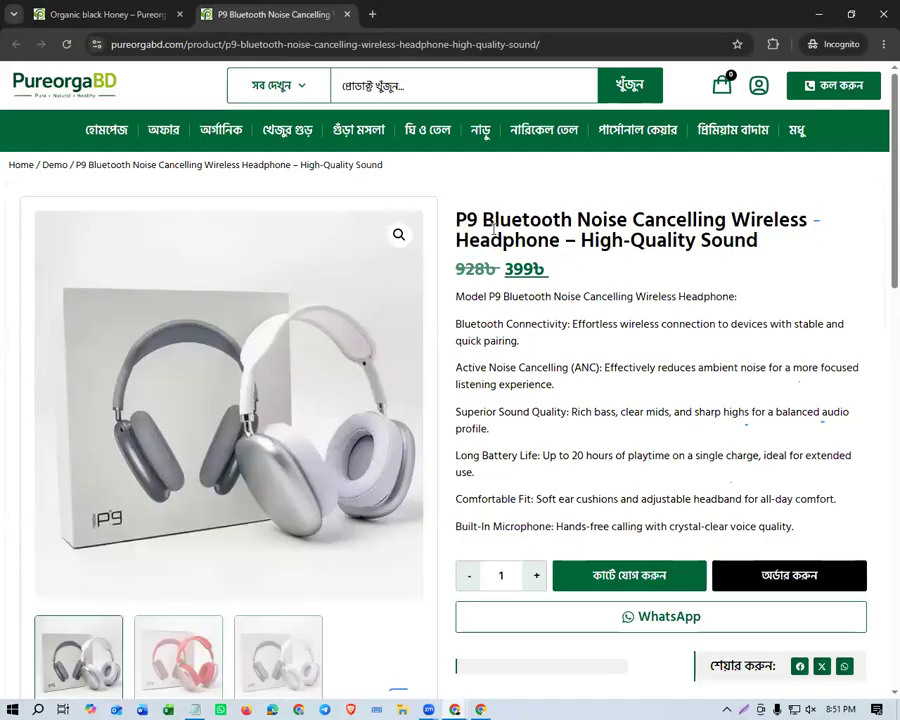
pyautogui.scroll(-3, 536, 300)
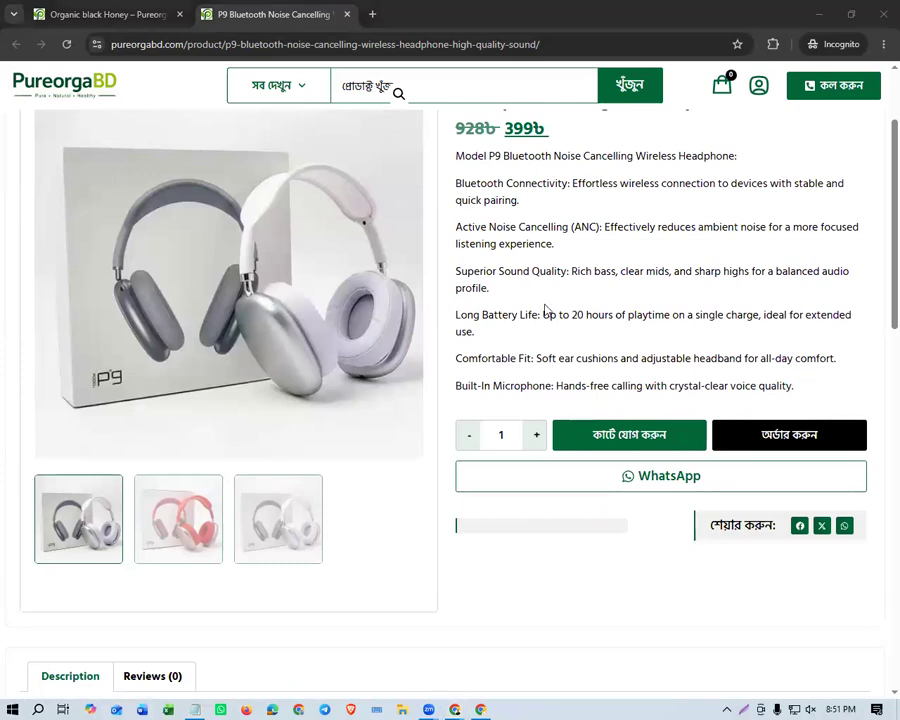
pyautogui.moveTo(452, 165); pyautogui.dragTo(594, 330)
pyautogui.click(541, 356)
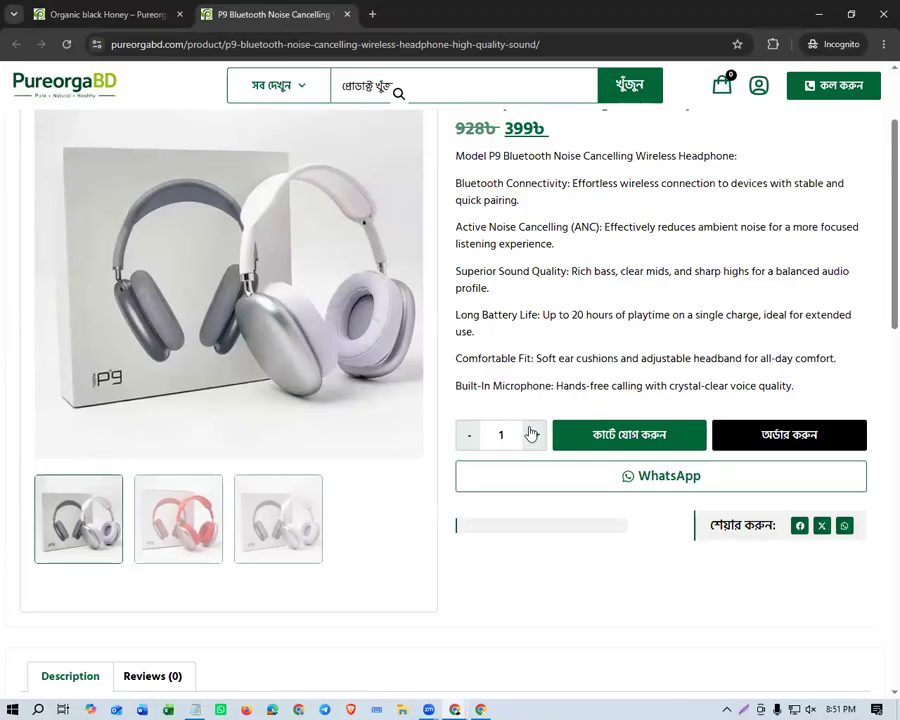
# View the red and silver headphone pictures in the storefront product's image gallery.
pyautogui.scroll(1, 522, 422)
pyautogui.click(153, 597)
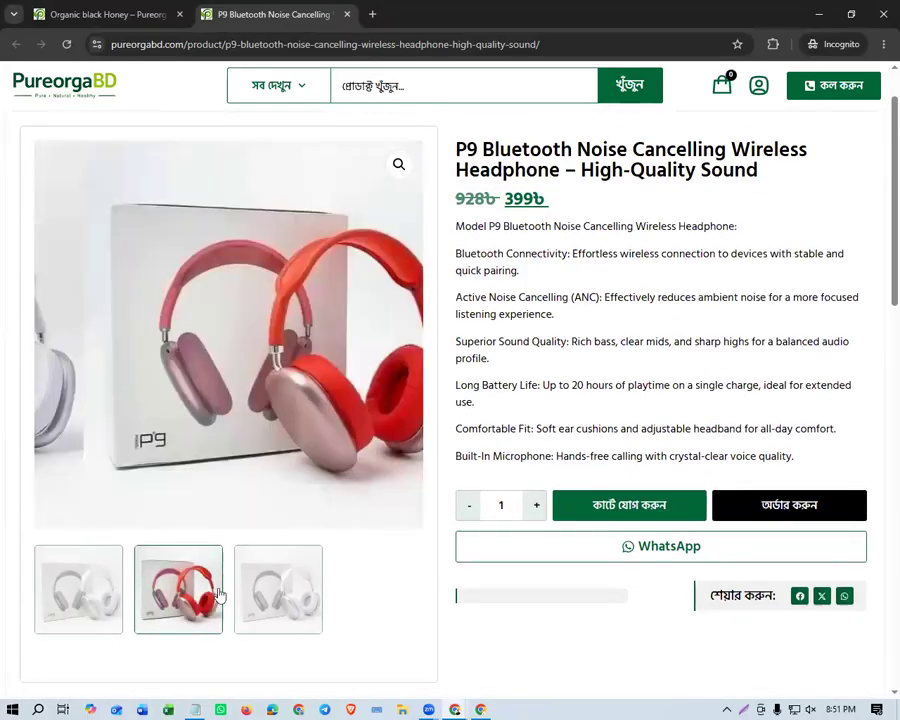
pyautogui.click(237, 593)
pyautogui.click(168, 598)
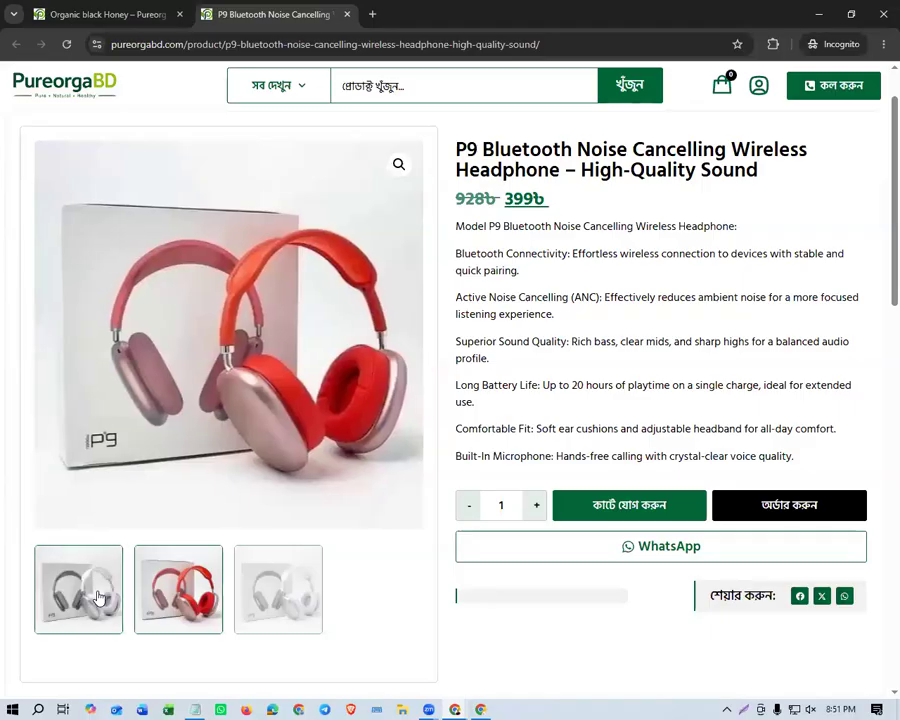
# Read through the full product description and the related products section of the storefront page.
pyautogui.scroll(-2, 580, 410)
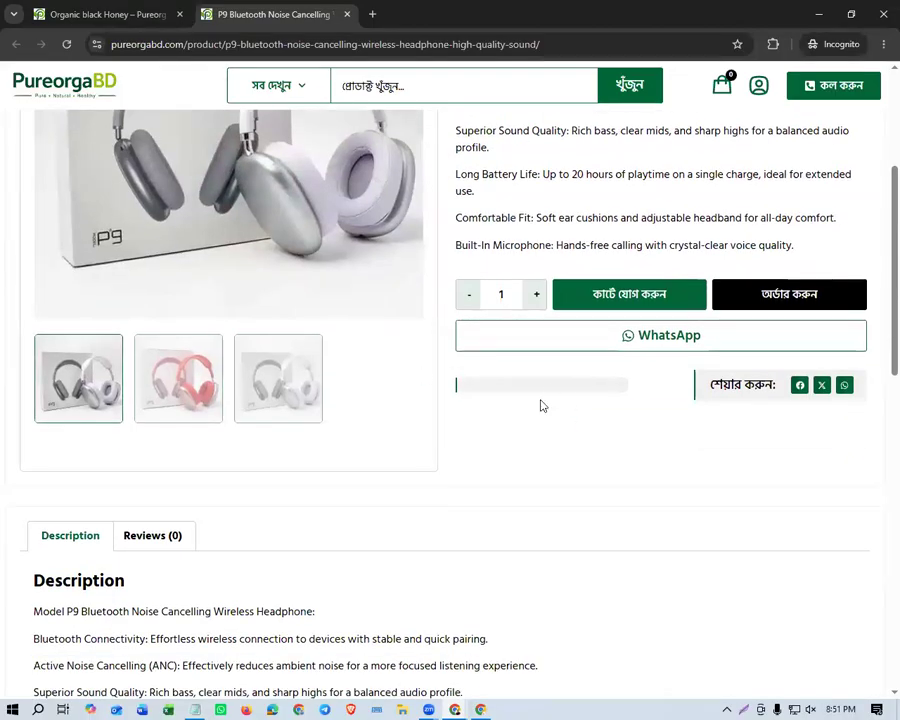
pyautogui.scroll(-4, 284, 519)
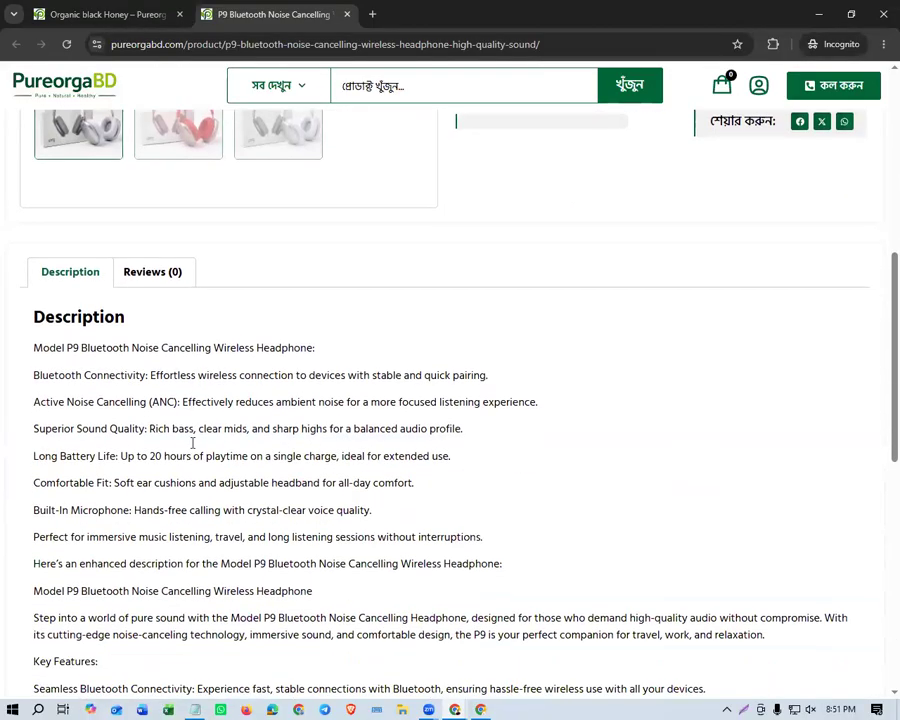
pyautogui.moveTo(30, 199); pyautogui.dragTo(381, 557)
pyautogui.scroll(-3, 381, 557)
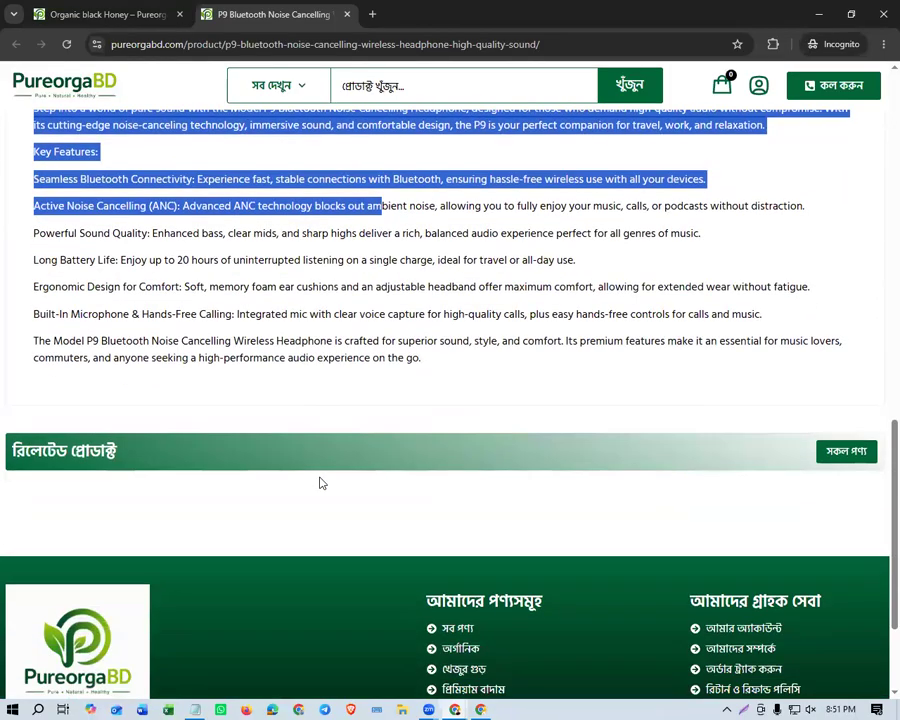
pyautogui.scroll(-2, 319, 482)
pyautogui.scroll(2, 317, 482)
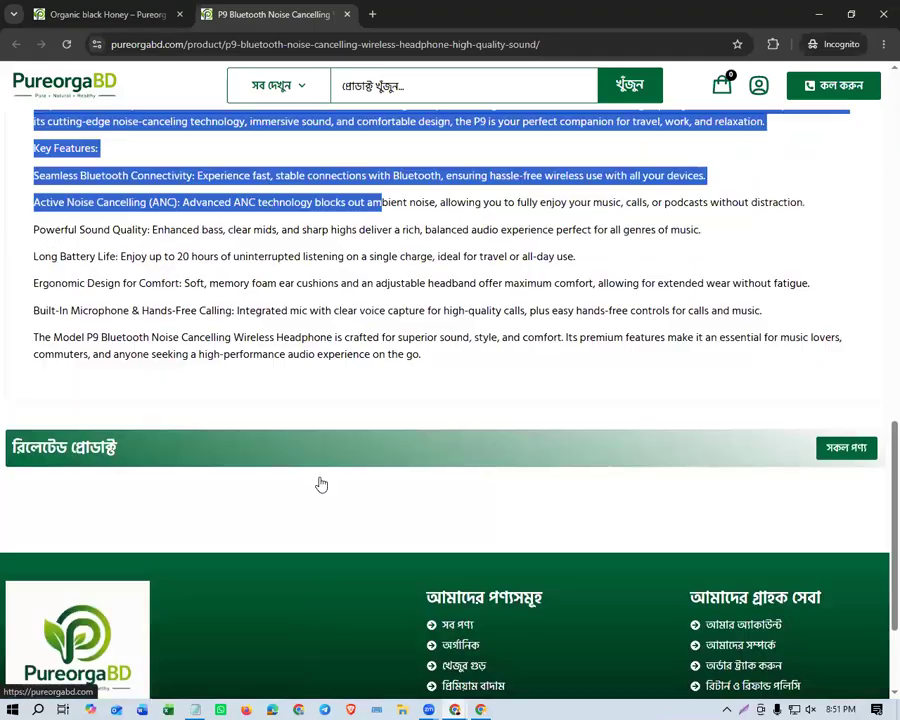
# Check the end of the headphone's storefront description and the product name in the page's breadcrumb.
pyautogui.moveTo(129, 347); pyautogui.dragTo(281, 452)
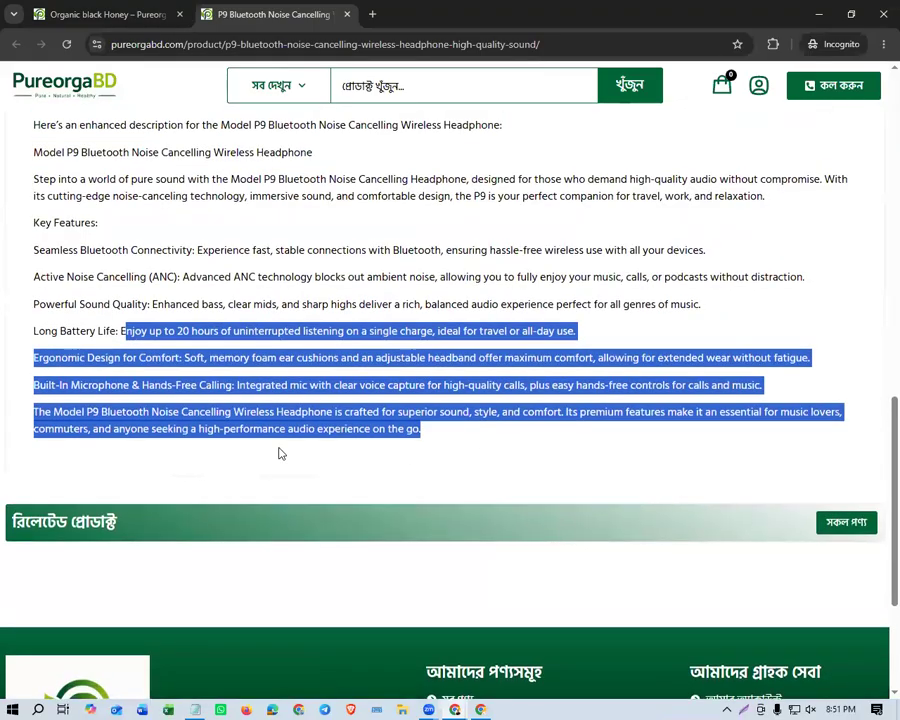
pyautogui.scroll(9, 281, 452)
pyautogui.scroll(1, 474, 260)
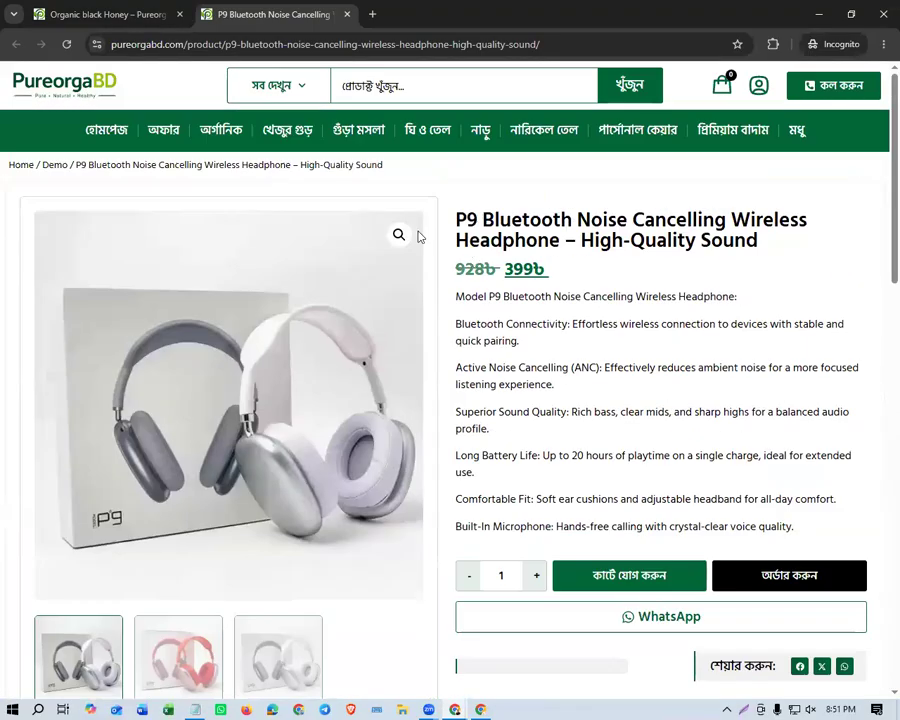
pyautogui.moveTo(421, 168); pyautogui.dragTo(70, 165)
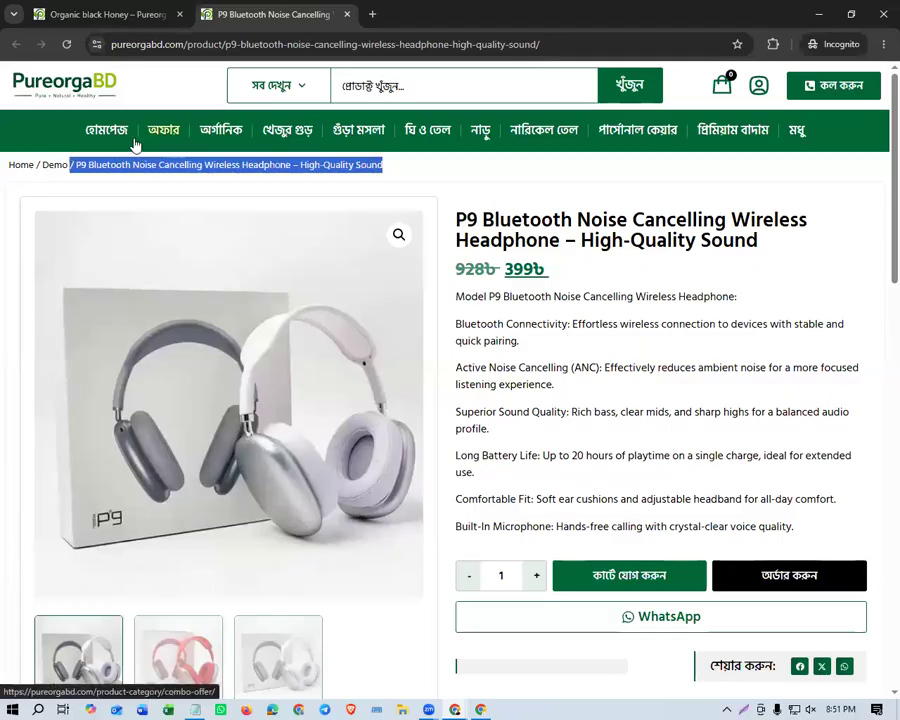
# Open the storefront home page in the incognito window and look through its category list and product sections.
pyautogui.click(94, 134)
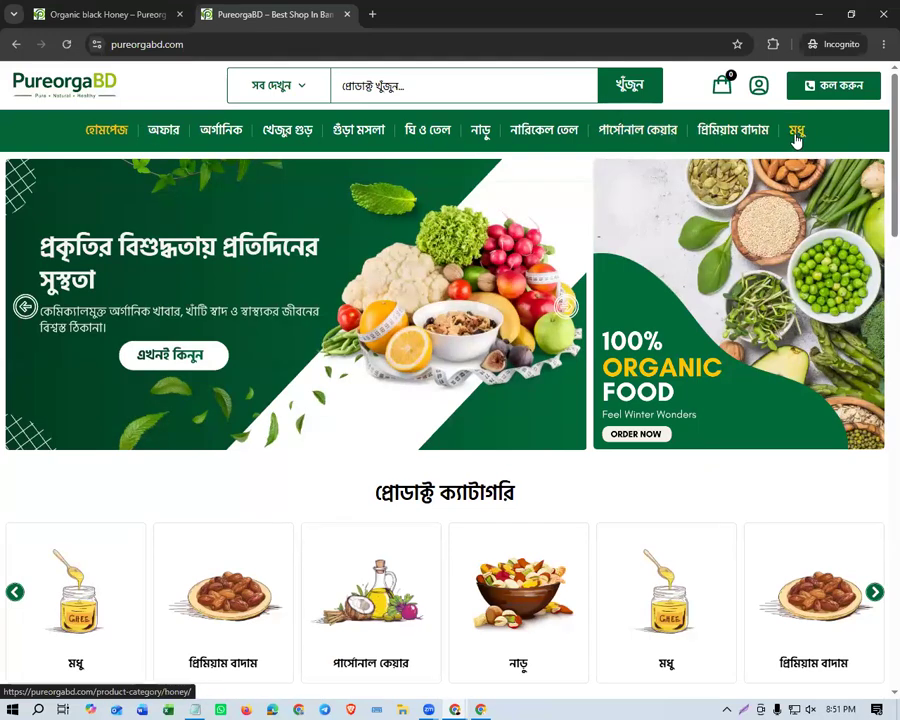
pyautogui.click(291, 86)
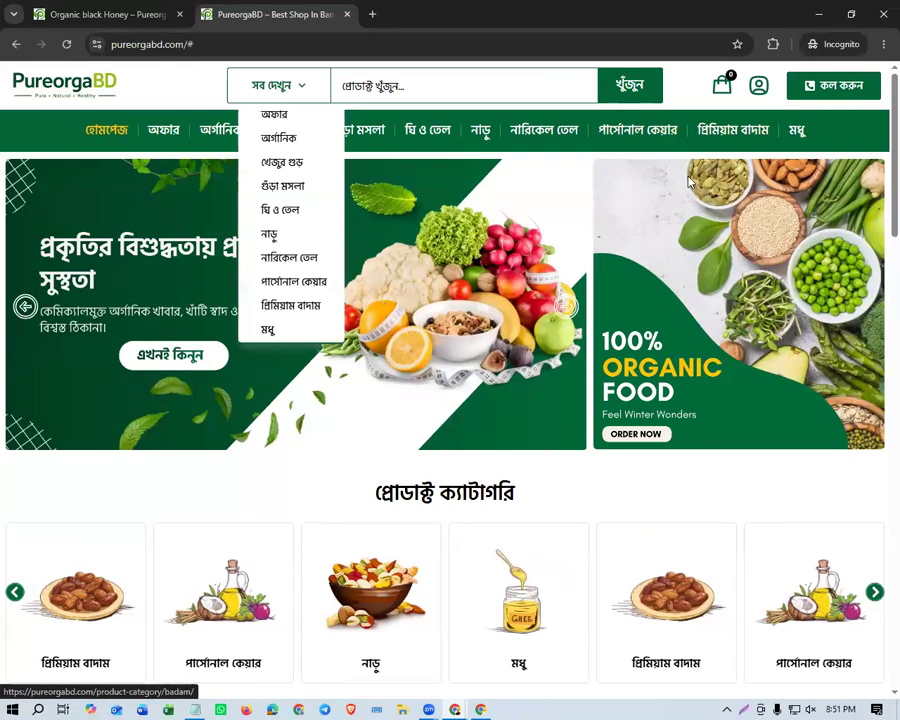
pyautogui.scroll(-9, 378, 352)
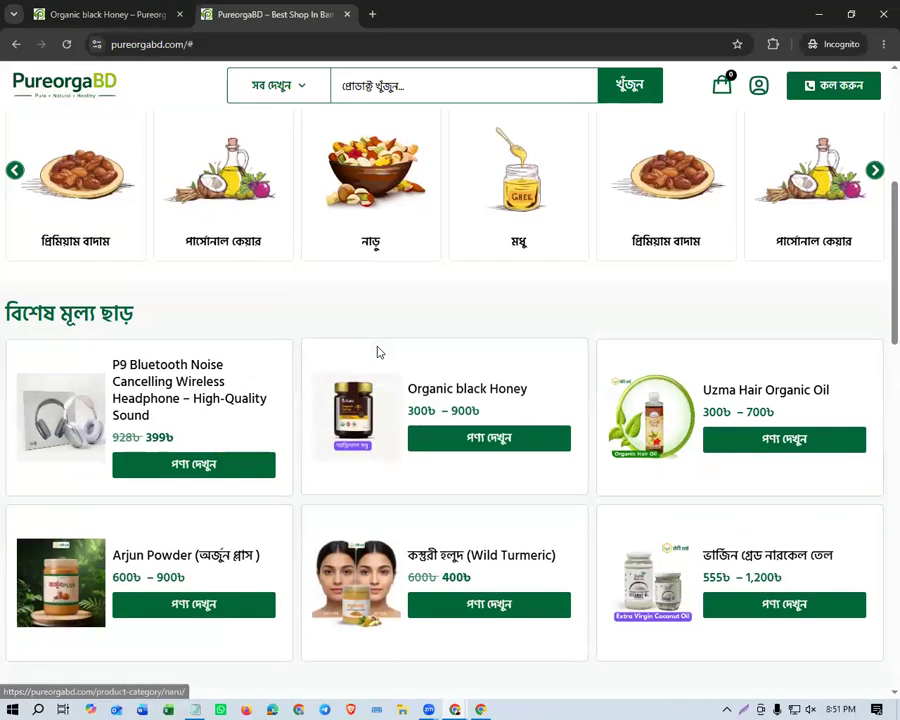
pyautogui.scroll(-5, 378, 352)
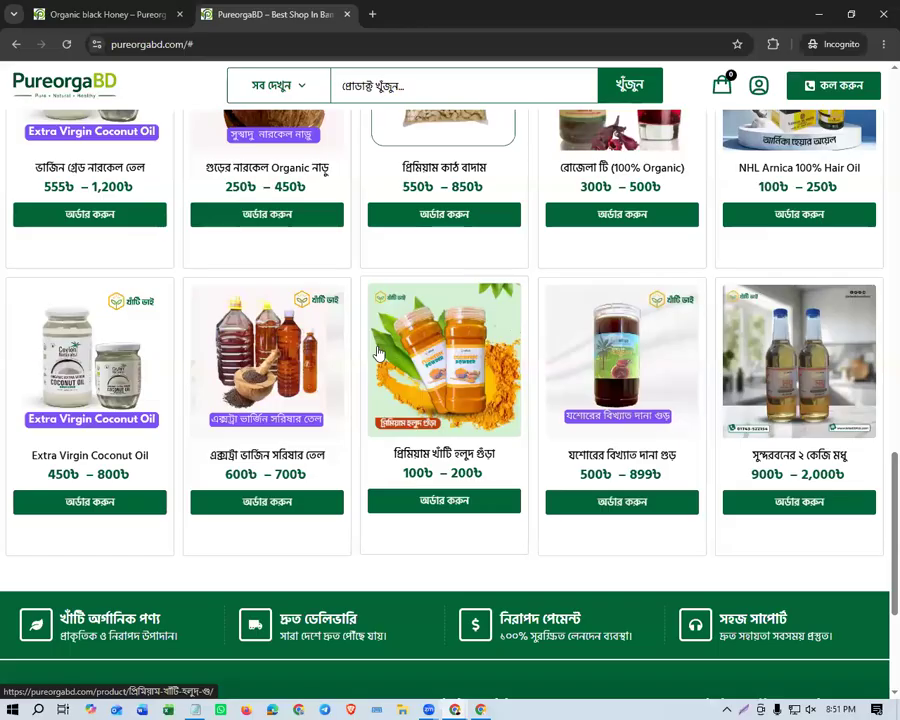
pyautogui.scroll(15, 378, 352)
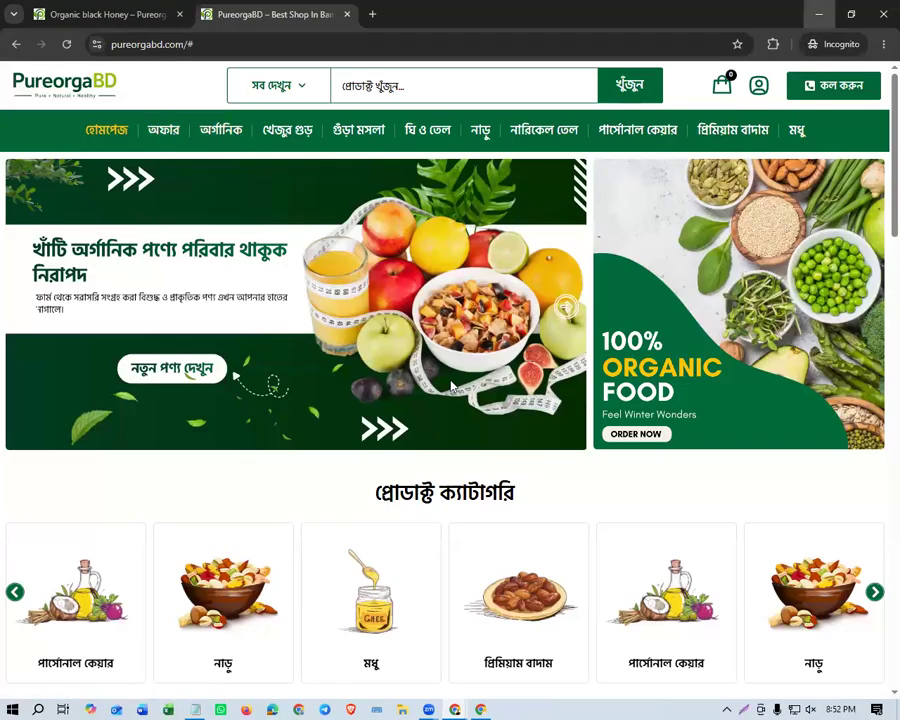
pyautogui.click(820, 15)
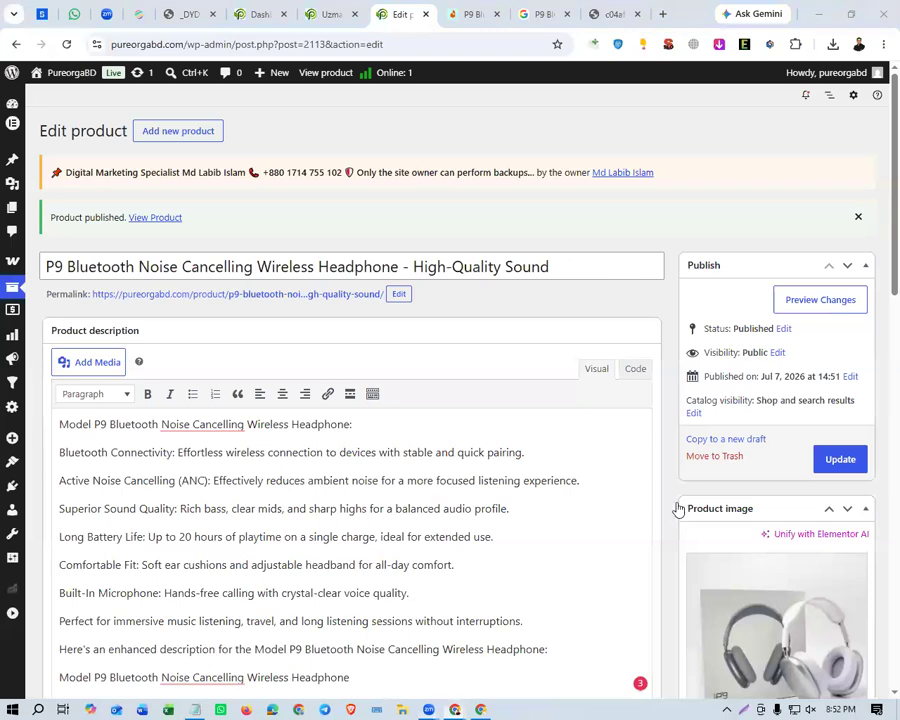
# Assign the headphone product to the অফার and অর্গানিক categories as well and update it.
pyautogui.scroll(-3, 701, 557)
pyautogui.click(702, 548)
pyautogui.scroll(-2, 669, 587)
pyautogui.click(703, 353)
pyautogui.scroll(3, 654, 460)
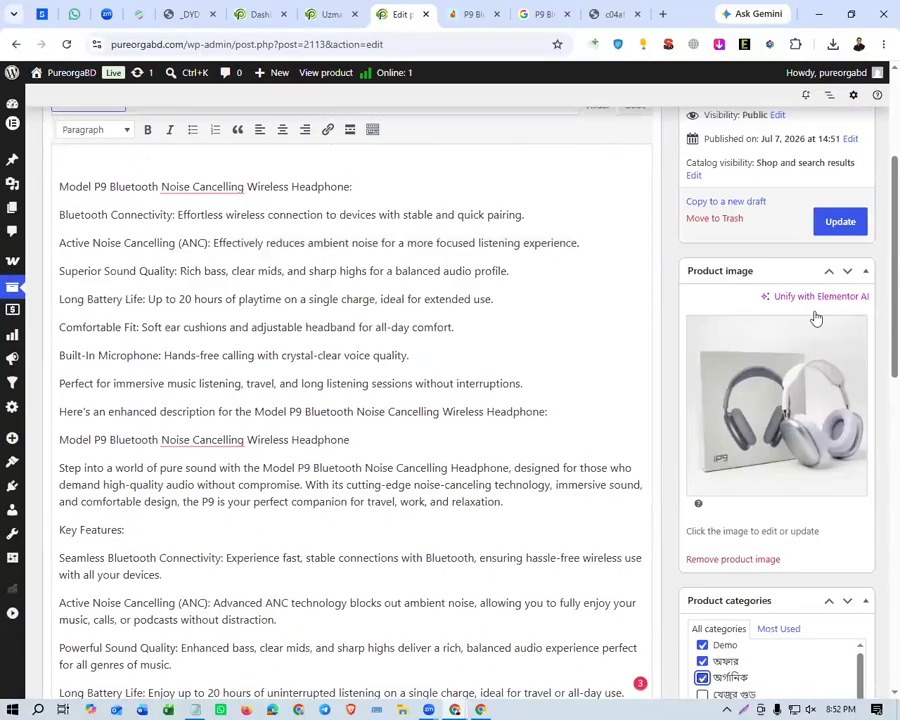
pyautogui.scroll(2, 816, 318)
pyautogui.click(818, 458)
pyautogui.click(76, 266)
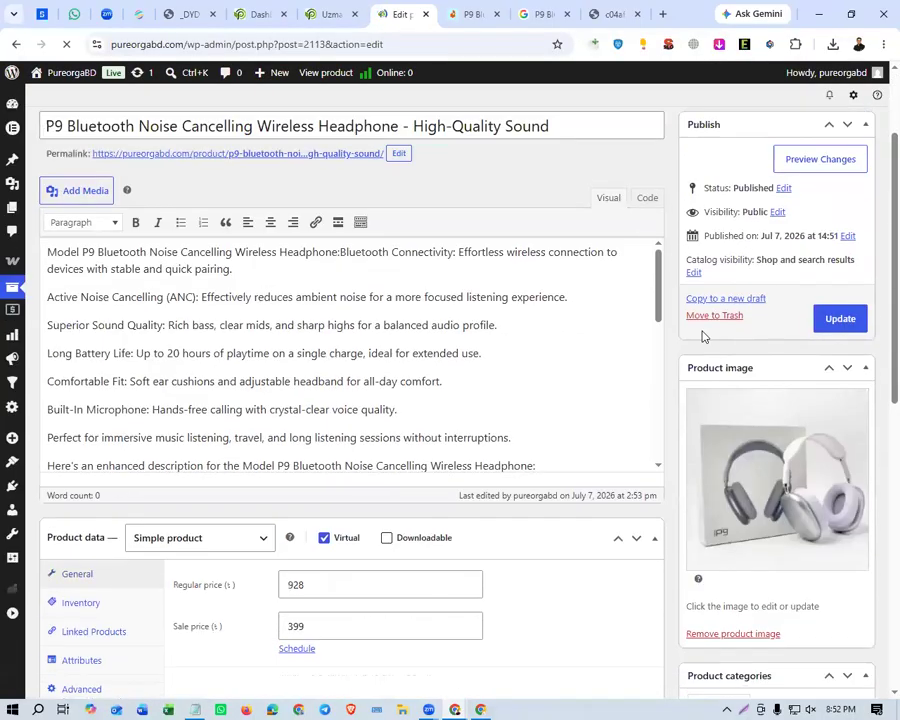
# Add the cashew packet image 65fbd01f79c81 from the media library to the product gallery and update the product.
pyautogui.scroll(-3, 771, 390)
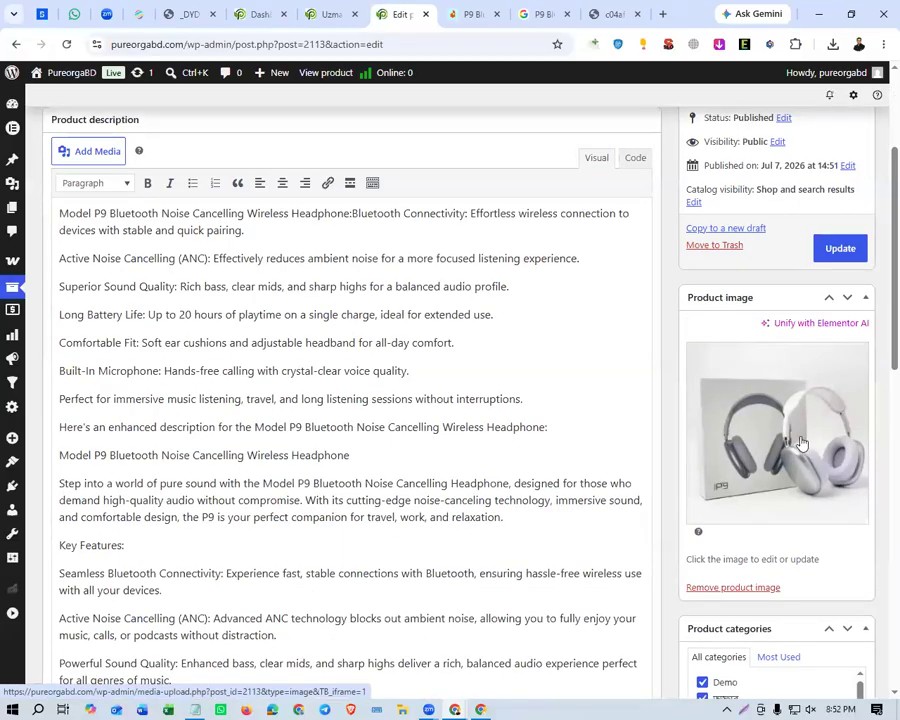
pyautogui.scroll(-4, 770, 452)
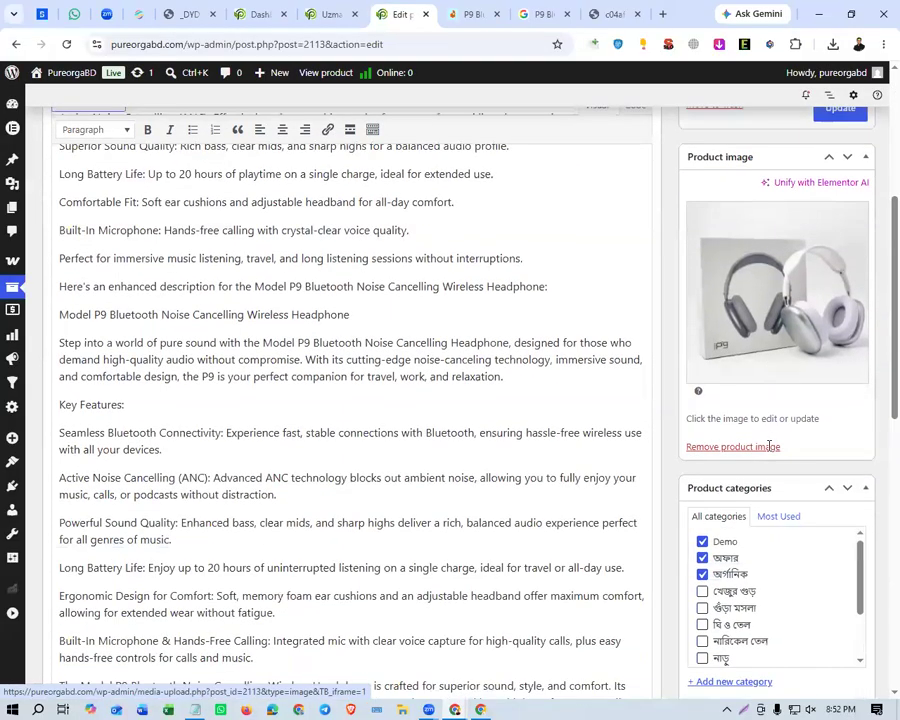
pyautogui.scroll(-4, 768, 418)
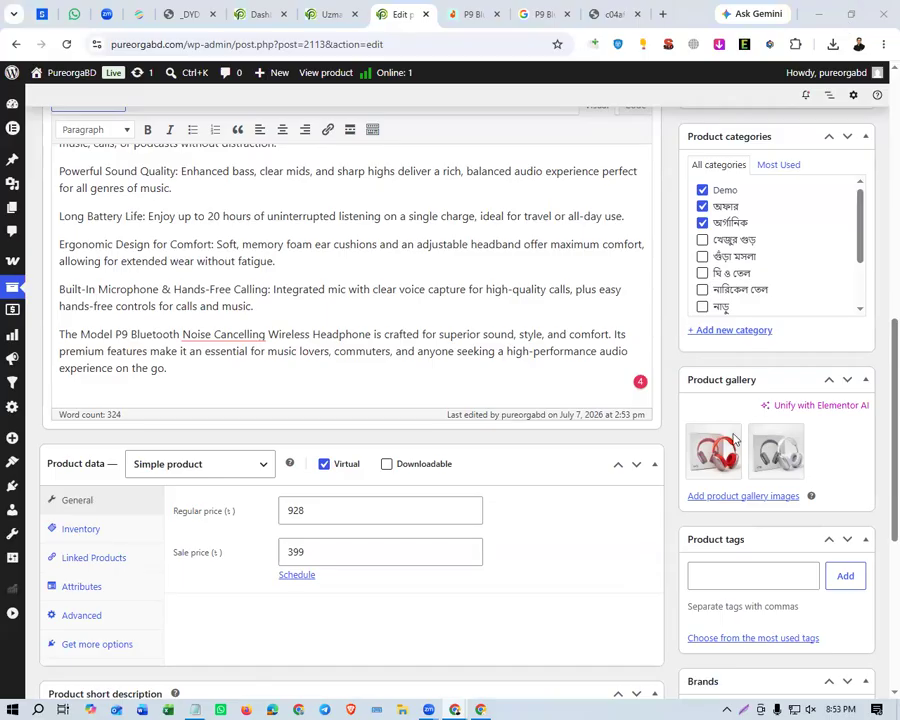
pyautogui.click(730, 498)
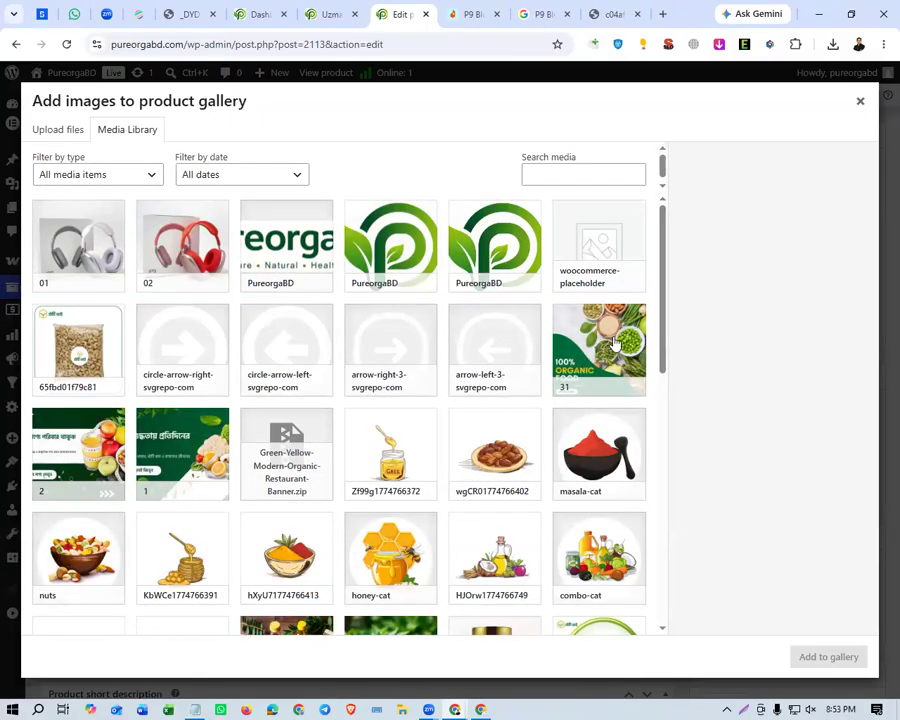
pyautogui.scroll(-4, 340, 455)
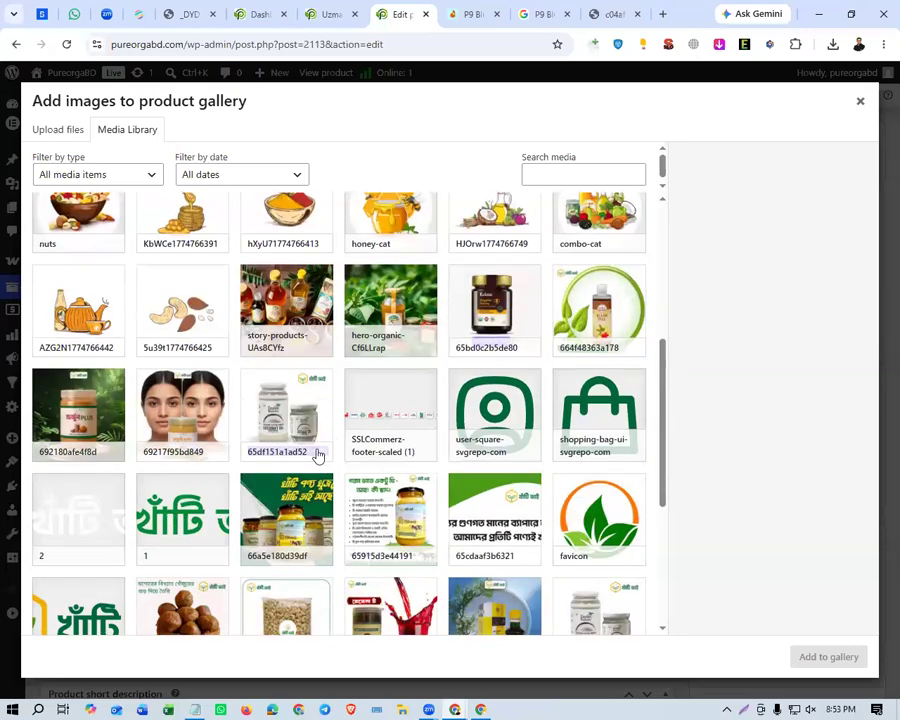
pyautogui.scroll(-3, 557, 455)
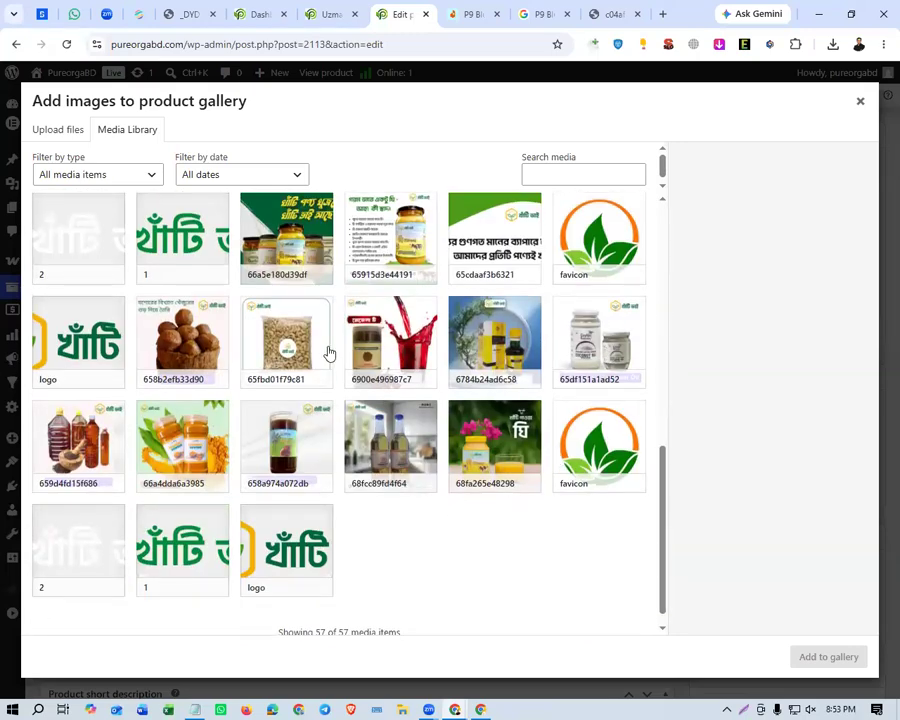
pyautogui.click(265, 349)
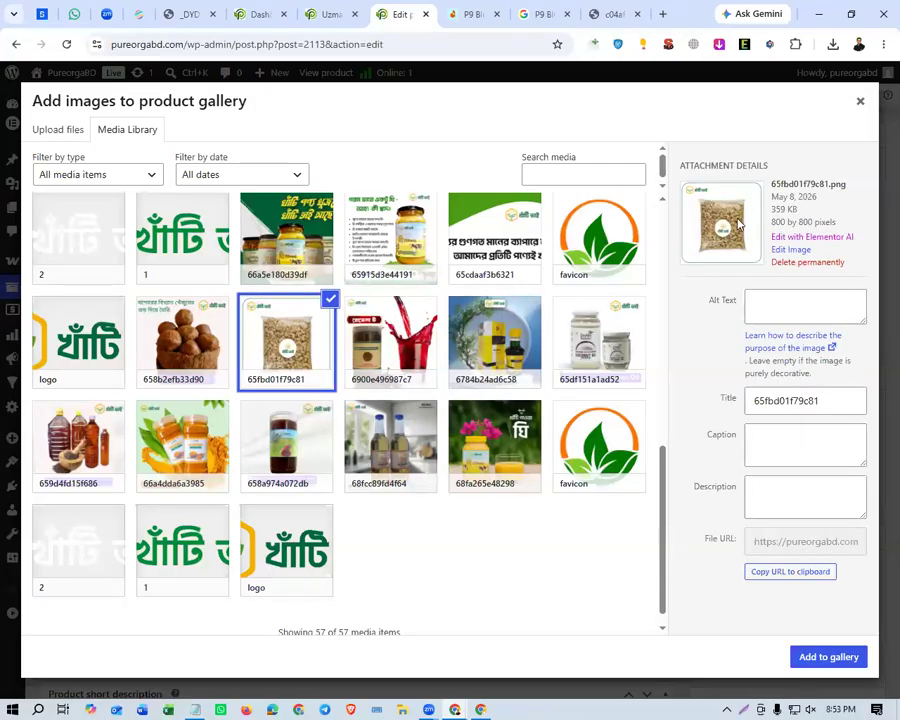
pyautogui.click(810, 656)
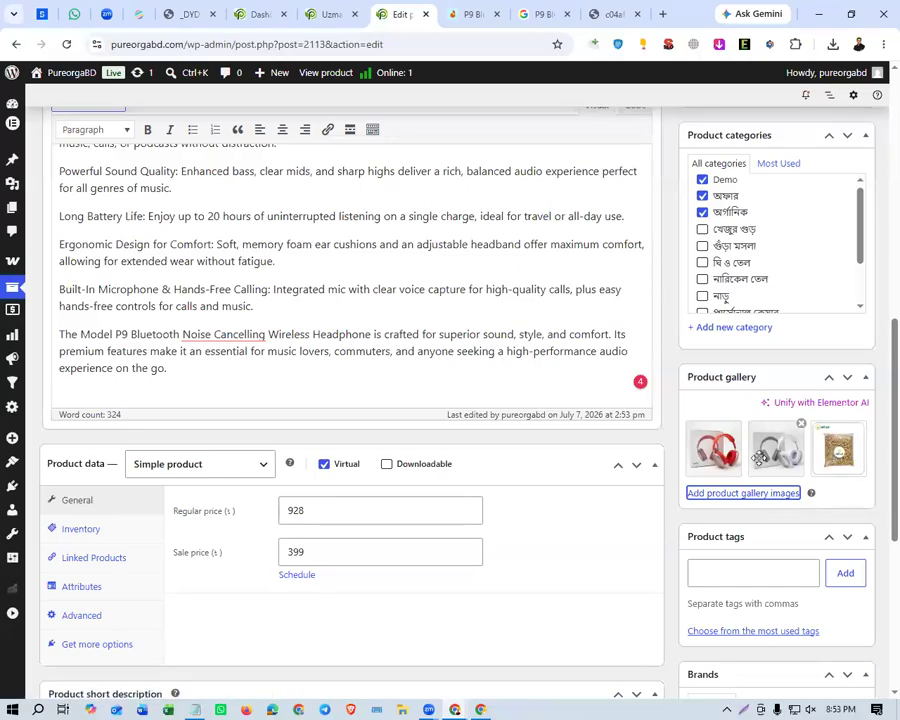
pyautogui.scroll(1, 743, 311)
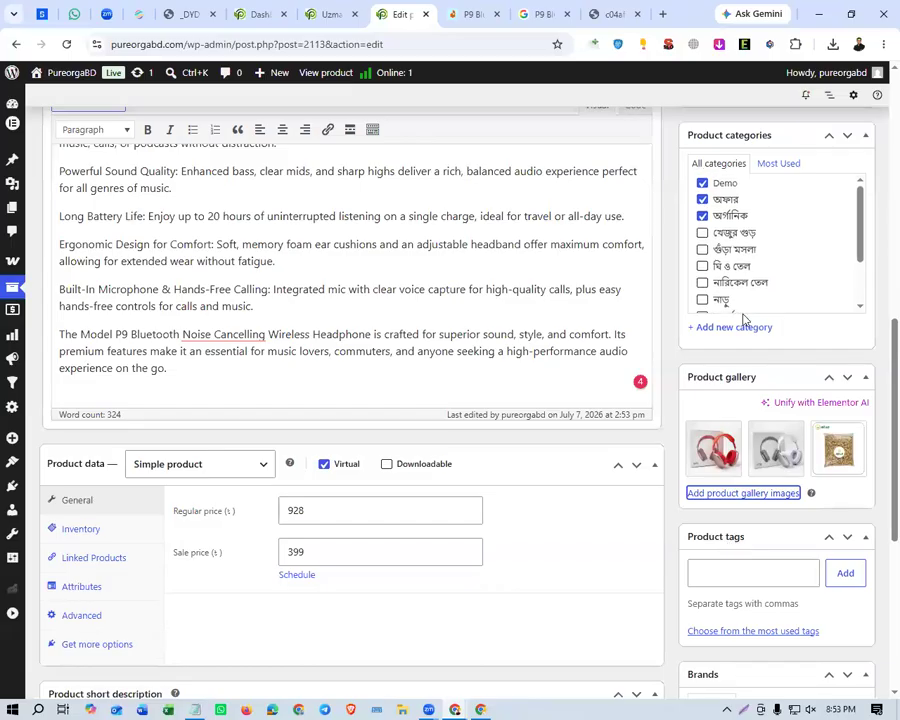
pyautogui.scroll(10, 680, 280)
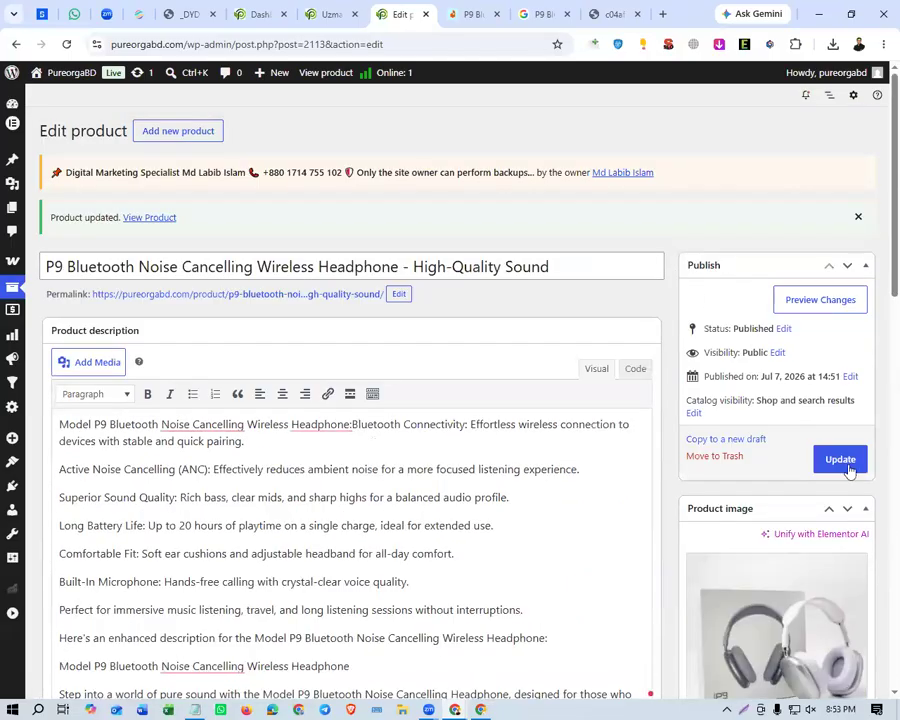
pyautogui.click(840, 459)
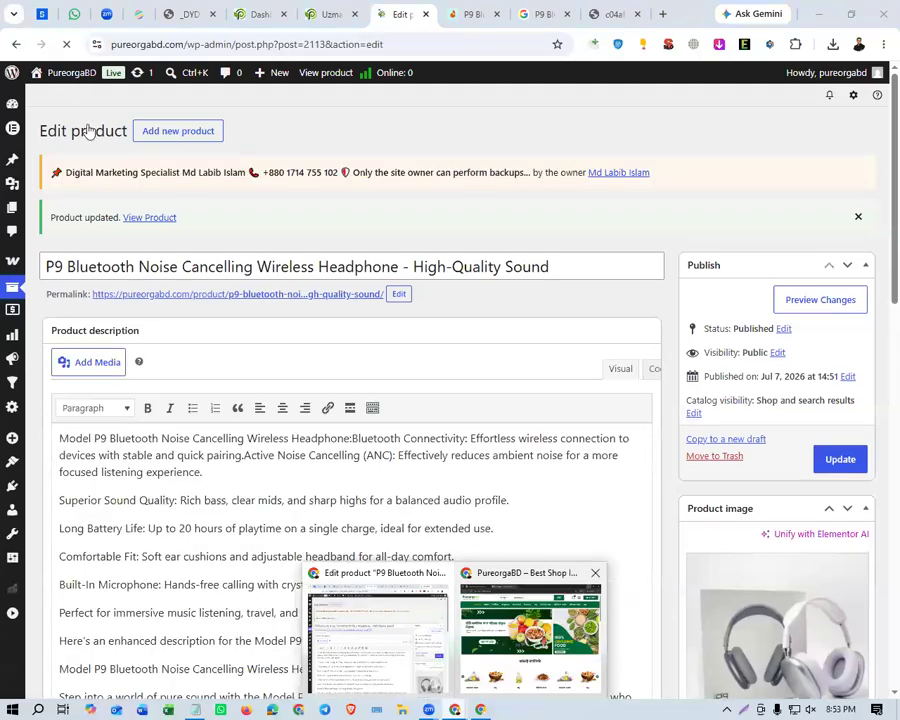
# Reload the storefront home page, check the special-price section for the headphone, and open the অফার category.
pyautogui.click(89, 131)
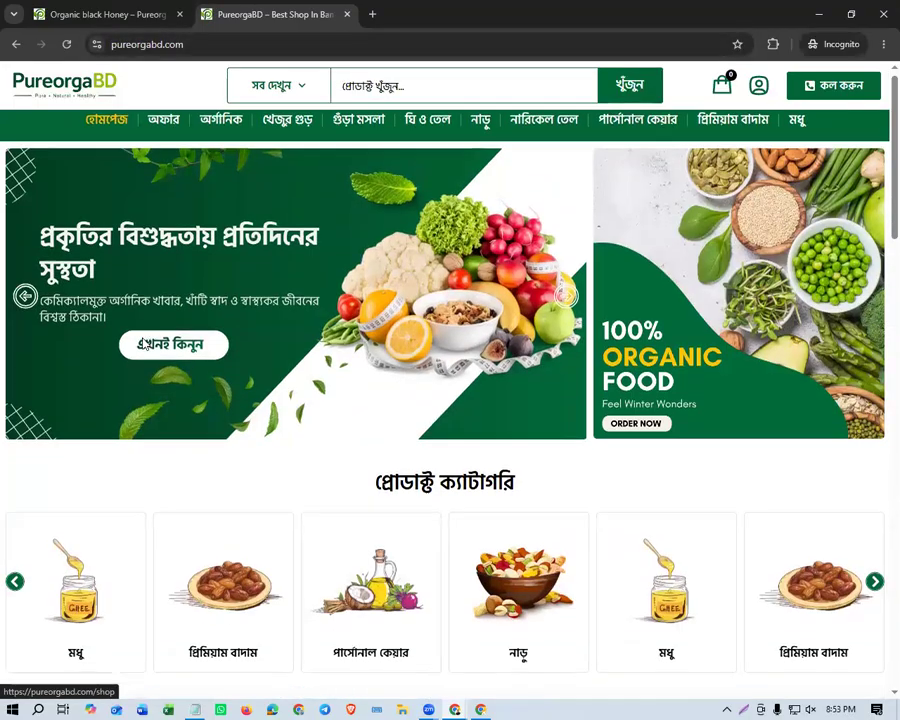
pyautogui.scroll(-4, 149, 233)
pyautogui.scroll(-1, 155, 295)
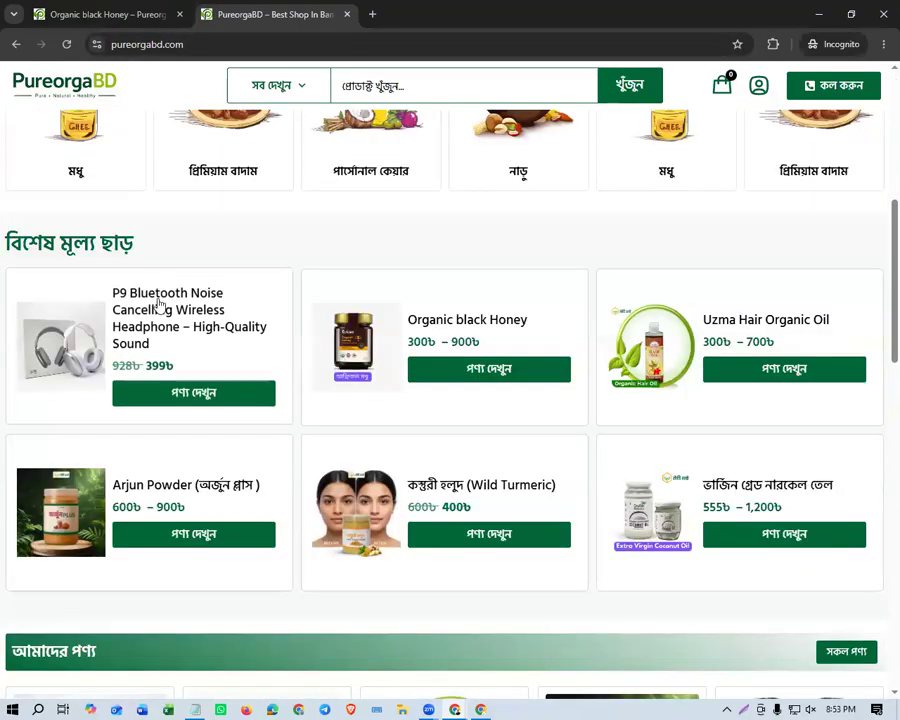
pyautogui.scroll(4, 229, 205)
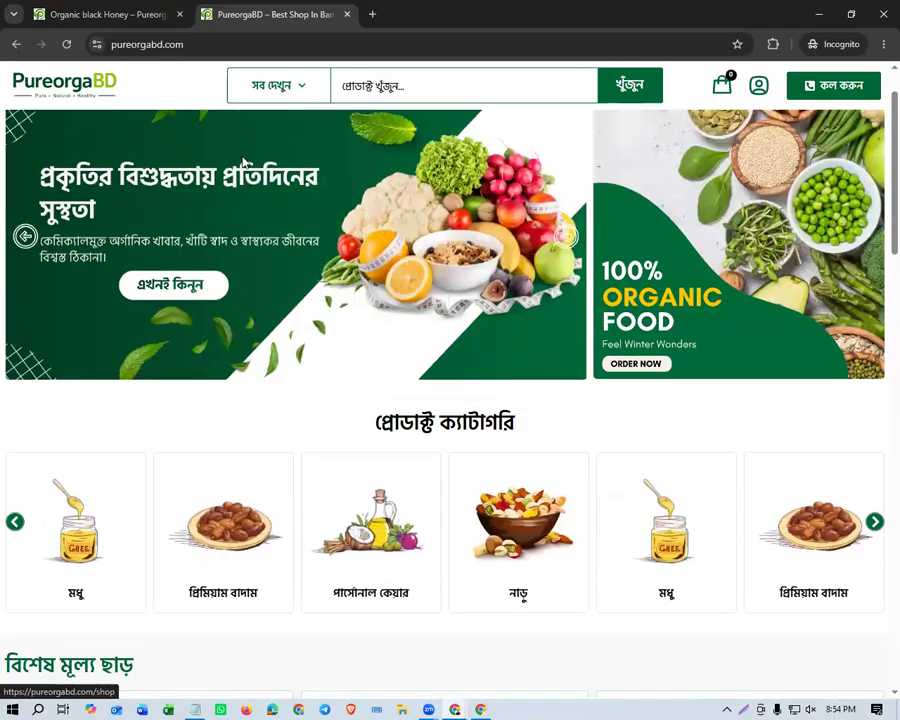
pyautogui.click(155, 136)
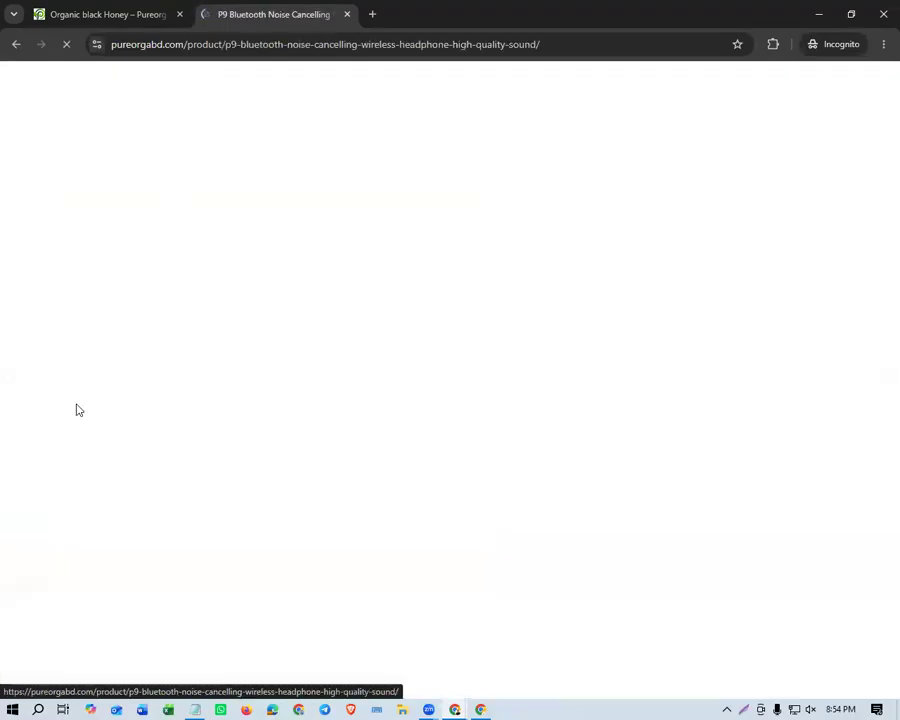
# View the cashew packet, red headphone and main headphone pictures in the storefront product's image gallery.
pyautogui.scroll(-1, 478, 377)
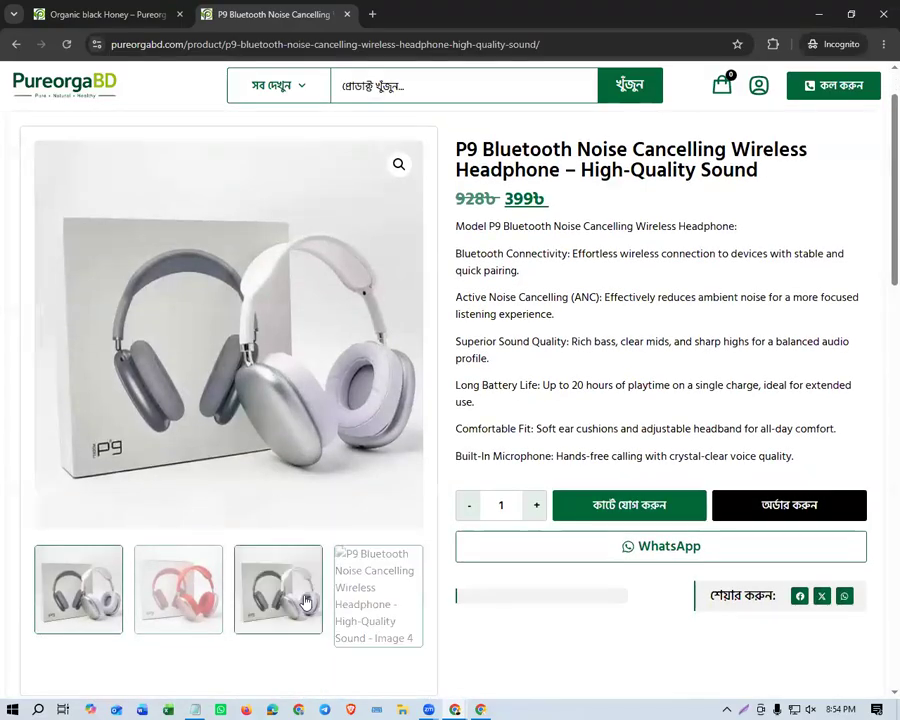
pyautogui.click(379, 599)
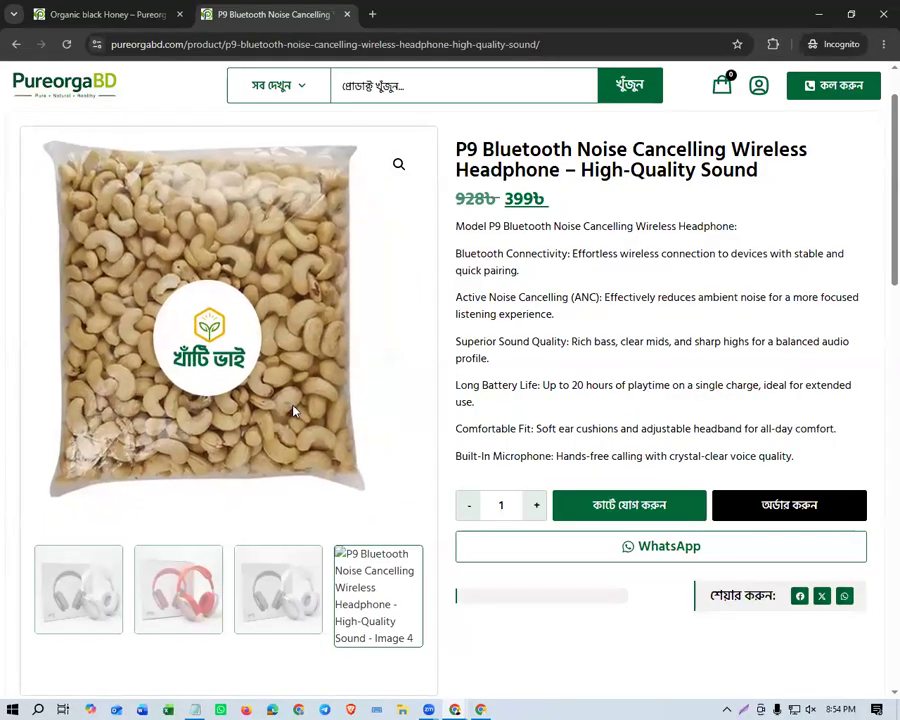
pyautogui.click(190, 575)
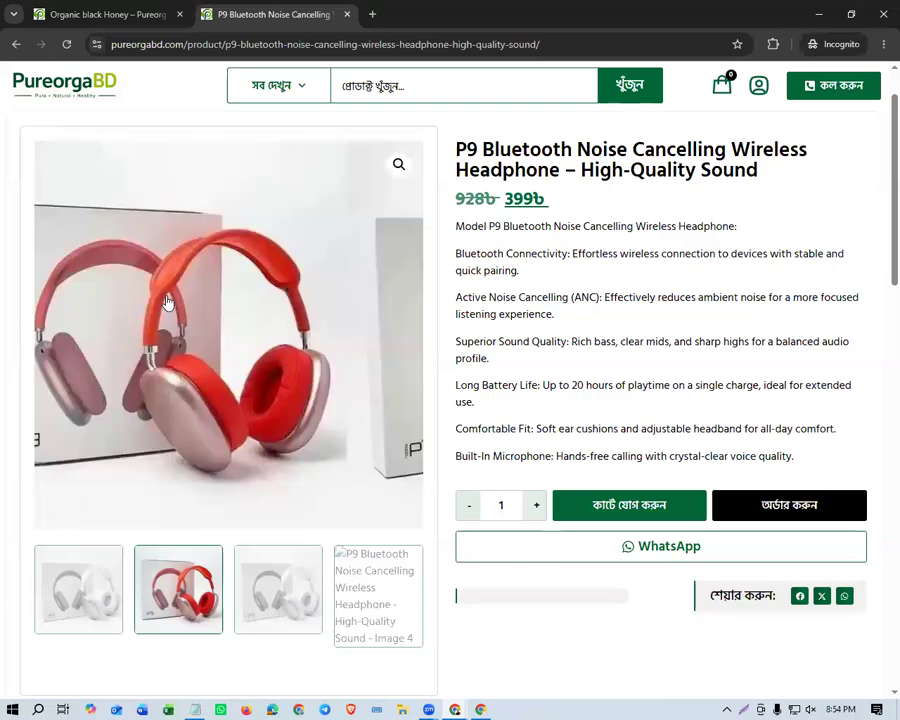
pyautogui.click(54, 600)
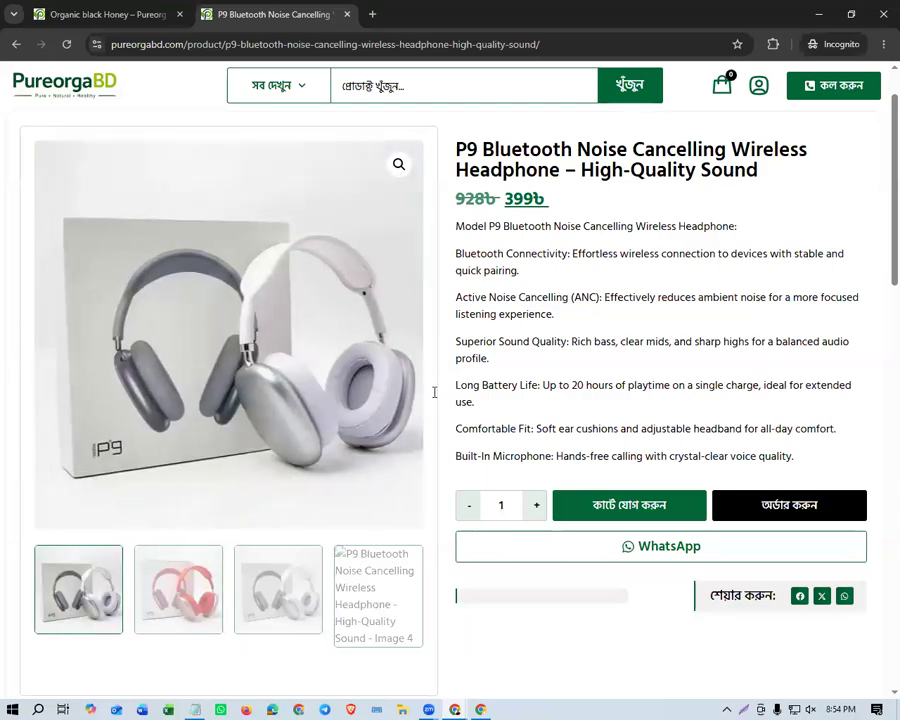
# Check the description and related products on the headphone's storefront page, and return to the product editor.
pyautogui.scroll(-5, 533, 232)
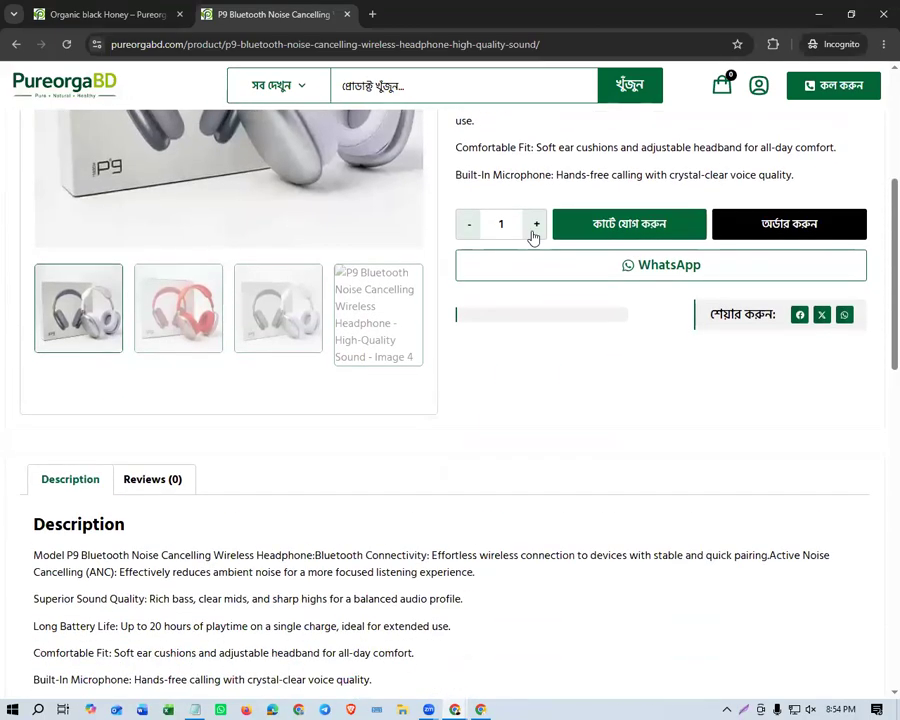
pyautogui.scroll(-12, 533, 237)
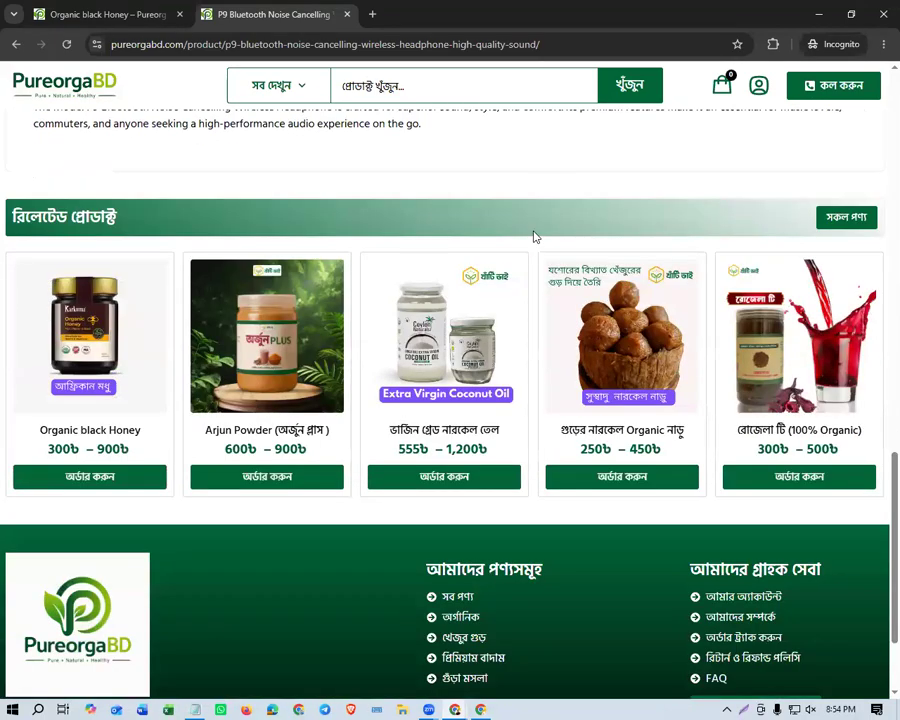
pyautogui.click(818, 14)
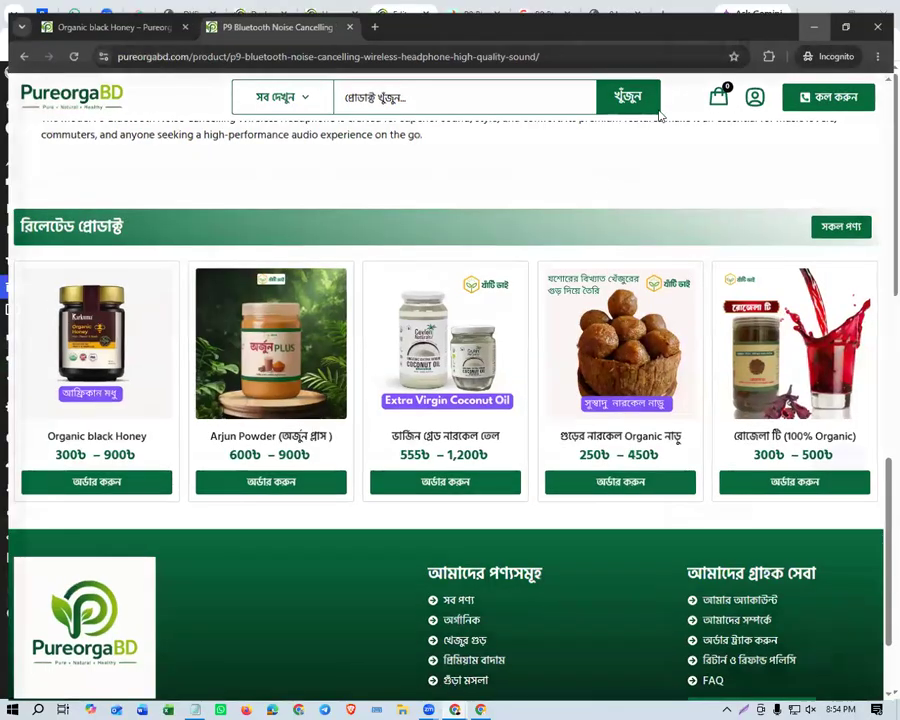
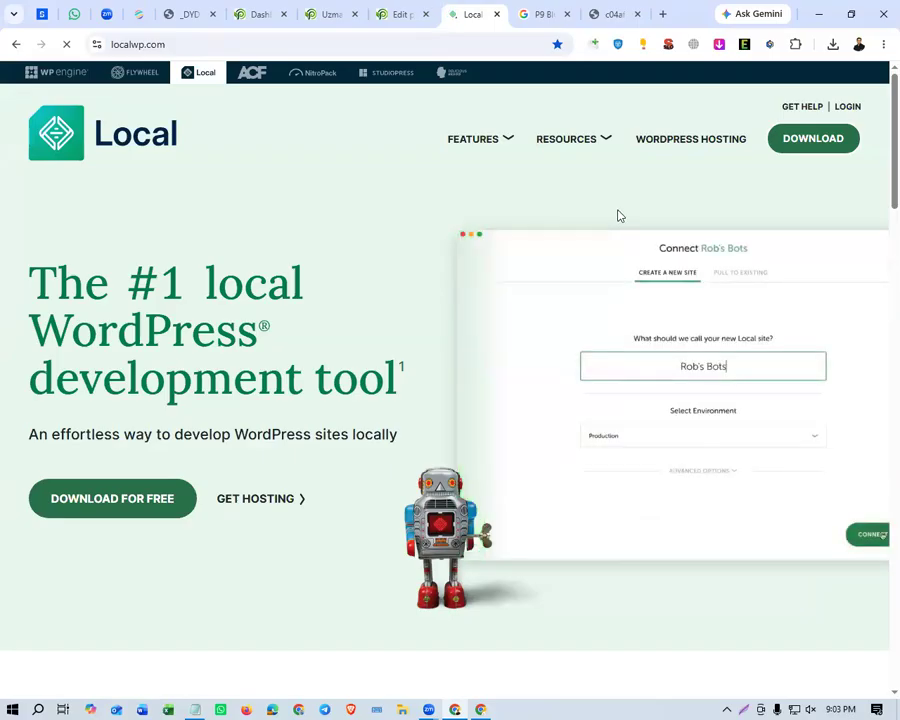
# Read the main headline on the Local website's home page.
pyautogui.moveTo(31, 275); pyautogui.dragTo(414, 379)
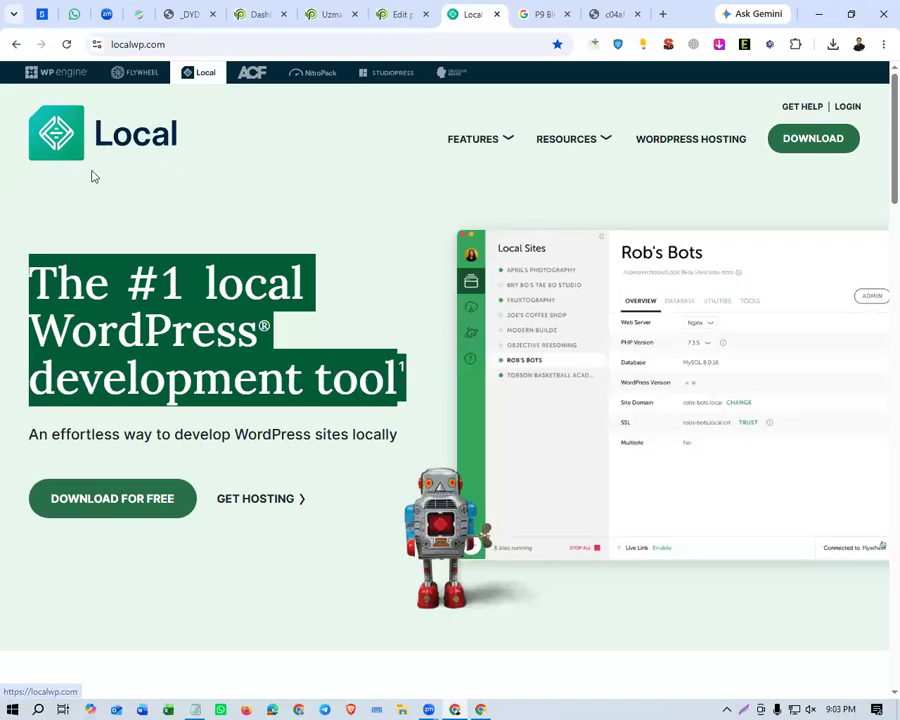
pyautogui.click(410, 381)
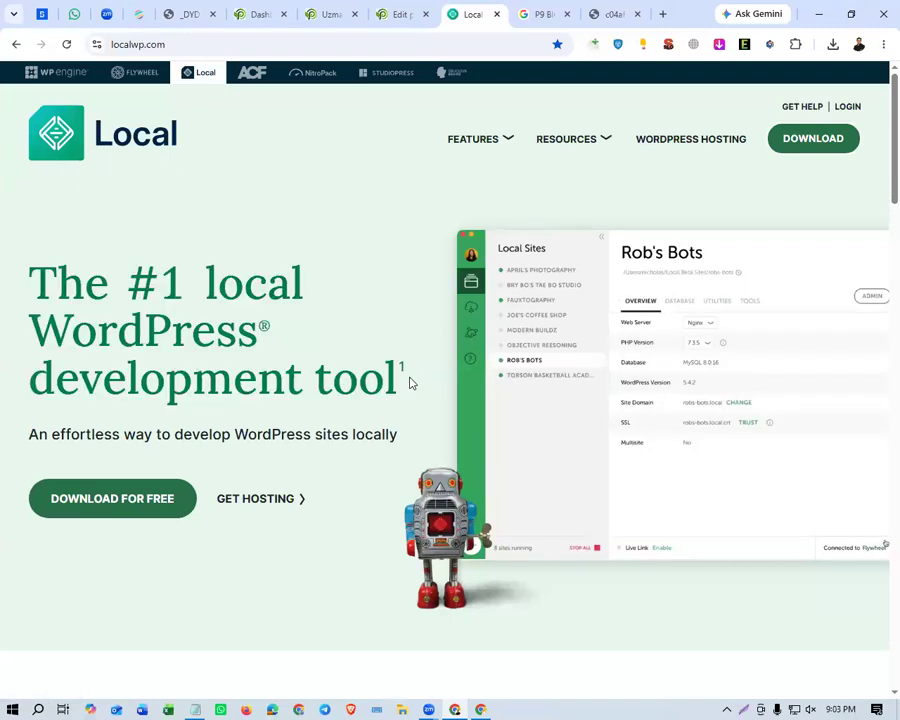
pyautogui.moveTo(410, 381); pyautogui.dragTo(3, 278)
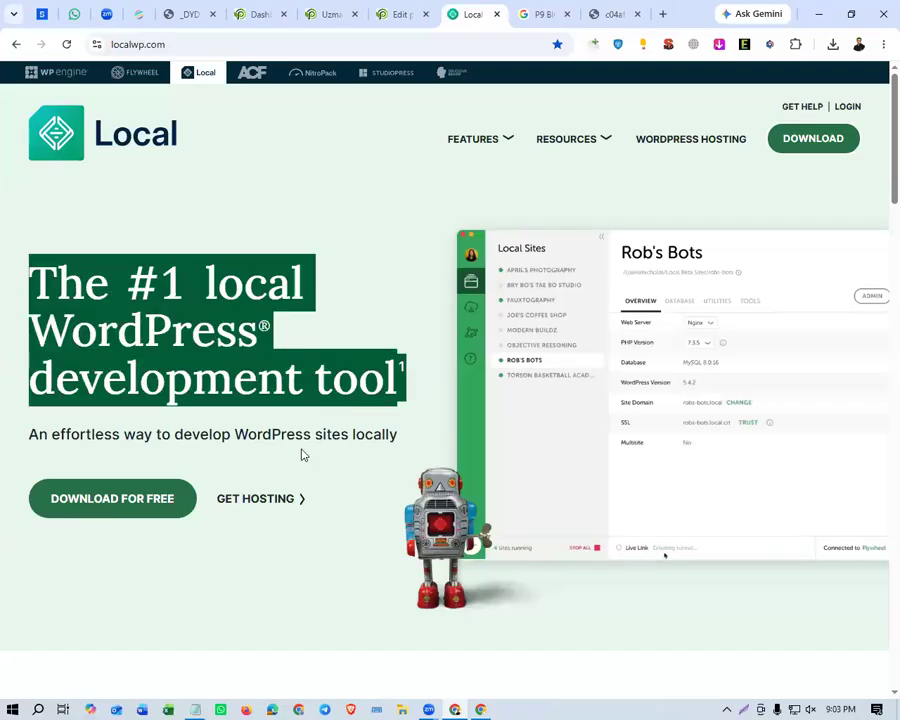
pyautogui.click(305, 348)
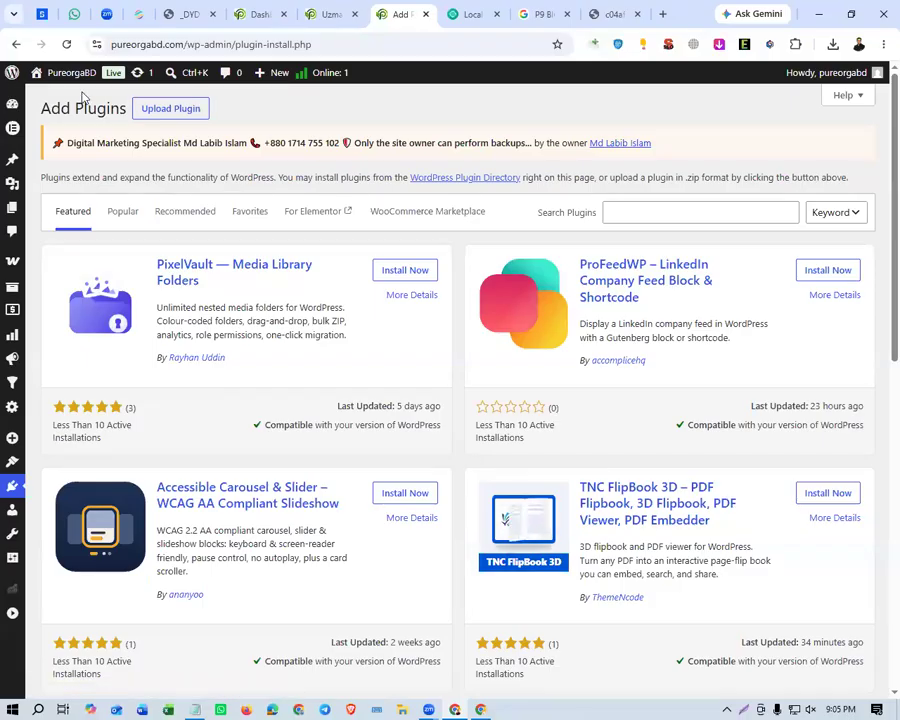
# Search the WordPress plugin directory for "backup" and locate the UpdraftPlus: WP Backup & Migration Plugin.
pyautogui.click(760, 211)
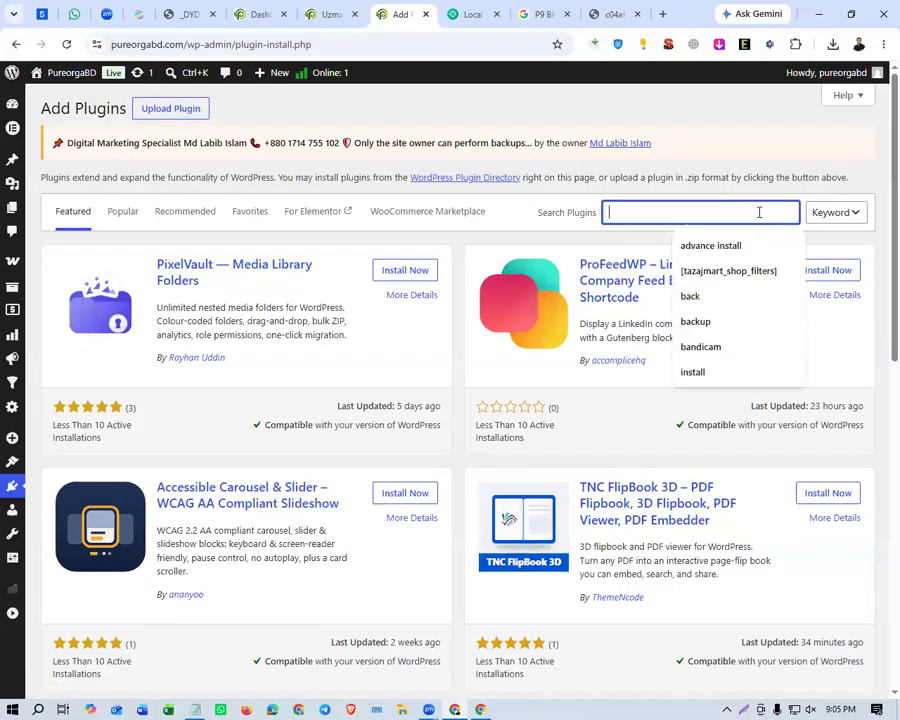
pyautogui.click(720, 321)
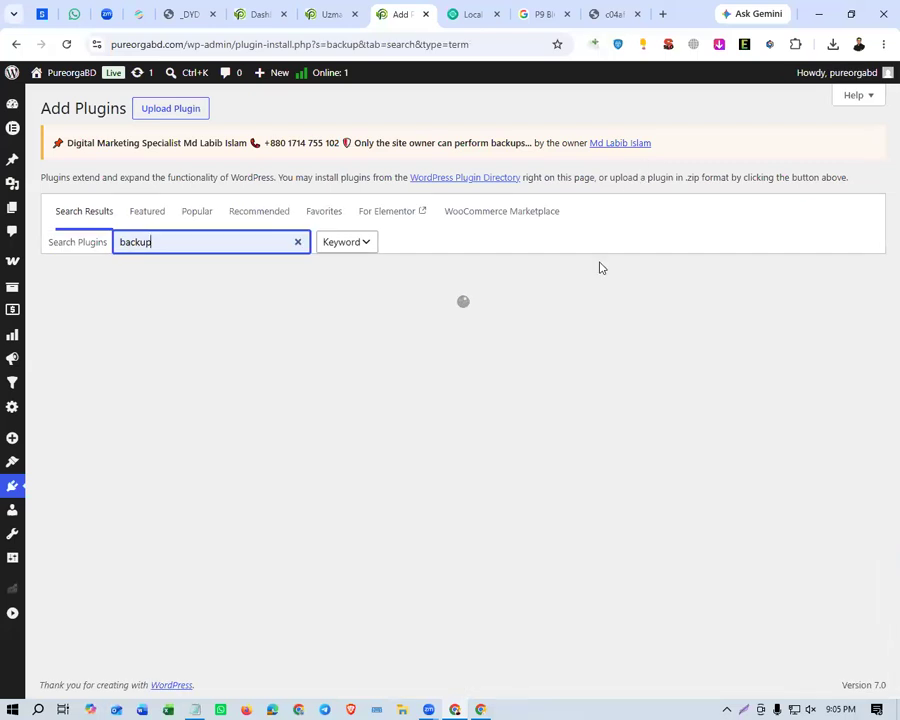
pyautogui.click(557, 98)
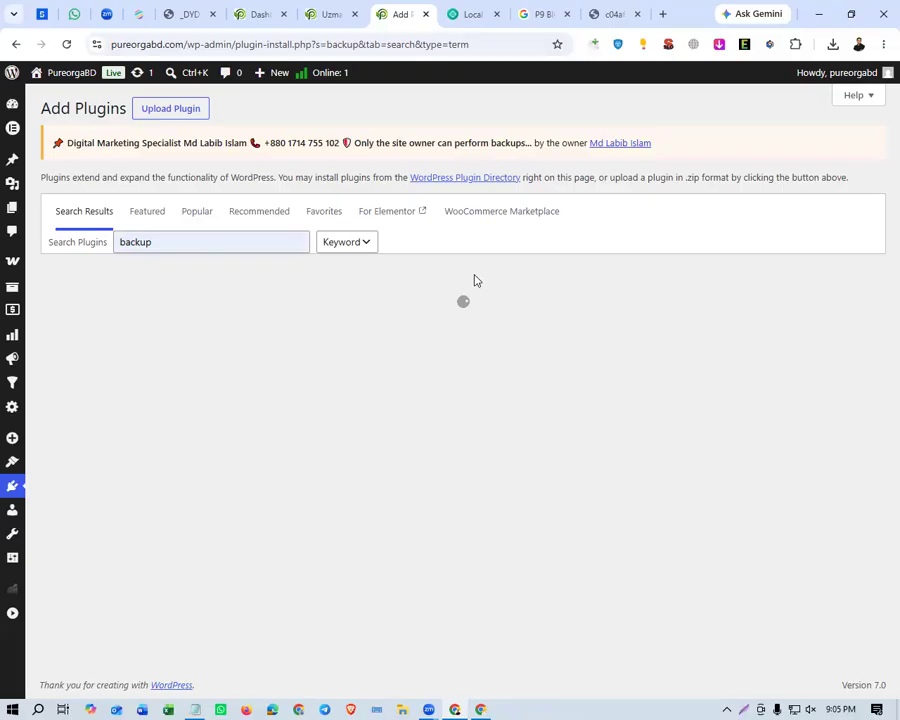
pyautogui.moveTo(157, 319)
pyautogui.mouseDown()
pyautogui.moveTo(217, 318)
pyautogui.moveTo(273, 340)
pyautogui.moveTo(145, 313)
pyautogui.moveTo(164, 301)
pyautogui.mouseUp()
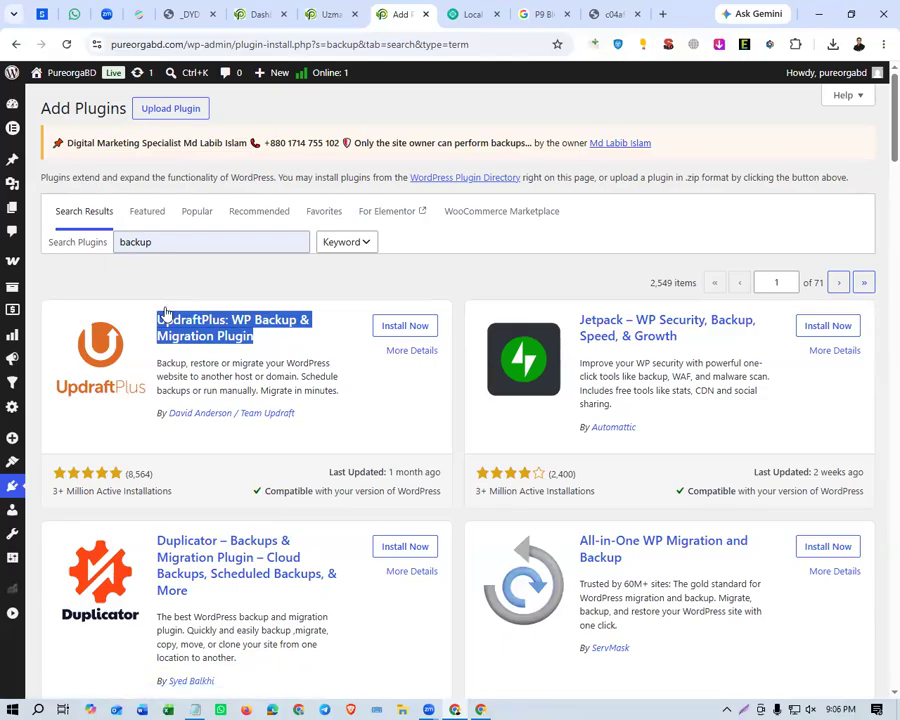
pyautogui.click(180, 294)
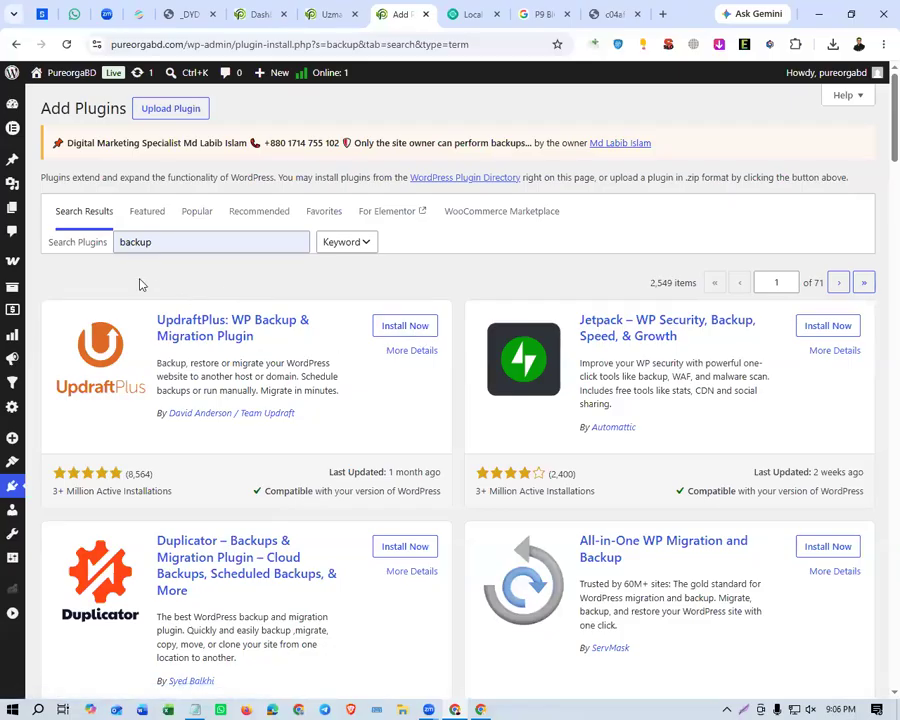
# Install and activate the UpdraftPlus: WP Backup & Migration Plugin, and read the backup notice on the Plugins page.
pyautogui.click(414, 333)
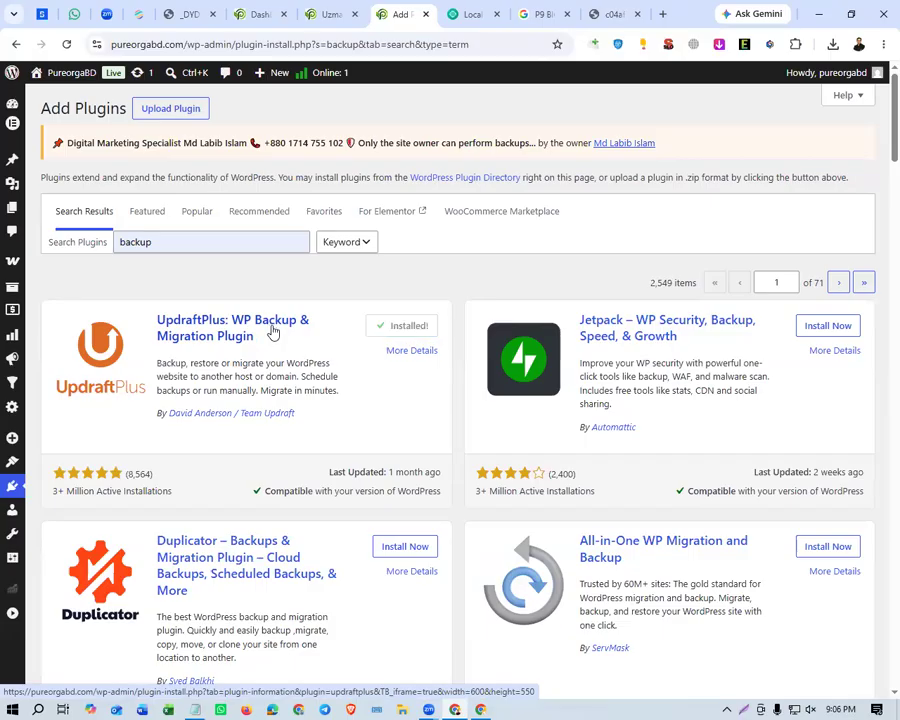
pyautogui.click(403, 328)
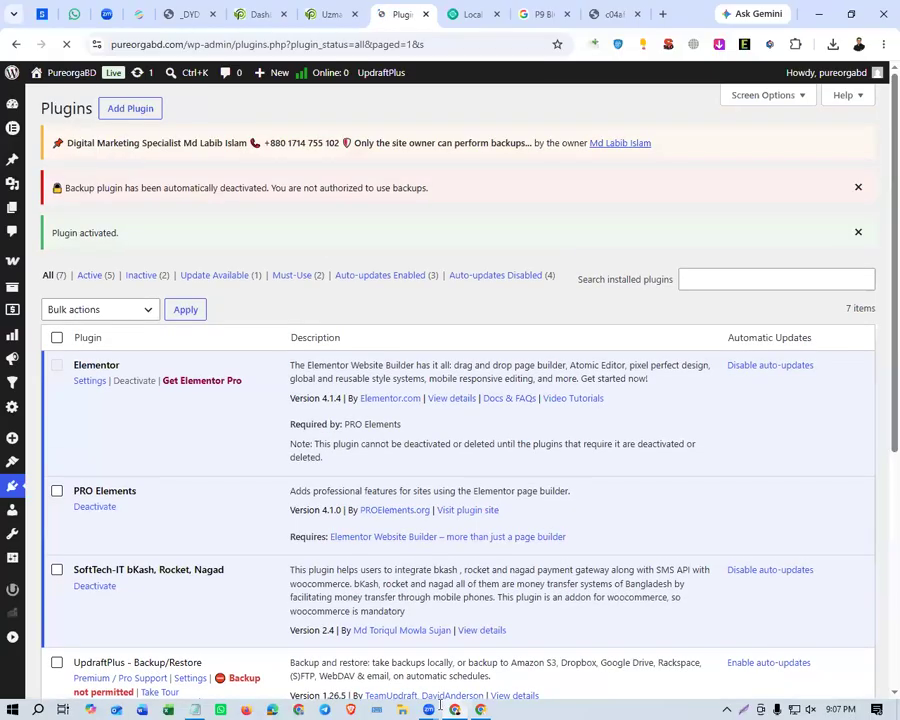
pyautogui.moveTo(65, 192); pyautogui.dragTo(127, 196)
pyautogui.click(144, 203)
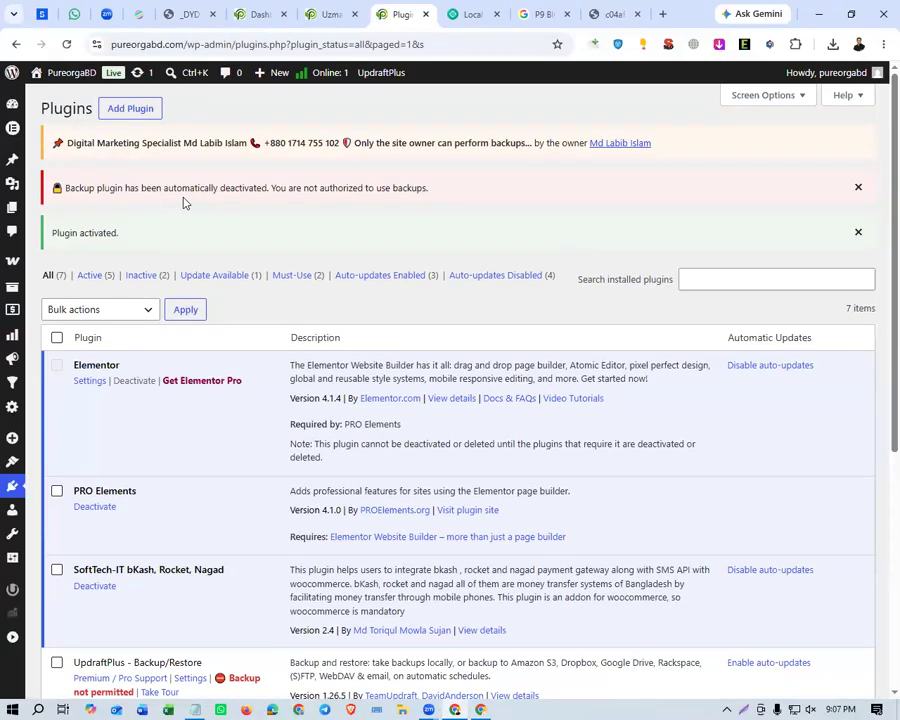